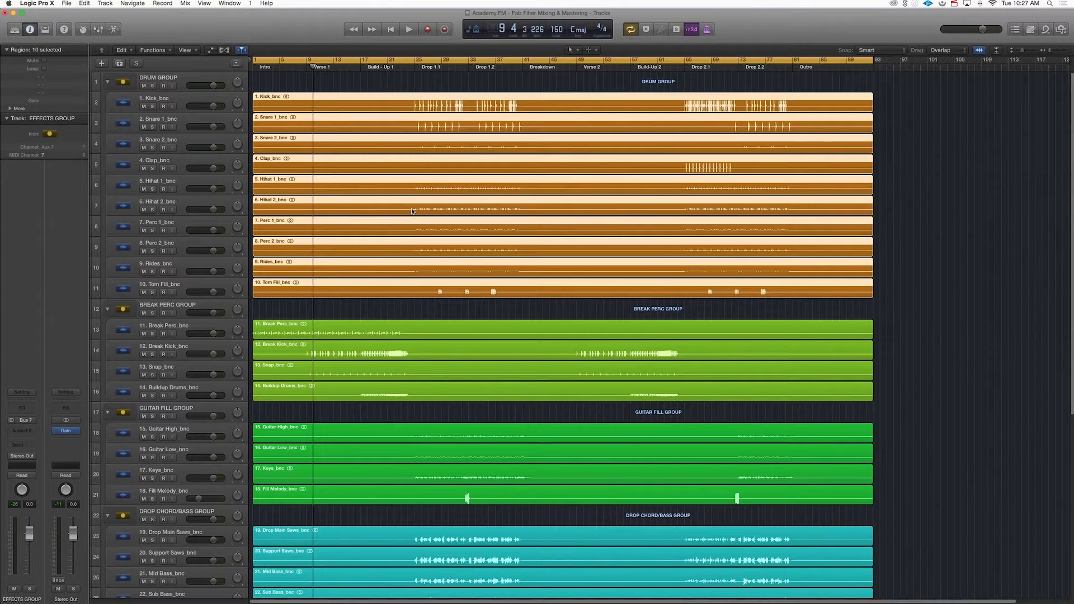
- Show the mixer and select all audio channel strips from 1. Kick to 22. Sub Bass, leaving out the group strips
{"action": "left_click", "coordinate": [98, 29]}
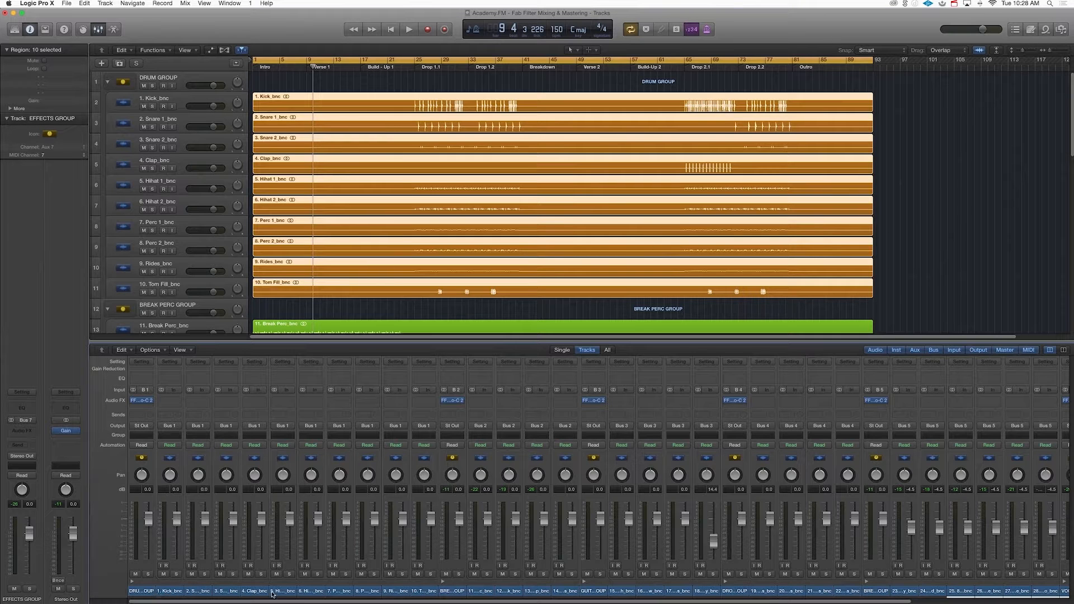
{"action": "left_click", "coordinate": [169, 591]}
{"action": "left_click", "coordinate": [427, 593], "text": "shift"}
{"action": "left_click", "coordinate": [473, 594], "text": "super"}
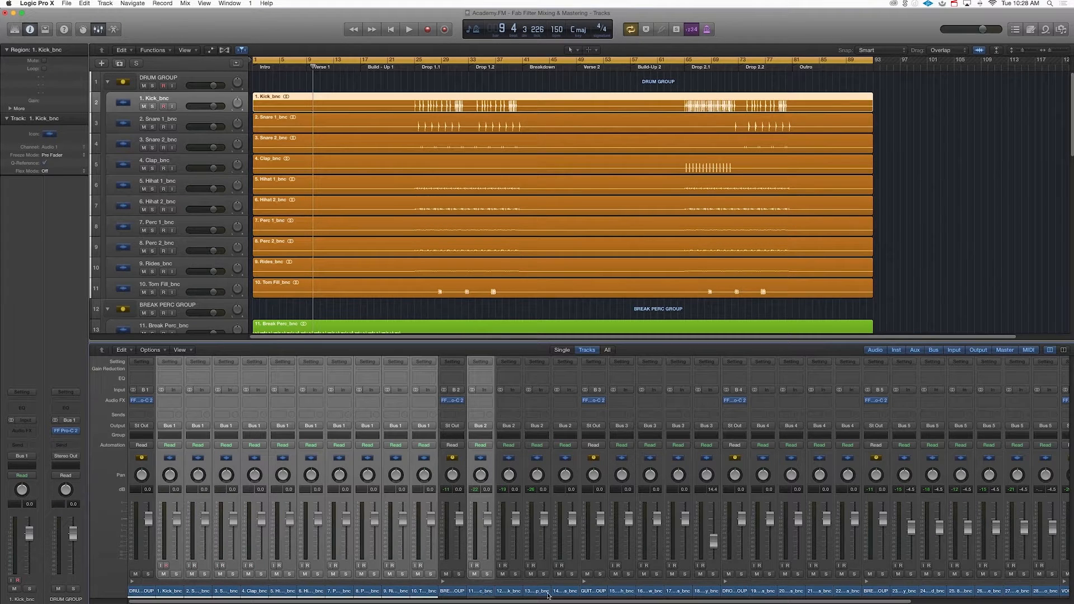
{"action": "left_click", "coordinate": [568, 591], "text": "shift"}
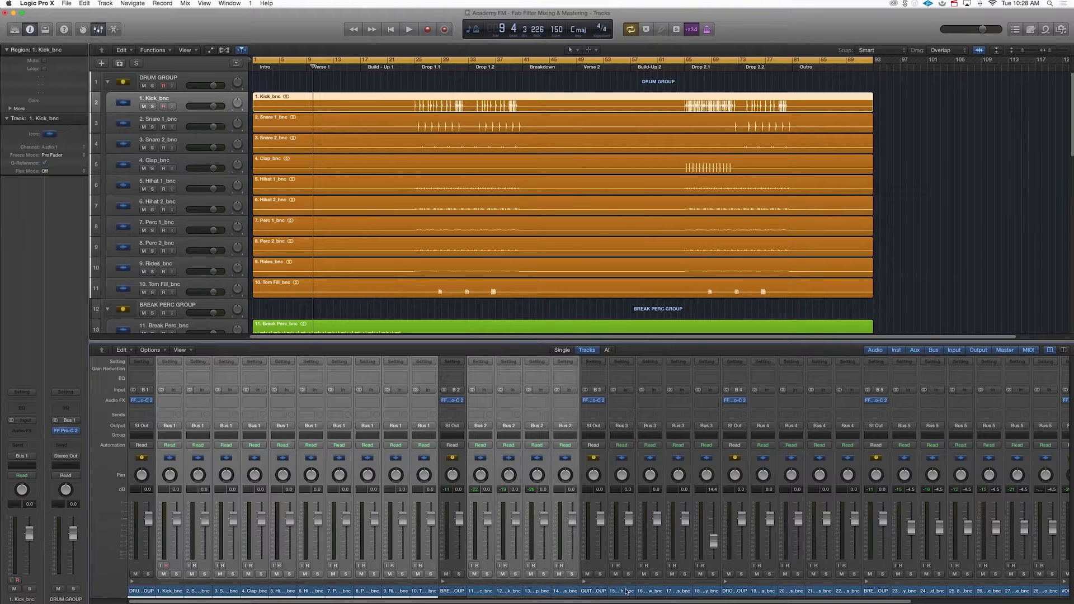
{"action": "left_click", "coordinate": [627, 592], "text": "super"}
{"action": "left_click", "coordinate": [715, 596], "text": "shift"}
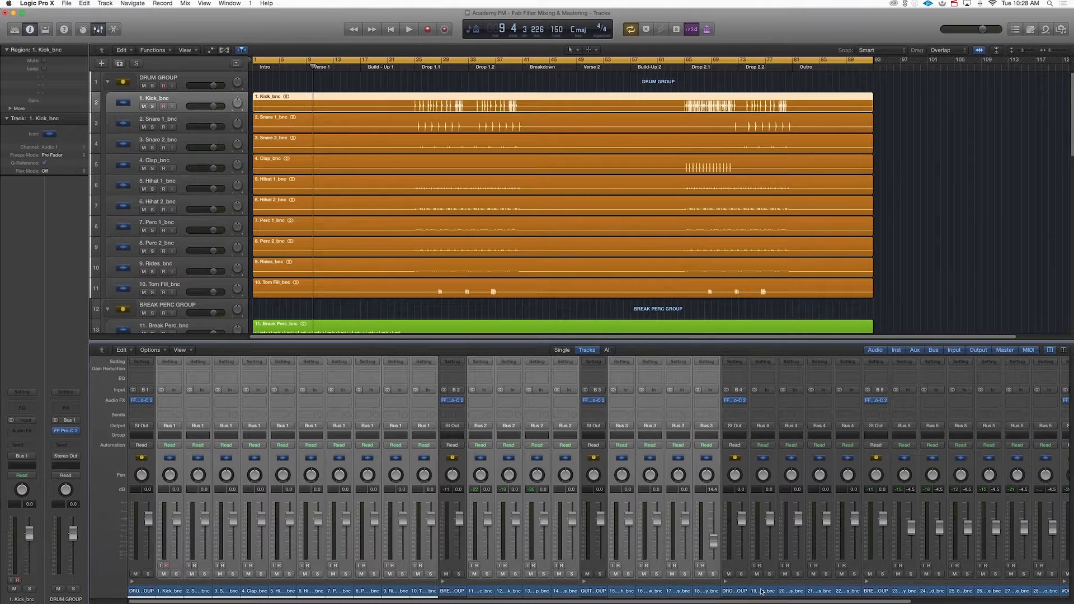
{"action": "left_click", "coordinate": [762, 592], "text": "super"}
{"action": "scroll", "coordinate": [764, 591], "scroll_direction": "right", "scroll_amount": 2}
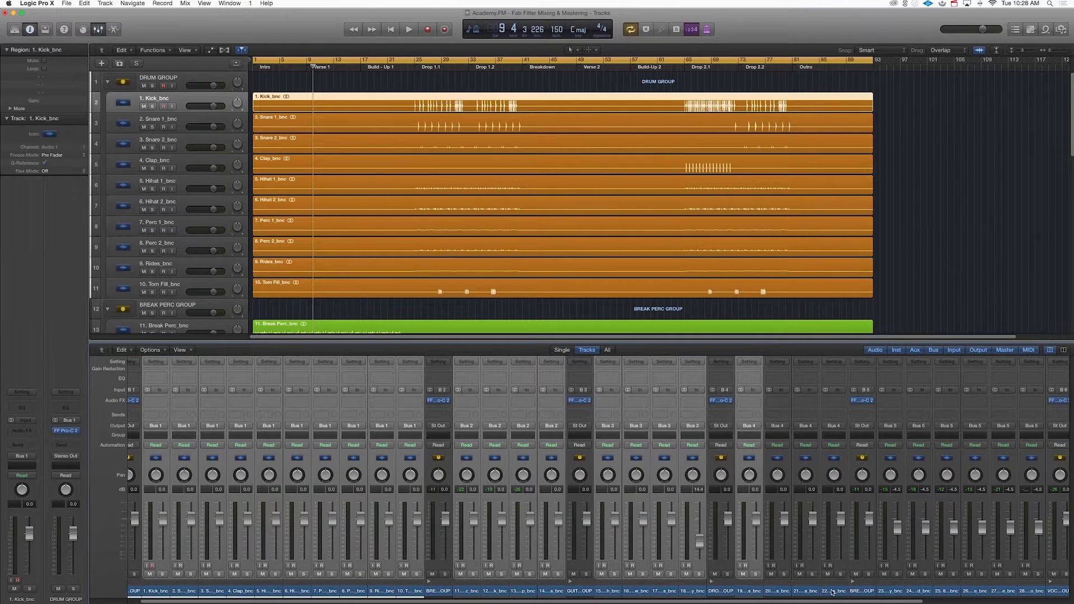
{"action": "left_click", "coordinate": [831, 593], "text": "shift"}
- Extend the selection to audio channel strips 23 to 33, expanding the Effects group and skipping the group strips
{"action": "scroll", "coordinate": [816, 592], "scroll_direction": "right", "scroll_amount": 15}
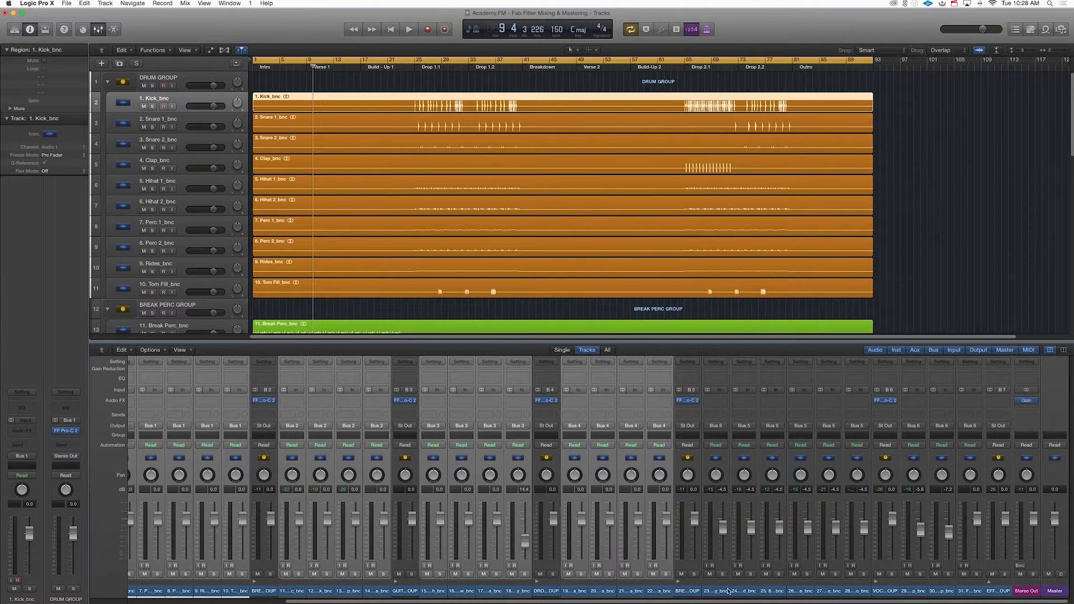
{"action": "left_click", "coordinate": [725, 591], "text": "super"}
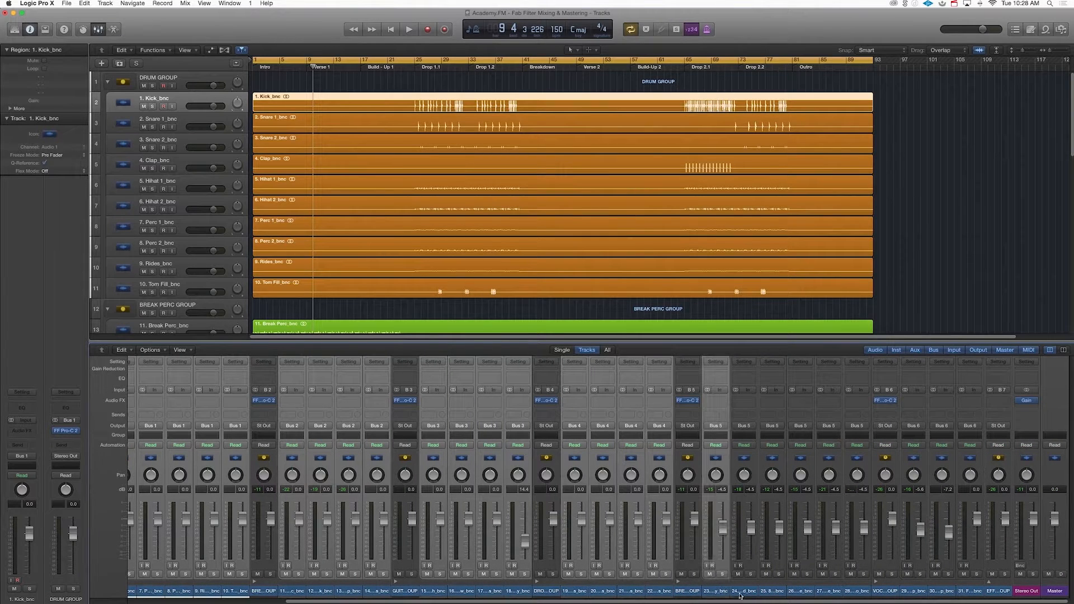
{"action": "left_click", "coordinate": [852, 593], "text": "shift"}
{"action": "left_click", "coordinate": [908, 593], "text": "shift"}
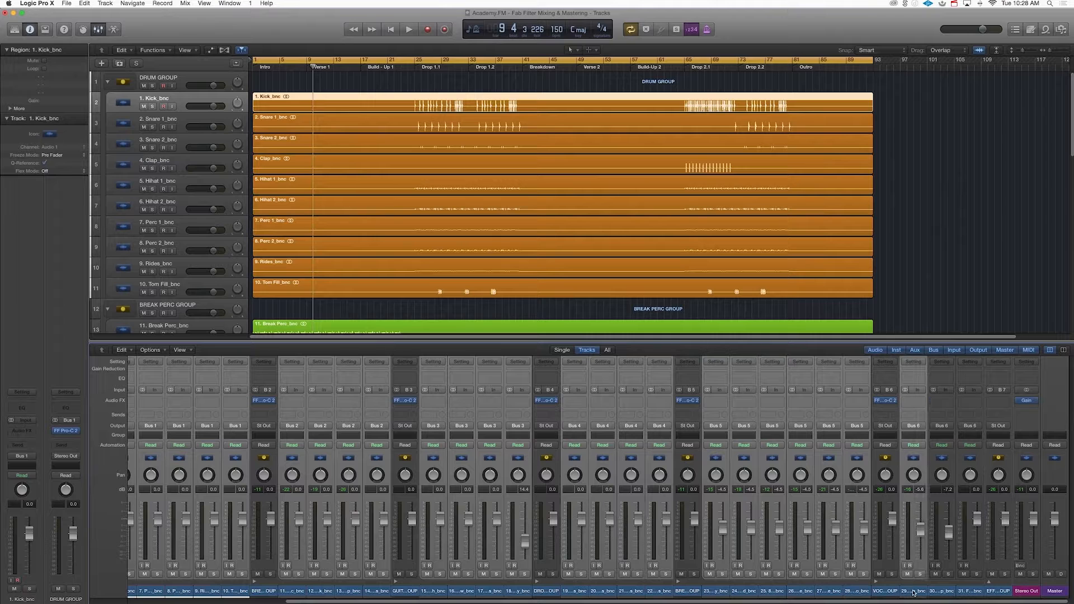
{"action": "left_click", "coordinate": [970, 591], "text": "shift"}
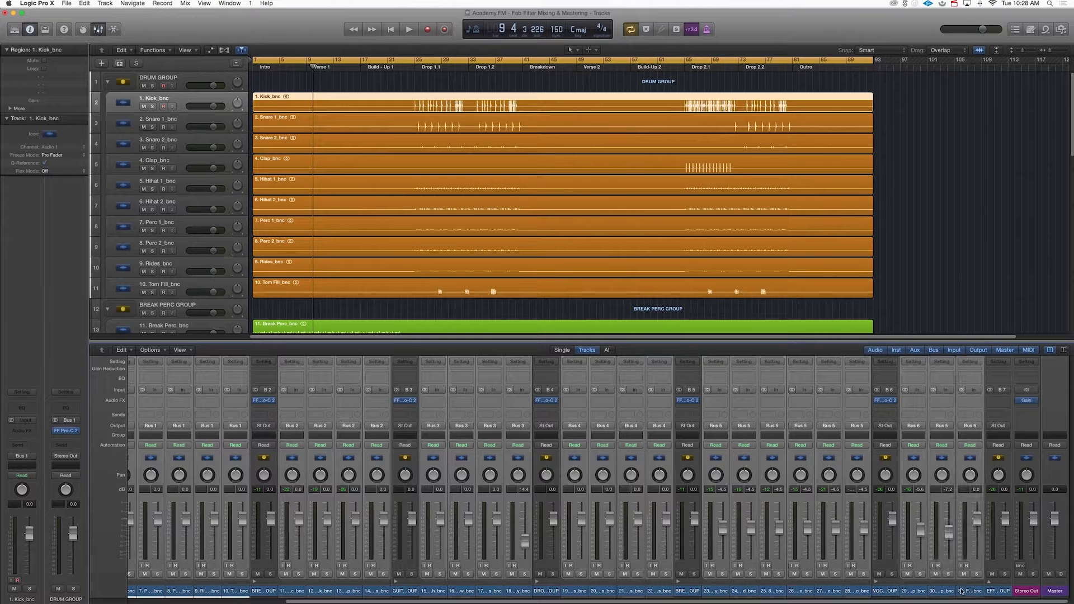
{"action": "left_click", "coordinate": [988, 583]}
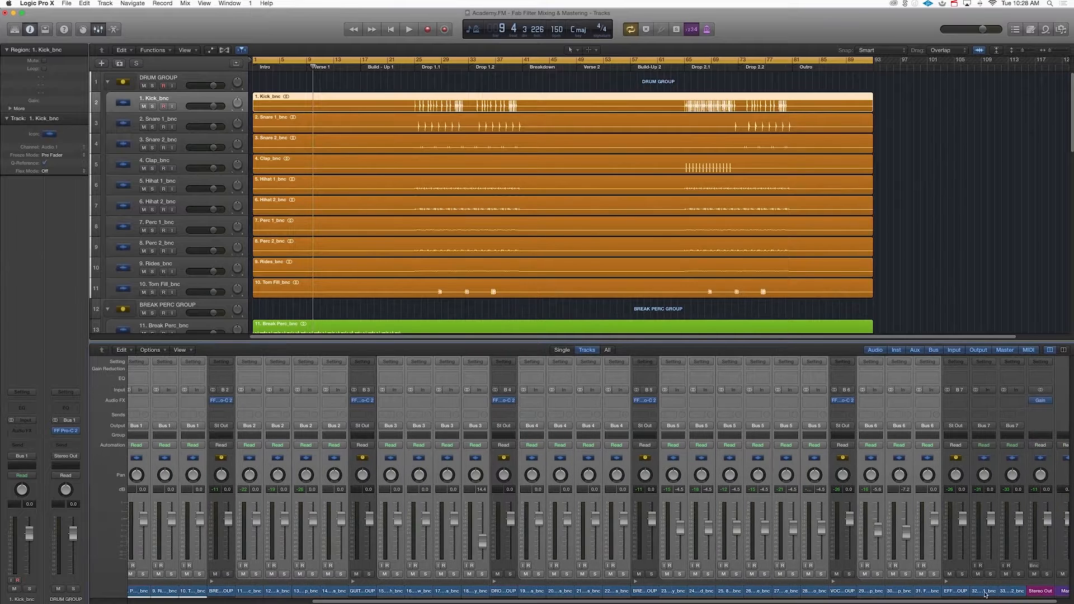
{"action": "left_click", "coordinate": [985, 591], "text": "shift"}
{"action": "left_click", "coordinate": [1006, 591], "text": "shift"}
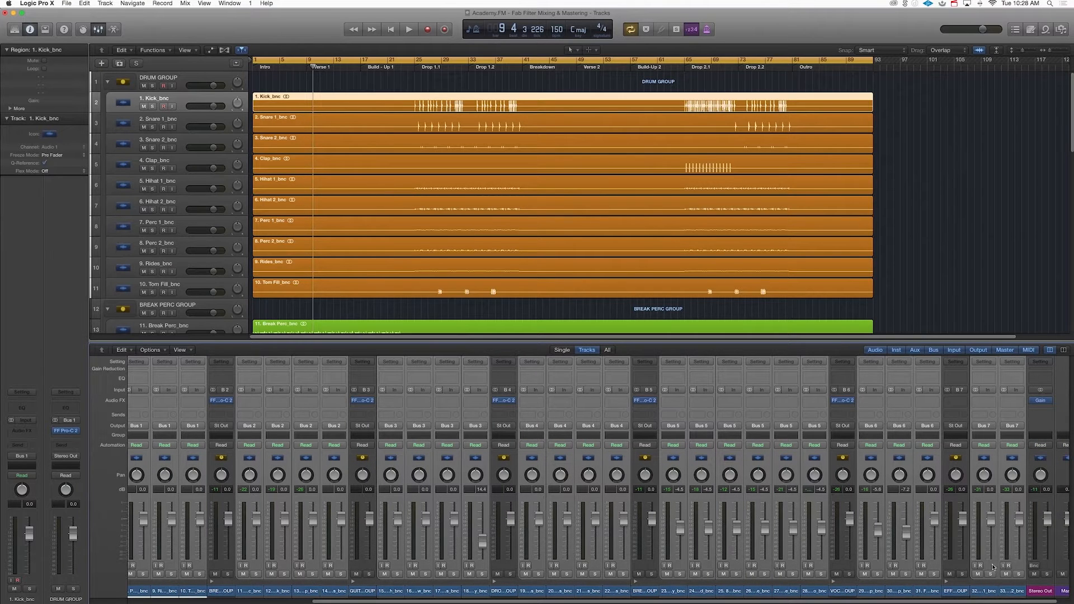
- Insert FabFilter Pro-Q 2 on all selected channel strips and close its plug-in window
{"action": "left_click", "coordinate": [1012, 401]}
{"action": "mouse_move", "coordinate": [1026, 503]}
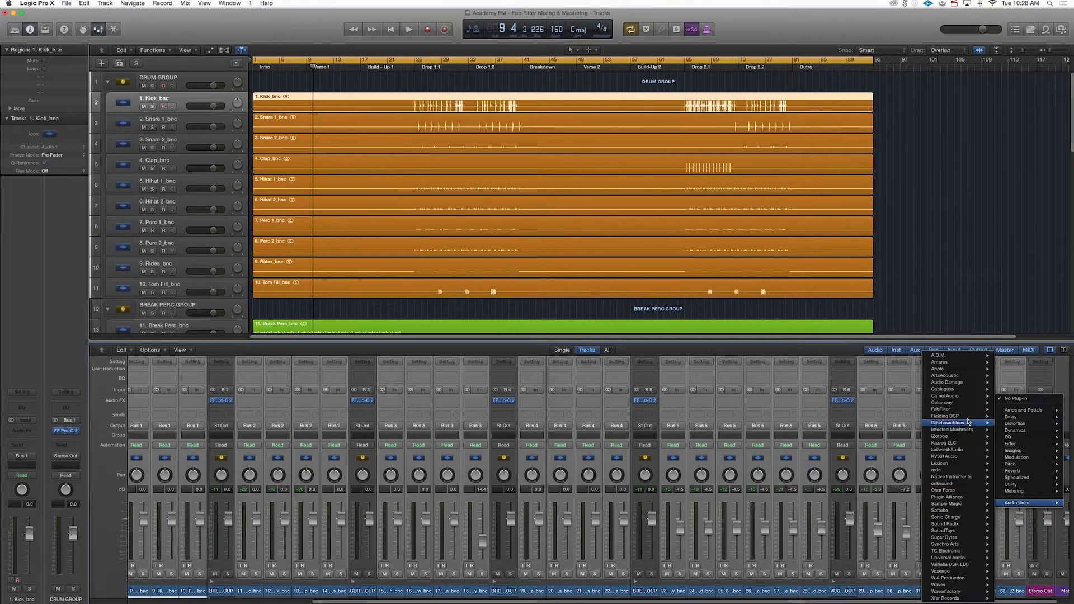
{"action": "mouse_move", "coordinate": [948, 409]}
{"action": "left_click", "coordinate": [866, 465]}
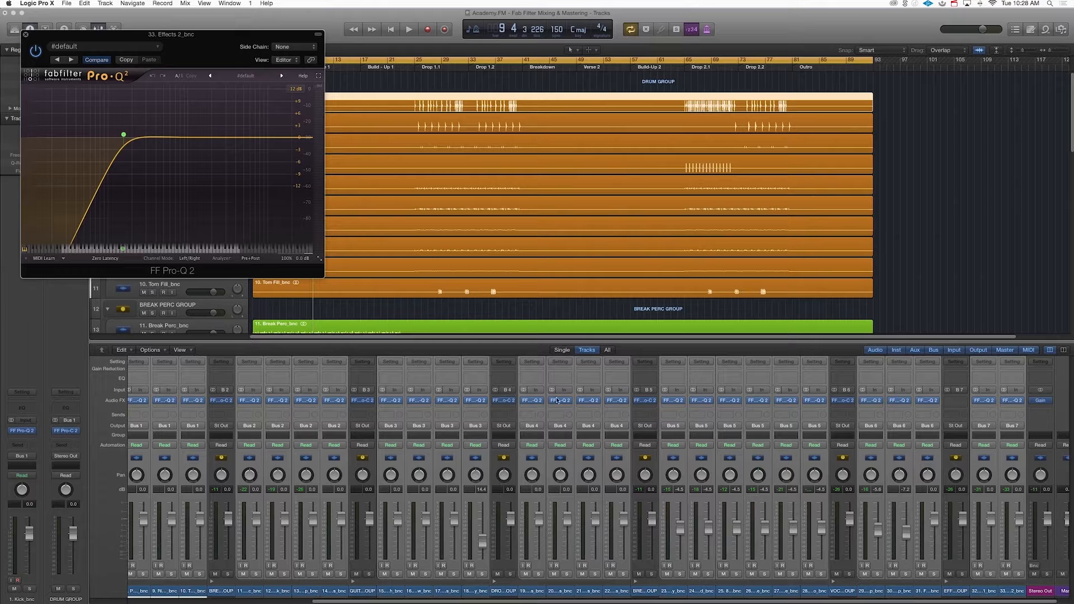
{"action": "left_click", "coordinate": [25, 34]}
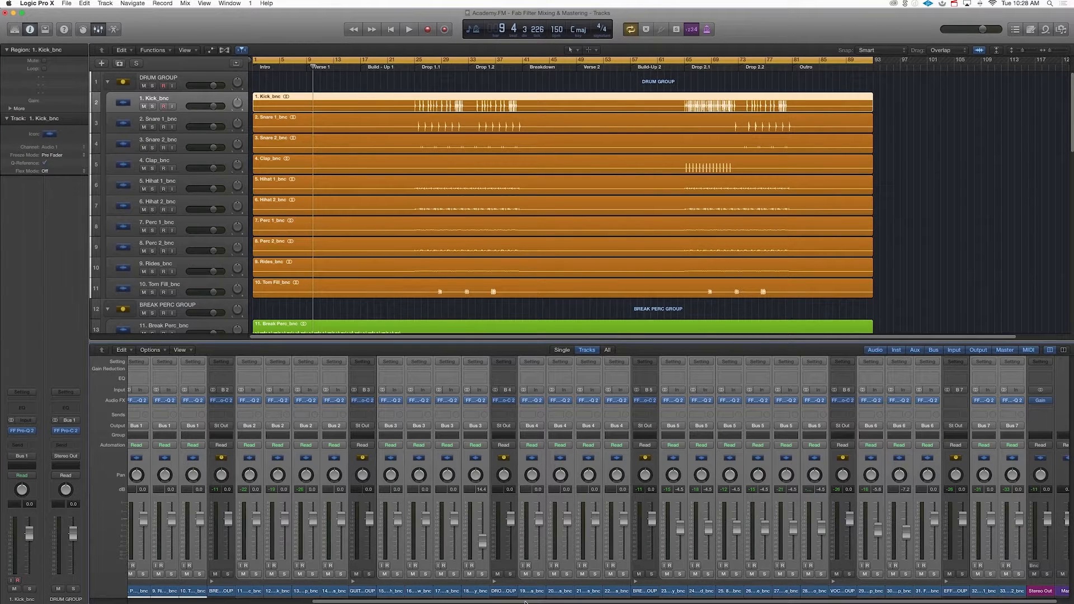
- Select only the Kick channel strip and set the cycle range over Drop 1.1 and Drop 1.2, bars 25 to 41
{"action": "left_click_drag", "start_coordinate": [526, 602], "coordinate": [187, 596]}
{"action": "left_click", "coordinate": [162, 591]}
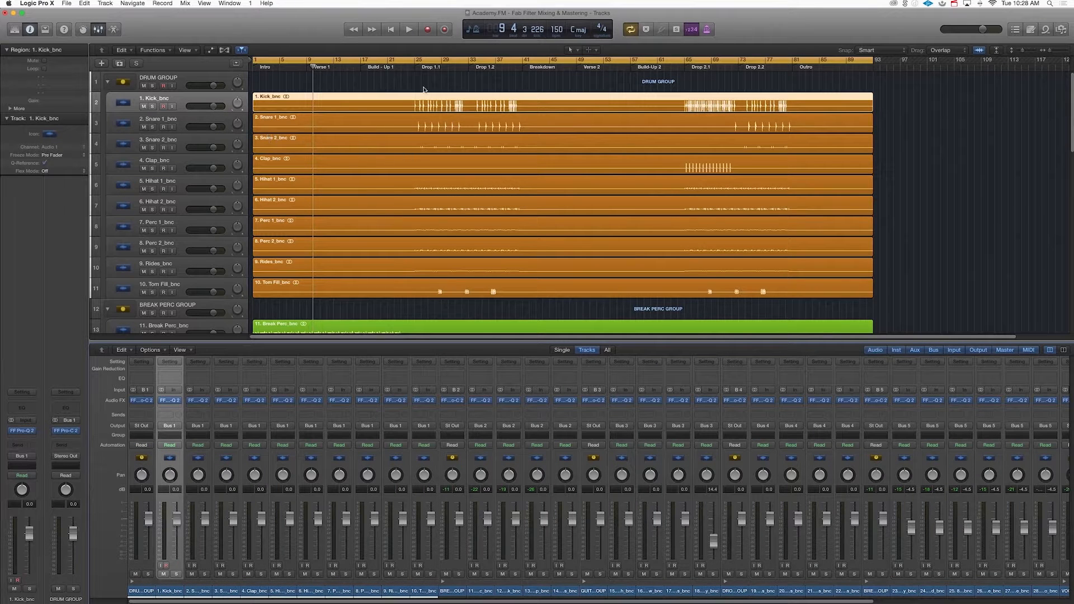
{"action": "left_click_drag", "start_coordinate": [423, 61], "coordinate": [519, 67]}
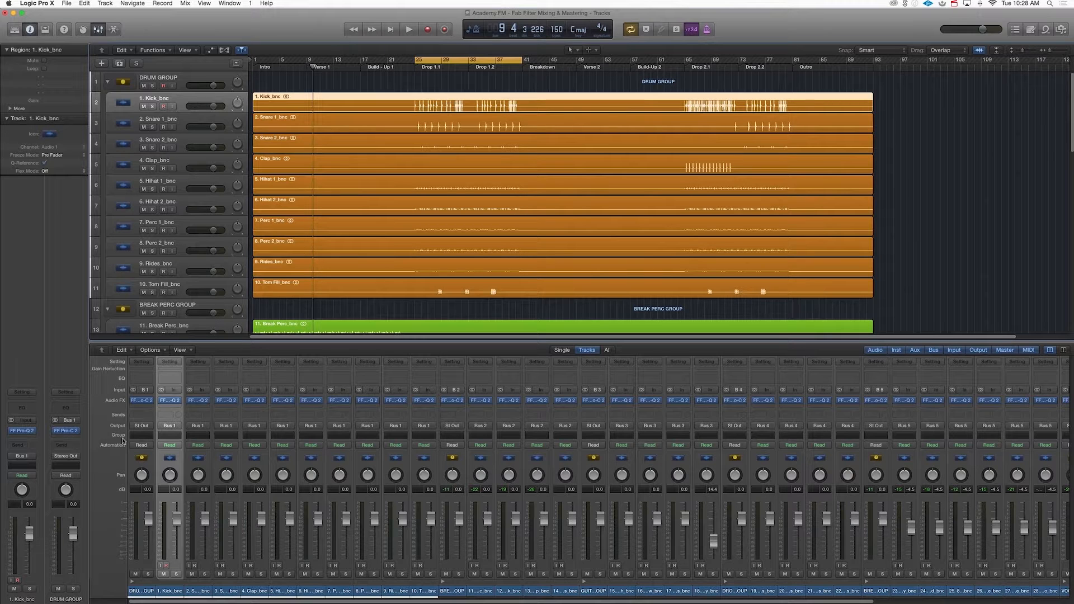
- Lower the low cut in the Kick's Pro-Q 2 to about 12.6 Hz and check it in playback with the Kick briefly soloed
{"action": "left_click", "coordinate": [172, 400]}
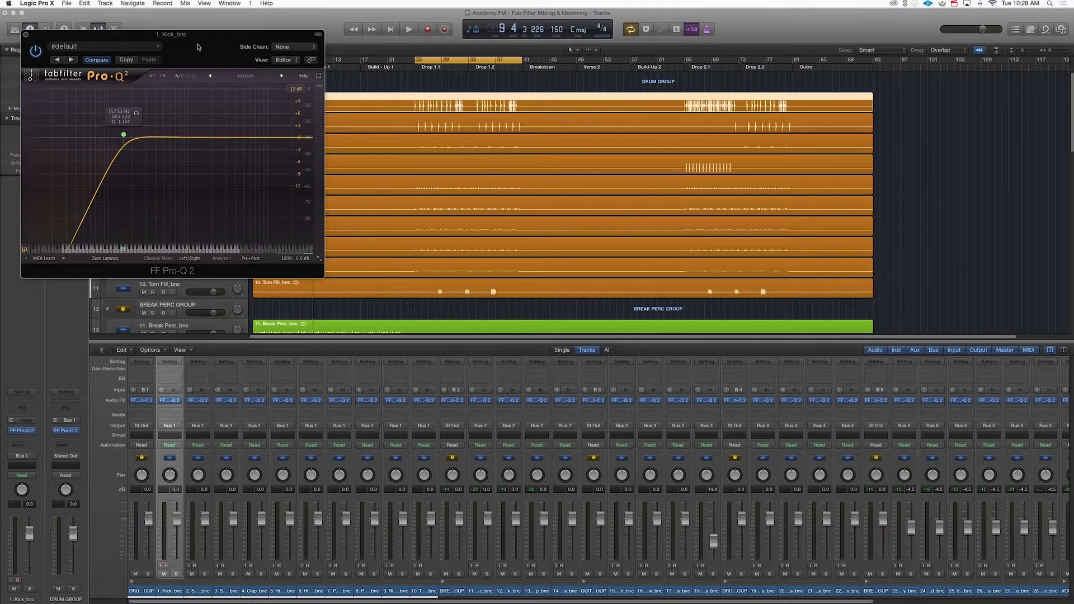
{"action": "left_click_drag", "start_coordinate": [198, 36], "coordinate": [530, 115]}
{"action": "left_click_drag", "start_coordinate": [455, 212], "coordinate": [368, 215]}
{"action": "key", "text": "space"}
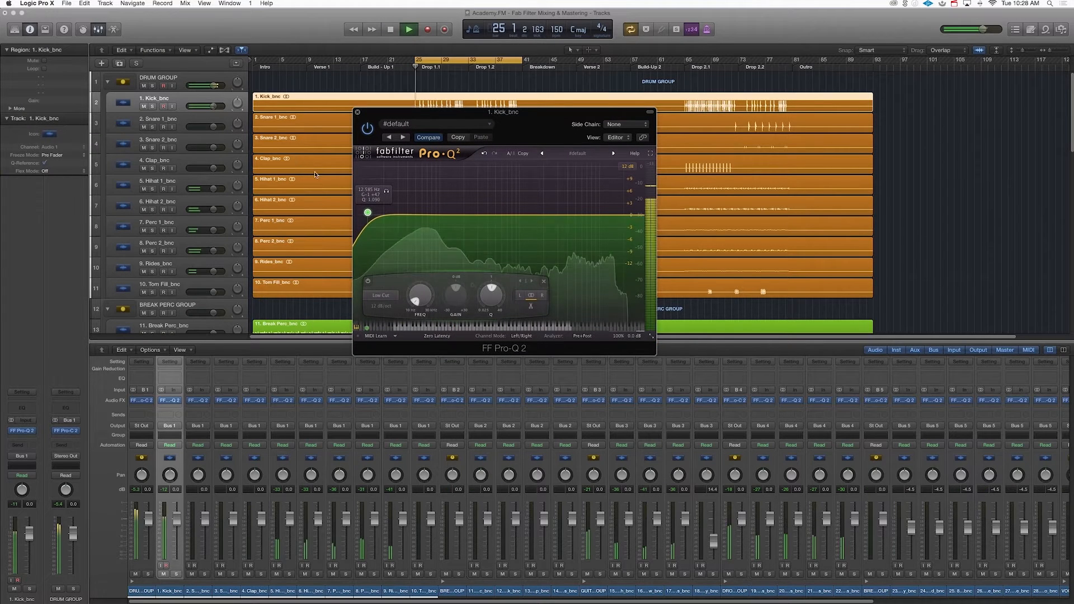
{"action": "left_click", "coordinate": [152, 107]}
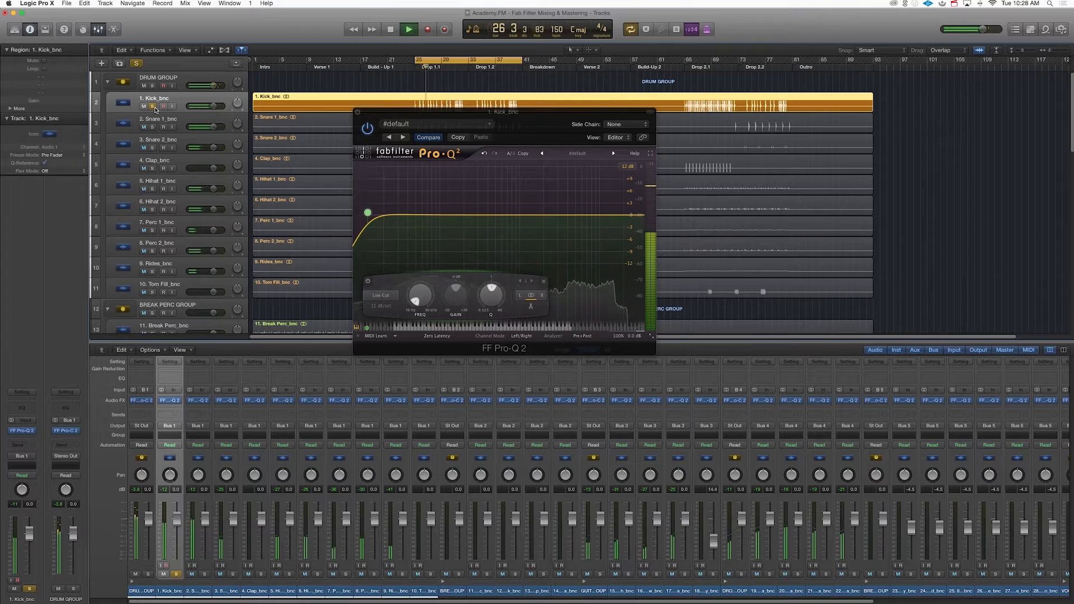
{"action": "key", "text": "space"}
{"action": "left_click", "coordinate": [152, 106]}
- Open Snare 1's Pro-Q 2 and move its low cut to about 165 Hz
{"action": "left_click", "coordinate": [162, 119]}
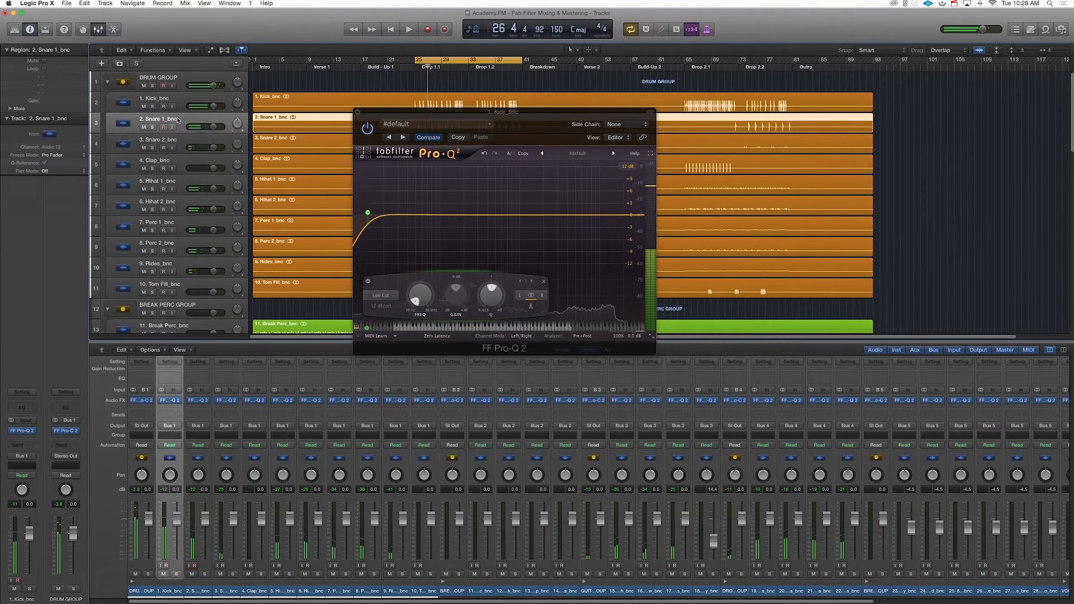
{"action": "left_click", "coordinate": [198, 401]}
{"action": "left_click_drag", "start_coordinate": [171, 35], "coordinate": [596, 124]}
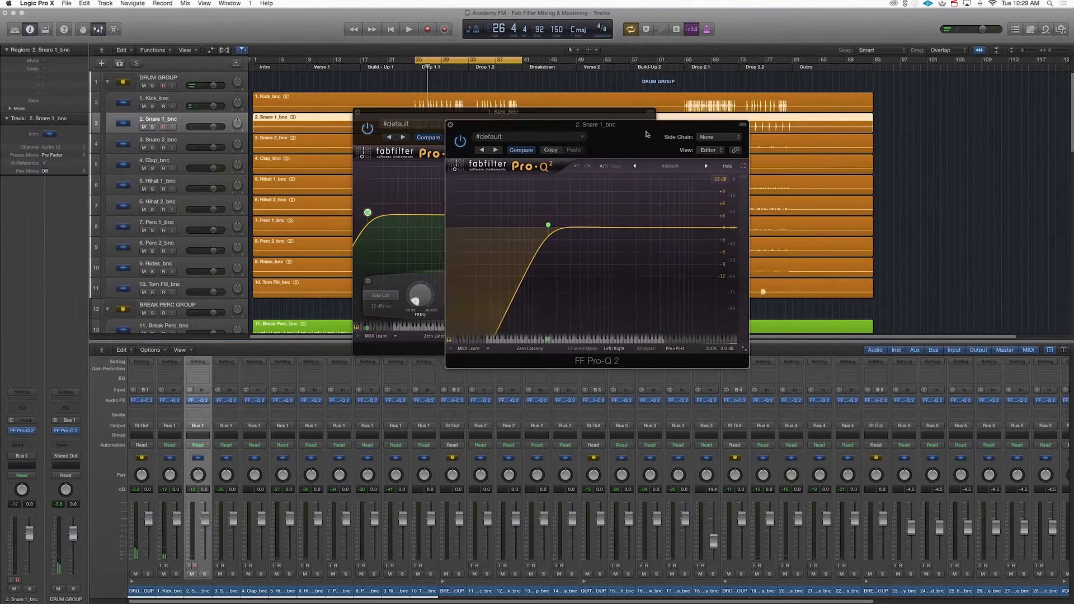
{"action": "left_click", "coordinate": [550, 225]}
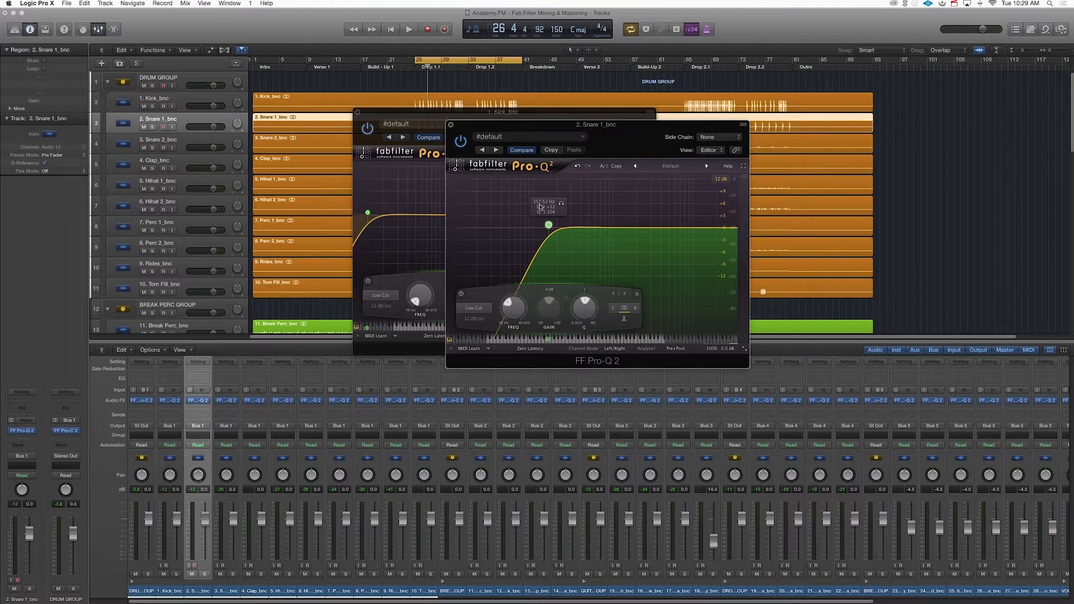
{"action": "mouse_move", "coordinate": [549, 225]}
{"action": "left_mouse_down"}
{"action": "mouse_move", "coordinate": [580, 226]}
{"action": "mouse_move", "coordinate": [550, 226]}
{"action": "left_mouse_up"}
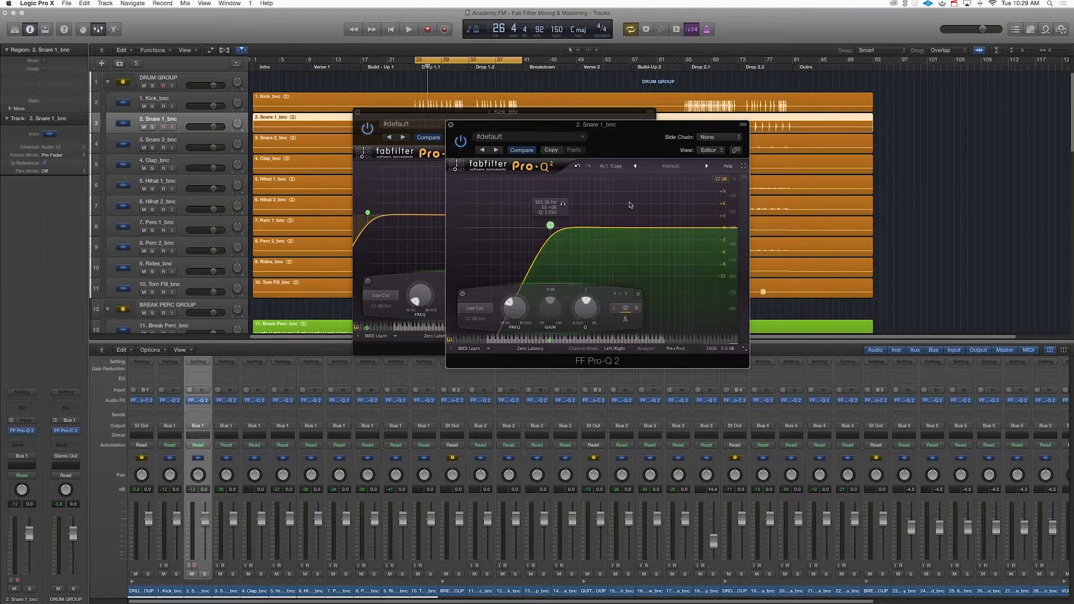
- Add a nearly flat bell band in the mids of Snare 1's EQ and close the Snare 1 and Kick EQ windows
{"action": "mouse_move", "coordinate": [623, 227]}
{"action": "left_mouse_down"}
{"action": "mouse_move", "coordinate": [621, 199]}
{"action": "mouse_move", "coordinate": [621, 228]}
{"action": "left_mouse_up"}
{"action": "left_click_drag", "start_coordinate": [498, 134], "coordinate": [713, 121]}
{"action": "left_click", "coordinate": [665, 113]}
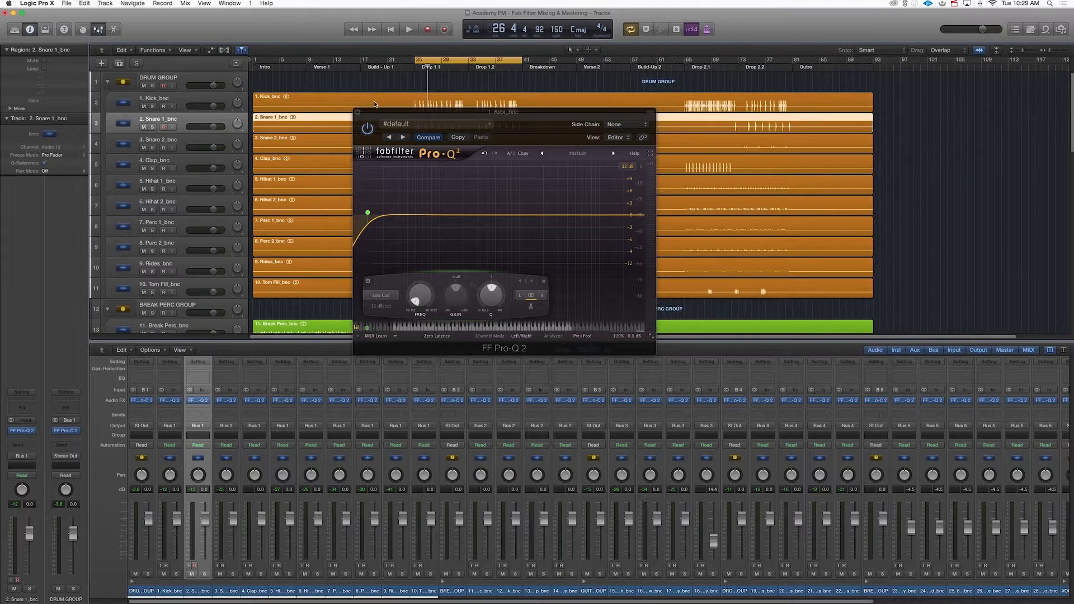
{"action": "left_click", "coordinate": [358, 114]}
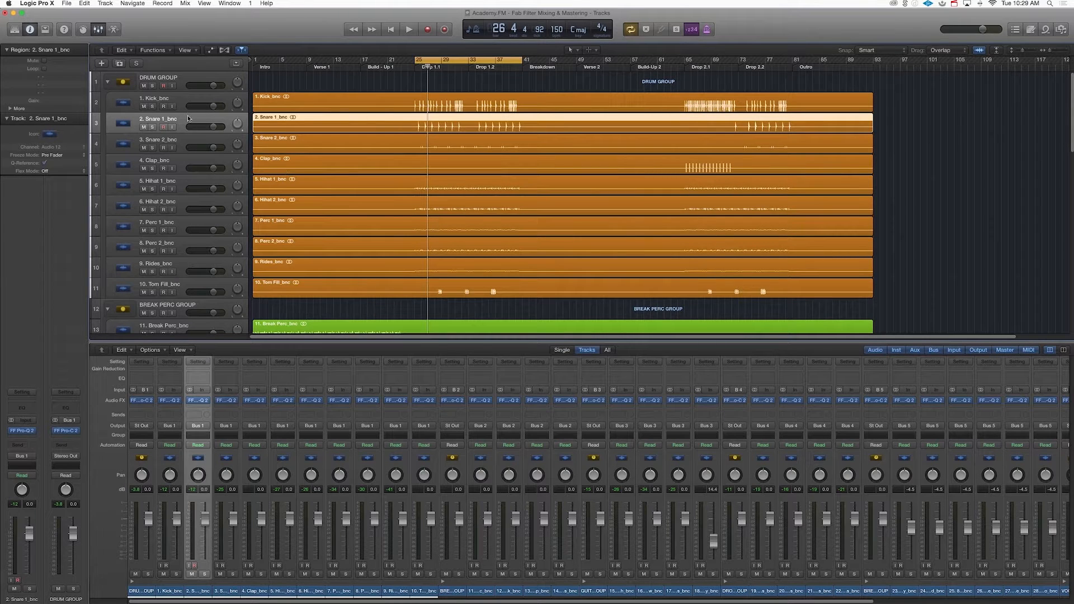
- Solo Snare 1 and Snare 2 and play the cycled drop
{"action": "left_click", "coordinate": [152, 127]}
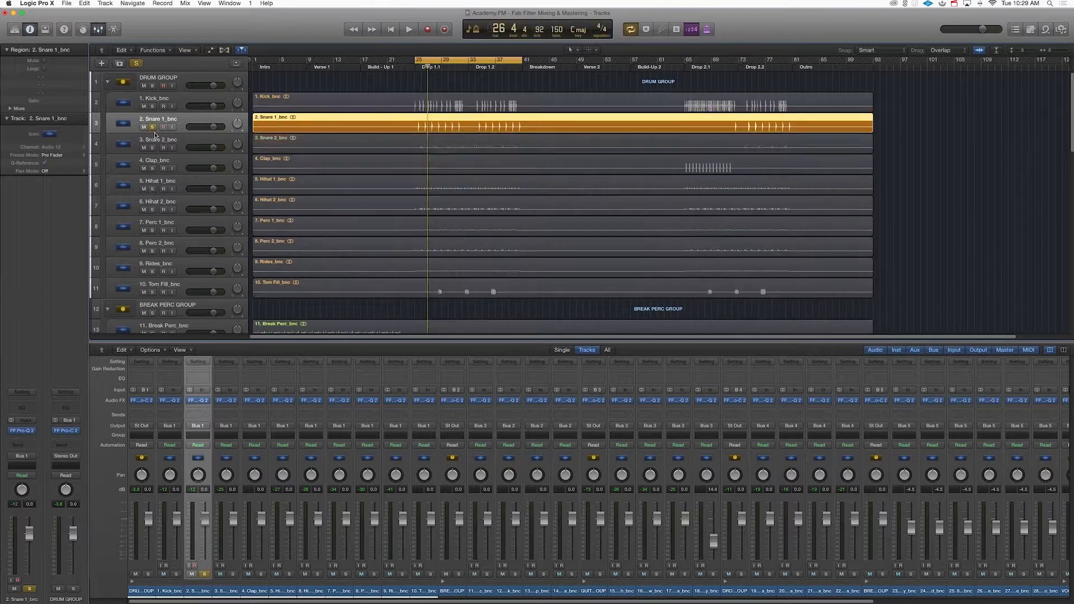
{"action": "left_click", "coordinate": [152, 148]}
{"action": "key", "text": "space"}
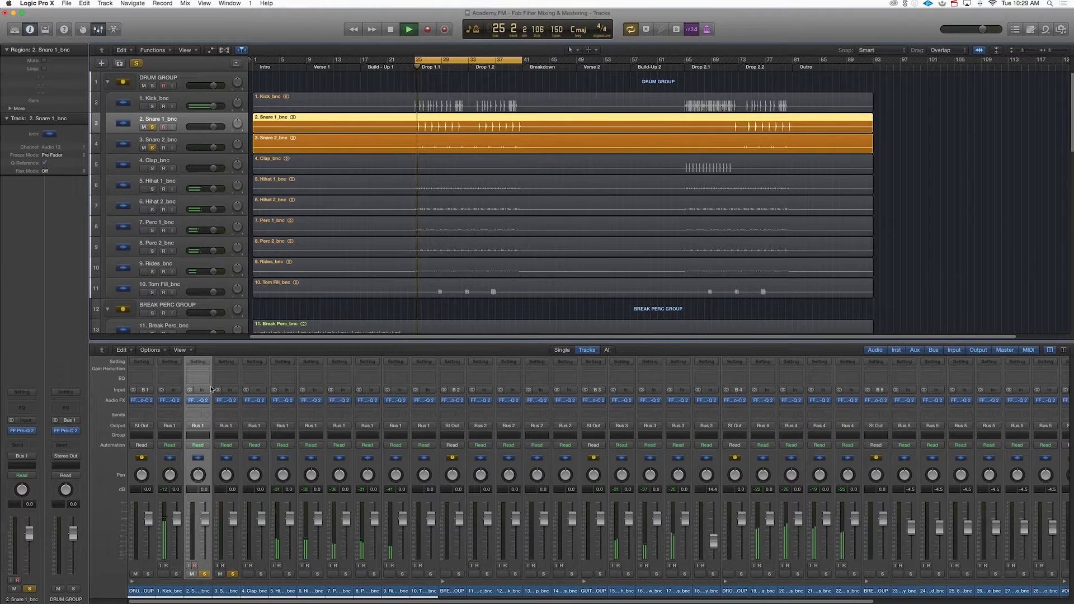
- In Snare 1's Pro-Q 2, add a slight bell cut at about 433 Hz and raise the low cut to about 289 Hz
{"action": "left_click", "coordinate": [198, 400]}
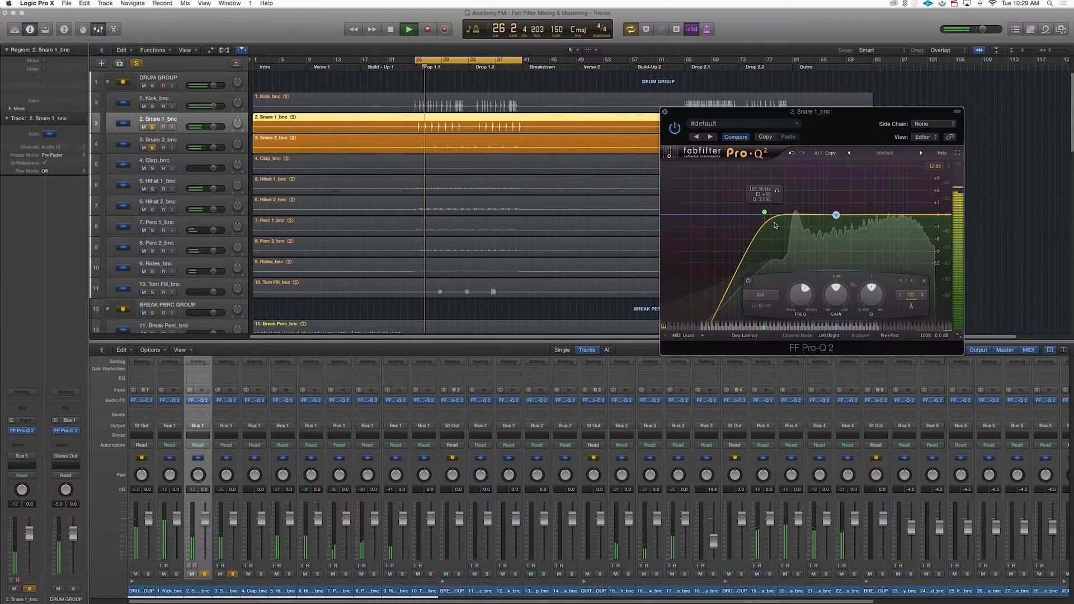
{"action": "left_click", "coordinate": [798, 217]}
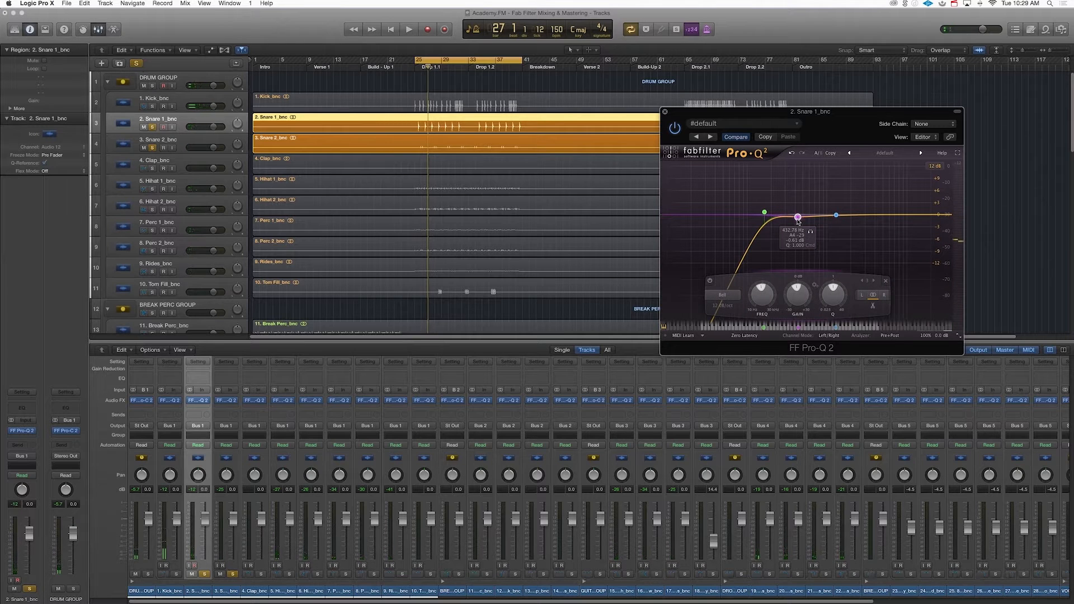
{"action": "left_click_drag", "start_coordinate": [797, 219], "coordinate": [784, 214]}
{"action": "key", "text": "space"}
- Steepen Snare 1's low cut to 48 dB/oct, raise its cutoff slightly, and add a high cut at the upper end of the spectrum
{"action": "left_click", "coordinate": [708, 306]}
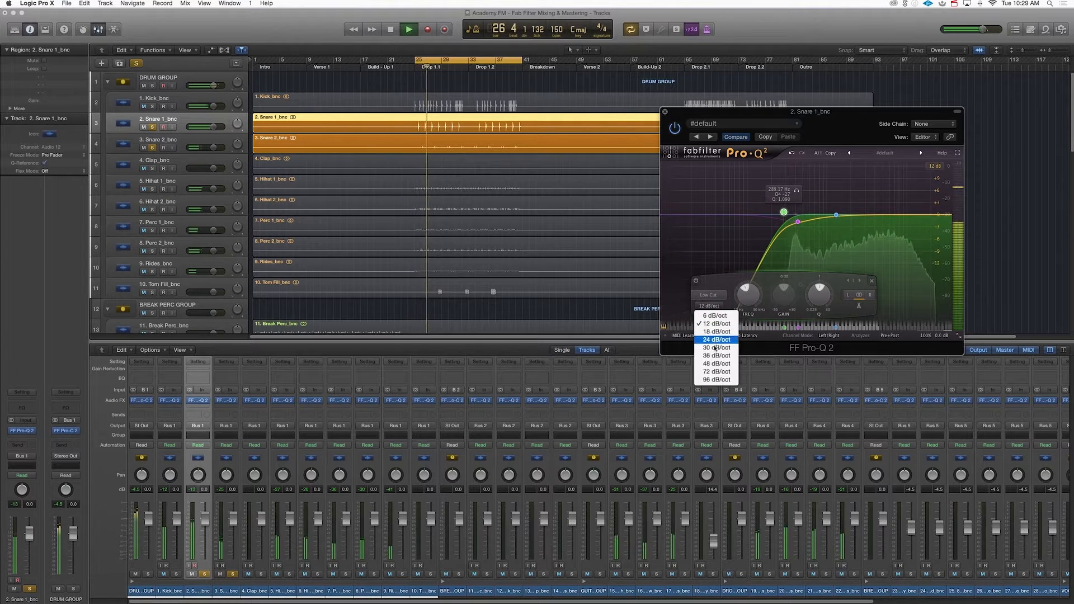
{"action": "left_click", "coordinate": [709, 347]}
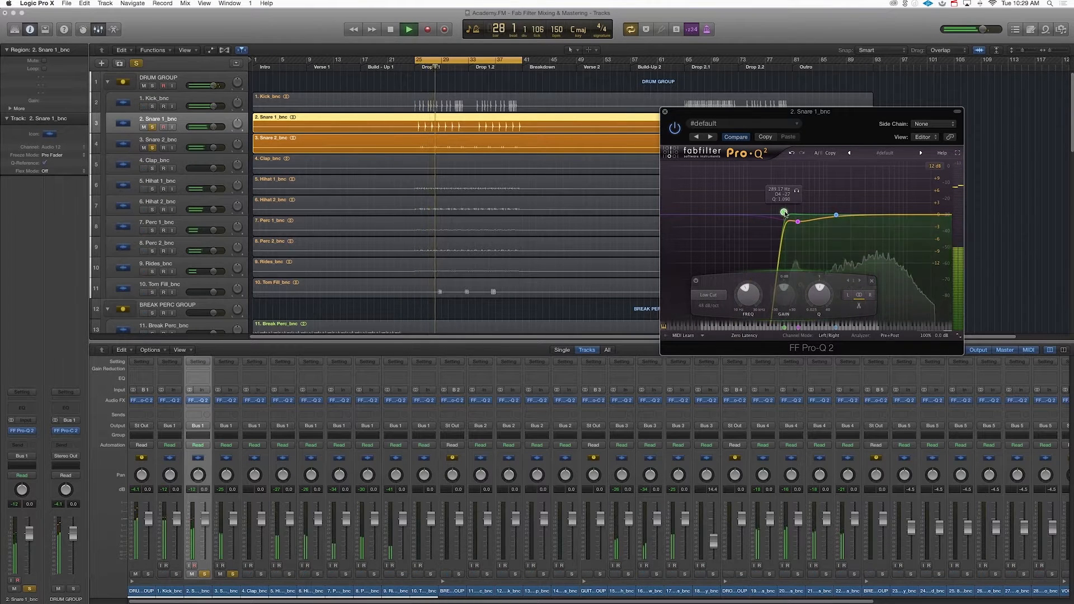
{"action": "left_click_drag", "start_coordinate": [784, 212], "coordinate": [787, 213]}
{"action": "key", "text": "space"}
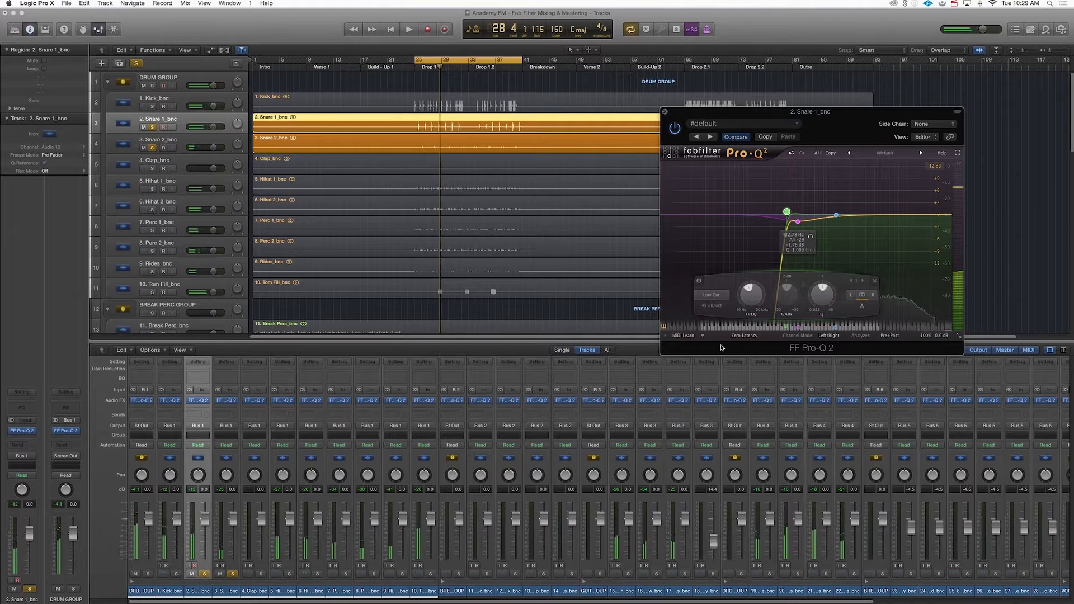
{"action": "double_click", "coordinate": [934, 217]}
{"action": "key", "text": "space"}
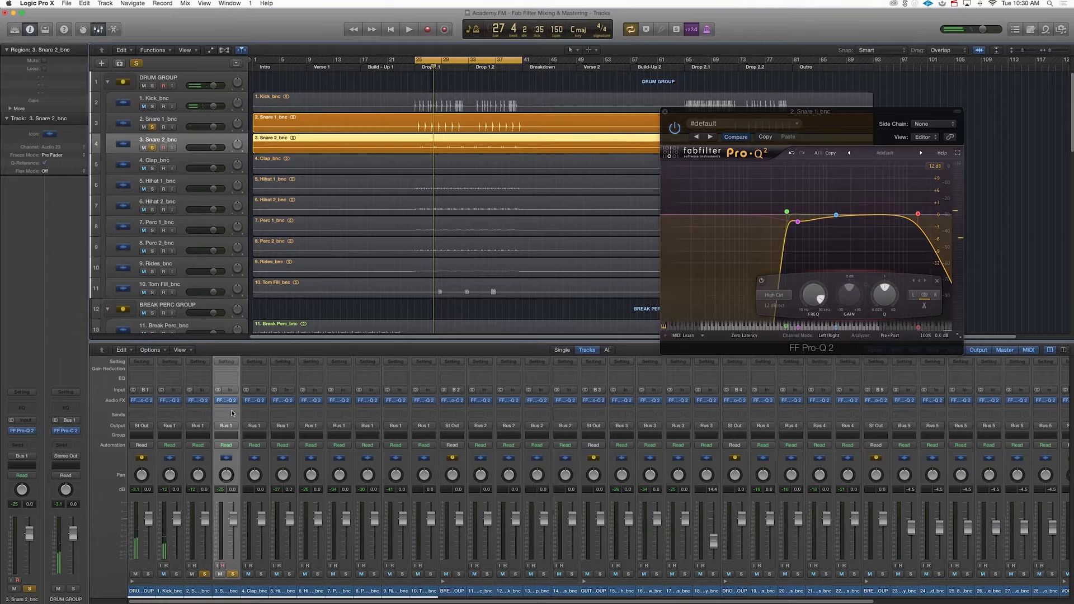
- Open Snare 2's Pro-Q 2 and raise its low cut to about 355 Hz
{"action": "left_click", "coordinate": [226, 400]}
{"action": "left_click_drag", "start_coordinate": [242, 43], "coordinate": [723, 182]}
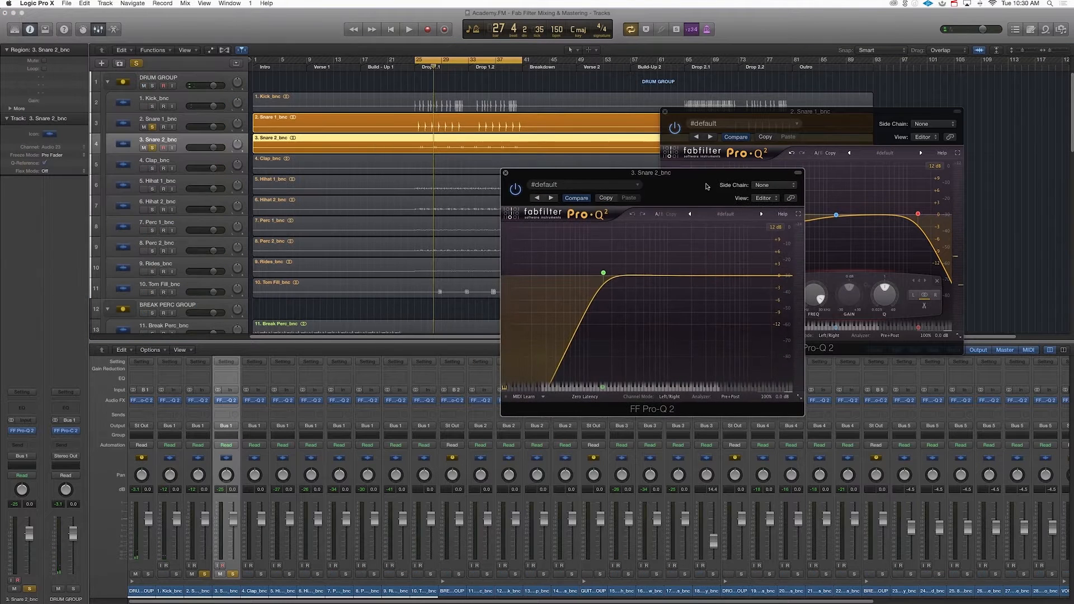
{"action": "left_click_drag", "start_coordinate": [603, 273], "coordinate": [632, 276]}
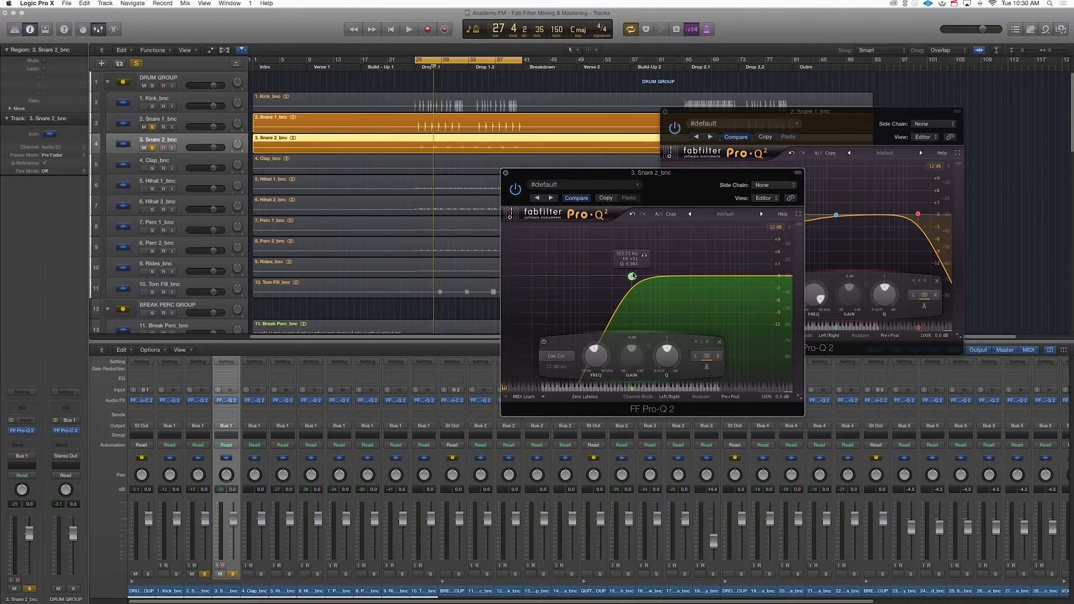
- During playback, lower Snare 2's low cut slightly and add a bell cut of about 2 dB near 1.8 kHz
{"action": "key", "text": "space"}
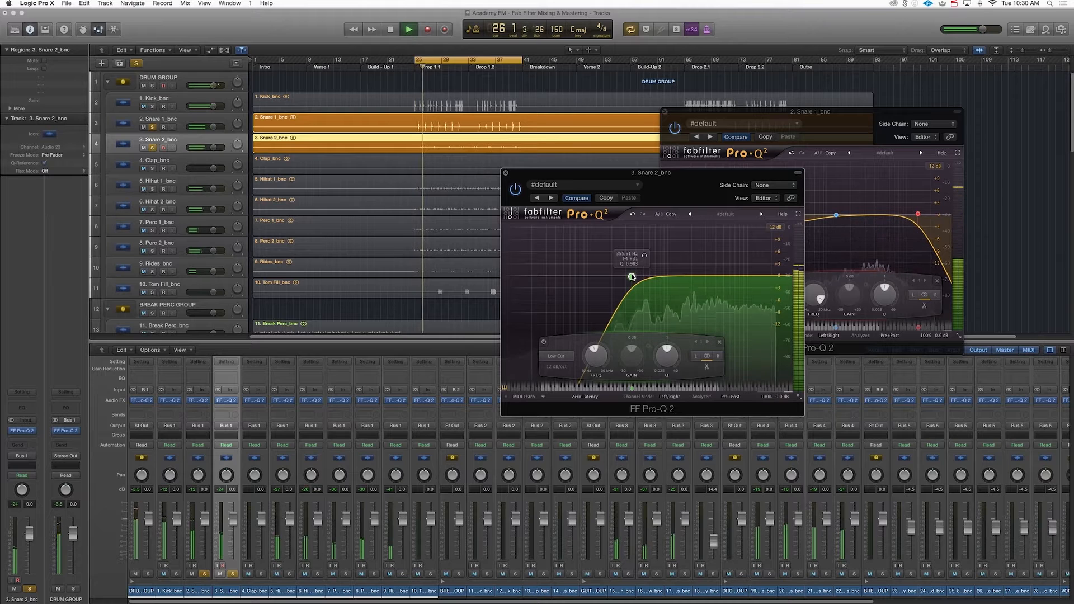
{"action": "left_click_drag", "start_coordinate": [632, 276], "coordinate": [690, 286]}
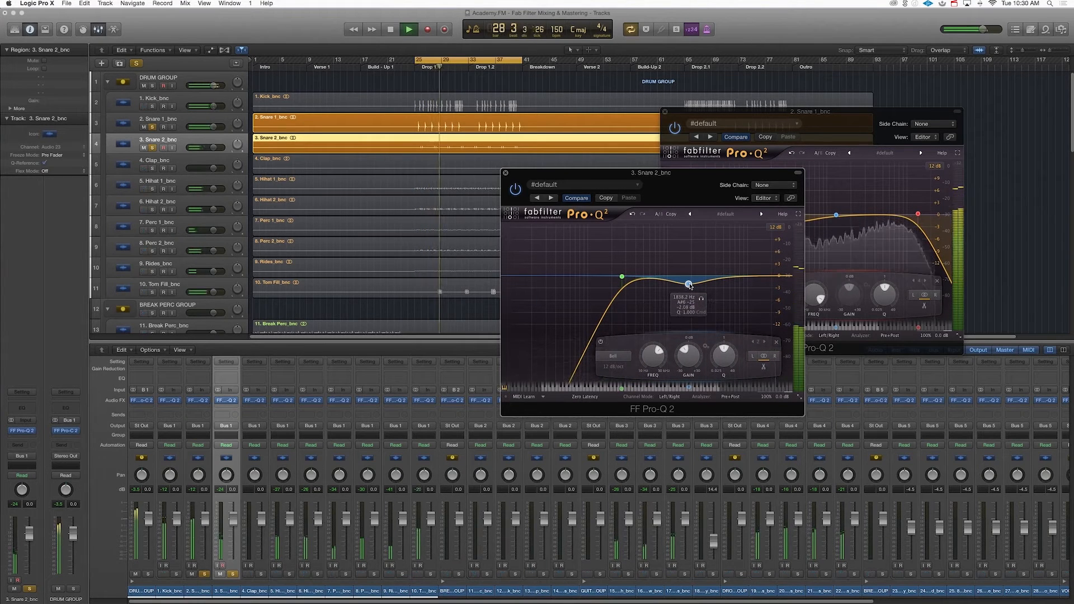
{"action": "key", "text": "space"}
- Close both snare EQ windows and unsolo Snare 1 and Snare 2
{"action": "left_click", "coordinate": [505, 173]}
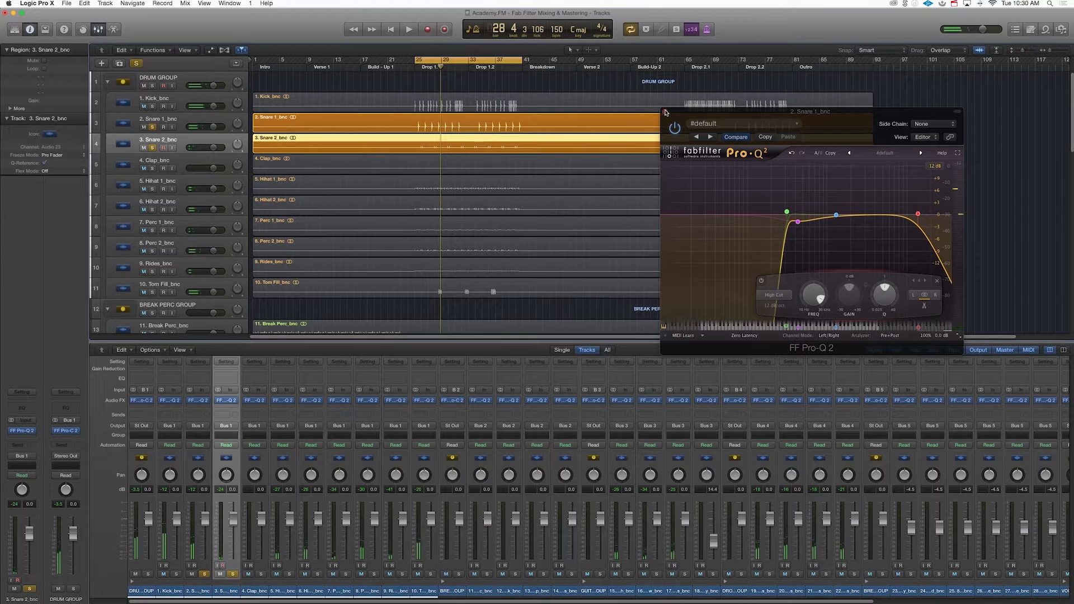
{"action": "left_click", "coordinate": [664, 111]}
{"action": "left_click", "coordinate": [152, 148]}
{"action": "left_click", "coordinate": [153, 127]}
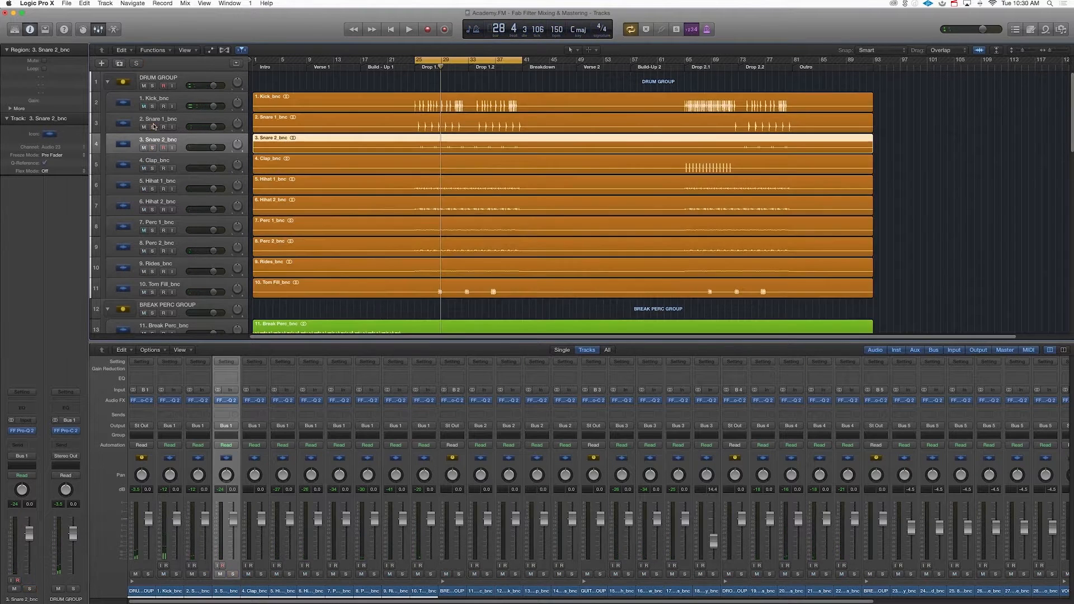
- Set the cycle range over Drop 2.1 and play the Clap track soloed
{"action": "left_click_drag", "start_coordinate": [689, 58], "coordinate": [737, 60]}
{"action": "left_click", "coordinate": [151, 168]}
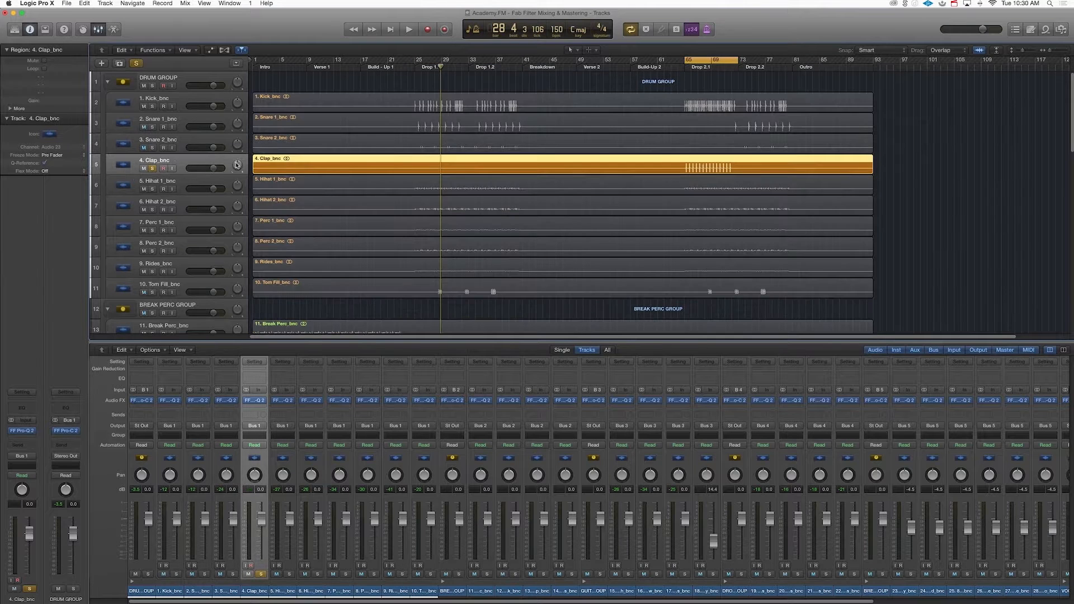
{"action": "key", "text": "space"}
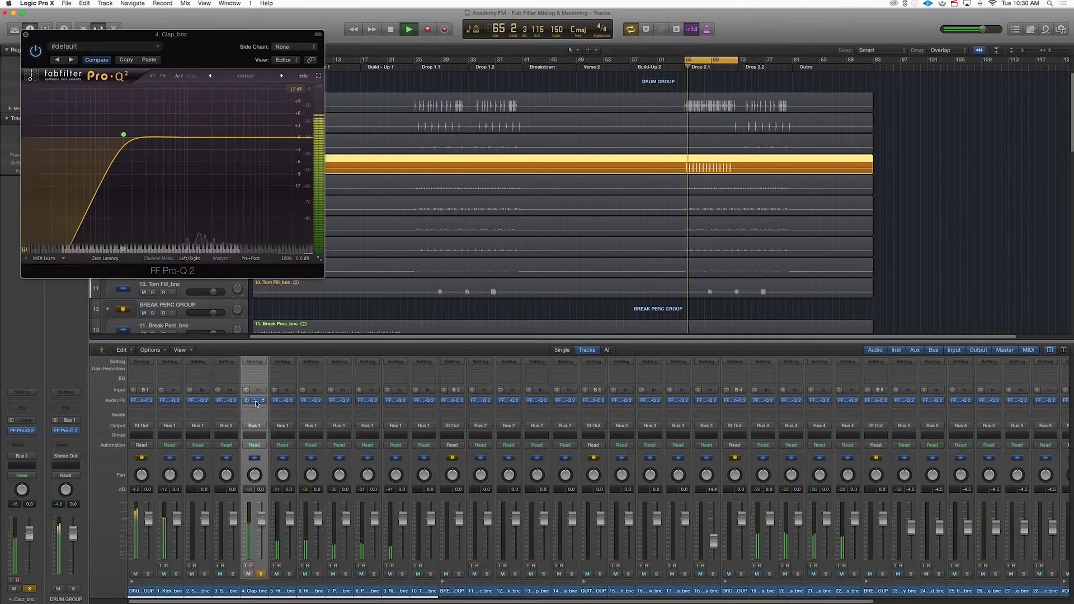
- Open the Clap's Pro-Q 2 and raise its low cut to about 364 Hz, stopping playback when done
{"action": "left_click", "coordinate": [255, 400]}
{"action": "left_click_drag", "start_coordinate": [124, 136], "coordinate": [154, 137]}
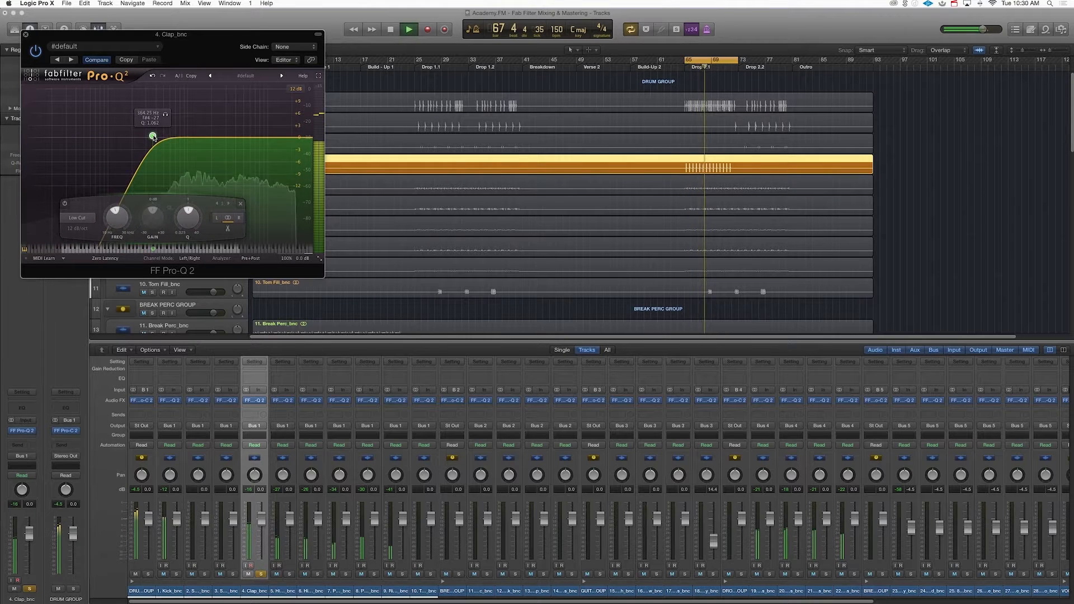
{"action": "key", "text": "space"}
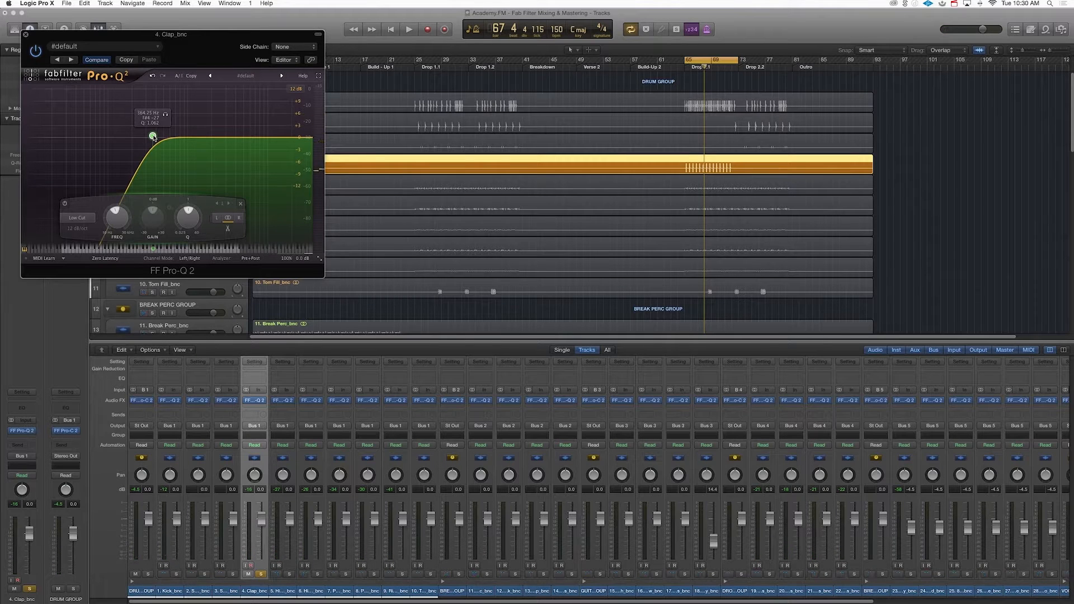
- Unsolo the Clap, lower its low cut slightly while the full mix plays, and close its EQ window
{"action": "left_click_drag", "start_coordinate": [170, 33], "coordinate": [667, 208]}
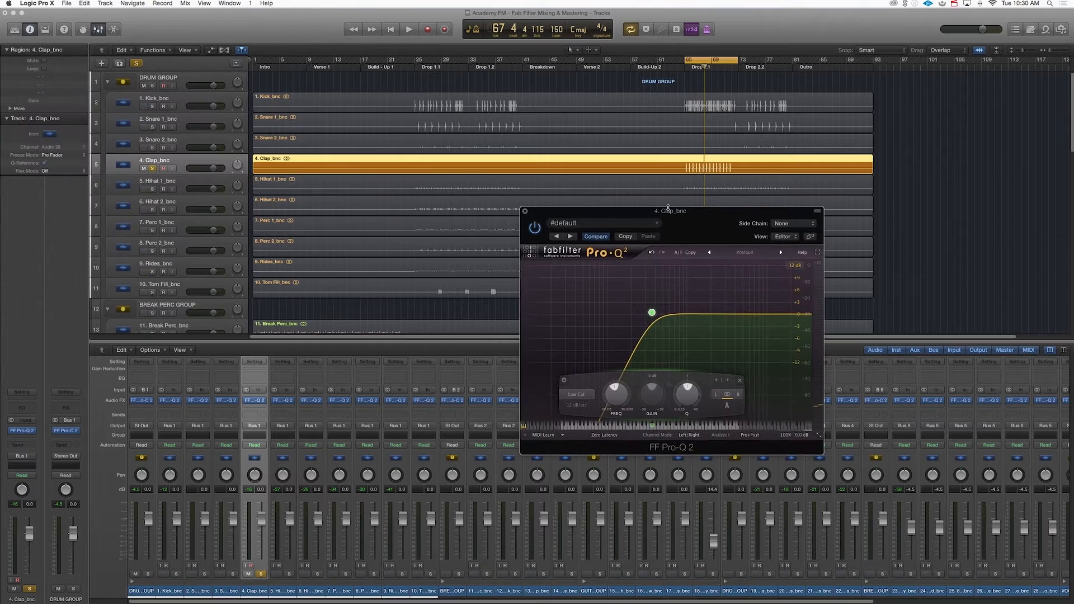
{"action": "left_click", "coordinate": [152, 170]}
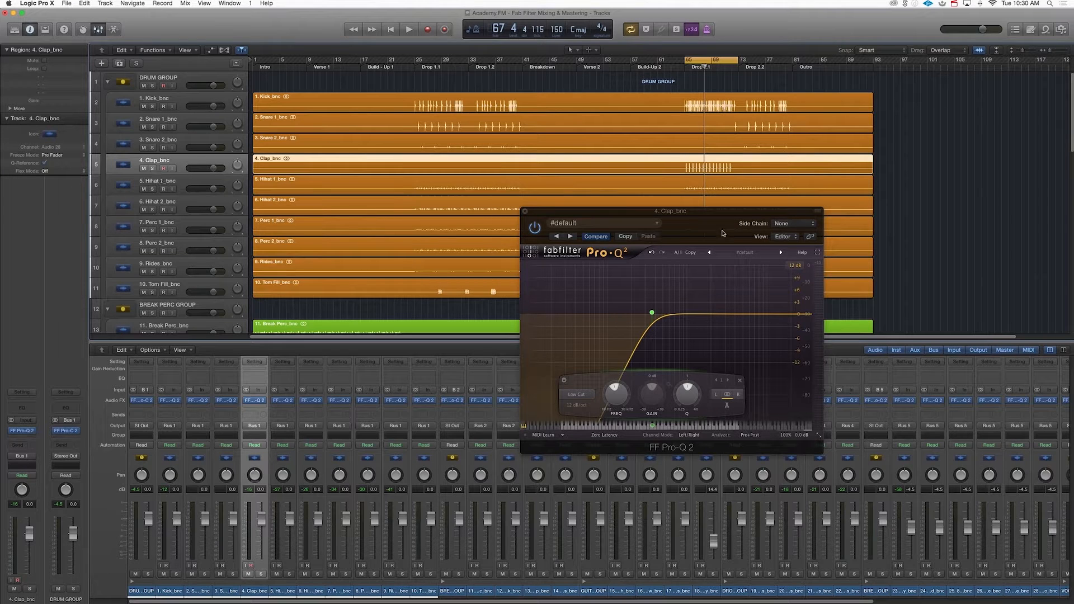
{"action": "left_click_drag", "start_coordinate": [722, 233], "coordinate": [643, 208]}
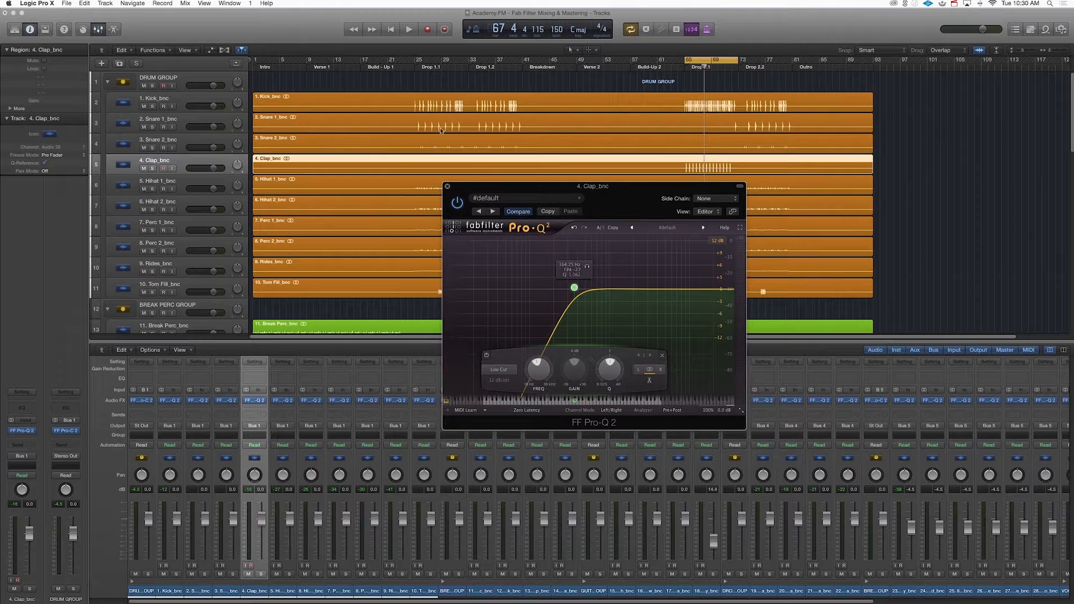
{"action": "key", "text": "space"}
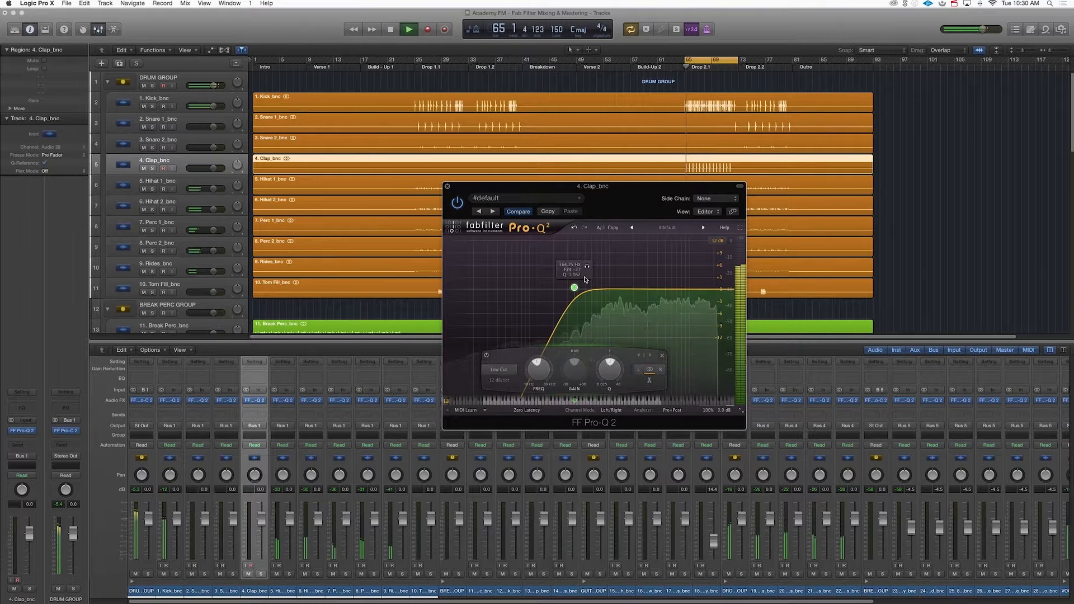
{"action": "left_click_drag", "start_coordinate": [574, 287], "coordinate": [570, 288]}
{"action": "key", "text": "space"}
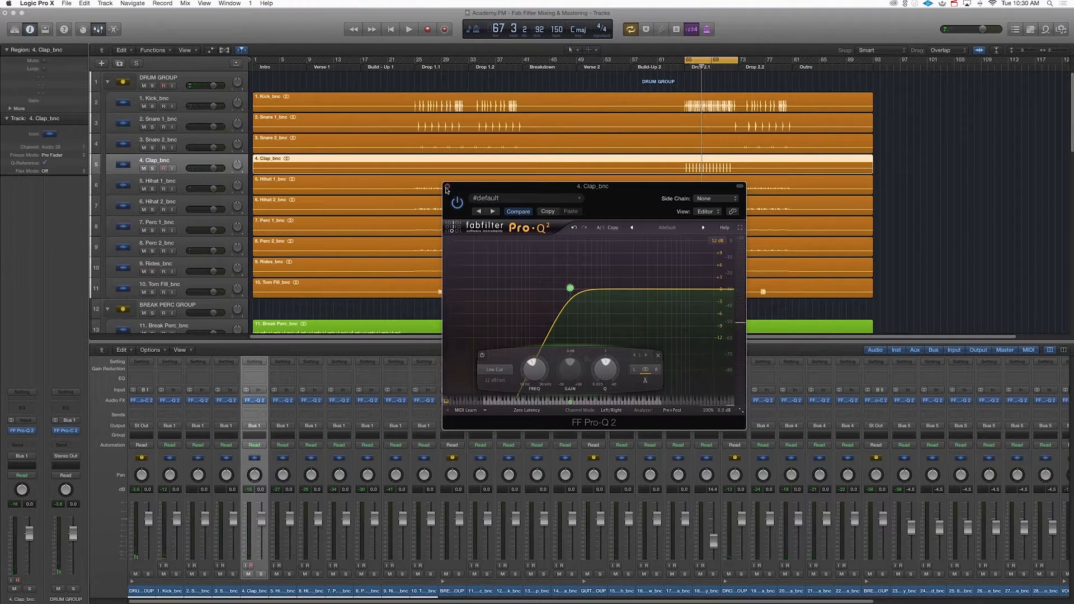
{"action": "left_click", "coordinate": [447, 186]}
- Set the cycle range to 16 bars from bar 25, over Drop 1.1 and 1.2, and solo Hihat 1 and Hihat 2
{"action": "left_click_drag", "start_coordinate": [417, 62], "coordinate": [522, 70]}
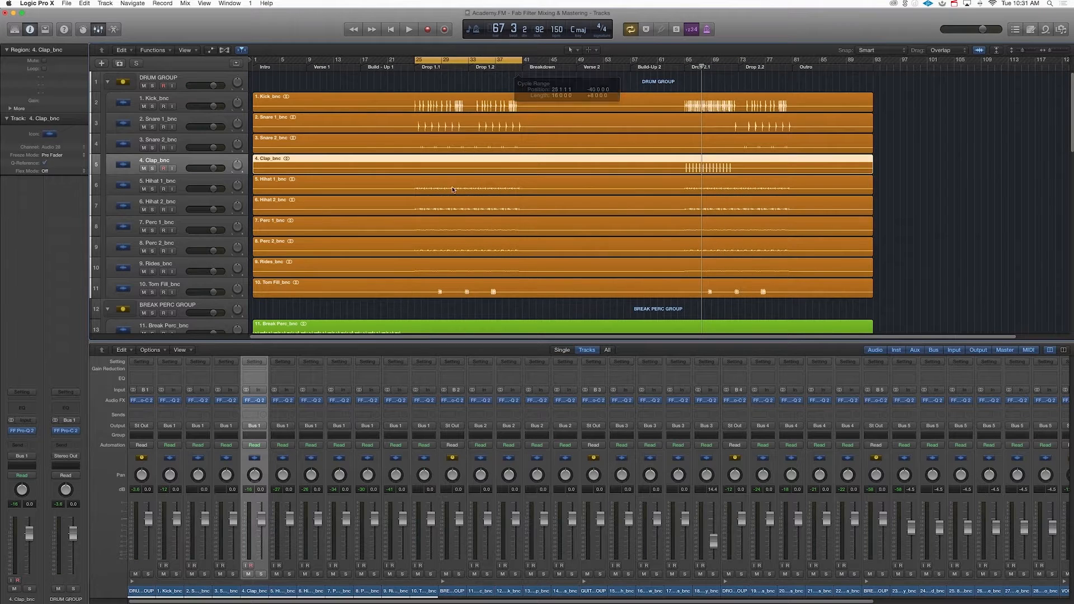
{"action": "scroll", "coordinate": [375, 186], "scroll_direction": "down", "scroll_amount": 2}
{"action": "left_click", "coordinate": [202, 151]}
{"action": "scroll", "coordinate": [165, 145], "scroll_direction": "down", "scroll_amount": 2}
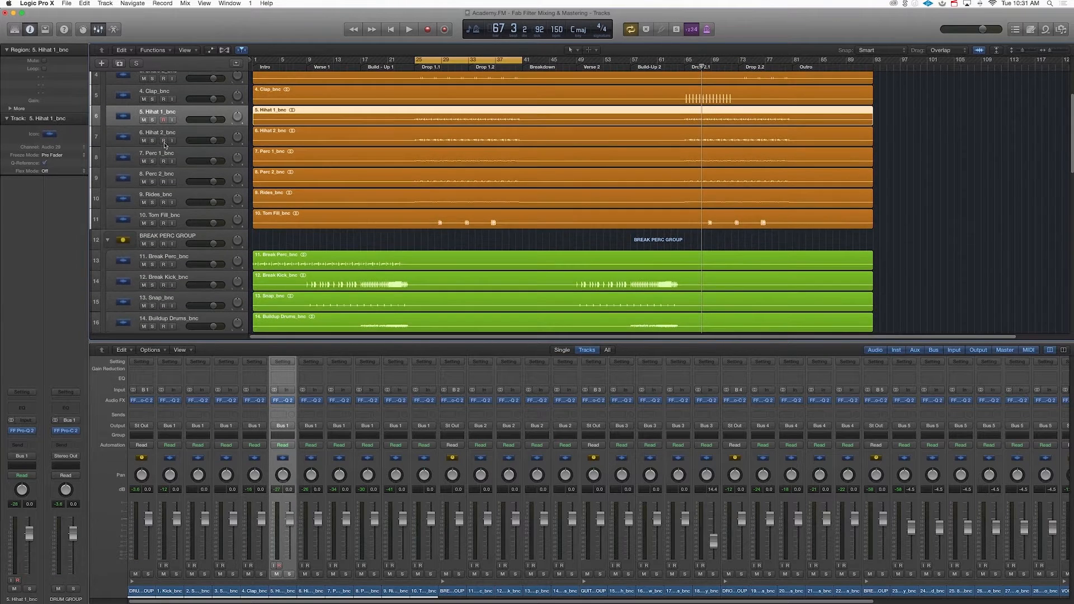
{"action": "left_click_drag", "start_coordinate": [152, 120], "coordinate": [152, 141]}
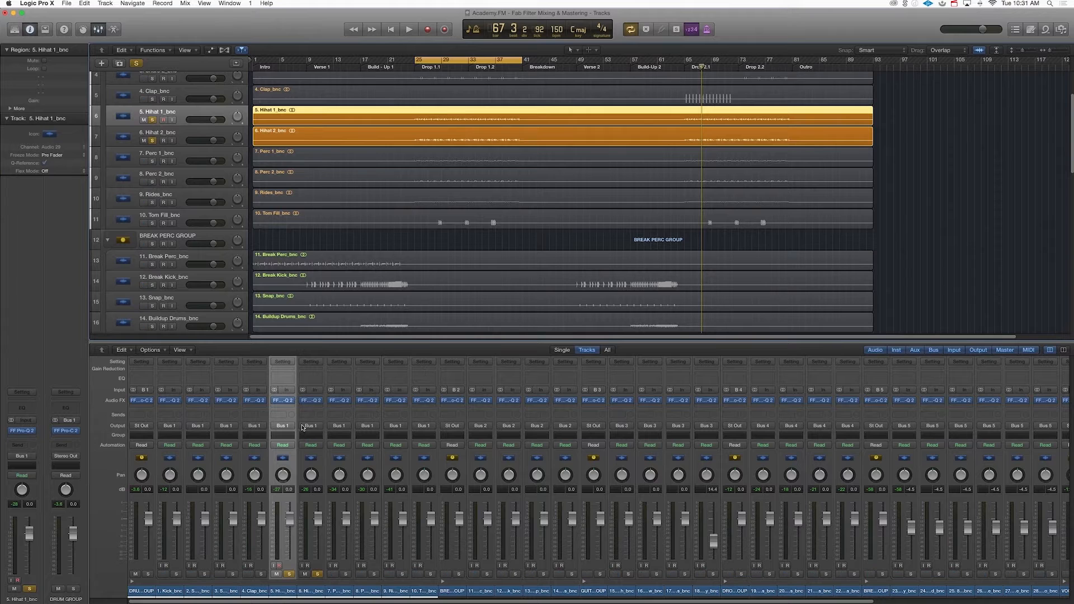
- Open Hihat 1's Pro-Q 2 and raise its low cut to about 1213 Hz during playback
{"action": "left_click", "coordinate": [282, 400]}
{"action": "left_click_drag", "start_coordinate": [241, 40], "coordinate": [722, 156]}
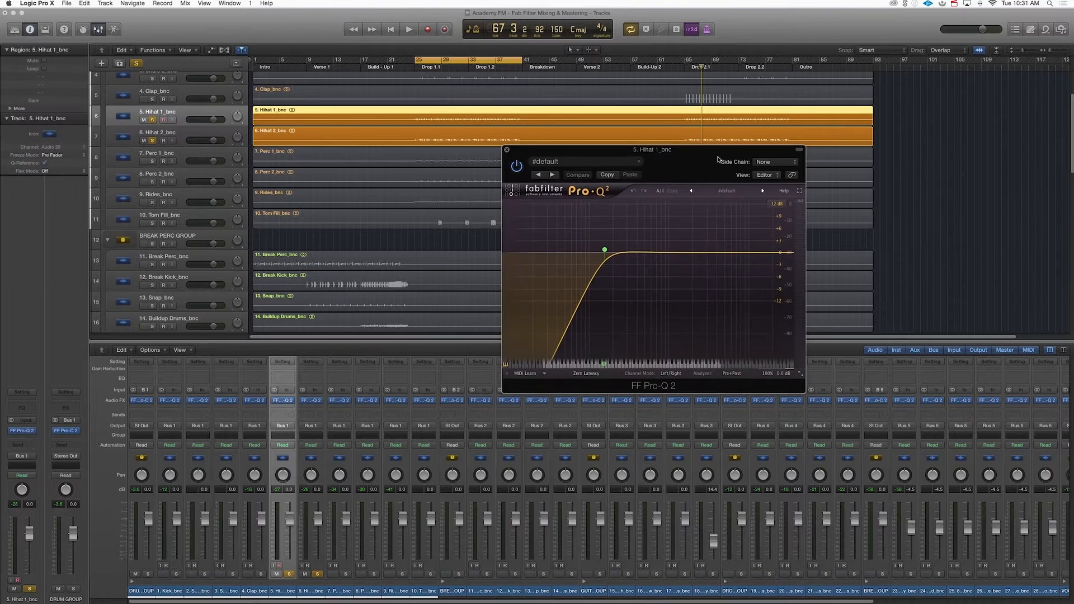
{"action": "key", "text": "space"}
{"action": "left_click_drag", "start_coordinate": [605, 250], "coordinate": [674, 254]}
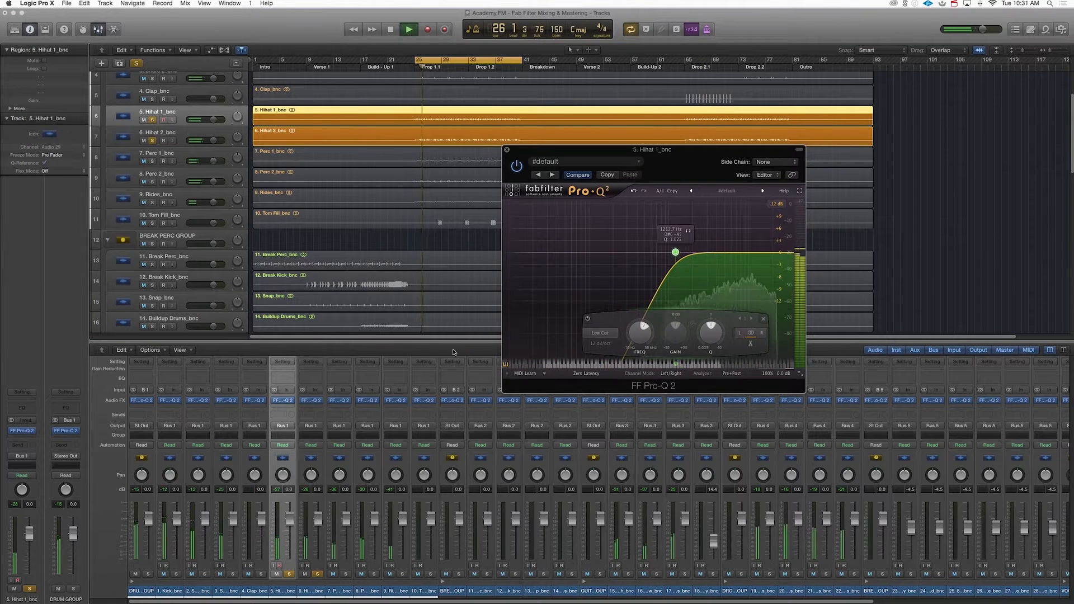
- Open Hihat 2's Pro-Q 2 and raise its low cut to about 1.1 kHz, then stop playback
{"action": "left_click", "coordinate": [311, 400]}
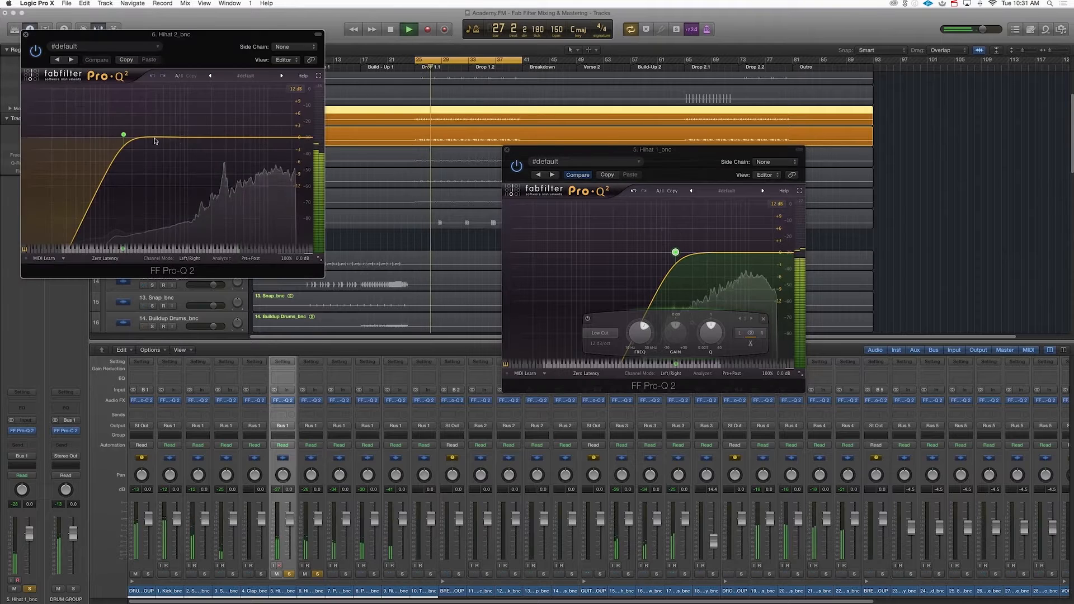
{"action": "left_click_drag", "start_coordinate": [120, 138], "coordinate": [178, 137]}
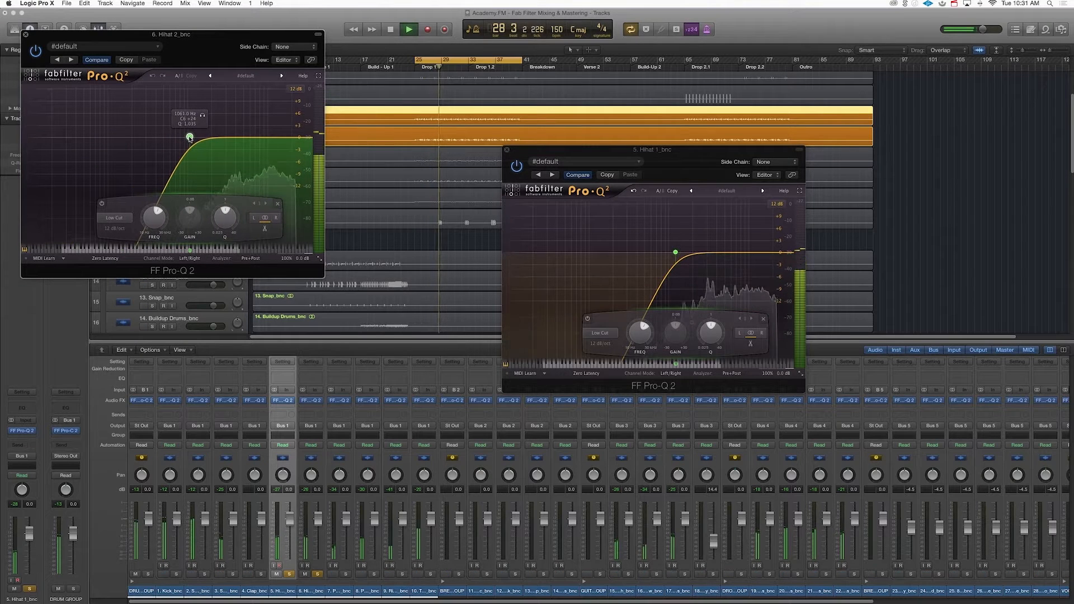
{"action": "key", "text": "space"}
- Add slight high-shelf cuts of about 2 dB near 12.7 kHz on Hihat 1 and 11.8 kHz on Hihat 2, and close both EQs
{"action": "left_click", "coordinate": [757, 256]}
{"action": "left_click_drag", "start_coordinate": [758, 258], "coordinate": [757, 260]}
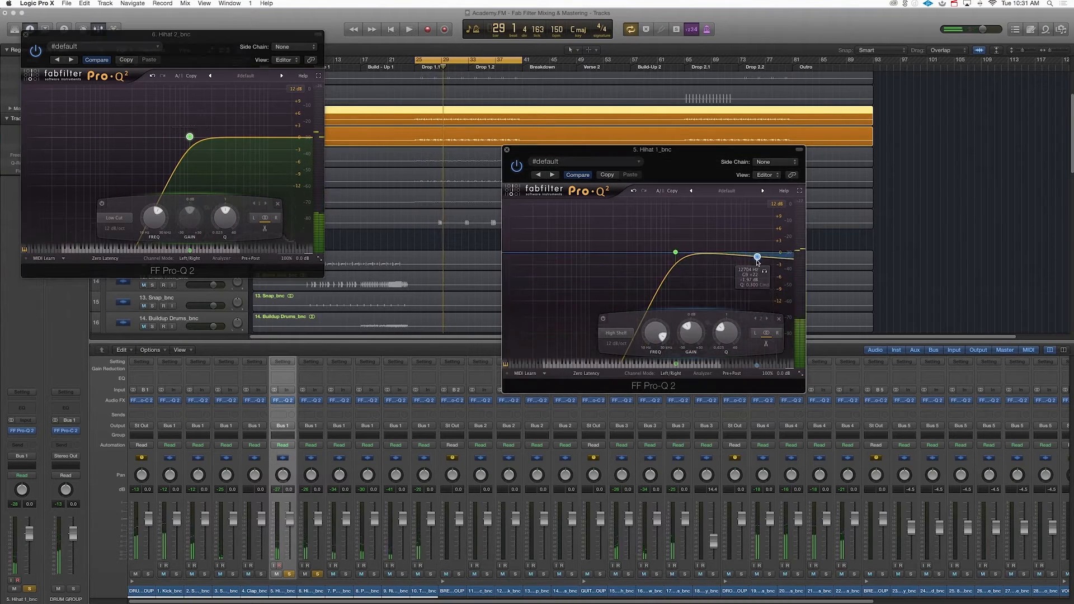
{"action": "left_click", "coordinate": [273, 140]}
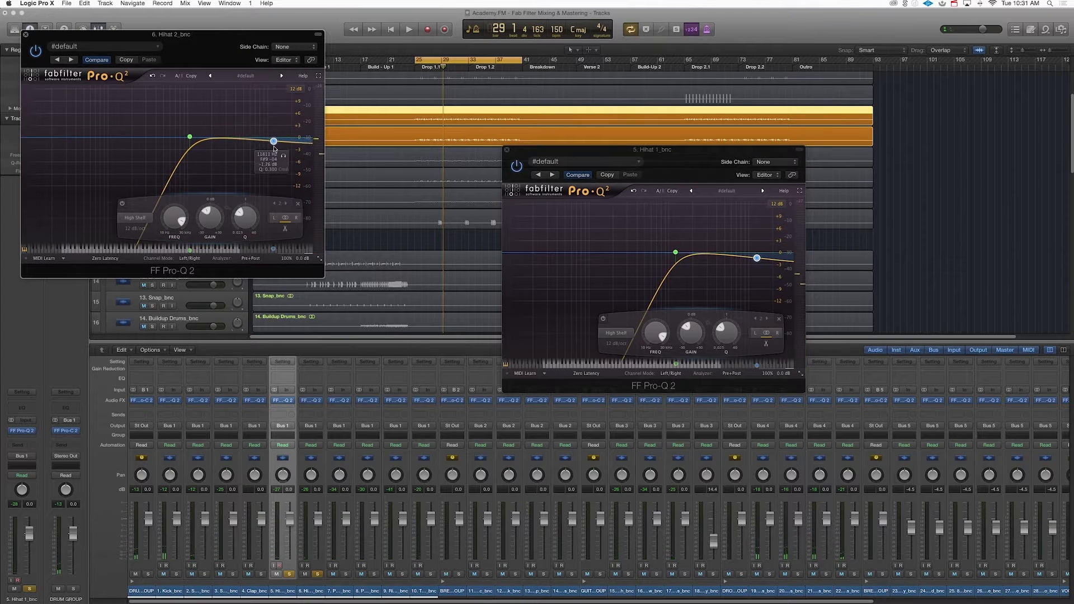
{"action": "key", "text": "space"}
{"action": "left_click", "coordinate": [506, 150]}
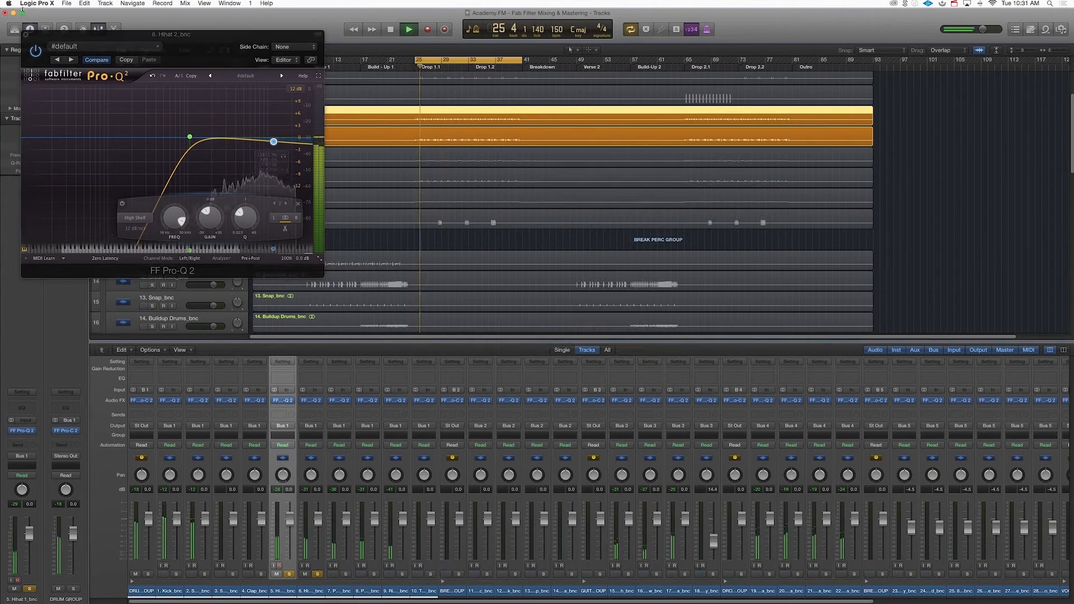
{"action": "left_click", "coordinate": [25, 35]}
- Switch the solo from the hihats to Perc 1 and Perc 2 and open both tracks' Pro-Q 2 windows side by side
{"action": "left_click_drag", "start_coordinate": [147, 161], "coordinate": [154, 172]}
{"action": "left_click", "coordinate": [153, 140]}
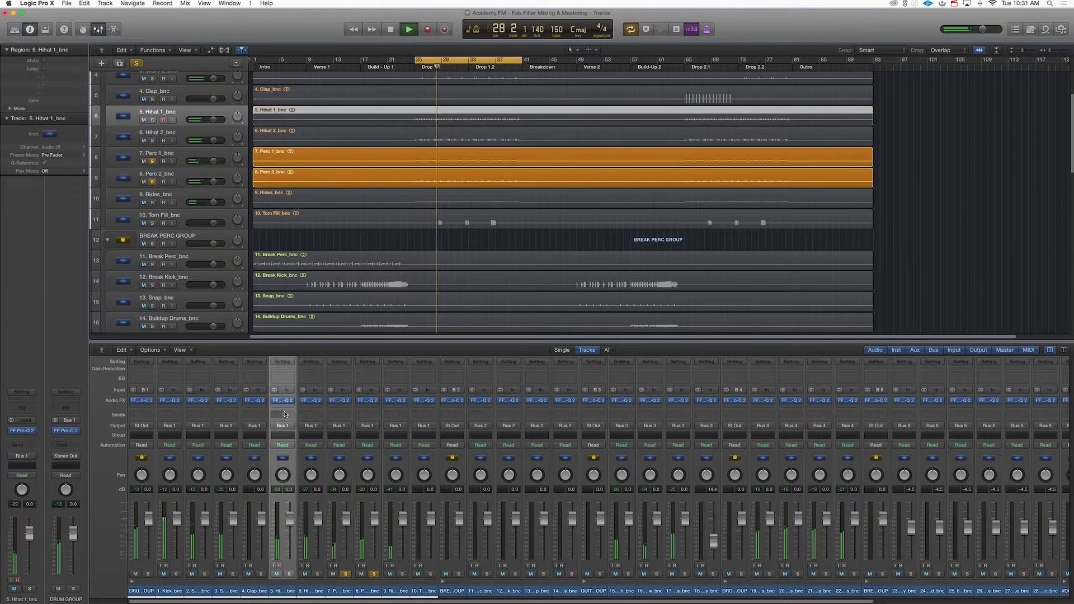
{"action": "left_click", "coordinate": [342, 401]}
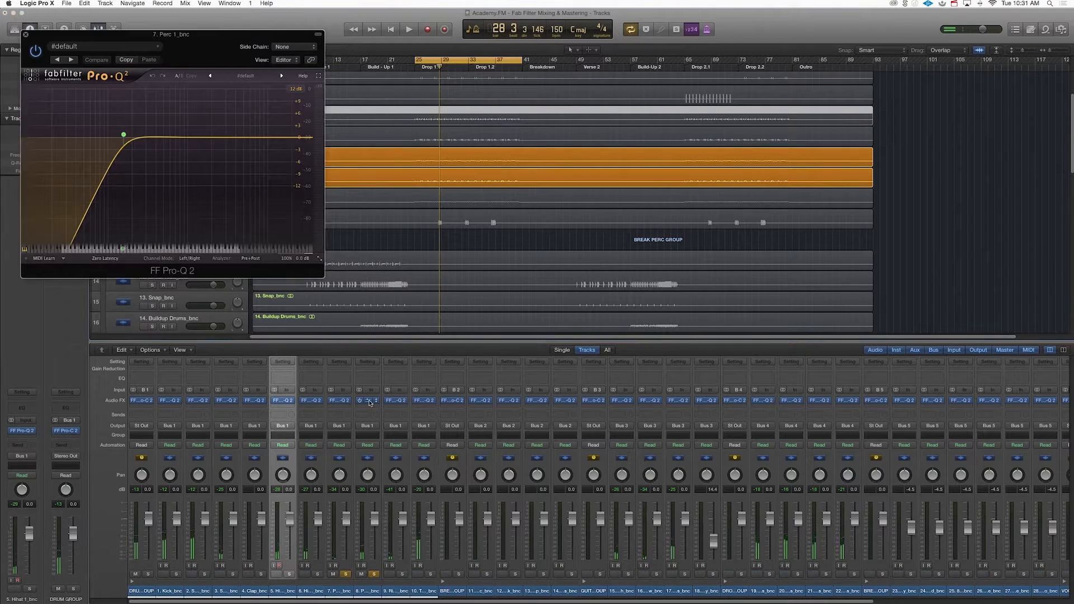
{"action": "left_click", "coordinate": [369, 401]}
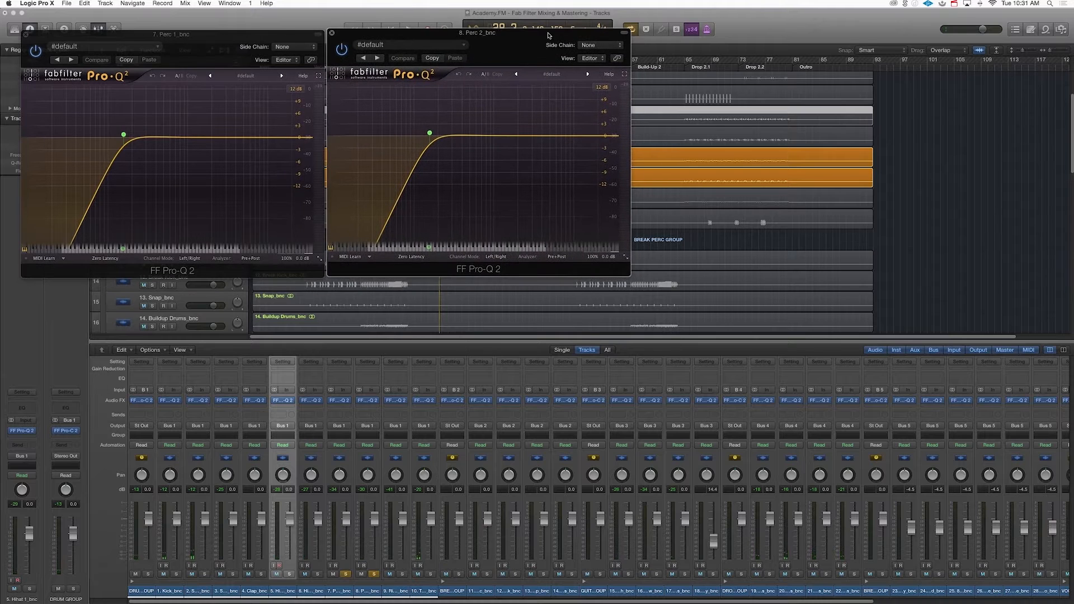
{"action": "key", "text": "space"}
- Raise the low cuts to about 459 Hz on Perc 1 and about 256 Hz on Perc 2
{"action": "mouse_move", "coordinate": [431, 134]}
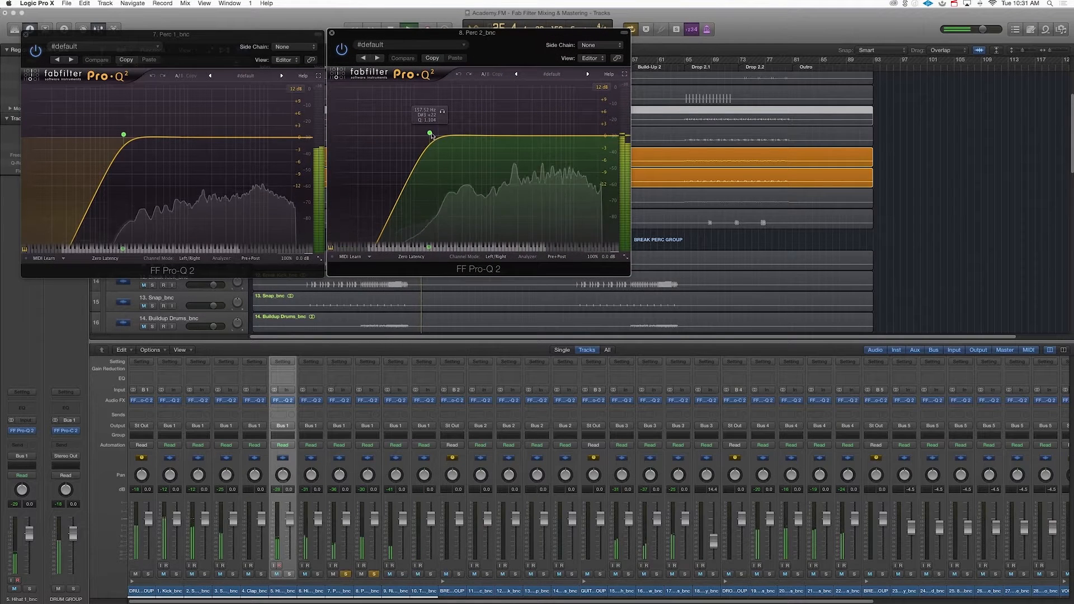
{"action": "left_click_drag", "start_coordinate": [431, 135], "coordinate": [463, 114]}
{"action": "left_click_drag", "start_coordinate": [124, 134], "coordinate": [160, 133]}
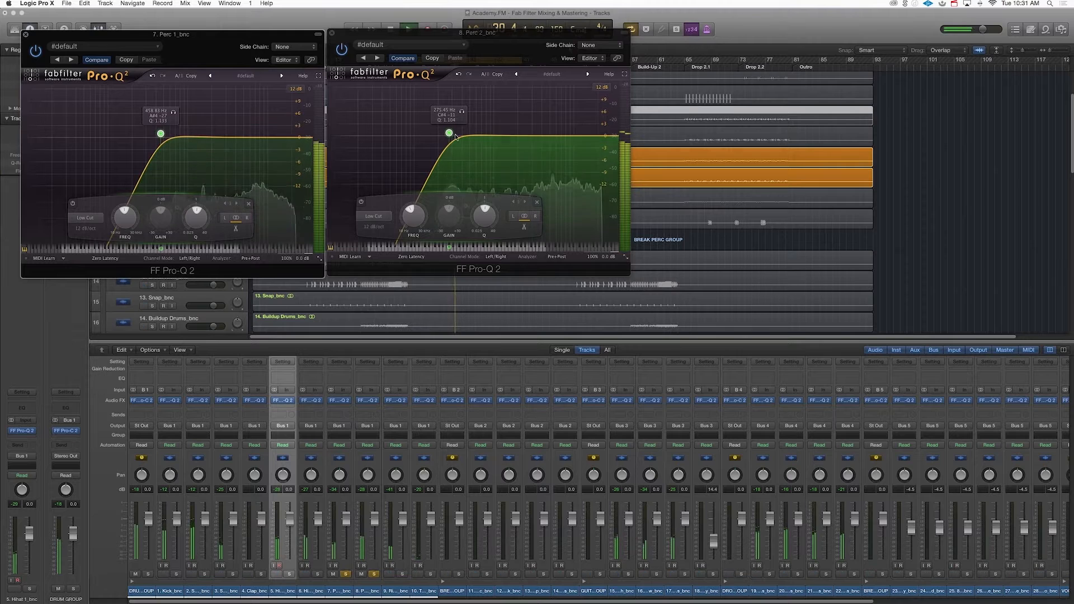
{"action": "left_click_drag", "start_coordinate": [449, 134], "coordinate": [447, 133]}
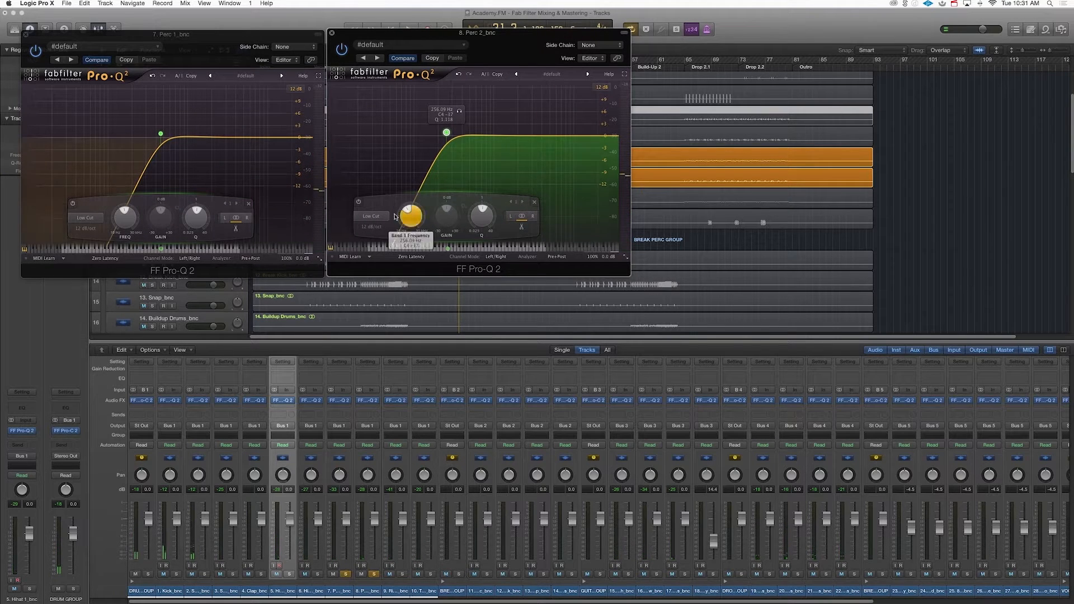
- Steepen the low-cut slopes to 48 dB/oct on Perc 2 and 72 dB/oct on Perc 1
{"action": "left_click", "coordinate": [377, 228]}
{"action": "left_click", "coordinate": [215, 188]}
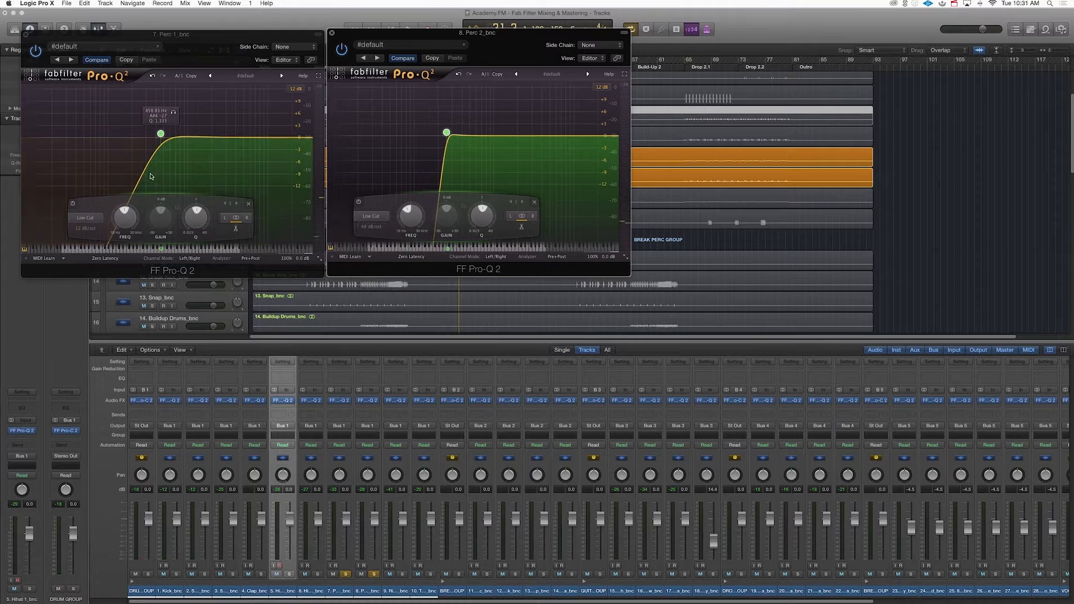
{"action": "left_click", "coordinate": [86, 228]}
{"action": "left_click", "coordinate": [89, 294]}
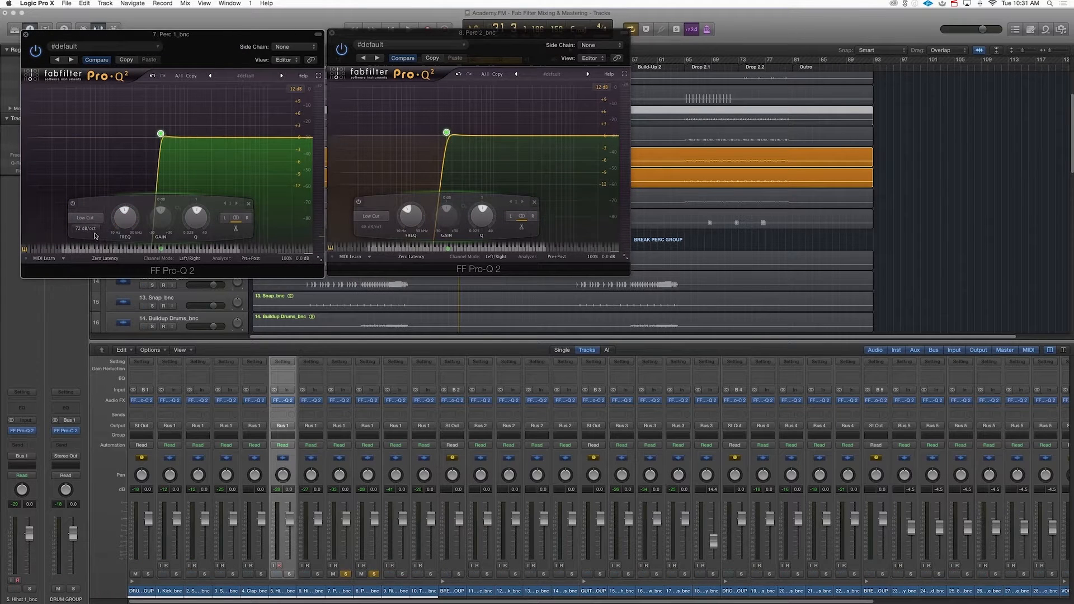
- During playback, raise Perc 2's low cut to slightly above 275 Hz and lower Perc 1's to about 400 Hz
{"action": "key", "text": "space"}
{"action": "left_click_drag", "start_coordinate": [446, 133], "coordinate": [451, 132]}
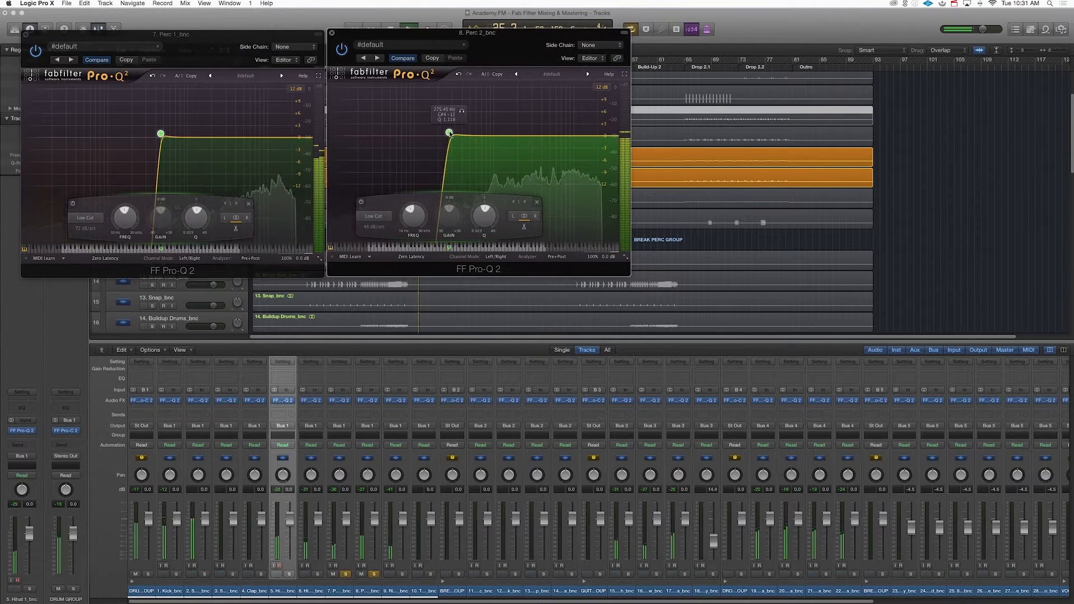
{"action": "left_click_drag", "start_coordinate": [160, 133], "coordinate": [156, 134]}
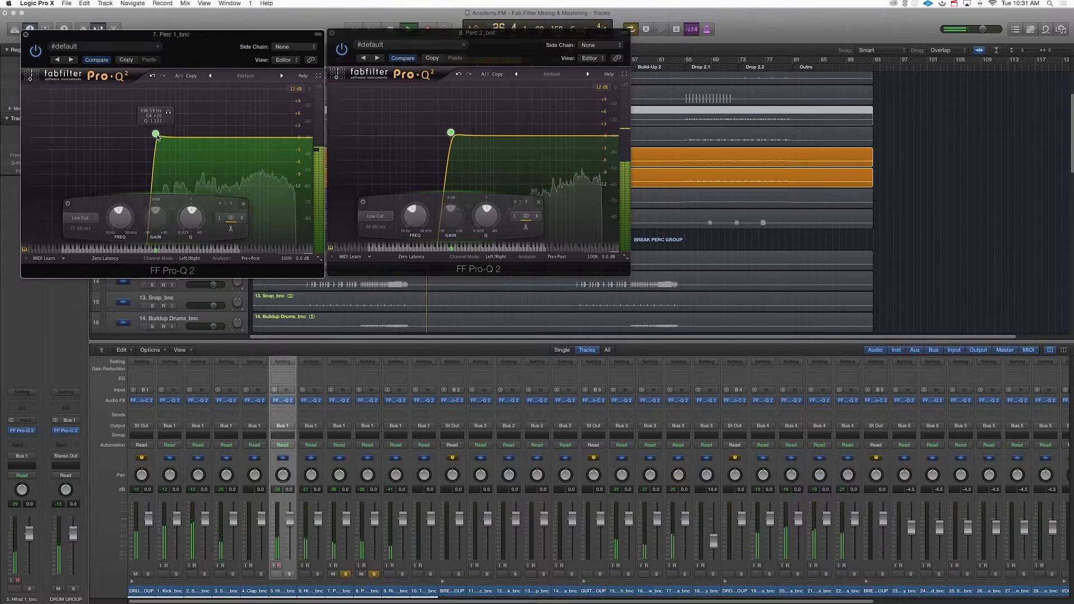
- Close both percussion EQ windows and unsolo Perc 1 and Perc 2
{"action": "left_click", "coordinate": [331, 33]}
{"action": "left_click", "coordinate": [26, 35]}
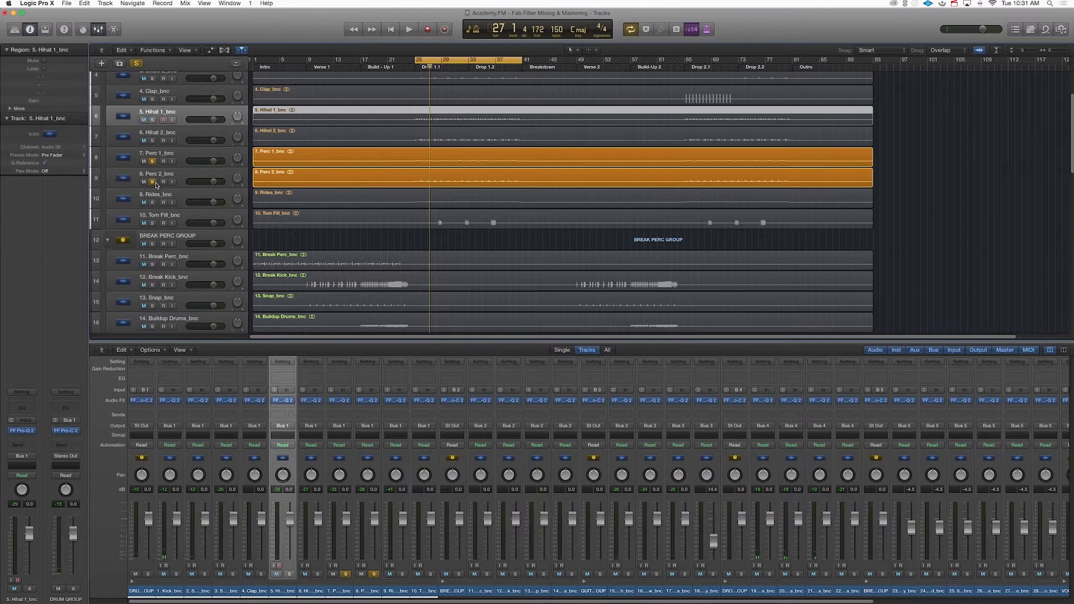
{"action": "left_click", "coordinate": [152, 162], "text": "alt"}
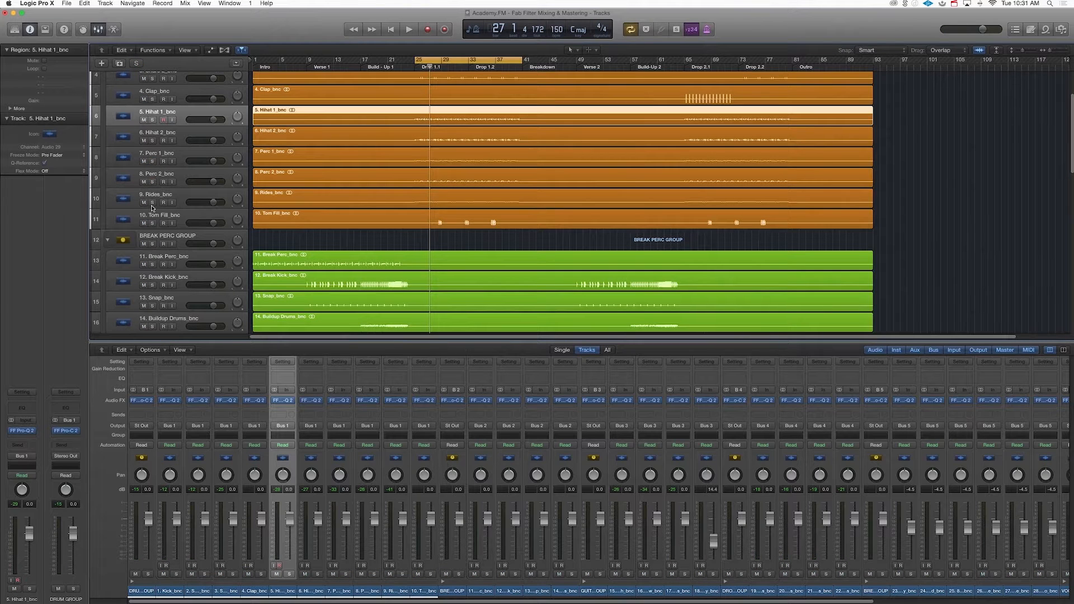
- Solo the Rides track, open its EQ, and raise the low cut to about 1386 Hz during playback
{"action": "left_click", "coordinate": [152, 203]}
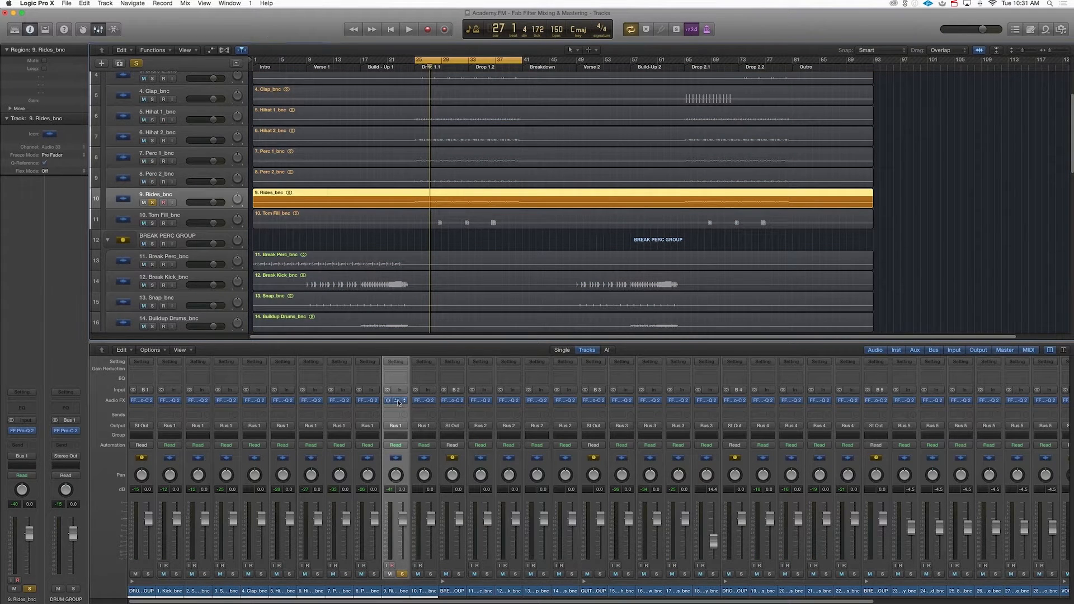
{"action": "left_click", "coordinate": [398, 402]}
{"action": "left_click_drag", "start_coordinate": [120, 31], "coordinate": [617, 162]}
{"action": "key", "text": "space"}
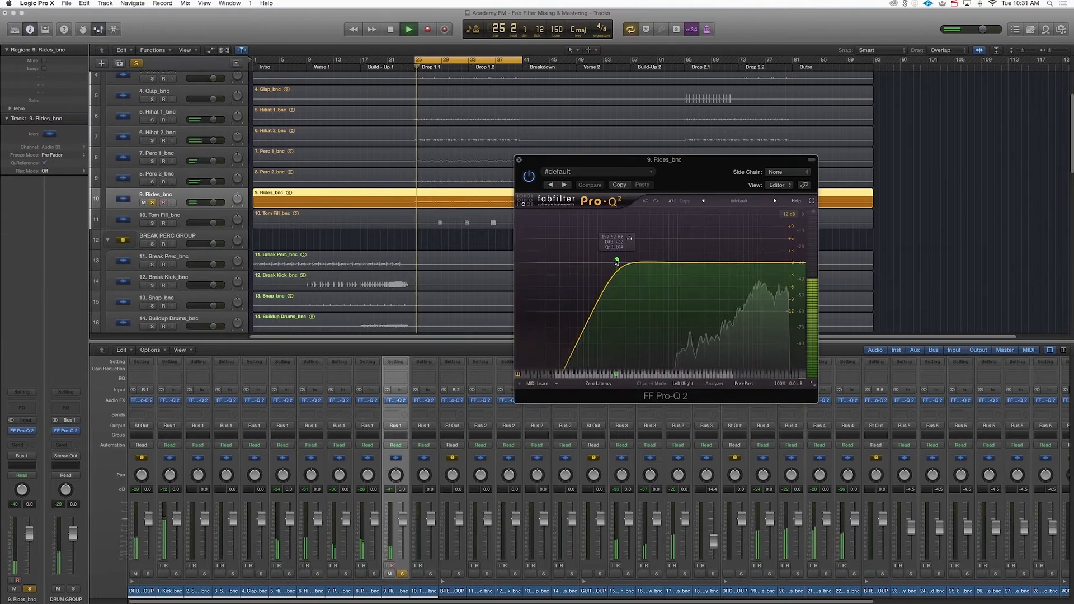
{"action": "left_click_drag", "start_coordinate": [616, 261], "coordinate": [694, 263]}
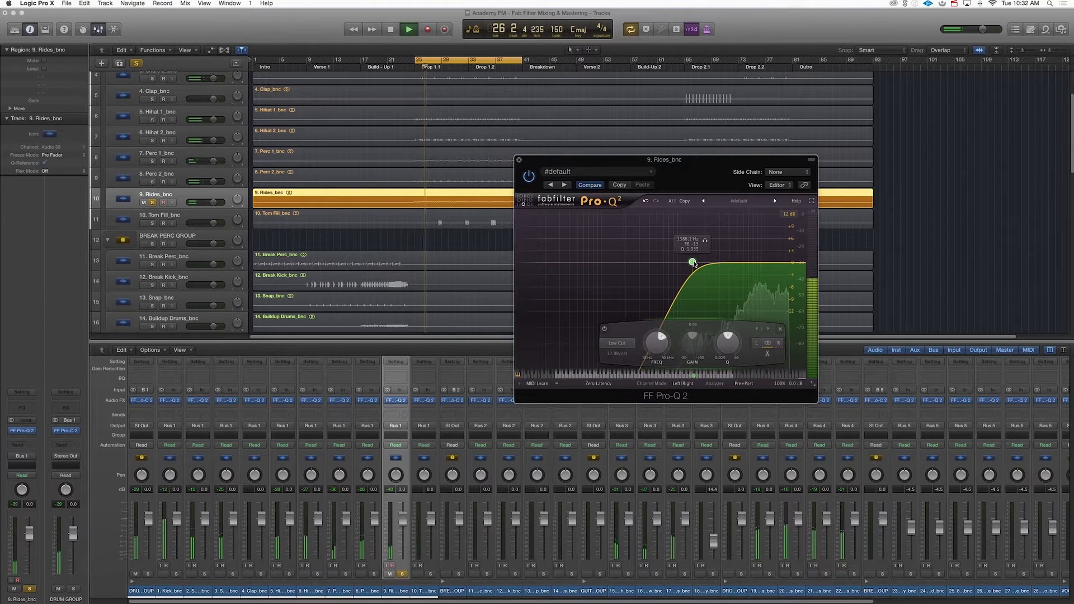
{"action": "key", "text": "space"}
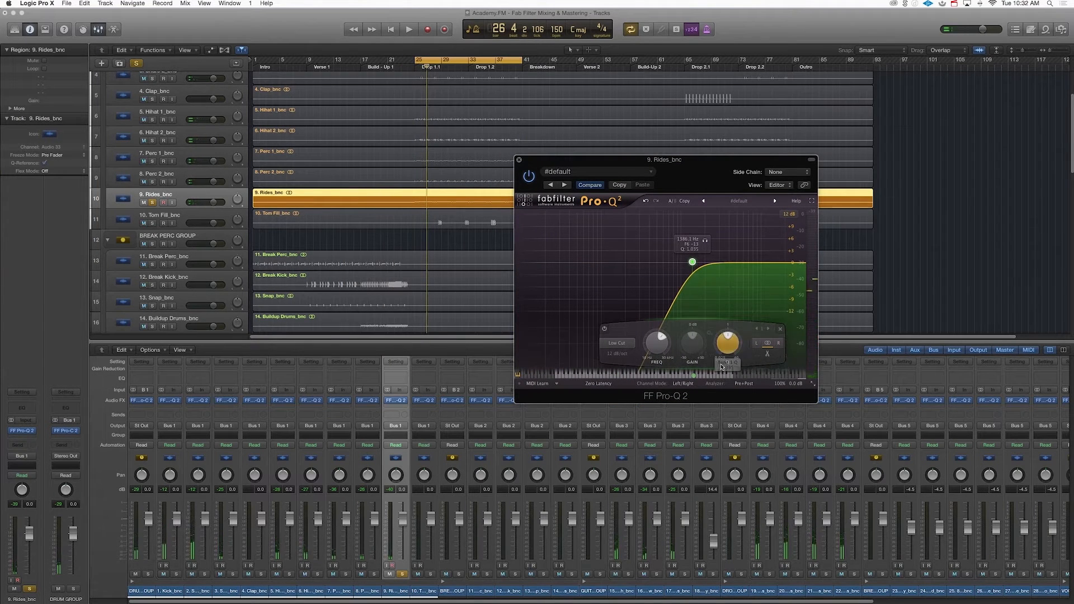
- Steepen the Rides low-cut slope to 96 dB/oct and lower its frequency to about 1074 Hz during playback
{"action": "left_click", "coordinate": [623, 354]}
{"action": "left_click", "coordinate": [620, 428]}
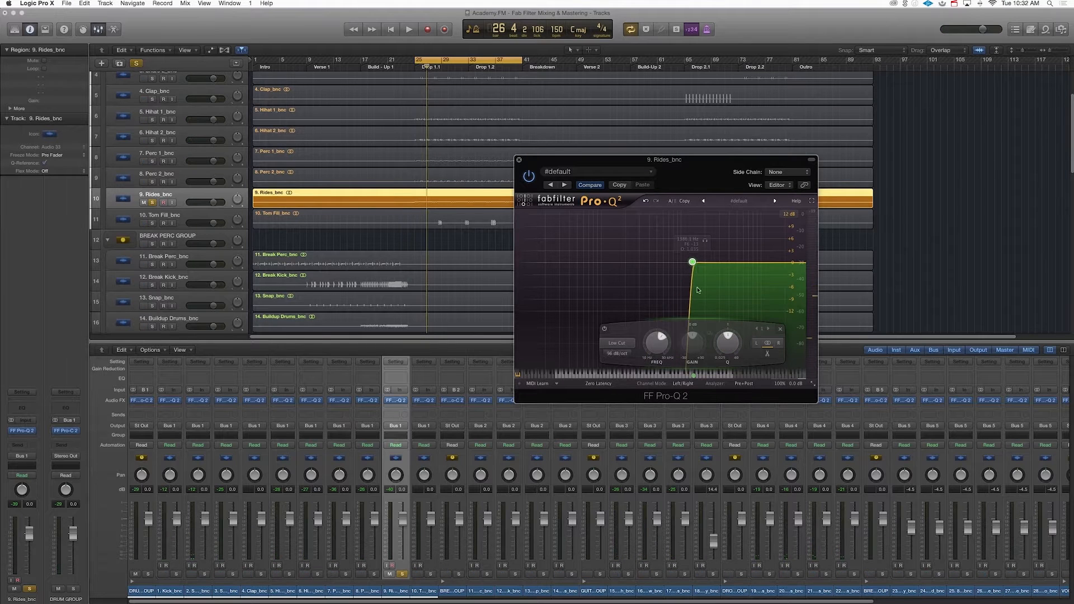
{"action": "key", "text": "space"}
{"action": "left_click_drag", "start_coordinate": [692, 261], "coordinate": [683, 264]}
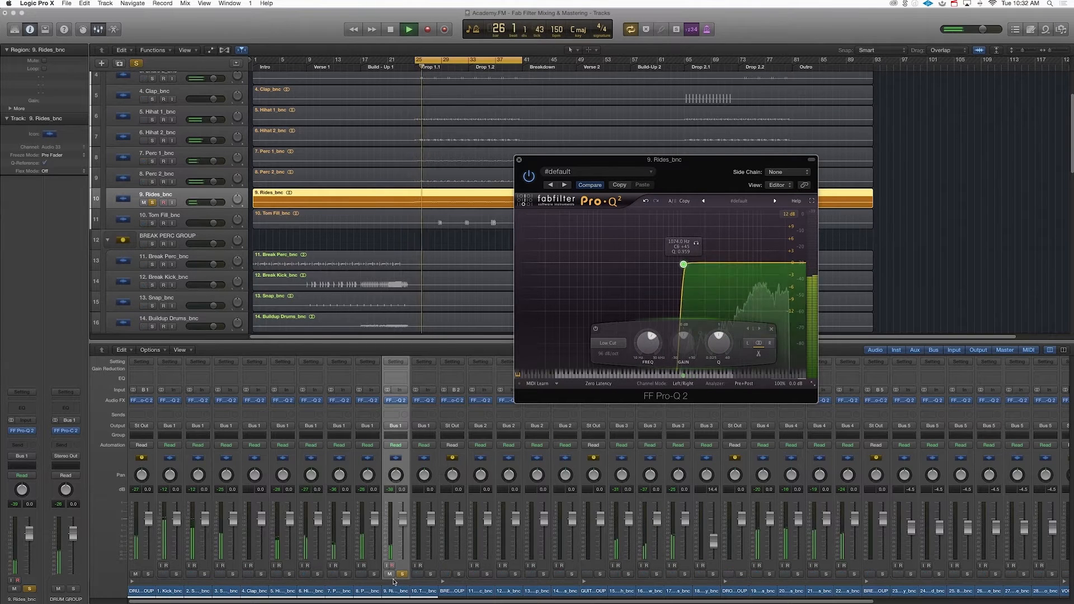
- Solo Tom Fill, open its EQ, and play with the cycle range set to the single bar 28
{"action": "left_click", "coordinate": [432, 574]}
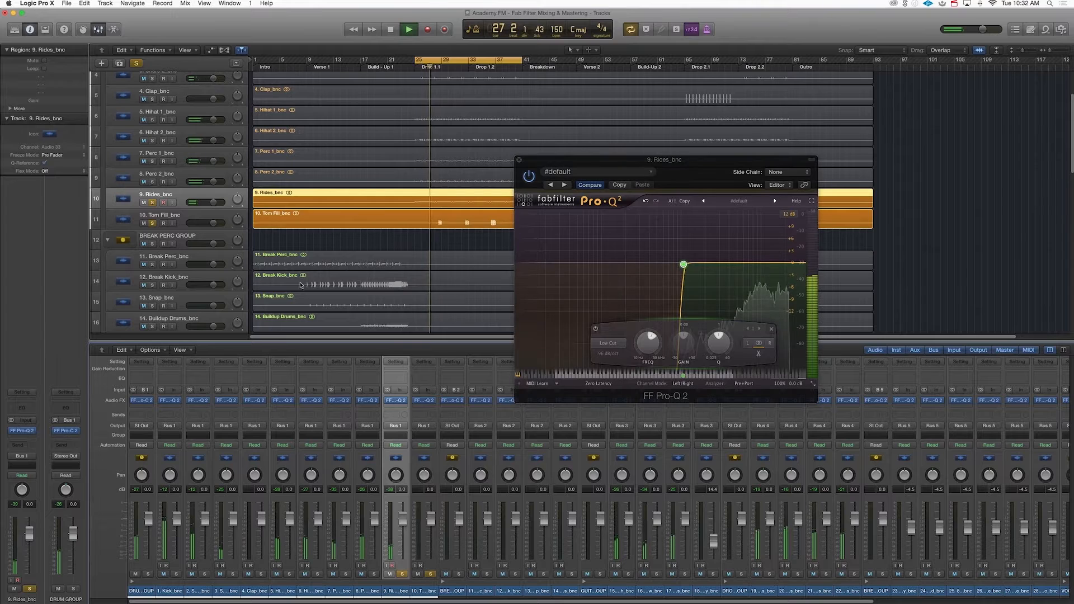
{"action": "left_click", "coordinate": [423, 400]}
{"action": "key", "text": "space"}
{"action": "left_click_drag", "start_coordinate": [194, 44], "coordinate": [692, 239]}
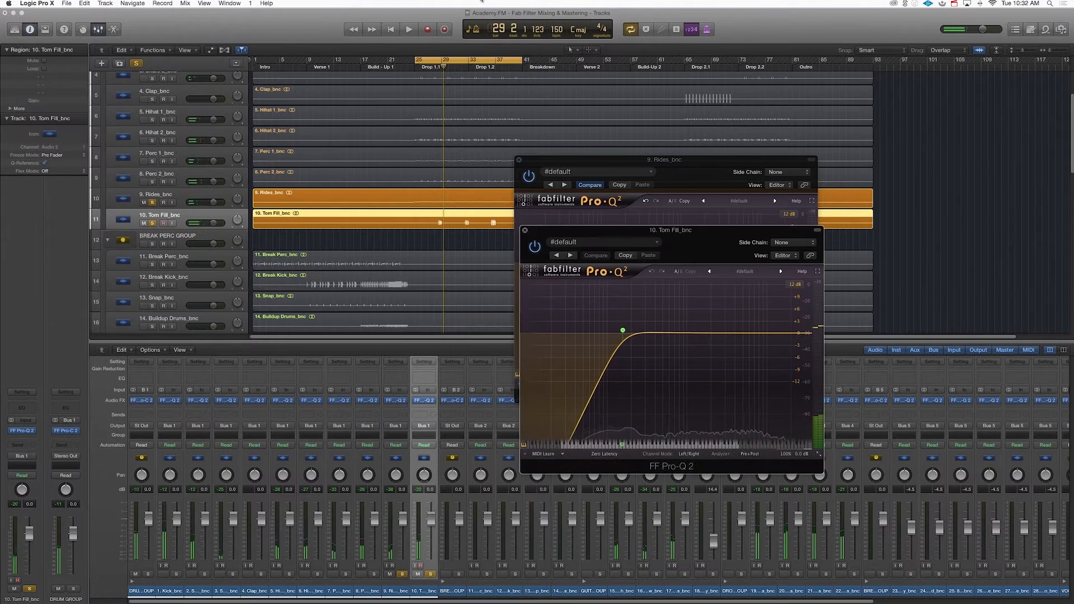
{"action": "left_click", "coordinate": [437, 62]}
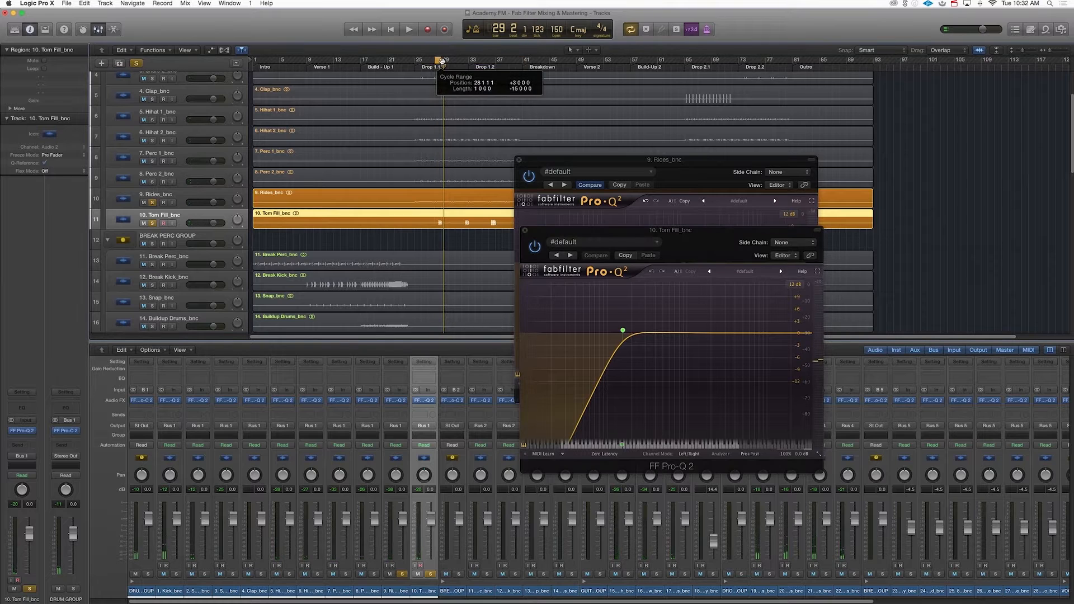
{"action": "key", "text": "space"}
- Unsolo Rides and close its EQ window, leaving only the Tom Fill EQ open
{"action": "left_click", "coordinate": [153, 201]}
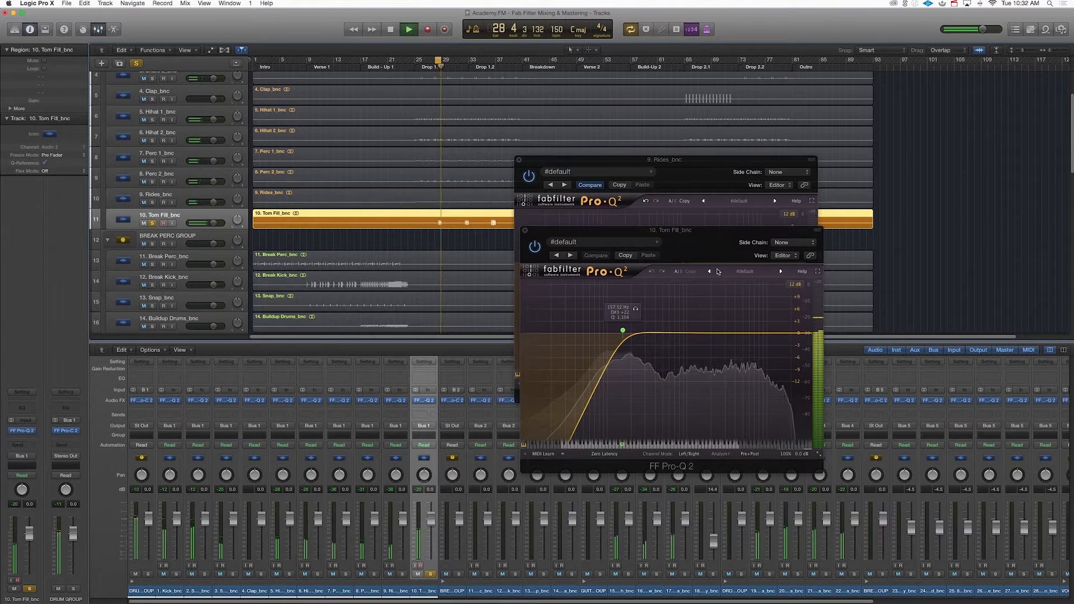
{"action": "key", "text": "space"}
{"action": "left_click_drag", "start_coordinate": [534, 247], "coordinate": [561, 152]}
{"action": "left_click", "coordinate": [518, 160]}
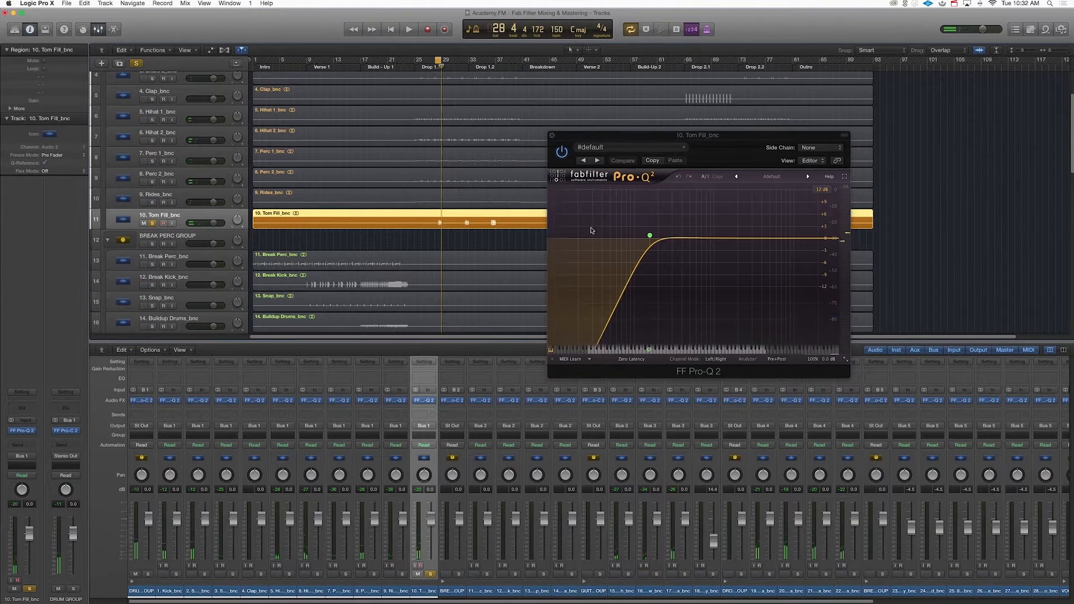
- Lower the Tom Fill low cut to about 32 Hz and freeze the analyzer to capture its spectrum during playback
{"action": "left_click_drag", "start_coordinate": [648, 235], "coordinate": [595, 237]}
{"action": "key", "text": "space"}
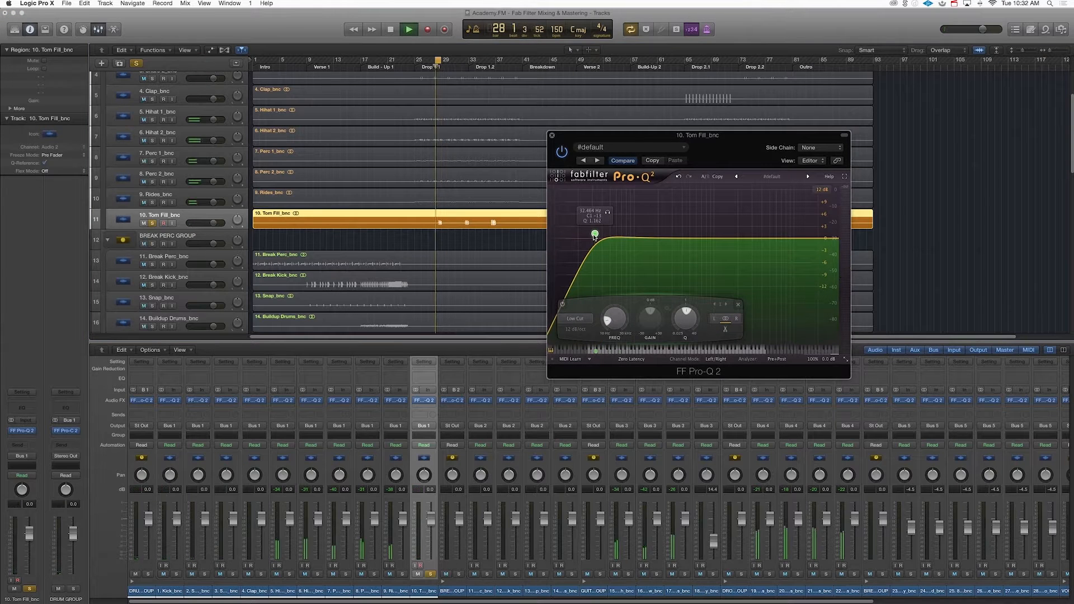
{"action": "key", "text": "space"}
{"action": "left_click", "coordinate": [753, 356]}
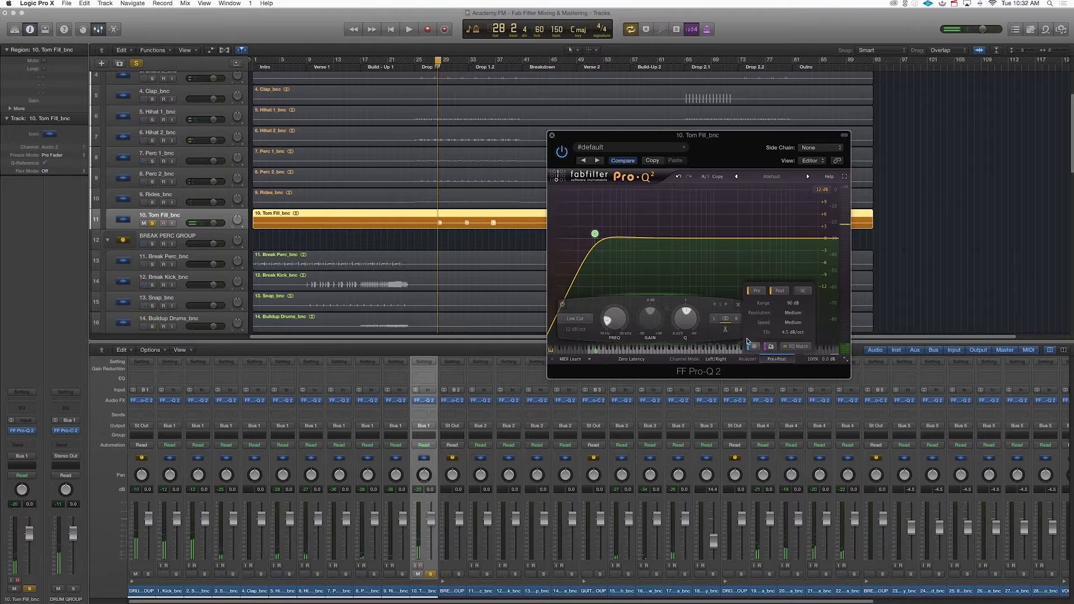
{"action": "key", "text": "space"}
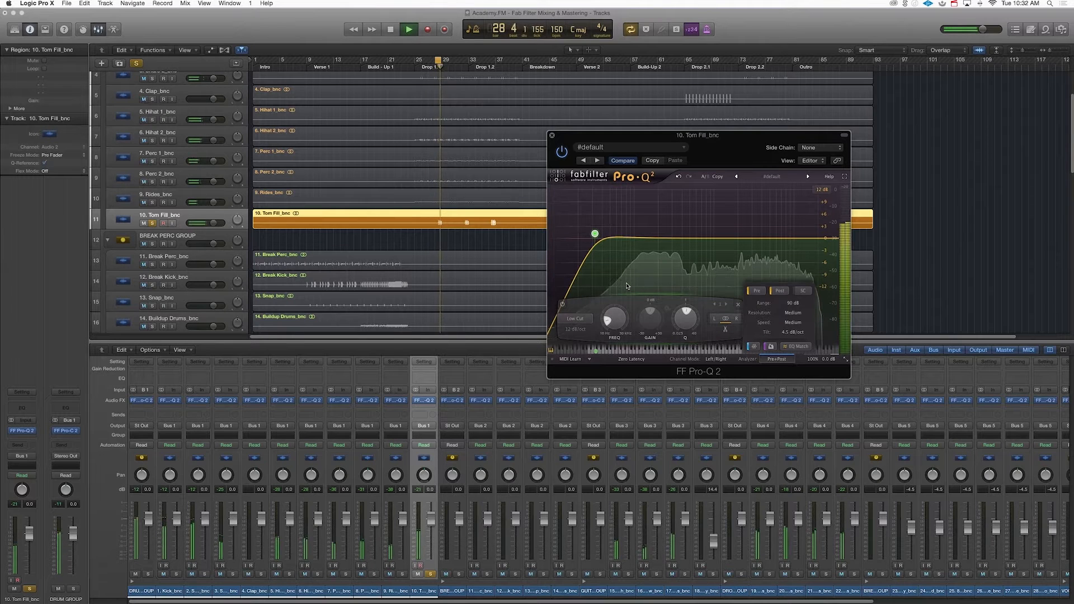
- Add Tom Fill EQ bands near 89, 192 and 384 Hz, cutting the 192 Hz band by about 2.9 dB
{"action": "left_click", "coordinate": [627, 285]}
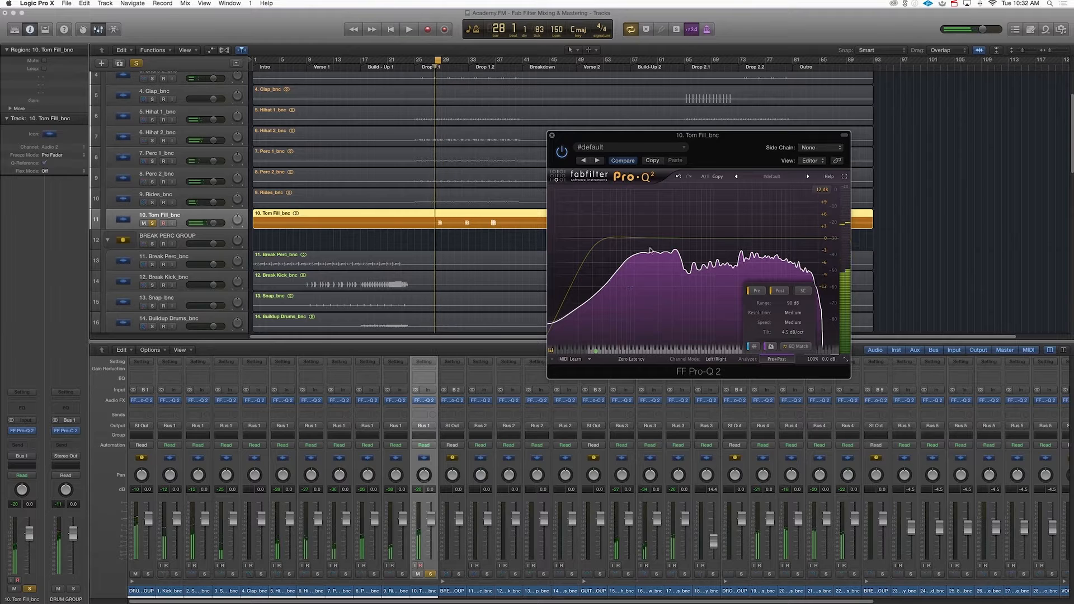
{"action": "left_click", "coordinate": [680, 239]}
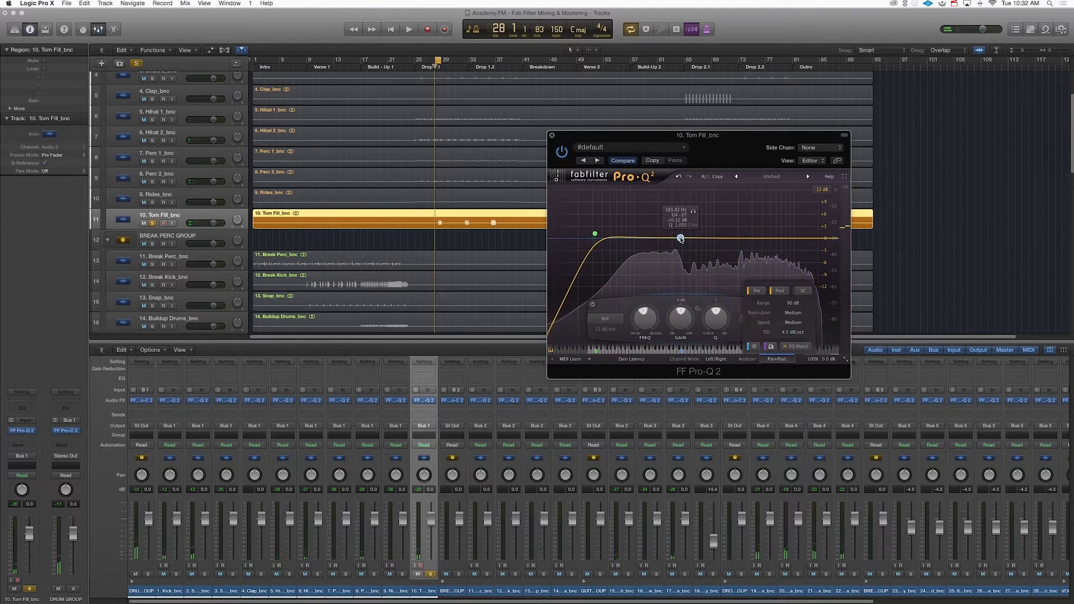
{"action": "left_click", "coordinate": [627, 238]}
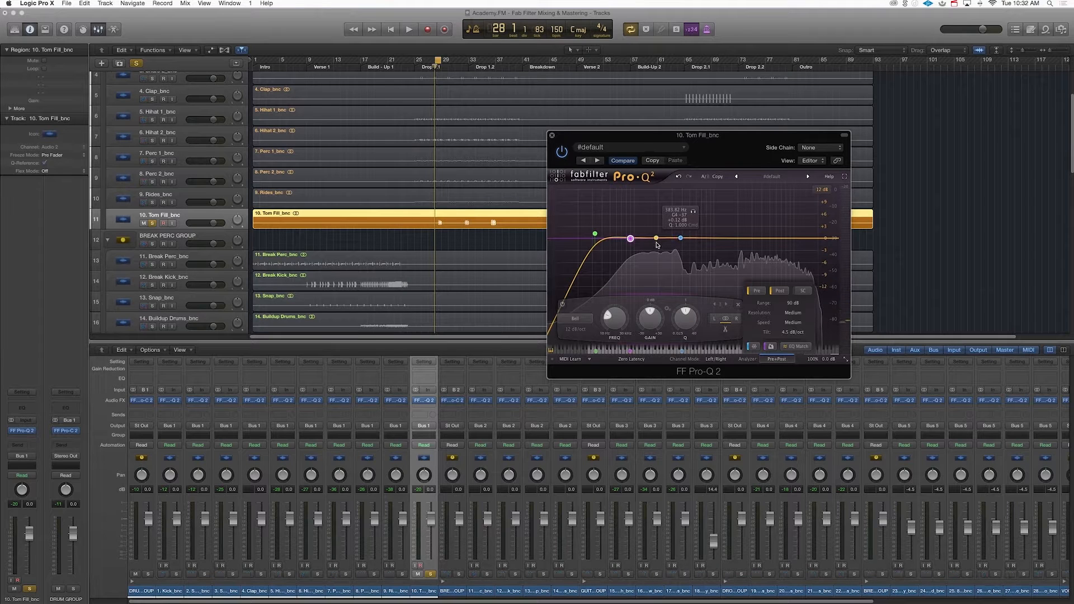
{"action": "left_click_drag", "start_coordinate": [656, 242], "coordinate": [656, 249]}
- Raise the Tom Fill low cut to about 84 Hz and steepen its slope to 30 dB/oct
{"action": "left_click_drag", "start_coordinate": [595, 233], "coordinate": [628, 237]}
{"action": "left_click", "coordinate": [574, 330]}
{"action": "left_click", "coordinate": [576, 372]}
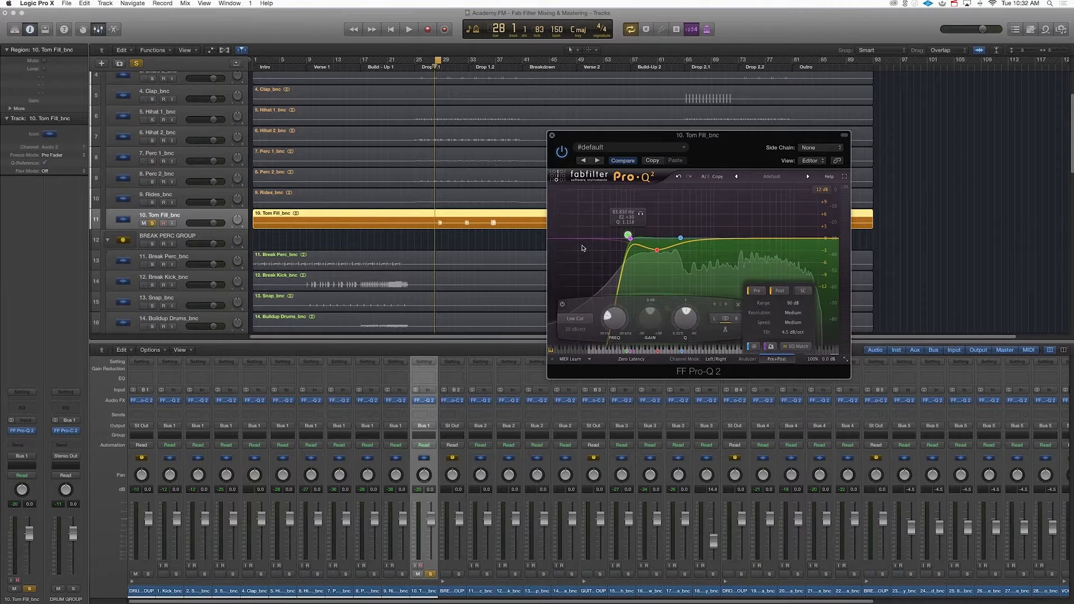
- Solo the Kick track together with Tom Fill and play the cycled bar
{"action": "scroll", "coordinate": [466, 228], "scroll_direction": "up", "scroll_amount": 3}
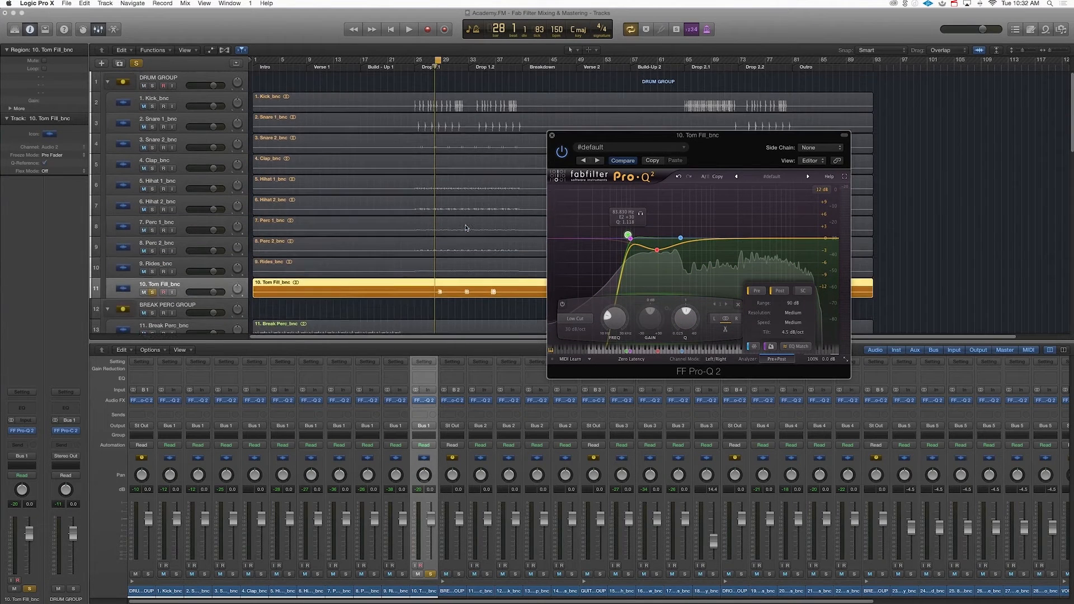
{"action": "left_click", "coordinate": [156, 101]}
{"action": "scroll", "coordinate": [421, 187], "scroll_direction": "down", "scroll_amount": 2}
{"action": "key", "text": "space"}
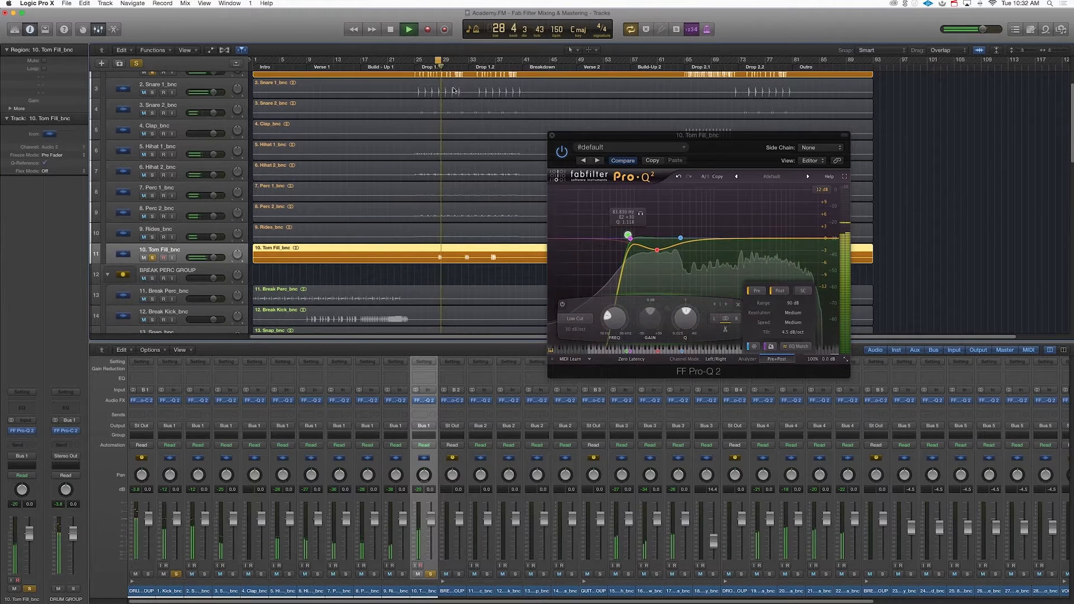
- Split the Tom Fill region at bar 28, shift the second part one bar earlier, and play it
{"action": "double_click", "coordinate": [434, 260], "text": "super"}
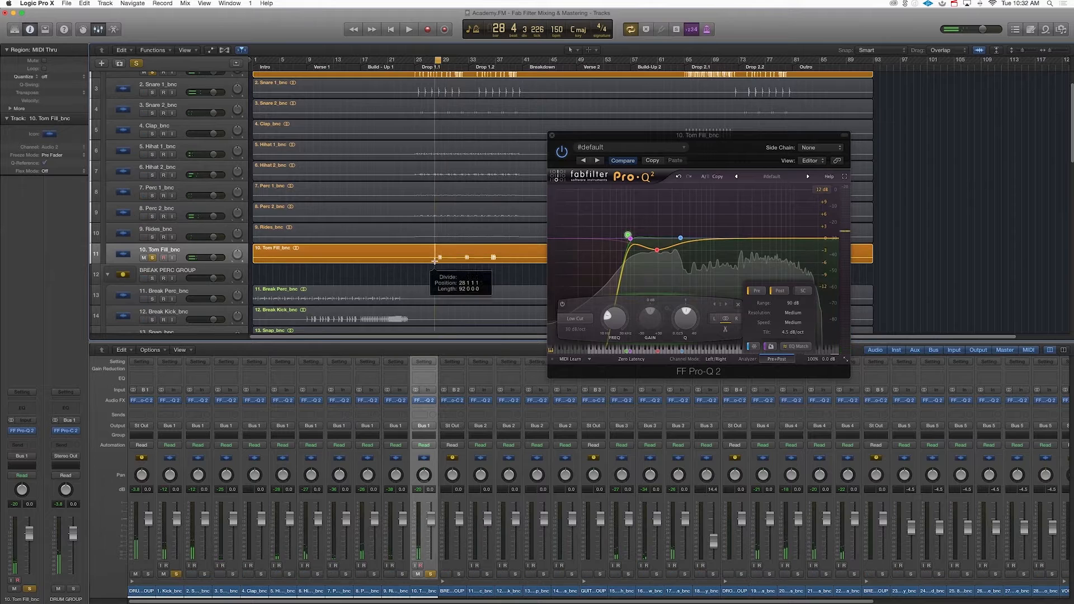
{"action": "left_click_drag", "start_coordinate": [451, 261], "coordinate": [446, 261]}
{"action": "key", "text": "space"}
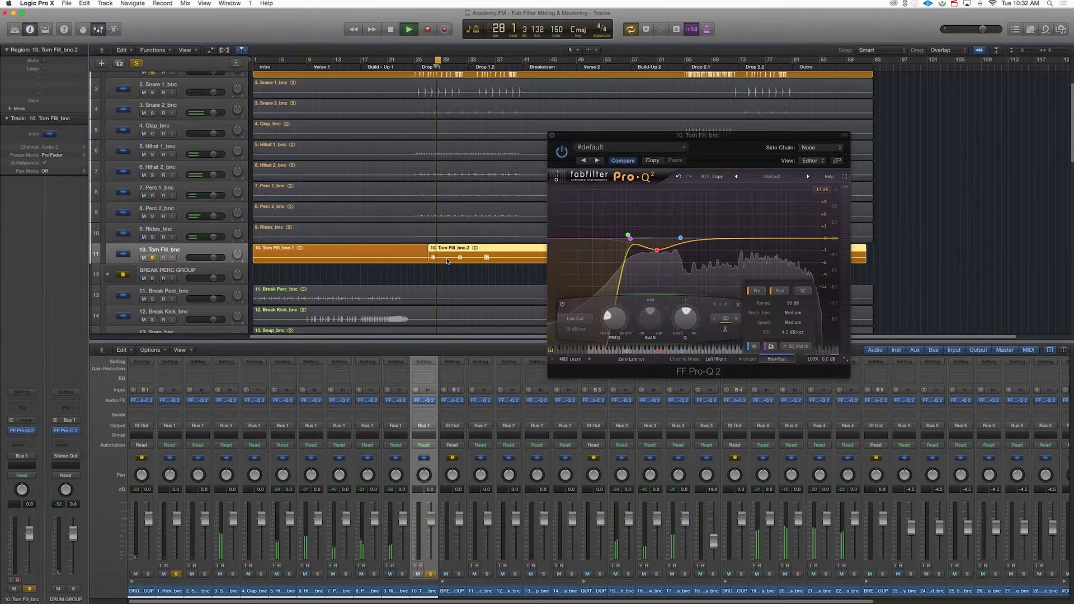
- Extend the cycle range back to bar 27 and unfreeze the Tom Fill EQ analyzer
{"action": "key", "text": "space"}
{"action": "left_click_drag", "start_coordinate": [436, 60], "coordinate": [430, 60]}
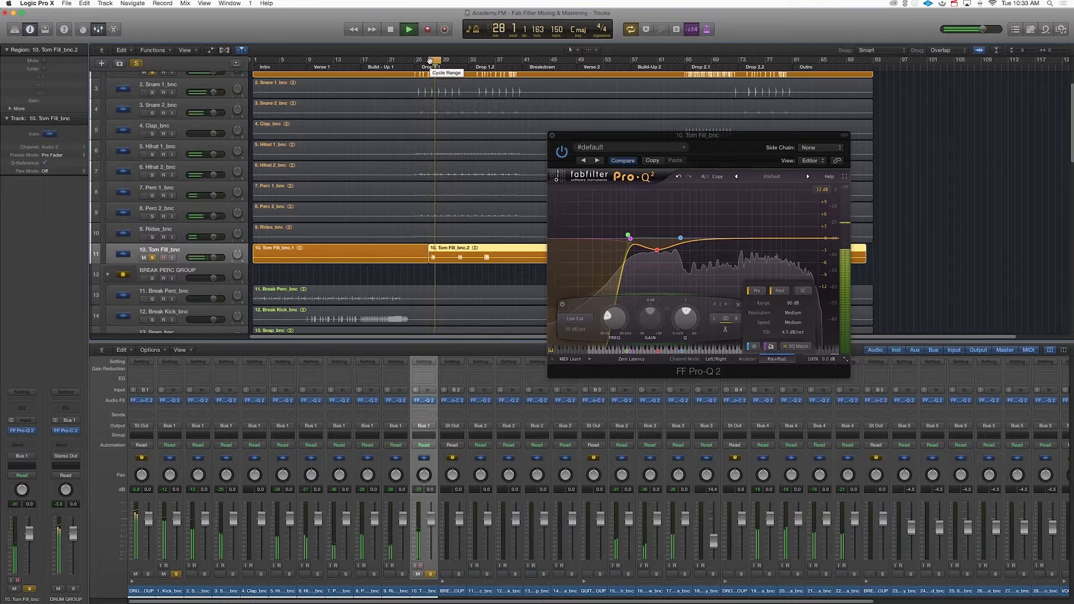
{"action": "left_click", "coordinate": [757, 349]}
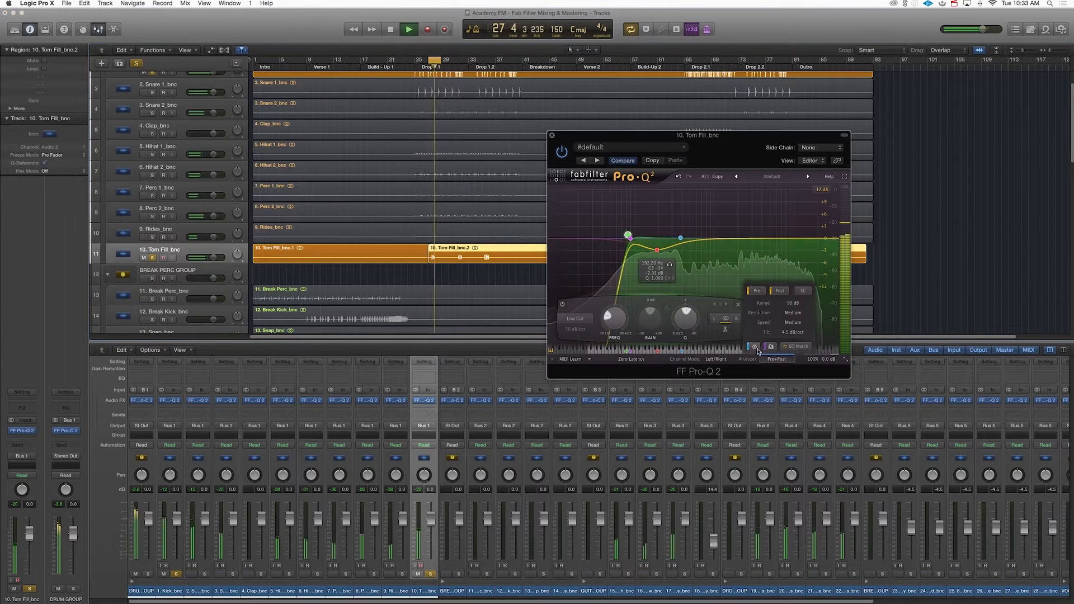
{"action": "key", "text": "space"}
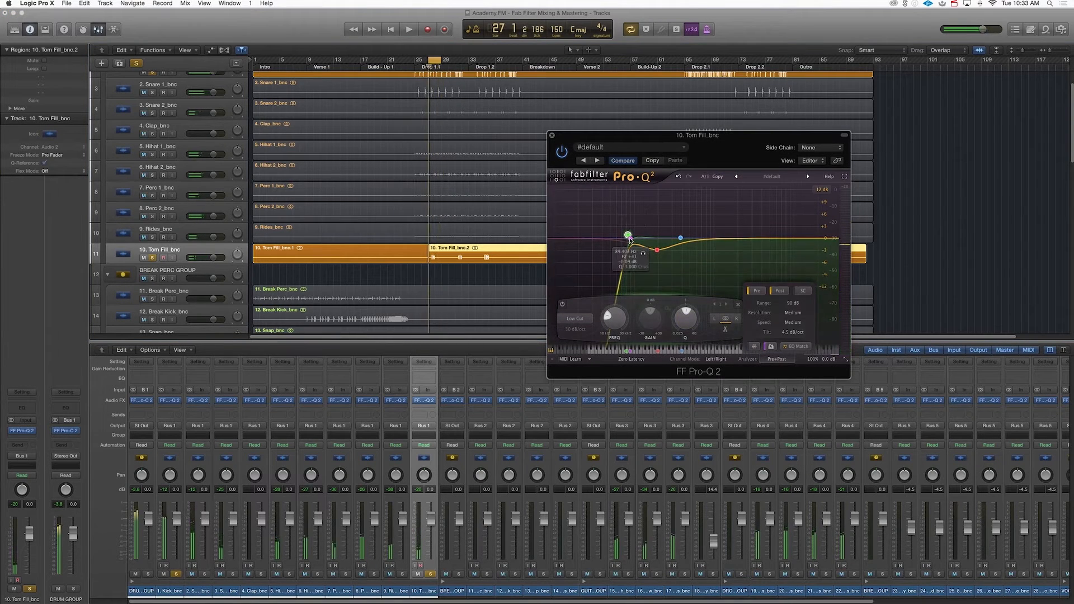
- Try the Tom Fill low cut at about 194 Hz during playback and return it to about 84 Hz
{"action": "left_click_drag", "start_coordinate": [631, 239], "coordinate": [657, 239]}
{"action": "key", "text": "space"}
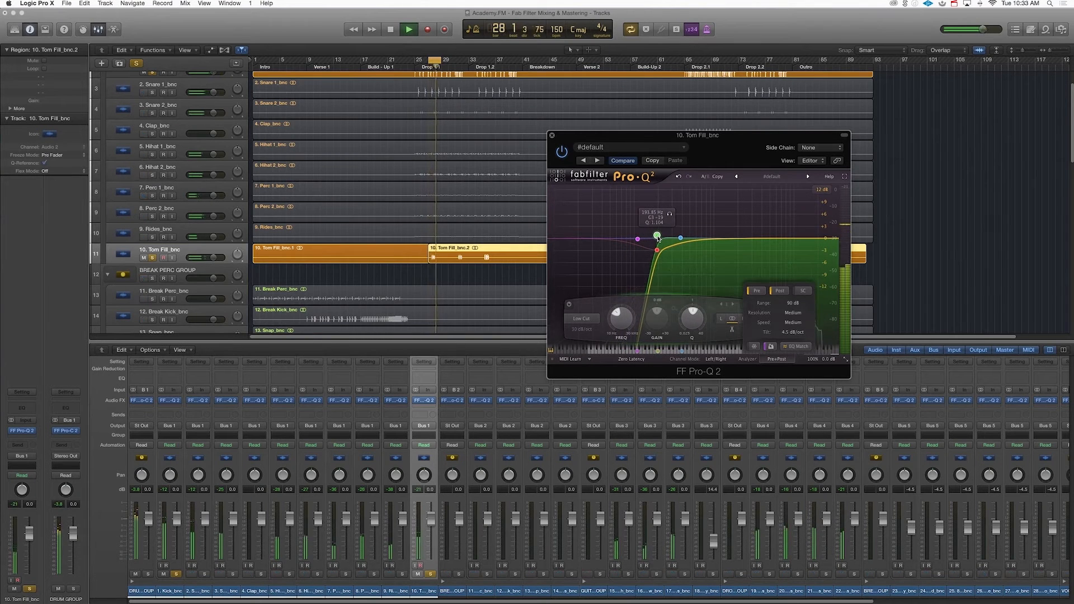
{"action": "left_click_drag", "start_coordinate": [657, 239], "coordinate": [637, 237]}
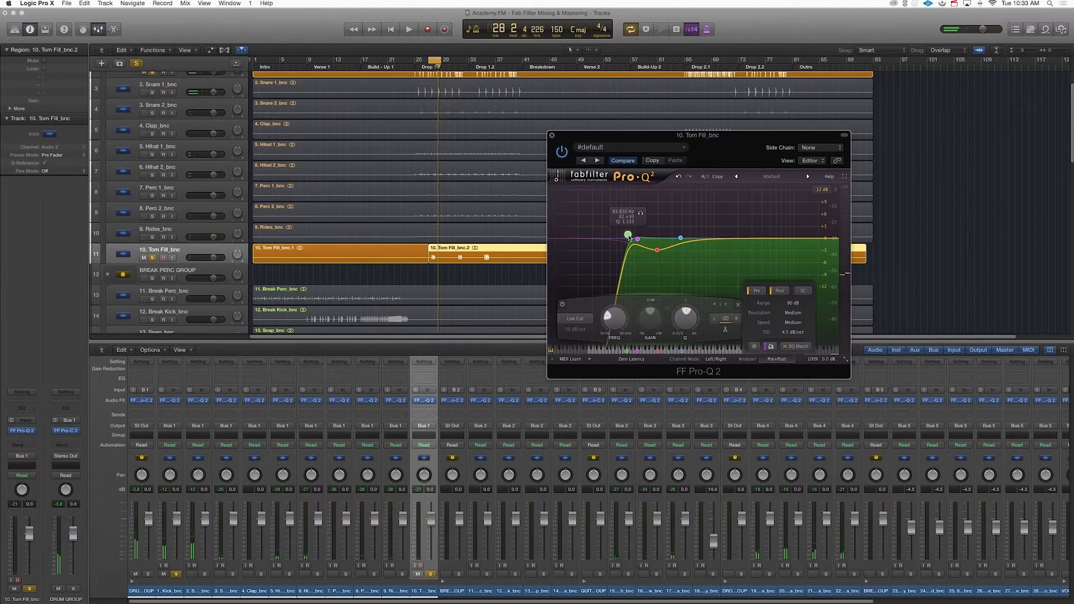
- Move the second Tom Fill region back to bar 28, and unsolo Tom Fill and Kick
{"action": "left_click_drag", "start_coordinate": [454, 256], "coordinate": [461, 256]}
{"action": "key", "text": "space"}
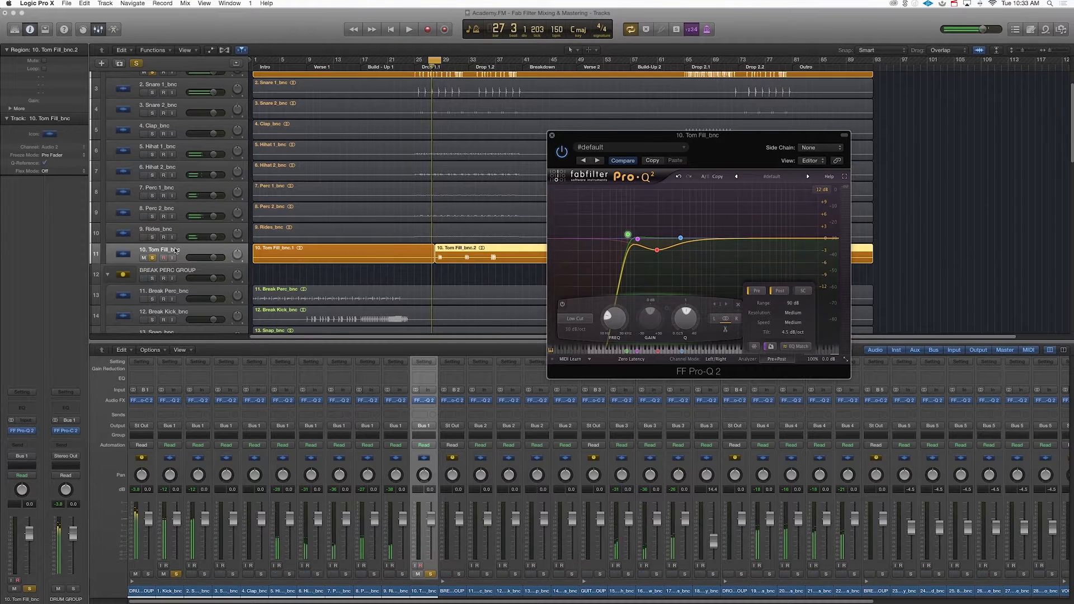
{"action": "left_click", "coordinate": [151, 259]}
{"action": "scroll", "coordinate": [168, 168], "scroll_direction": "up", "scroll_amount": 3}
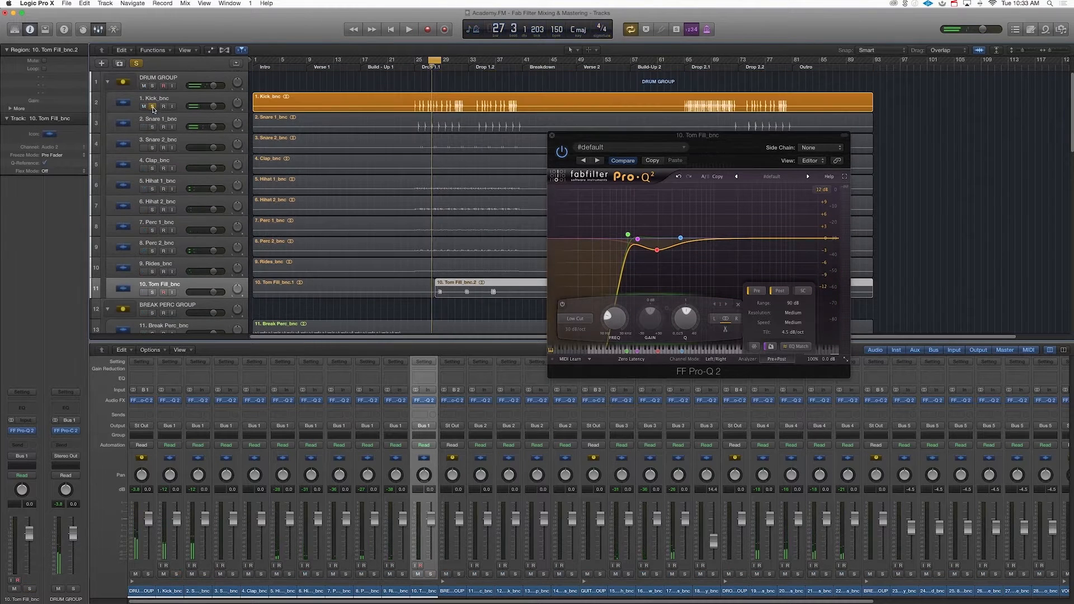
{"action": "left_click", "coordinate": [152, 106]}
- Set the cycle range from bar 1 to bar 25, and play the Break Perc track soloed
{"action": "scroll", "coordinate": [391, 223], "scroll_direction": "down", "scroll_amount": 6}
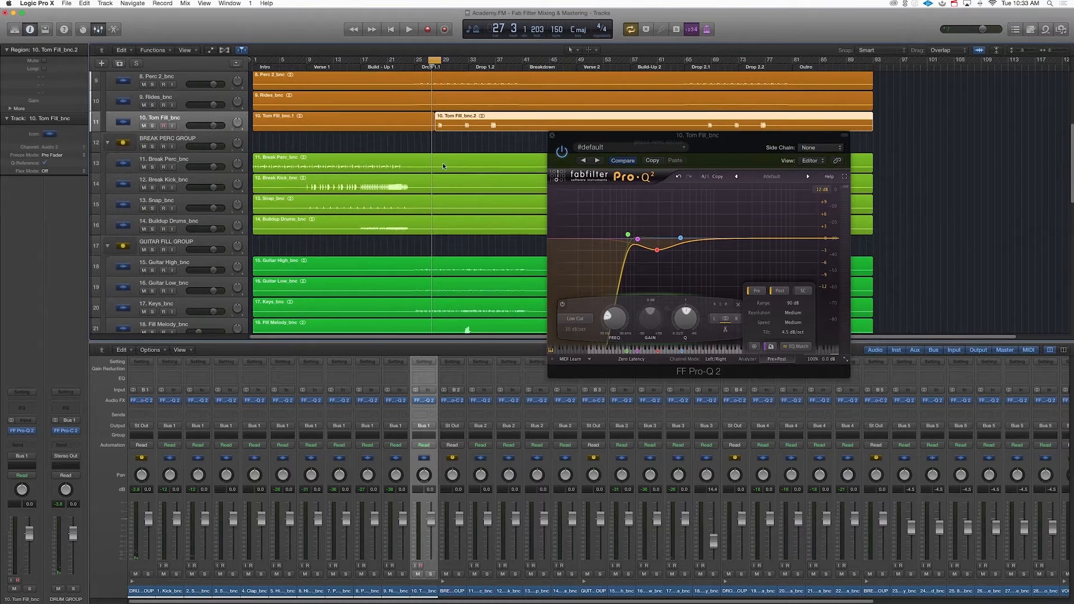
{"action": "left_click_drag", "start_coordinate": [258, 60], "coordinate": [414, 60]}
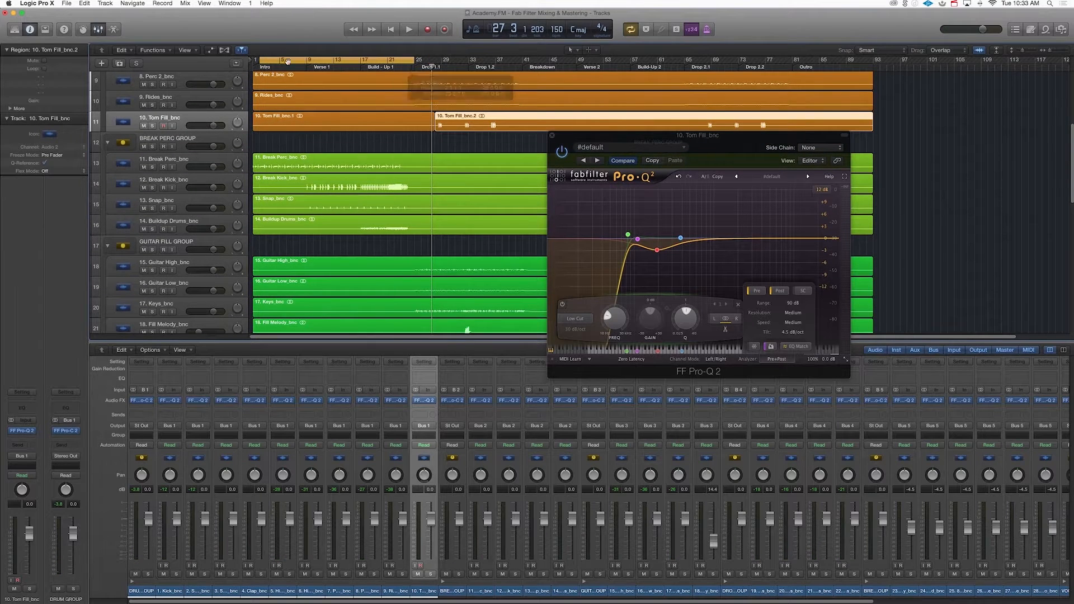
{"action": "left_click_drag", "start_coordinate": [260, 61], "coordinate": [256, 61]}
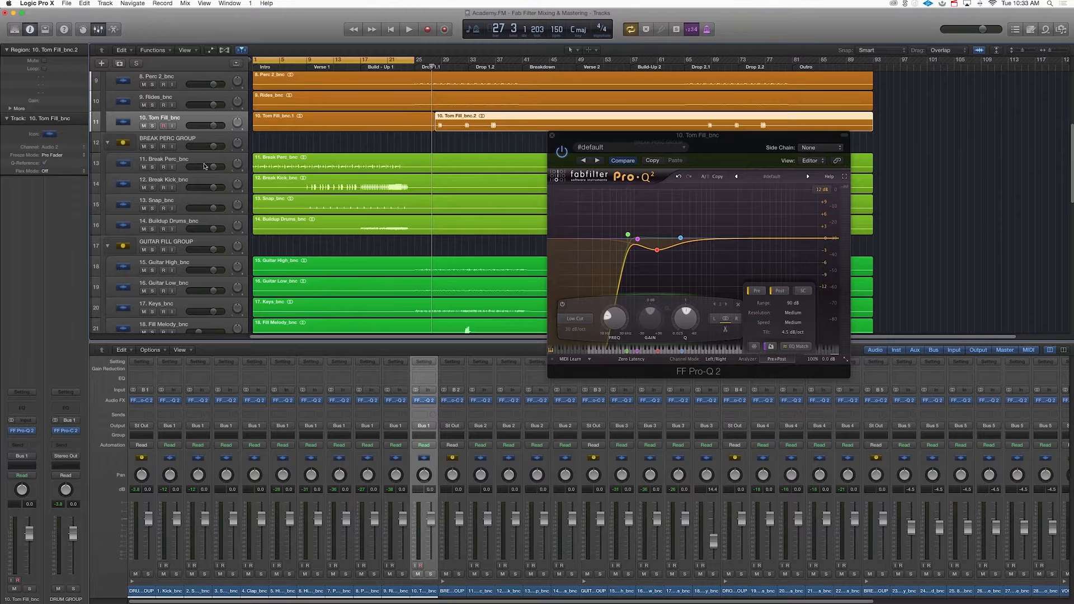
{"action": "left_click", "coordinate": [153, 167]}
{"action": "key", "text": "space"}
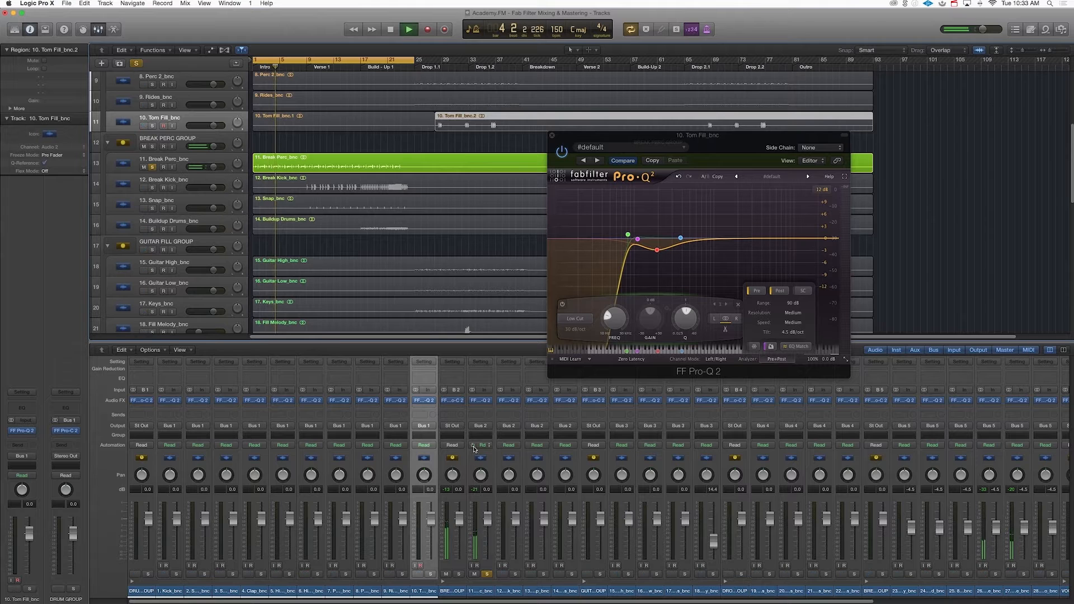
- In the Break Perc EQ, raise the low cut and add a bell cut of about 2.3 dB near 6.4 kHz
{"action": "left_click", "coordinate": [479, 402]}
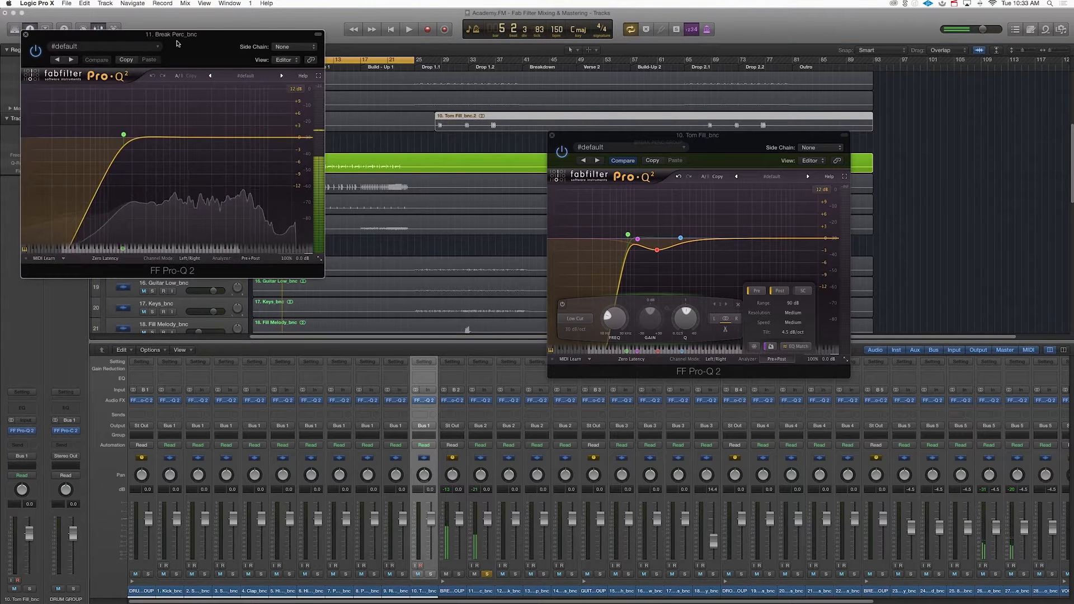
{"action": "left_click_drag", "start_coordinate": [168, 32], "coordinate": [572, 122]}
{"action": "left_click_drag", "start_coordinate": [533, 226], "coordinate": [568, 228]}
{"action": "left_click_drag", "start_coordinate": [654, 225], "coordinate": [655, 234]}
{"action": "key", "text": "space"}
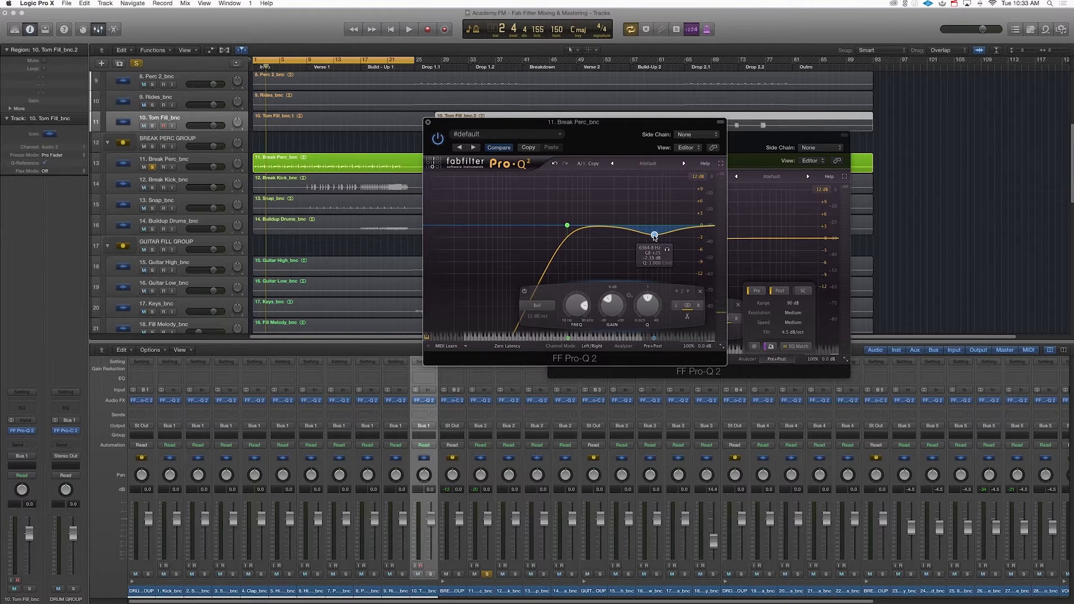
- Deepen the bell cut in the Break Perc EQ to about 3 dB, lower its frequency slightly, and audition it
{"action": "left_click_drag", "start_coordinate": [654, 238], "coordinate": [660, 260]}
{"action": "key", "text": "space"}
{"action": "key", "text": "space"}
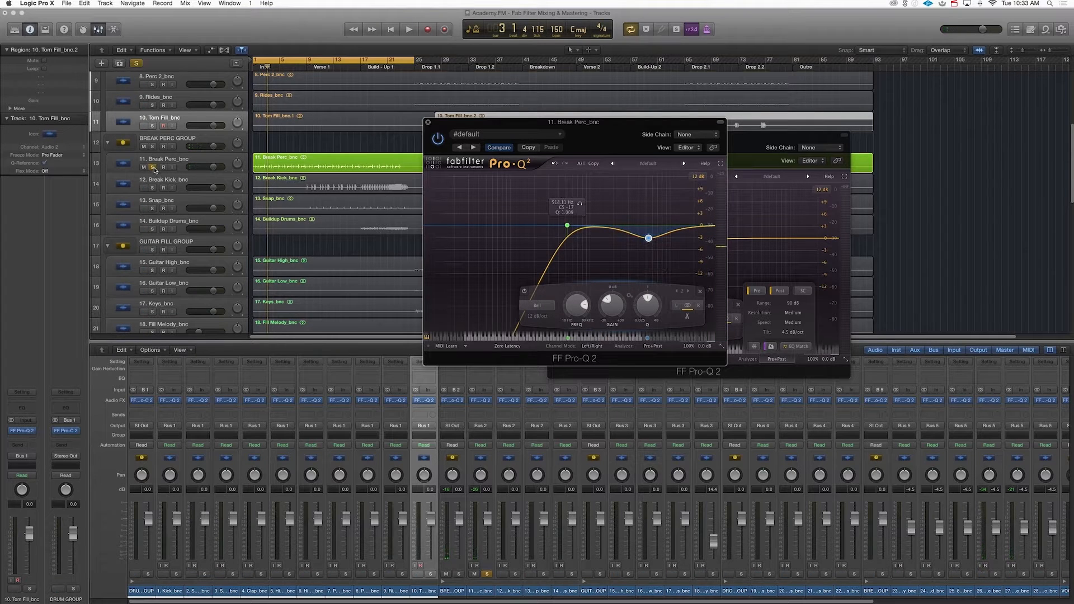
- Solo Break Kick instead of Break Perc, set its EQ low cut to about 11 Hz, and close the open EQ windows
{"action": "left_click", "coordinate": [152, 187]}
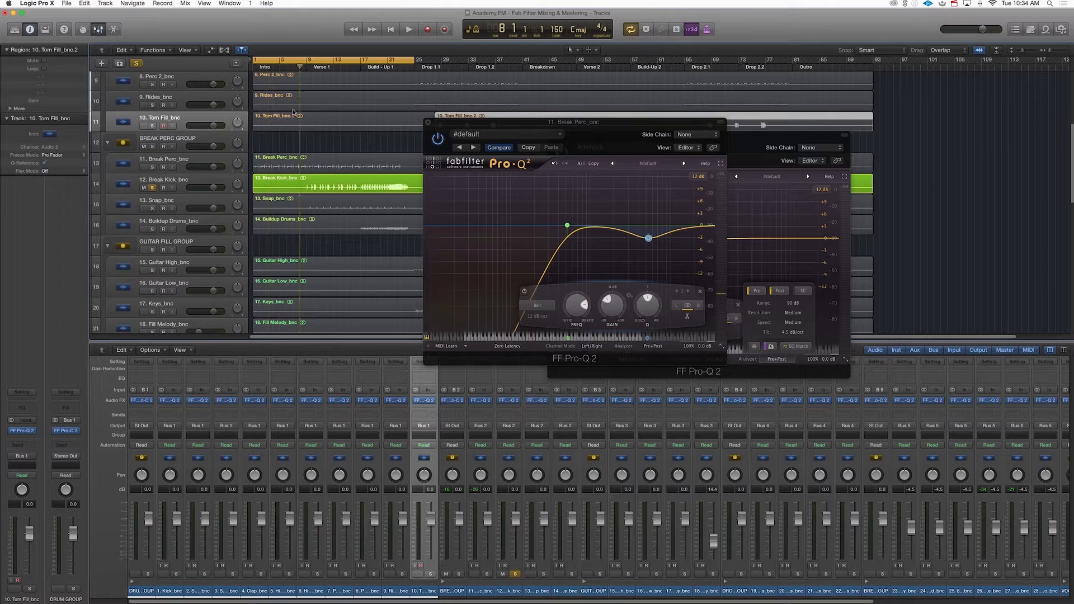
{"action": "left_click", "coordinate": [184, 186]}
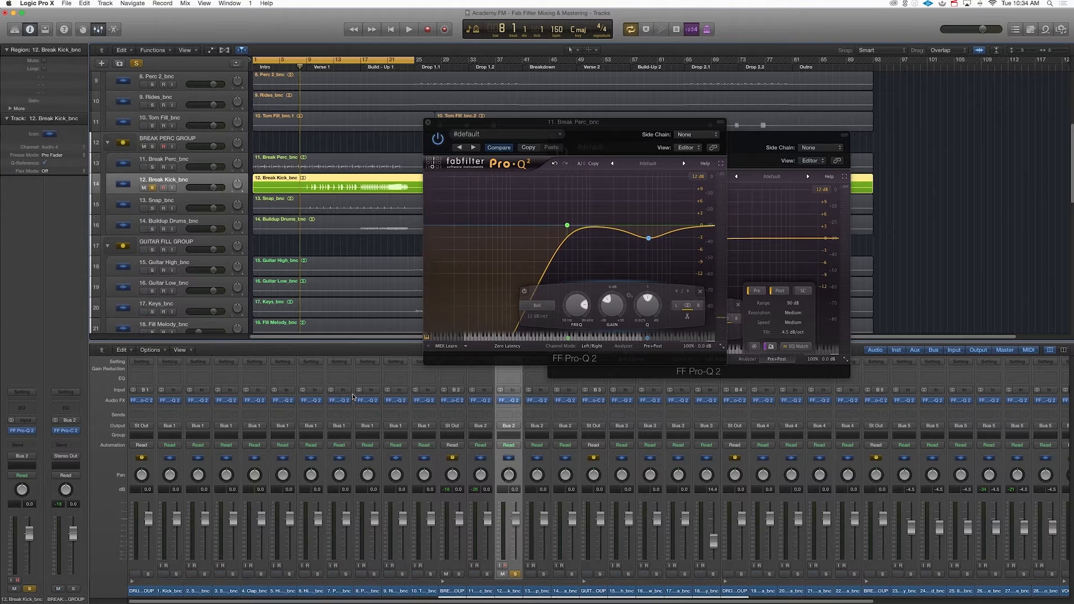
{"action": "left_click", "coordinate": [509, 400]}
{"action": "left_click_drag", "start_coordinate": [48, 136], "coordinate": [37, 135]}
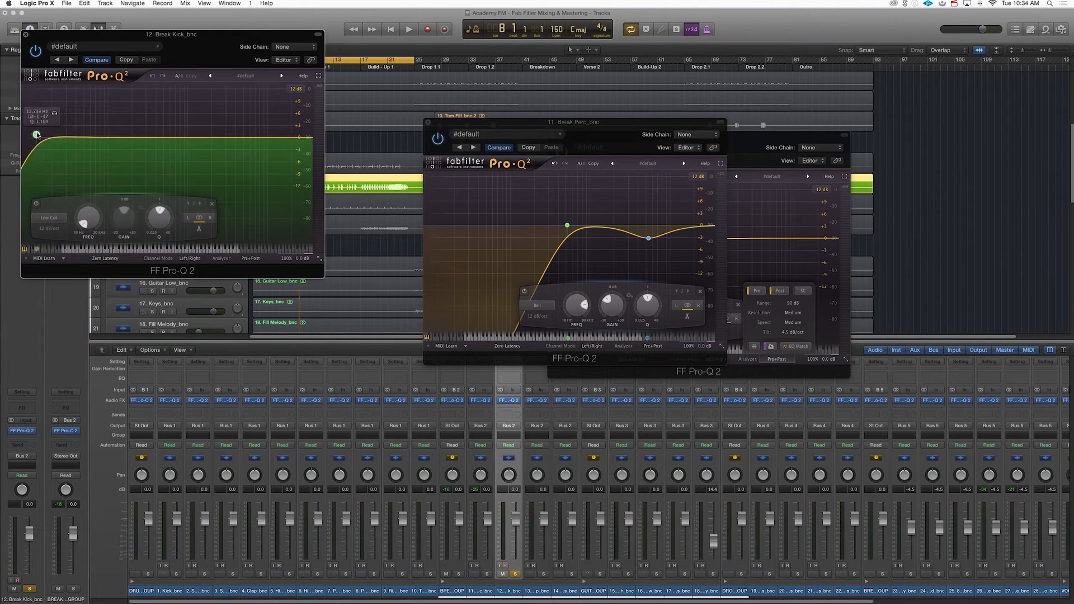
{"action": "left_click", "coordinate": [25, 34]}
{"action": "left_click", "coordinate": [426, 121]}
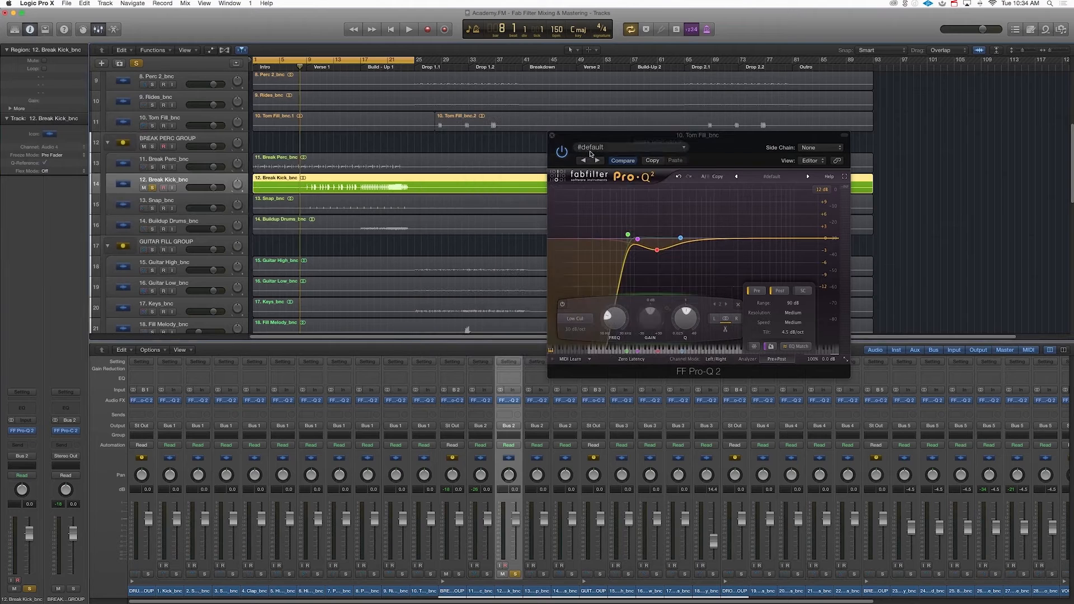
{"action": "left_click", "coordinate": [551, 135]}
- Solo Snap, raise its EQ low cut, and add a narrow bell cut of about 4.9 dB near 2.3 kHz
{"action": "left_click", "coordinate": [155, 208]}
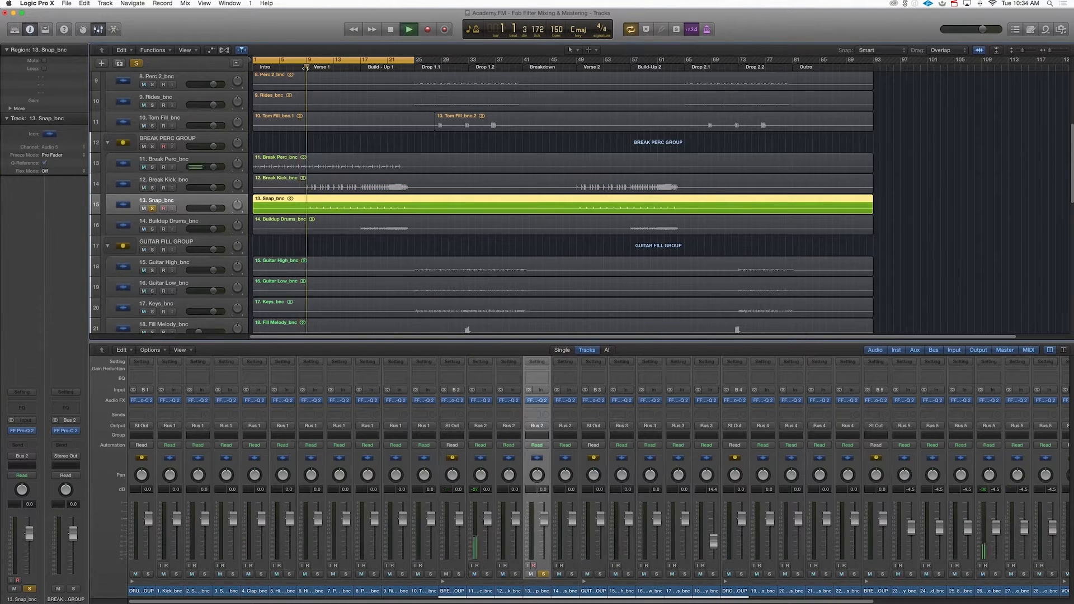
{"action": "left_click", "coordinate": [538, 400]}
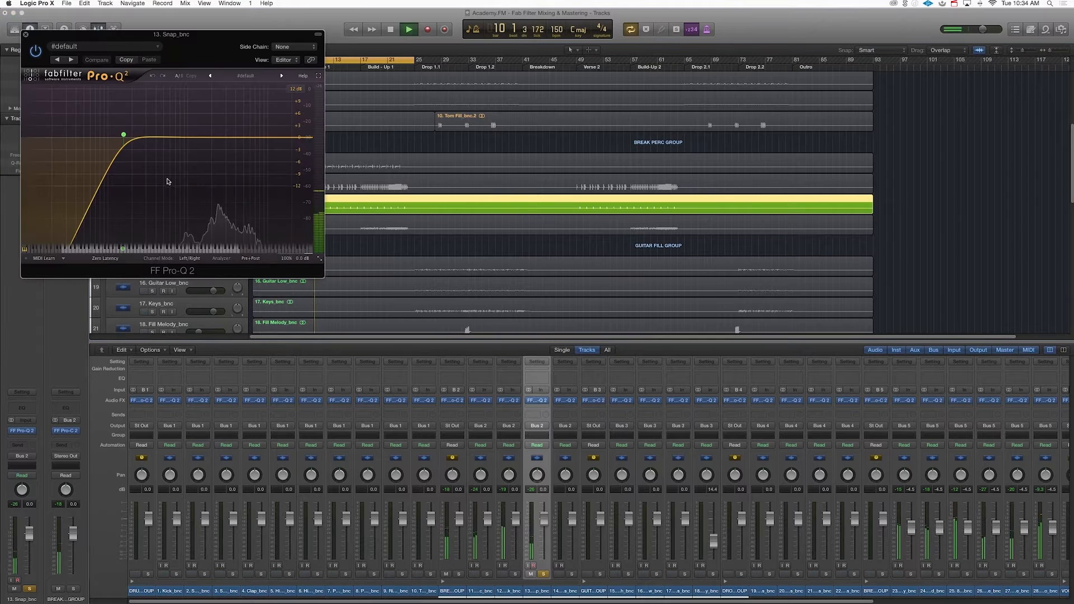
{"action": "left_click_drag", "start_coordinate": [118, 136], "coordinate": [215, 152]}
{"action": "key", "text": "space"}
{"action": "left_click_drag", "start_coordinate": [237, 207], "coordinate": [236, 199]}
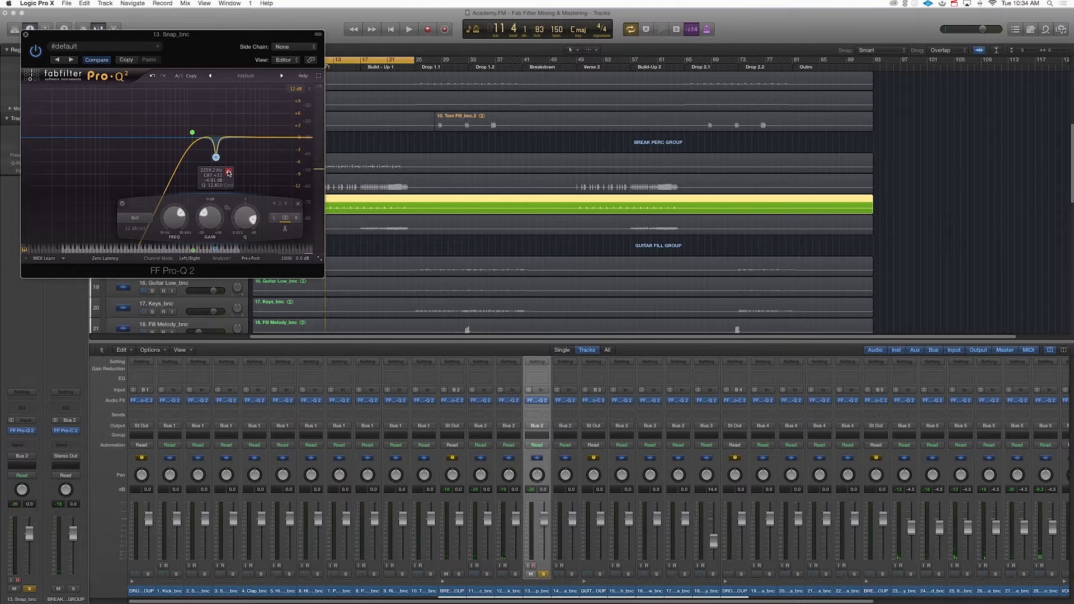
- Set the cycle range from bar 9 to bar 25, and audition the Snap EQ's narrow bell band on its own
{"action": "key", "text": "space"}
{"action": "left_click", "coordinate": [228, 172]}
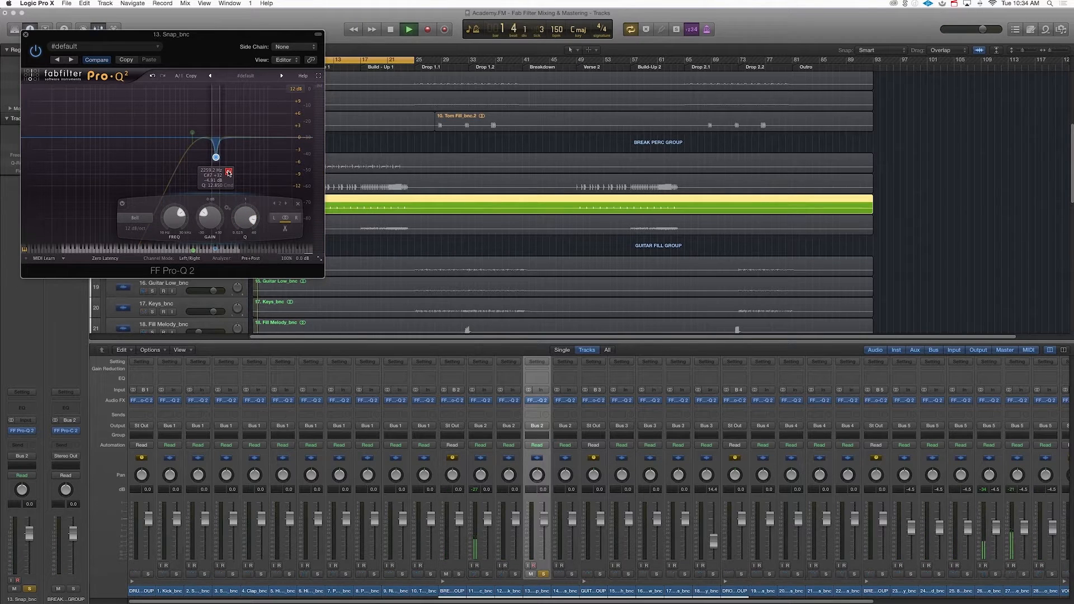
{"action": "left_click_drag", "start_coordinate": [255, 29], "coordinate": [768, 225]}
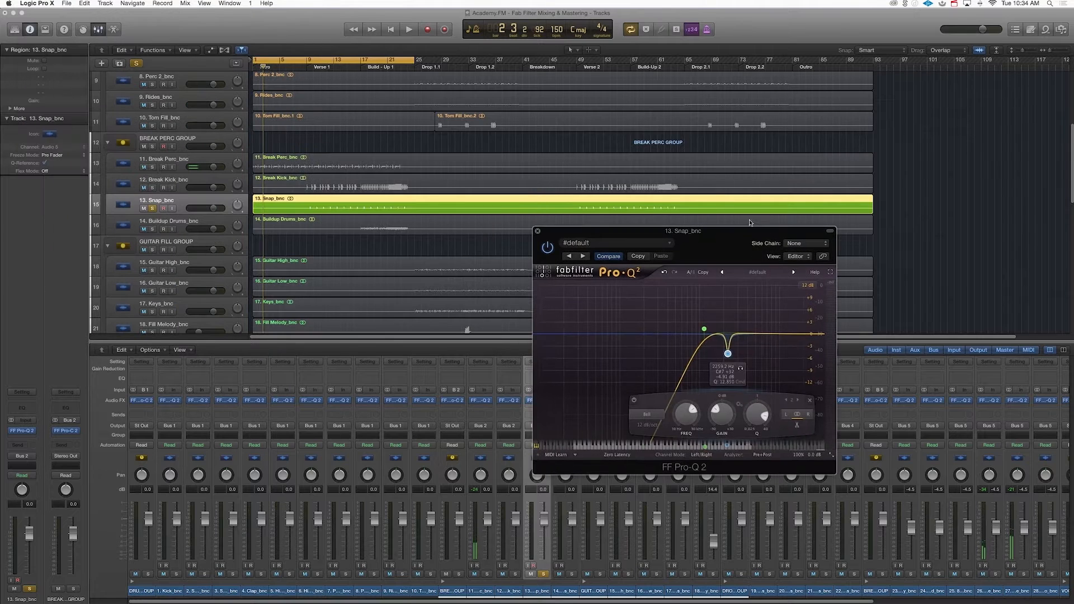
{"action": "left_click", "coordinate": [309, 60]}
{"action": "left_click_drag", "start_coordinate": [309, 60], "coordinate": [409, 61]}
{"action": "key", "text": "space"}
{"action": "left_click", "coordinate": [740, 370]}
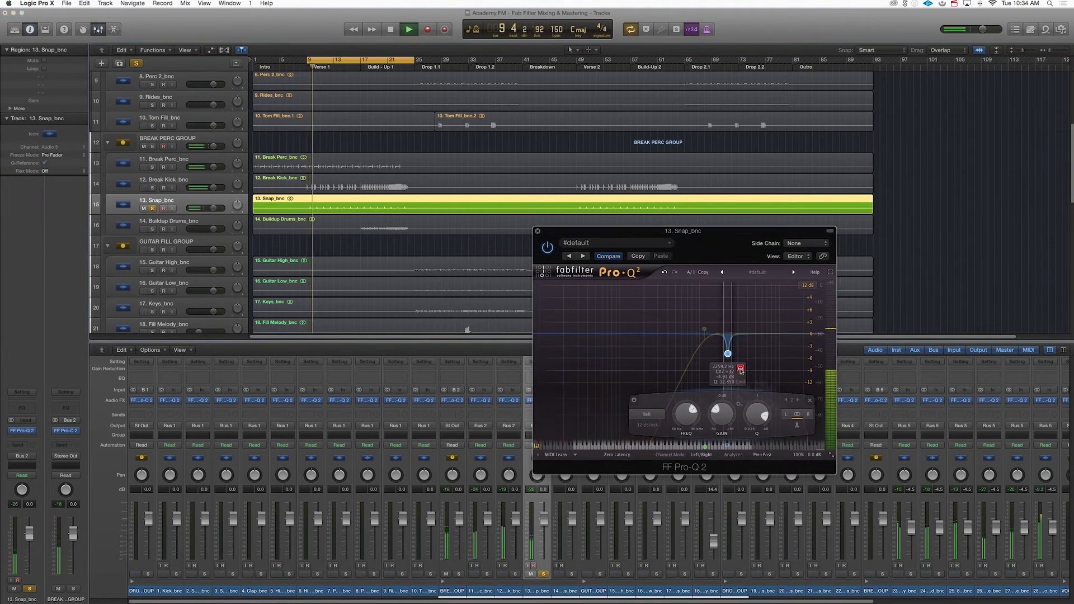
- Deepen the Snap bell cut to about 10 dB near 2.4 kHz, audition it, and close the EQ
{"action": "left_click_drag", "start_coordinate": [742, 371], "coordinate": [729, 378]}
{"action": "key", "text": "space"}
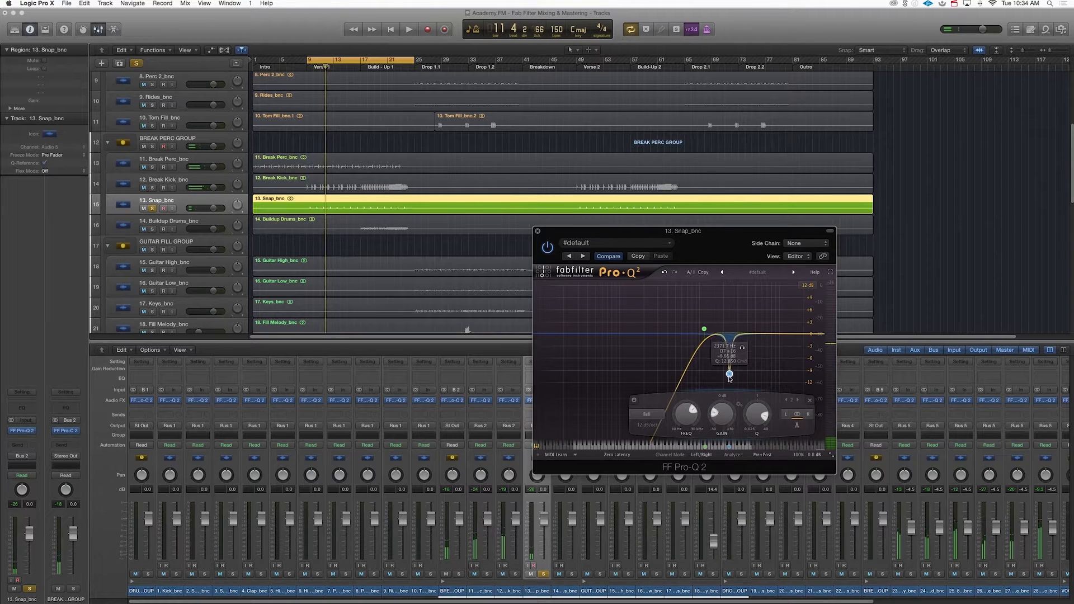
{"action": "key", "text": "space"}
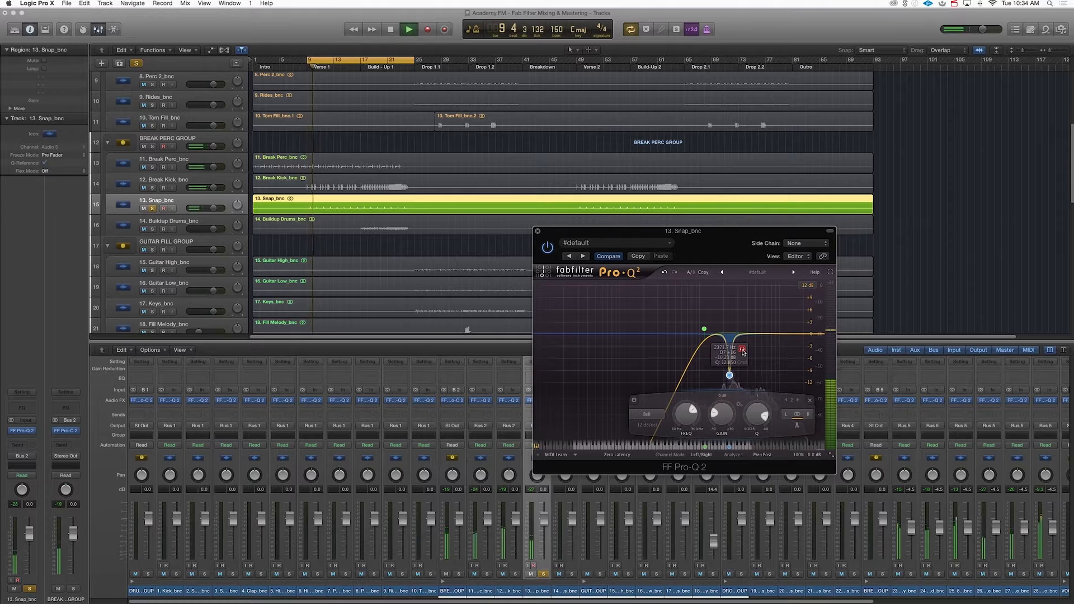
{"action": "key", "text": "space"}
{"action": "left_click", "coordinate": [538, 231]}
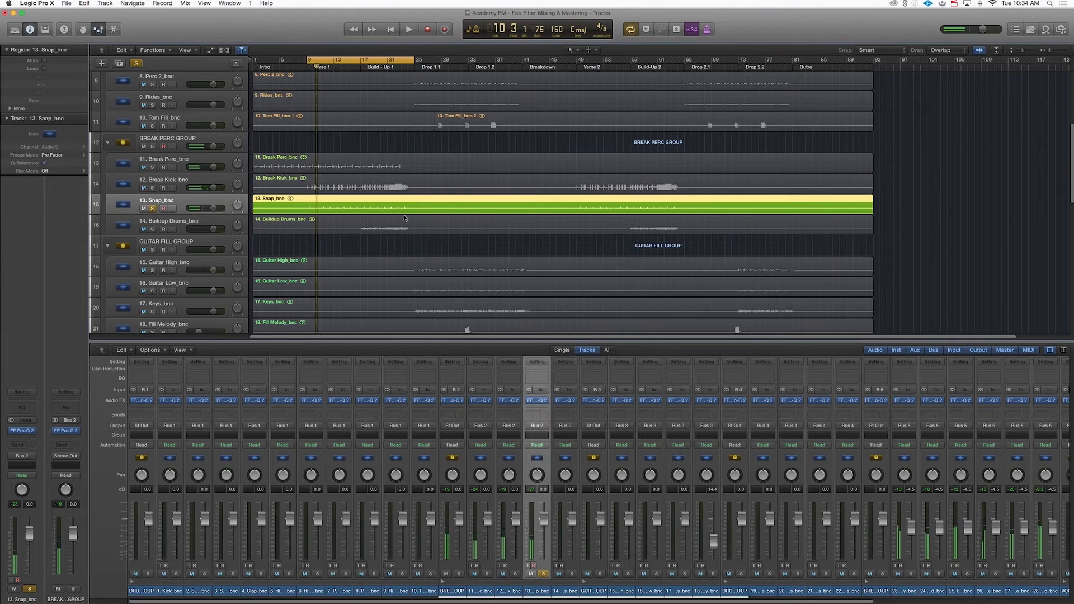
- Solo Buildup Drums instead of Snap, and play it with the cycle range set from bar 17 to bar 25
{"action": "left_click", "coordinate": [152, 209]}
{"action": "left_click", "coordinate": [153, 230]}
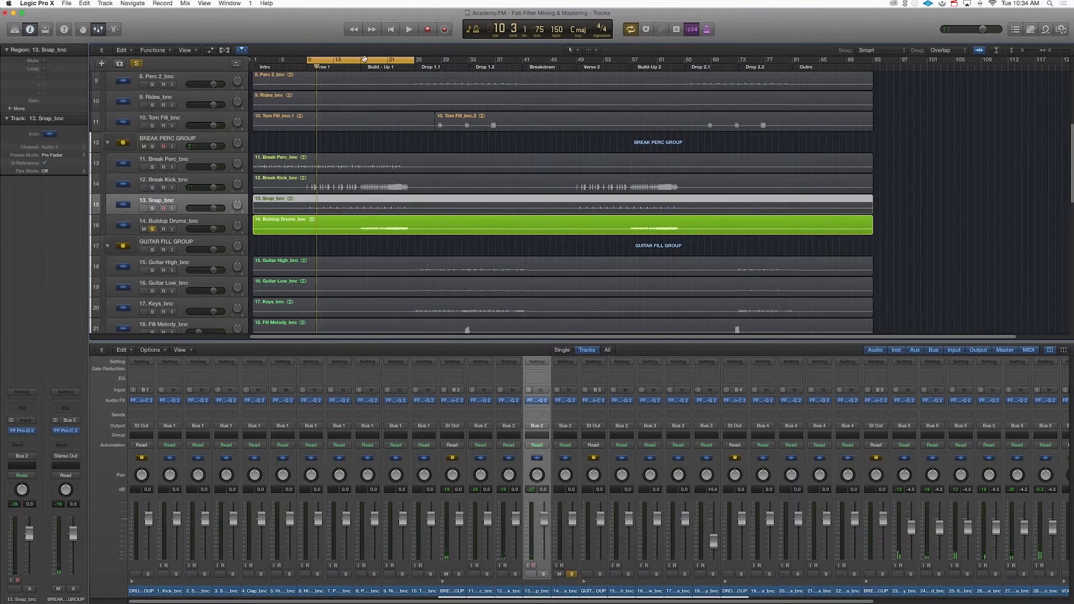
{"action": "left_click_drag", "start_coordinate": [364, 60], "coordinate": [416, 60]}
{"action": "key", "text": "space"}
{"action": "left_click", "coordinate": [188, 224]}
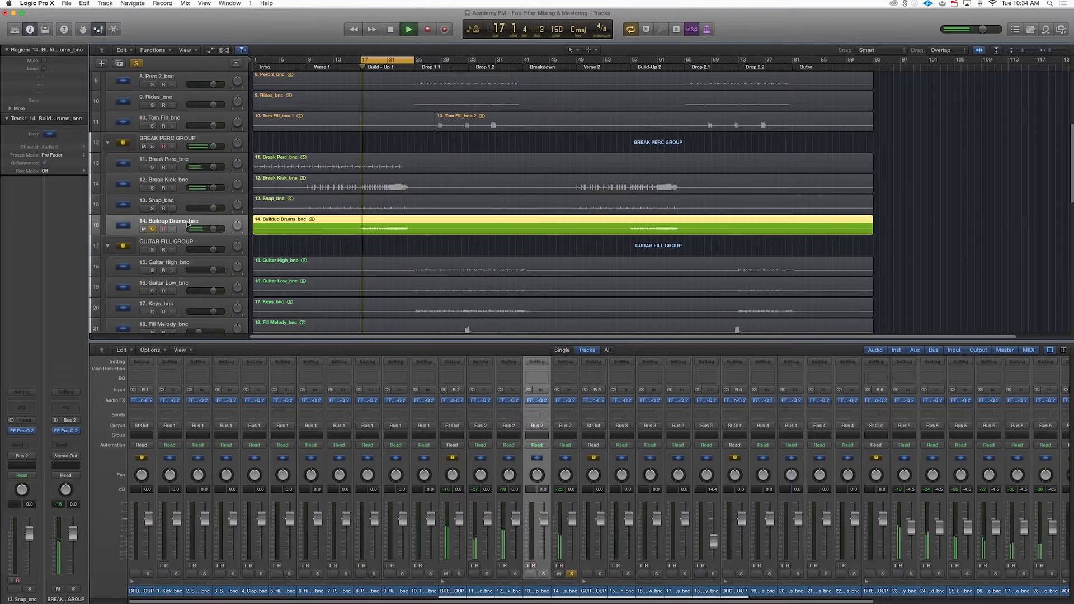
- Raise the low cut in the Buildup Drums EQ to about 368 Hz during playback
{"action": "left_click", "coordinate": [566, 400]}
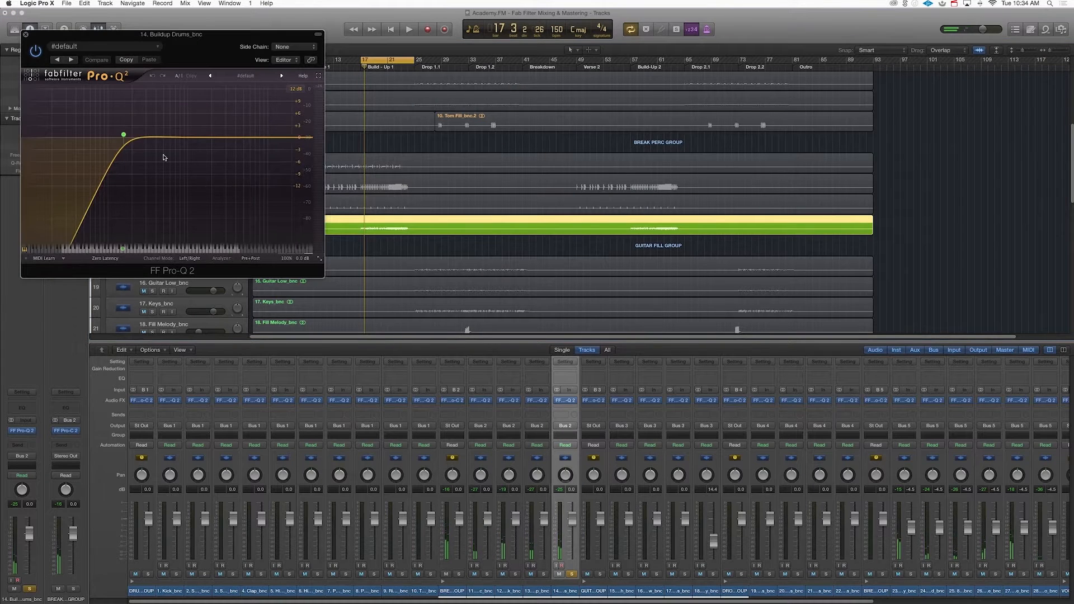
{"action": "key", "text": "space"}
{"action": "left_click_drag", "start_coordinate": [123, 135], "coordinate": [156, 139]}
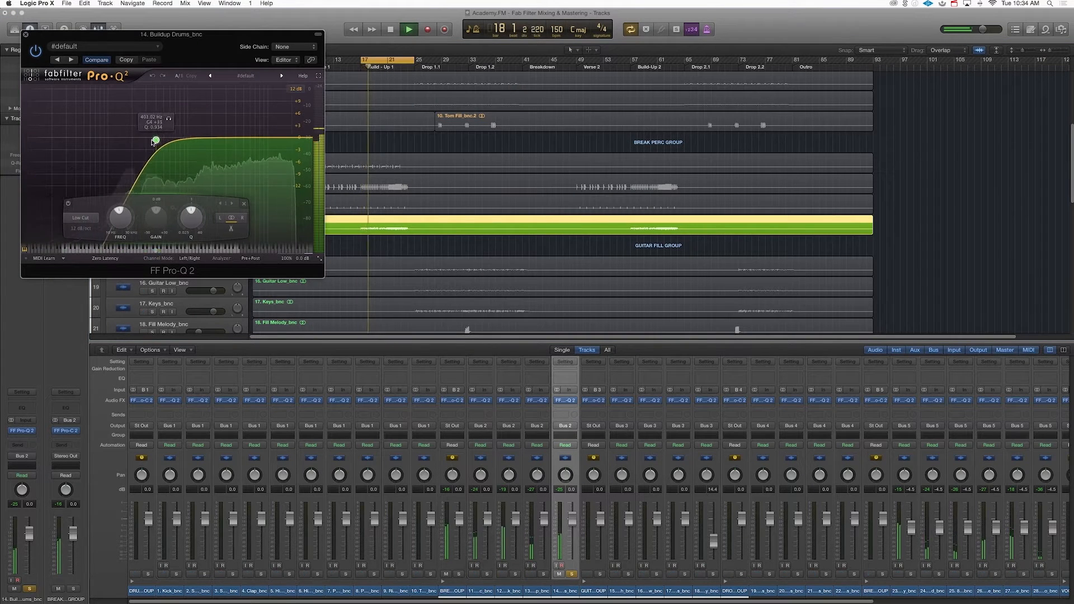
{"action": "key", "text": "space"}
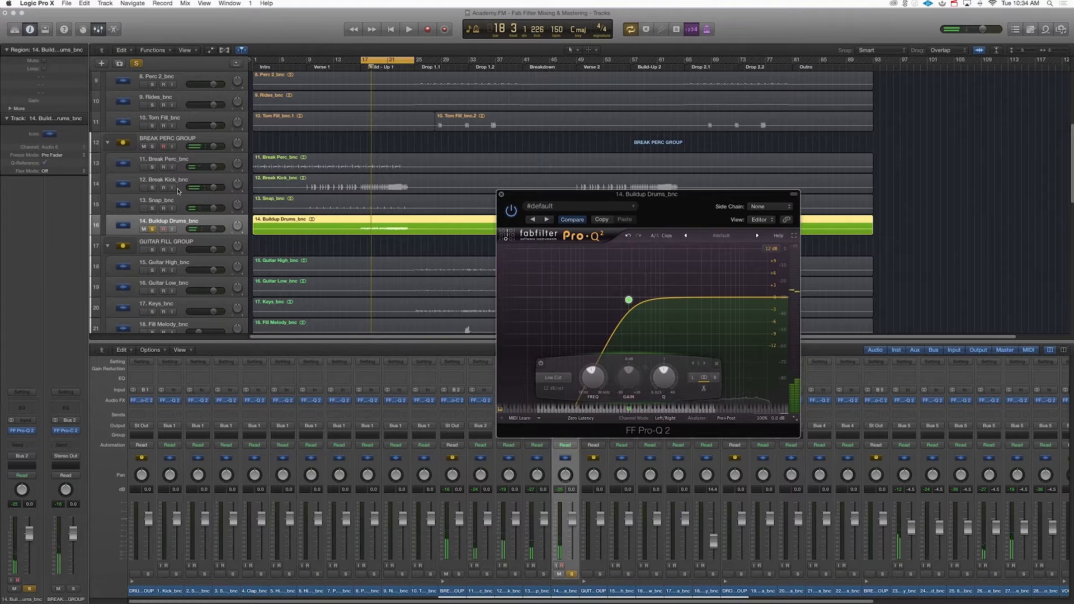
- Solo Break Kick alongside Buildup Drums, and lower the Buildup Drums low cut to about 218 Hz during playback
{"action": "left_click", "coordinate": [151, 188]}
{"action": "key", "text": "space"}
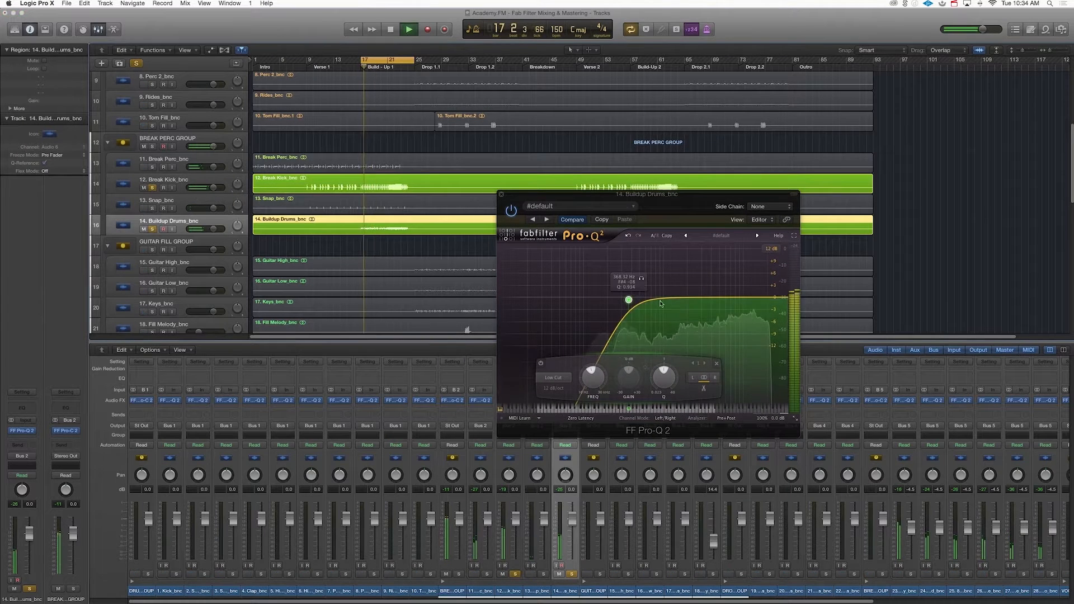
{"action": "mouse_move", "coordinate": [629, 299]}
{"action": "left_mouse_down"}
{"action": "mouse_move", "coordinate": [752, 304]}
{"action": "mouse_move", "coordinate": [584, 297]}
{"action": "mouse_move", "coordinate": [610, 295]}
{"action": "left_mouse_up"}
{"action": "key", "text": "space"}
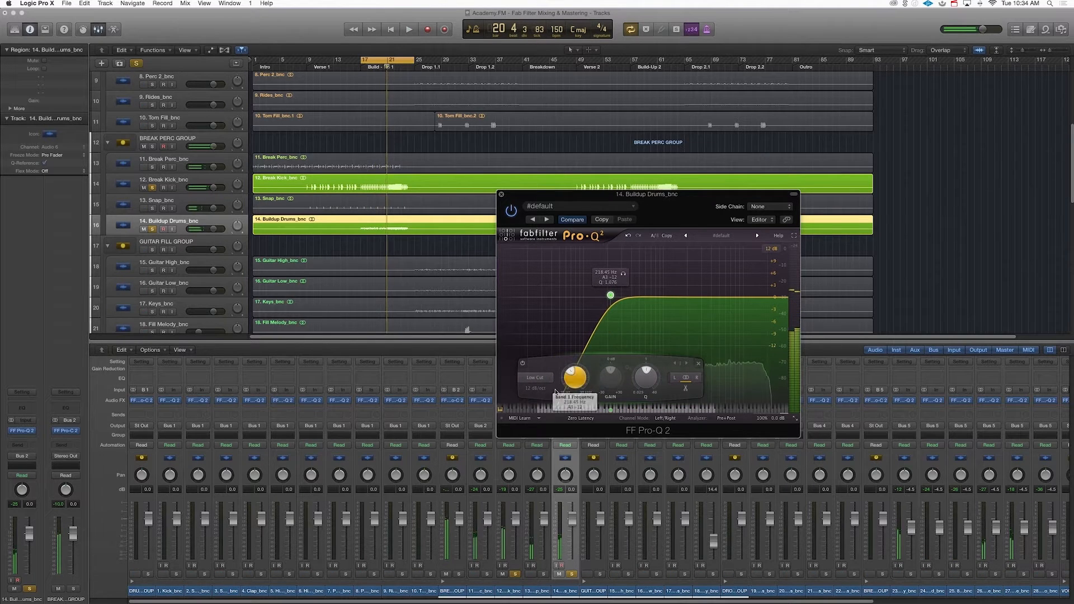
- Set the Buildup Drums low cut slope to 72 dB/oct and raise its frequency to about 322 Hz
{"action": "left_click", "coordinate": [535, 388]}
{"action": "left_click", "coordinate": [543, 454]}
{"action": "key", "text": "space"}
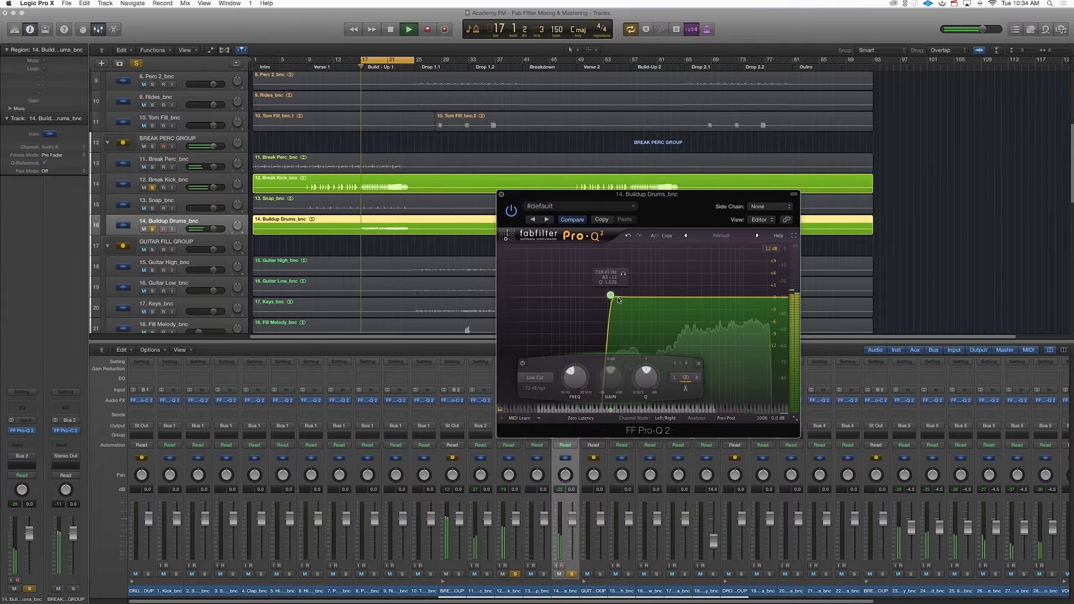
{"action": "left_click_drag", "start_coordinate": [610, 295], "coordinate": [625, 300]}
{"action": "key", "text": "space"}
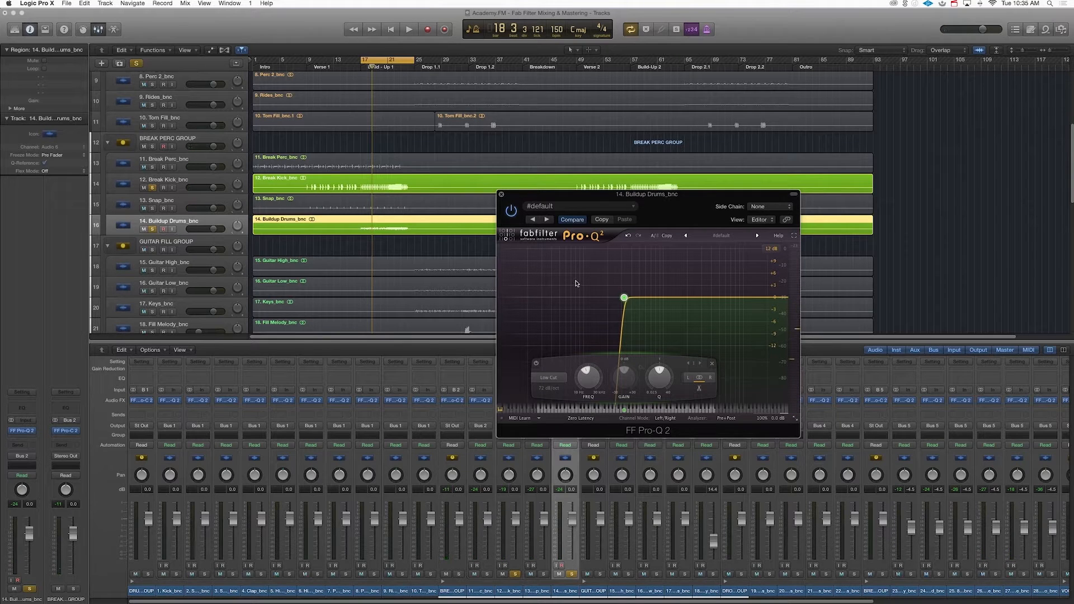
- Play both soloed tracks and add a bell boost of about 3 dB above the low cut in the Buildup Drums EQ
{"action": "key", "text": "space"}
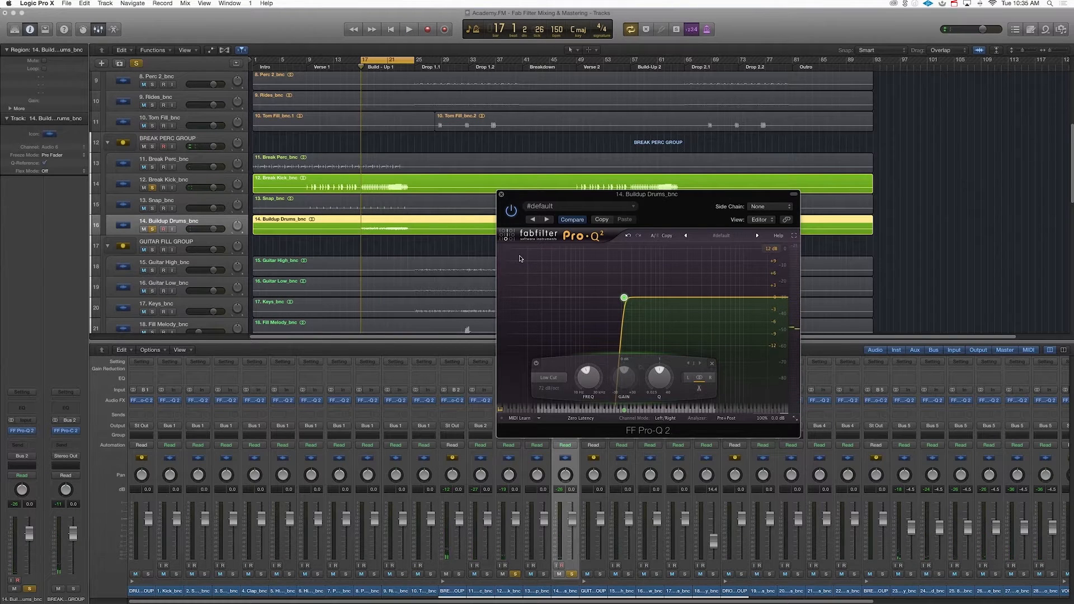
{"action": "key", "text": "space"}
{"action": "left_click", "coordinate": [657, 284]}
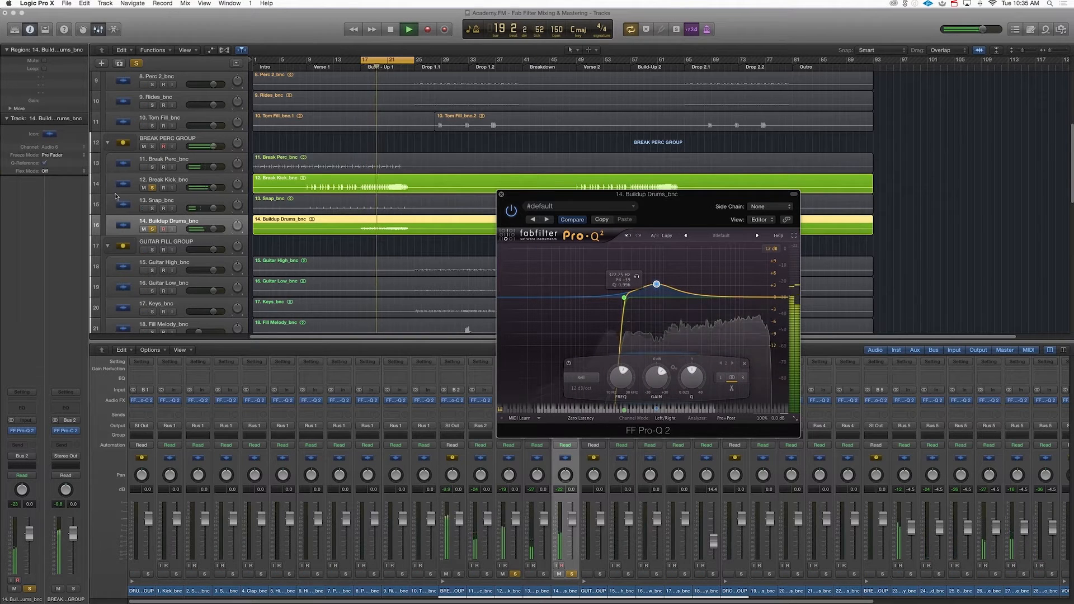
{"action": "key", "text": "space"}
- Unsolo Break Kick and Buildup Drums, and close the Buildup Drums EQ
{"action": "left_click", "coordinate": [152, 188]}
{"action": "left_click", "coordinate": [152, 228]}
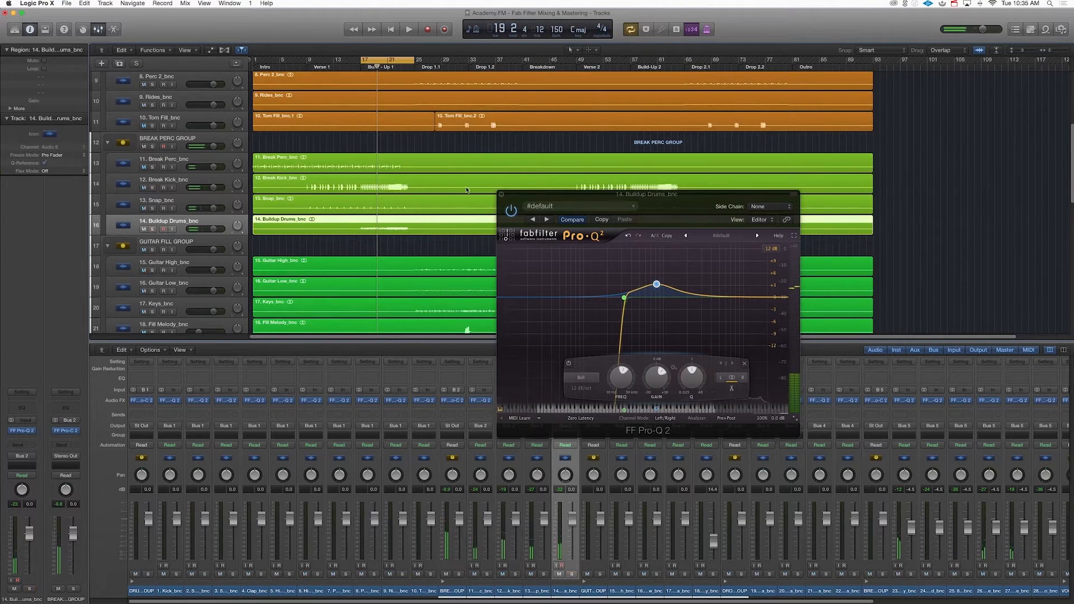
{"action": "left_click", "coordinate": [500, 194]}
- Set the cycle range from bar 25 to bar 41, and play the Guitar High track soloed
{"action": "scroll", "coordinate": [459, 169], "scroll_direction": "down", "scroll_amount": 4}
{"action": "left_click_drag", "start_coordinate": [415, 61], "coordinate": [522, 61]}
{"action": "scroll", "coordinate": [199, 176], "scroll_direction": "down", "scroll_amount": 1}
{"action": "left_click", "coordinate": [198, 170]}
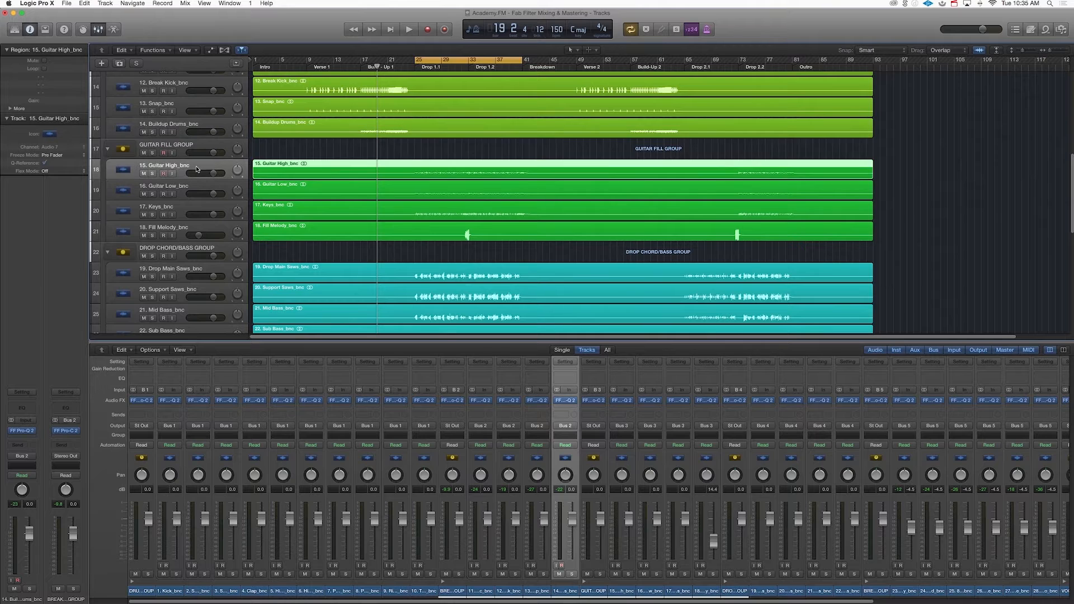
{"action": "scroll", "coordinate": [194, 178], "scroll_direction": "down", "scroll_amount": 1}
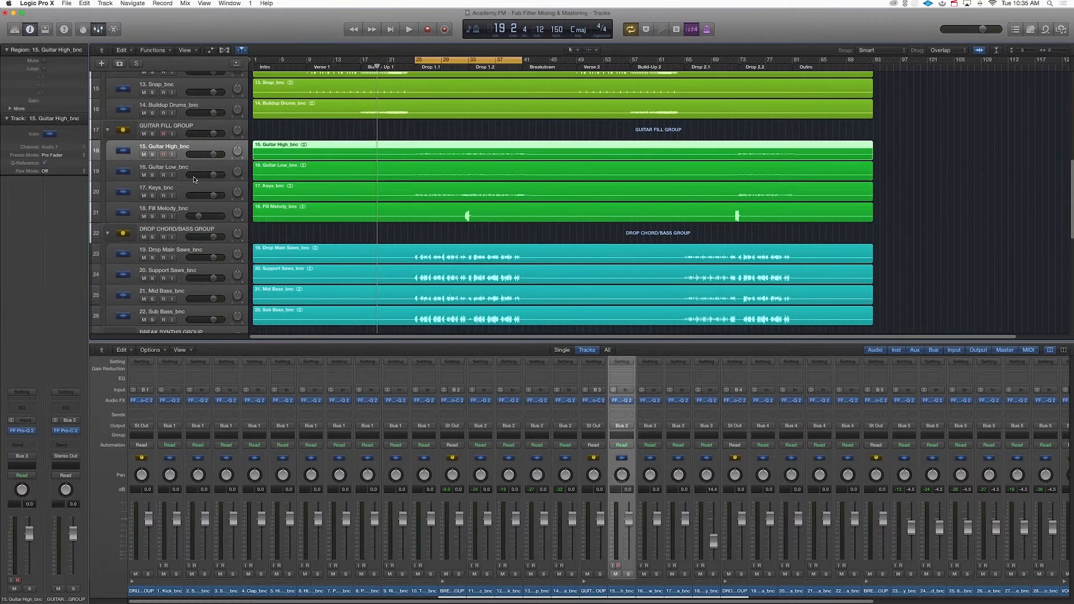
{"action": "left_click", "coordinate": [156, 155]}
{"action": "key", "text": "space"}
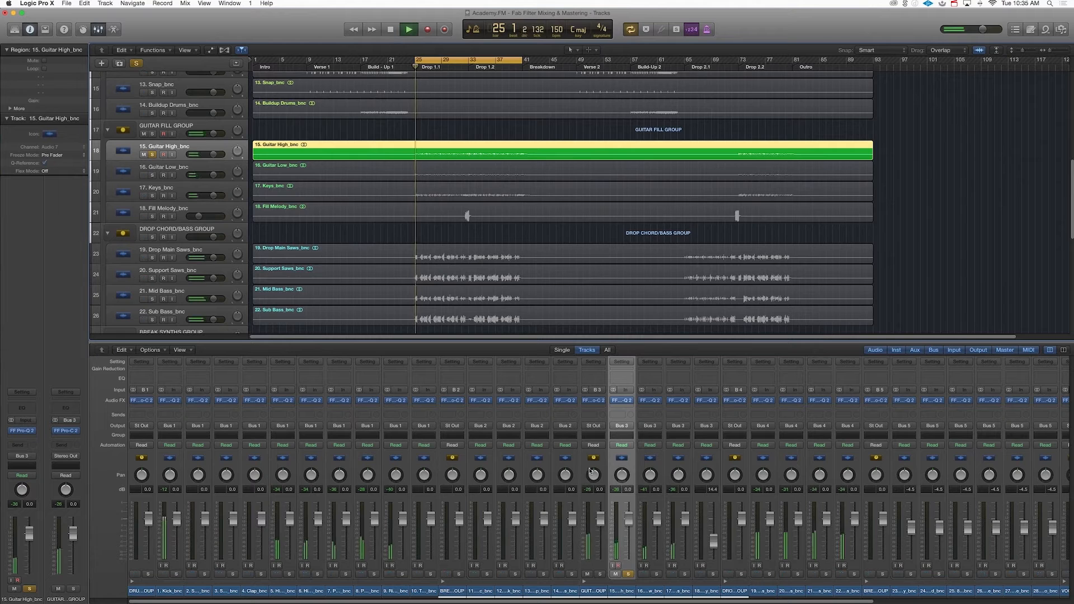
- In the Guitar High EQ, raise the low cut and add a bell cut of about 4.5 dB near 3.4 kHz
{"action": "left_click", "coordinate": [627, 401]}
{"action": "left_click", "coordinate": [605, 401]}
{"action": "key", "text": "space"}
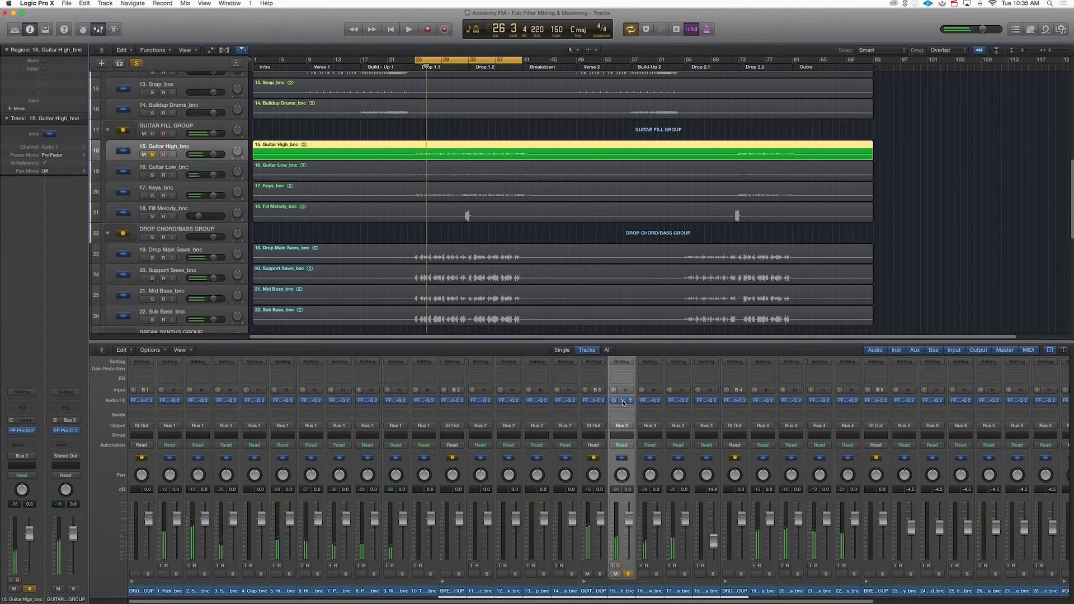
{"action": "left_click", "coordinate": [623, 402]}
{"action": "key", "text": "space"}
{"action": "left_click_drag", "start_coordinate": [168, 32], "coordinate": [362, 109]}
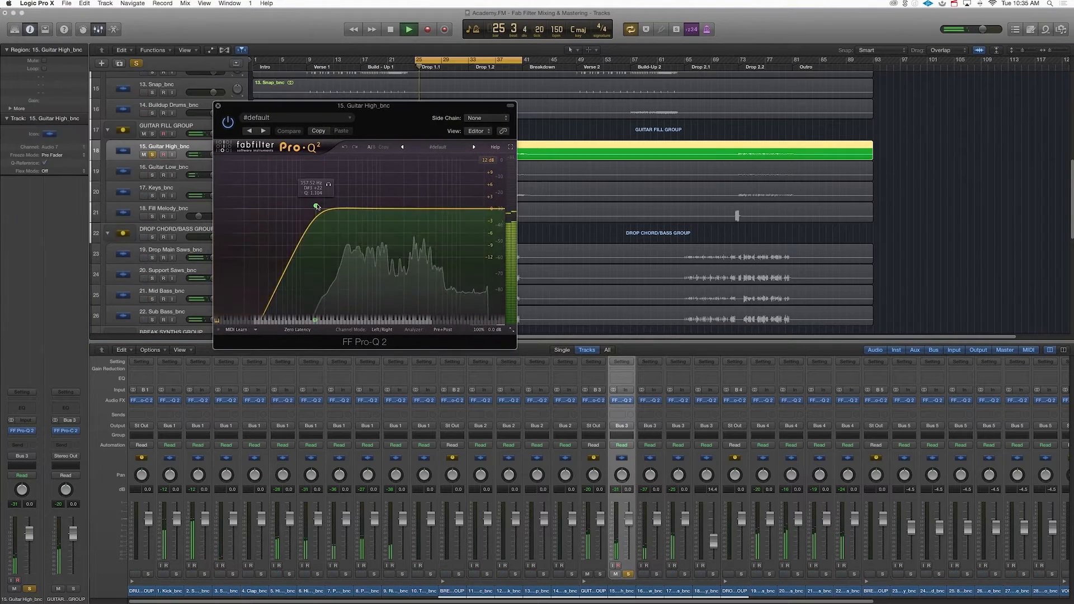
{"action": "left_click_drag", "start_coordinate": [317, 207], "coordinate": [422, 225]}
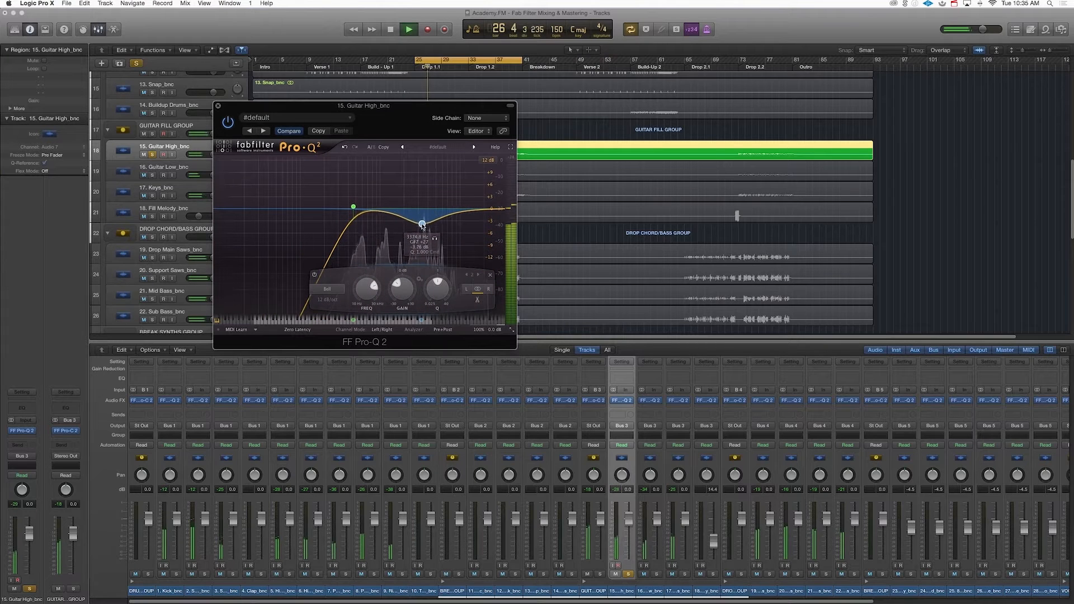
- Add a high cut at the upper end of the Guitar High EQ's spectrum, and solo Guitar Low as well
{"action": "left_click", "coordinate": [494, 209]}
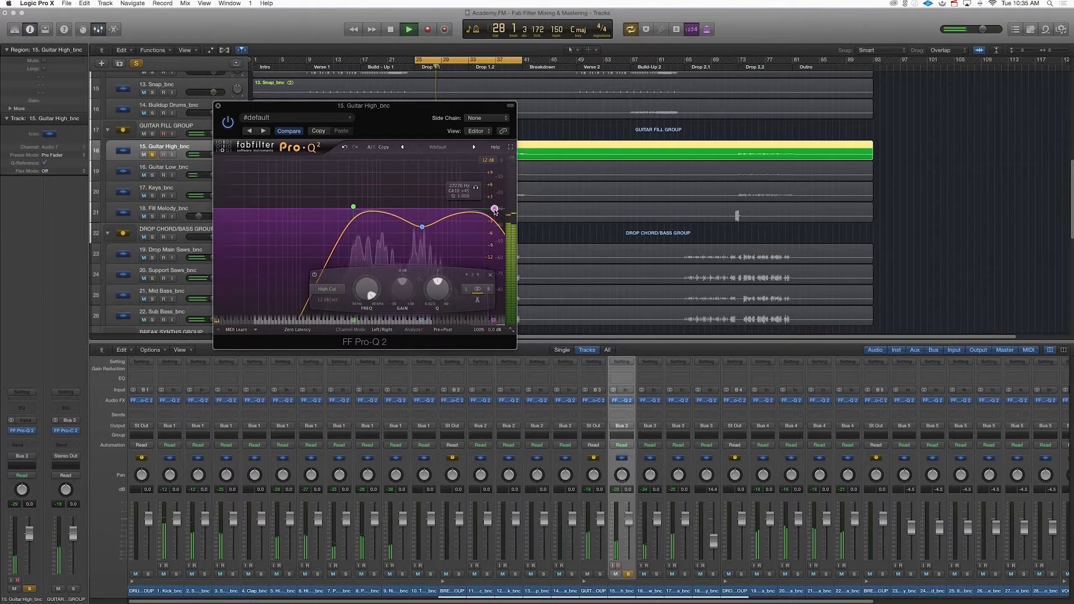
{"action": "left_click_drag", "start_coordinate": [494, 209], "coordinate": [487, 209]}
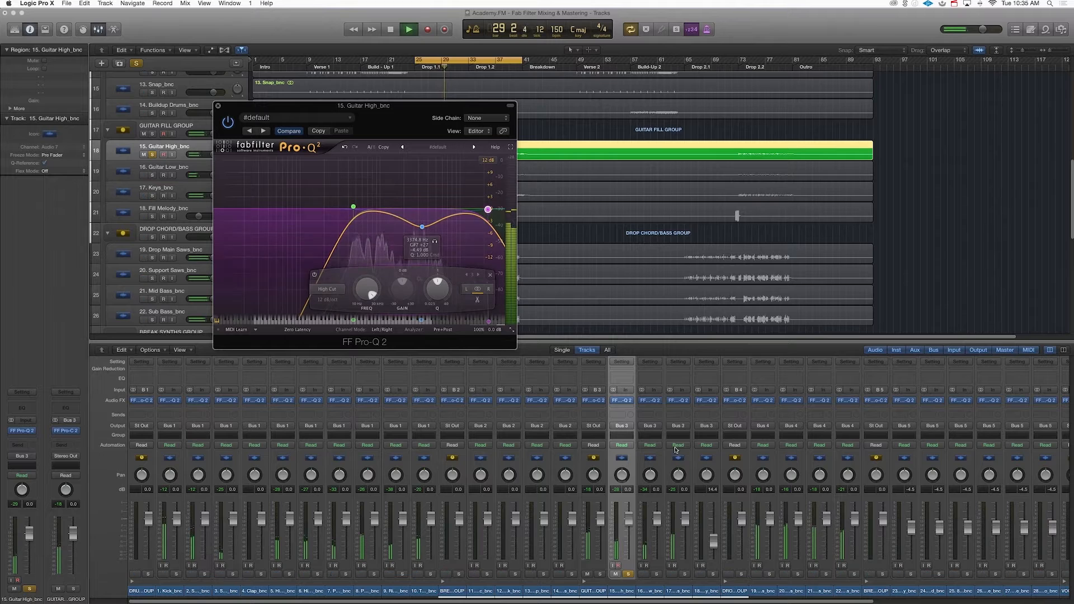
{"action": "left_click", "coordinate": [656, 573]}
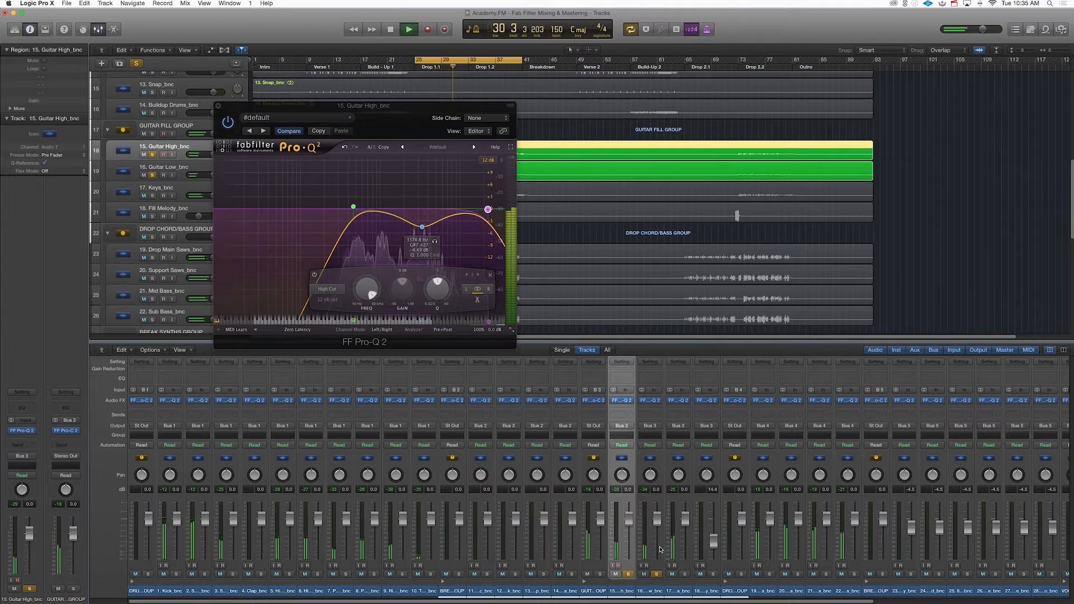
- Leave only Guitar Low soloed and place its EQ window beside the Guitar High EQ
{"action": "left_click", "coordinate": [628, 574]}
{"action": "left_click", "coordinate": [650, 401]}
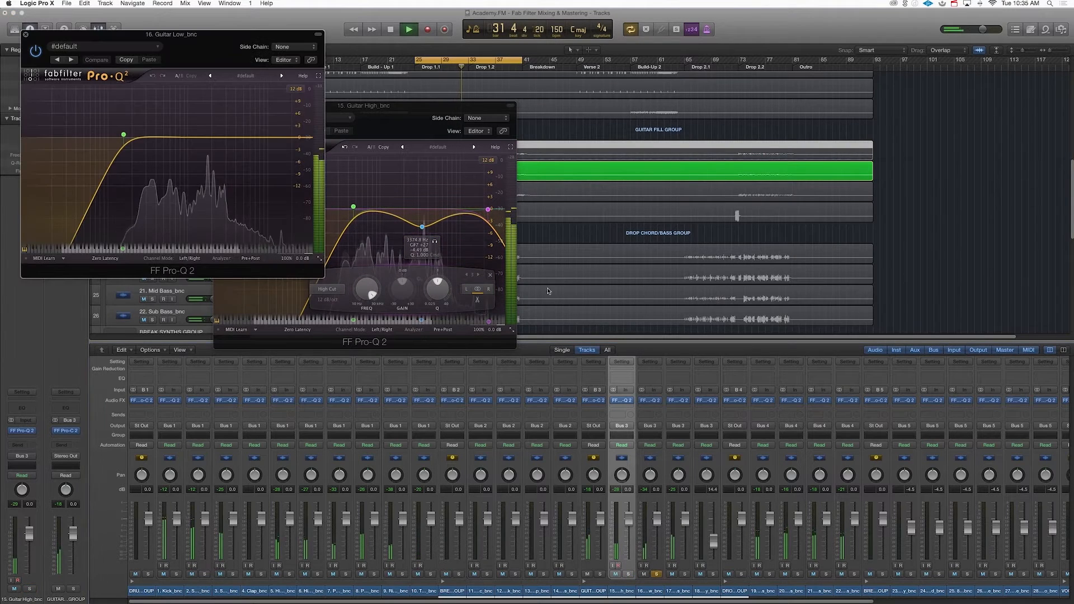
{"action": "left_click_drag", "start_coordinate": [224, 35], "coordinate": [725, 111]}
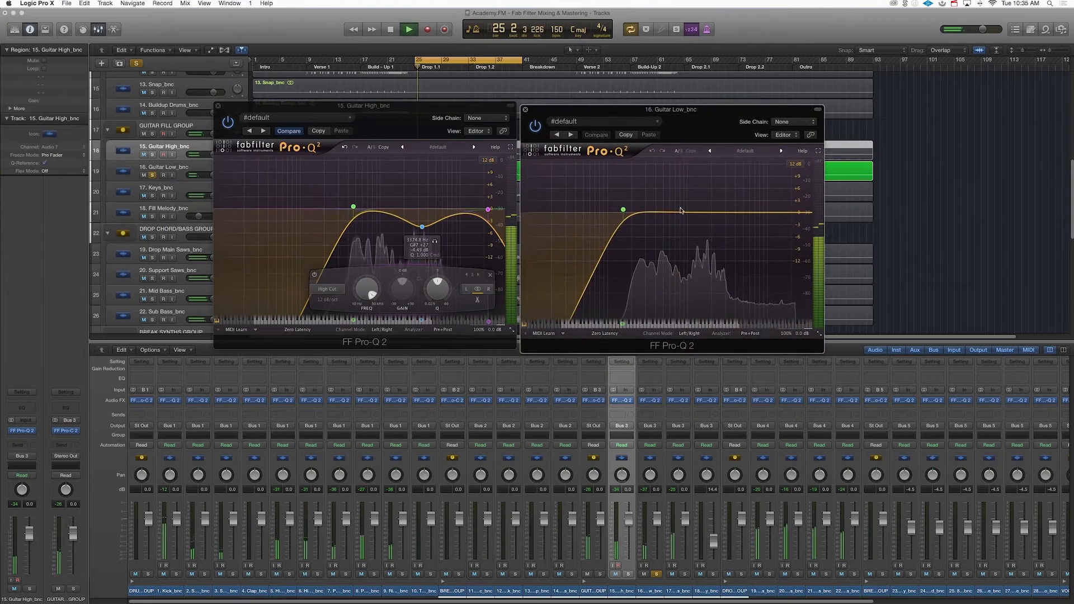
- In the Guitar Low EQ, raise the low cut to about 411 Hz and add a bell cut of about 3.9 dB near 1.93 kHz
{"action": "left_click_drag", "start_coordinate": [623, 210], "coordinate": [711, 229]}
{"action": "key", "text": "space"}
{"action": "double_click", "coordinate": [707, 218]}
{"action": "key", "text": "space"}
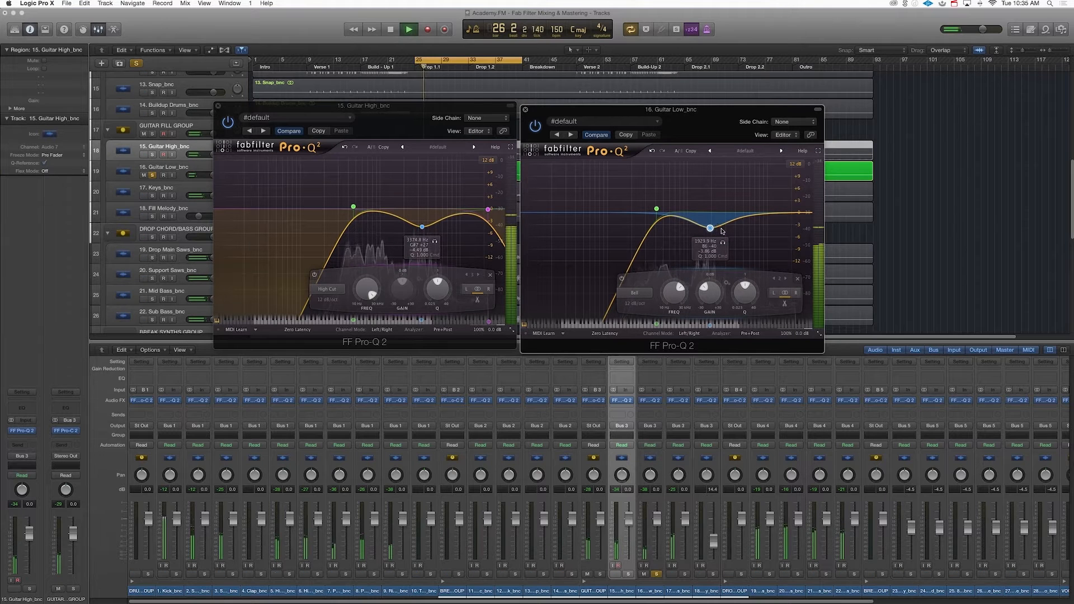
{"action": "key", "text": "space"}
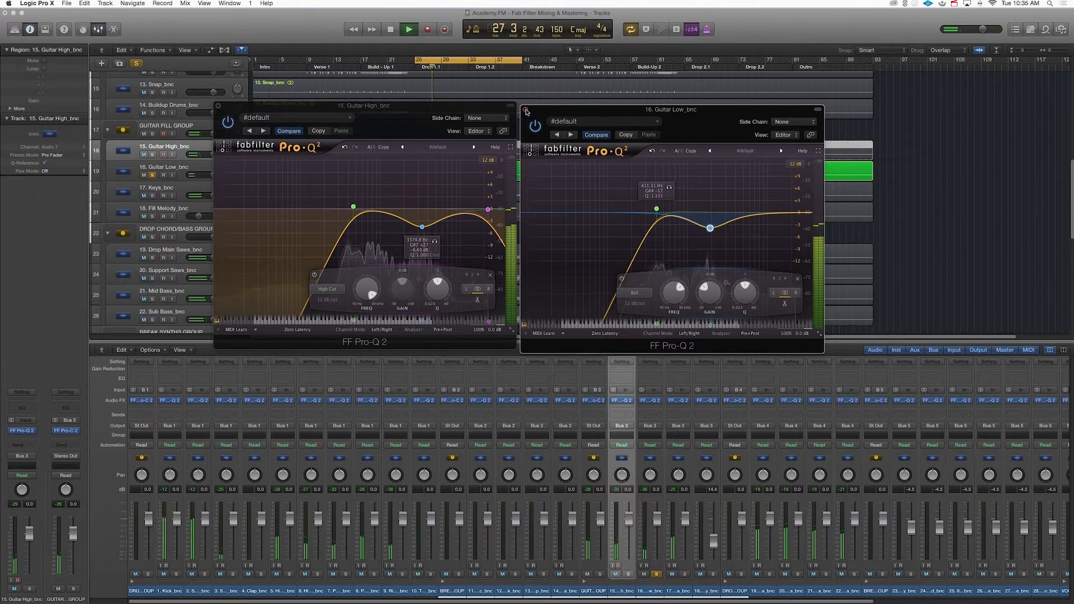
- Close both guitar EQs and solo Keys instead of Guitar Low
{"action": "left_click", "coordinate": [525, 110]}
{"action": "left_click", "coordinate": [218, 105]}
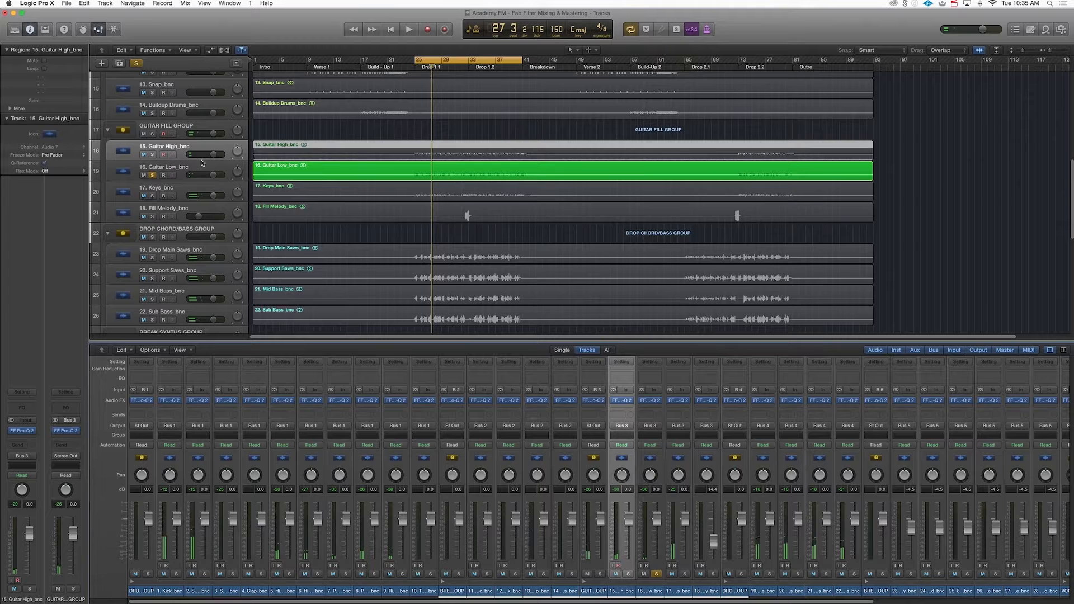
{"action": "left_click", "coordinate": [153, 176]}
{"action": "left_click", "coordinate": [153, 196]}
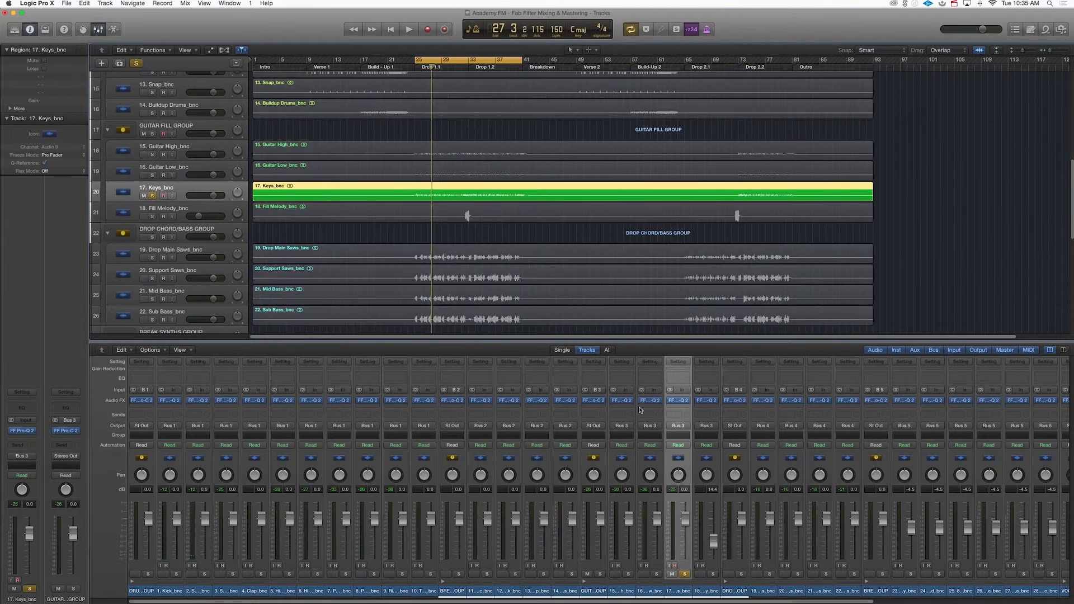
- In the Keys EQ, raise the low cut to about 599 Hz and add a bell cut of about 2.8 dB near 2.58 kHz
{"action": "left_click", "coordinate": [679, 401]}
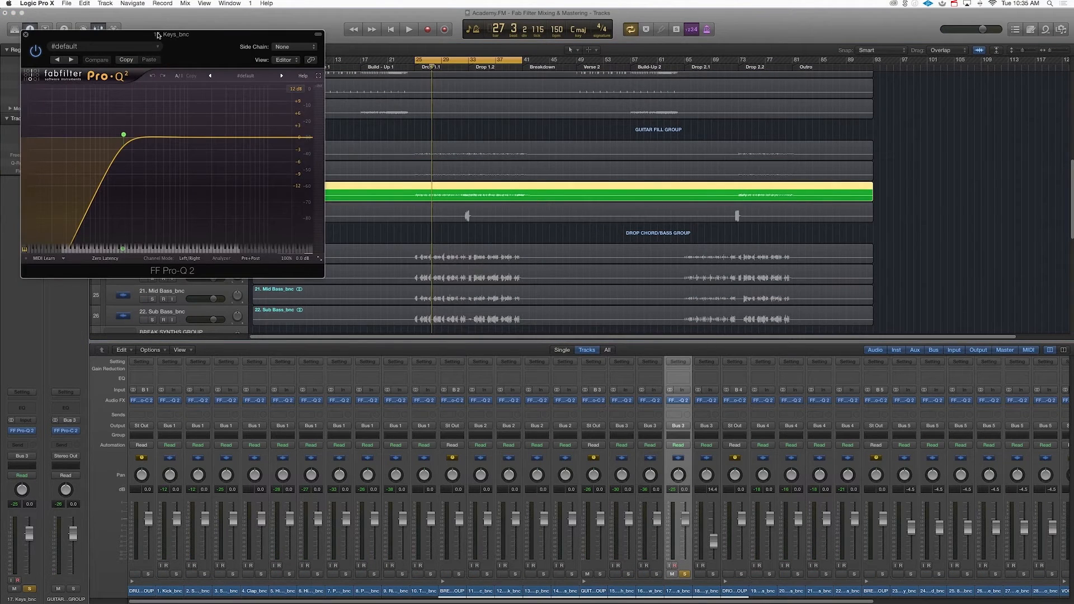
{"action": "left_click_drag", "start_coordinate": [157, 35], "coordinate": [628, 216]}
{"action": "key", "text": "space"}
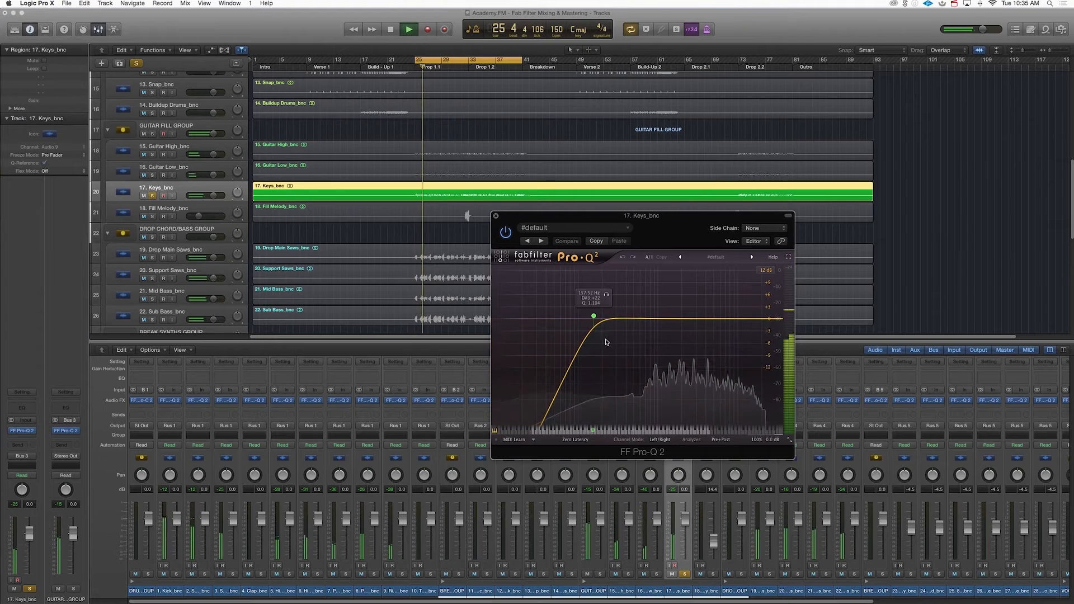
{"action": "key", "text": "space"}
{"action": "left_click_drag", "start_coordinate": [594, 315], "coordinate": [640, 317]}
{"action": "key", "text": "space"}
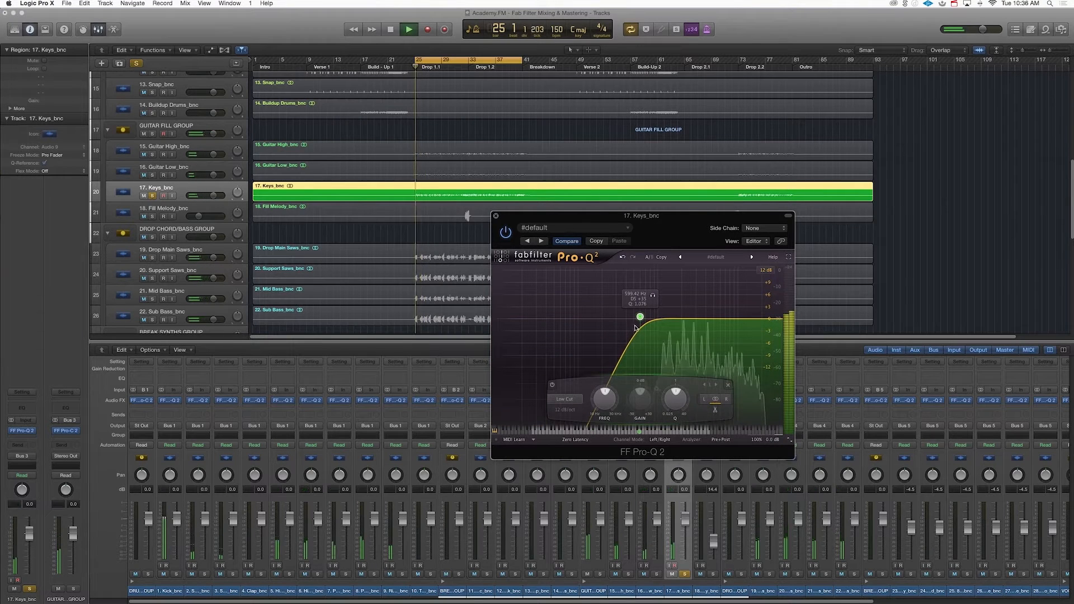
{"action": "double_click", "coordinate": [691, 330]}
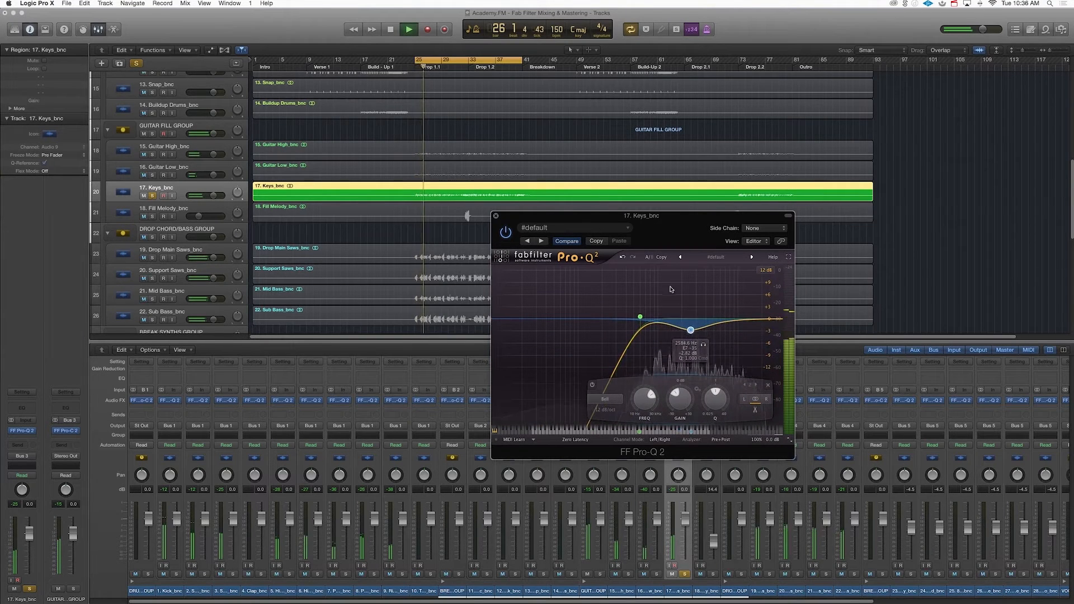
- Try slightly different frequencies for the Keys bell cut, leaving it at about 2.7 dB near 2.55 kHz, and play the result
{"action": "key", "text": "space"}
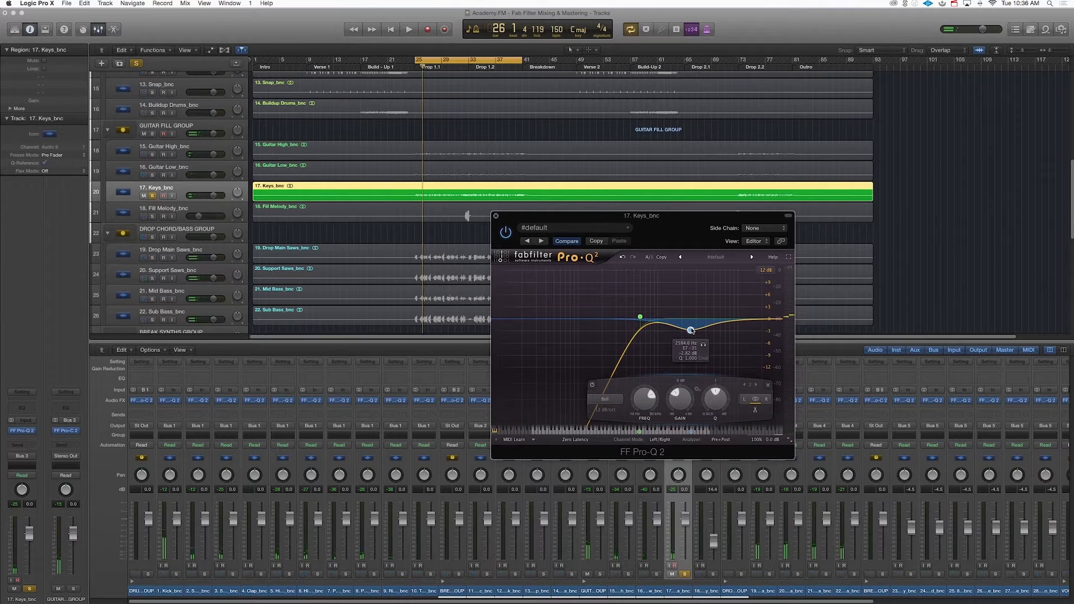
{"action": "left_click_drag", "start_coordinate": [692, 331], "coordinate": [691, 330]}
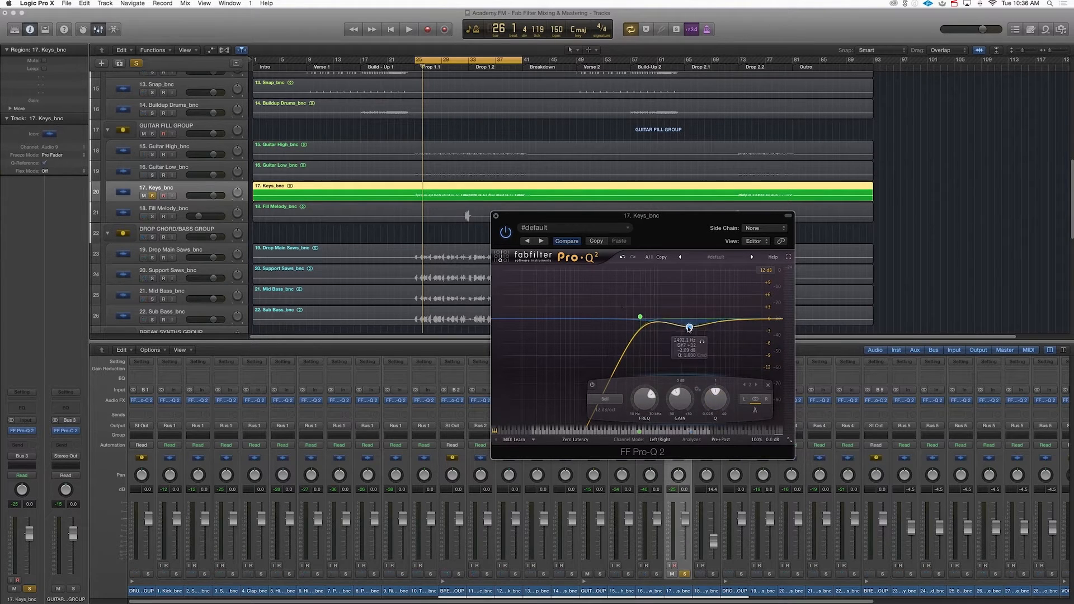
{"action": "mouse_move", "coordinate": [690, 330]}
{"action": "left_mouse_down"}
{"action": "mouse_move", "coordinate": [661, 299]}
{"action": "mouse_move", "coordinate": [638, 323]}
{"action": "mouse_move", "coordinate": [677, 293]}
{"action": "mouse_move", "coordinate": [637, 317]}
{"action": "mouse_move", "coordinate": [715, 348]}
{"action": "mouse_move", "coordinate": [682, 333]}
{"action": "left_mouse_up"}
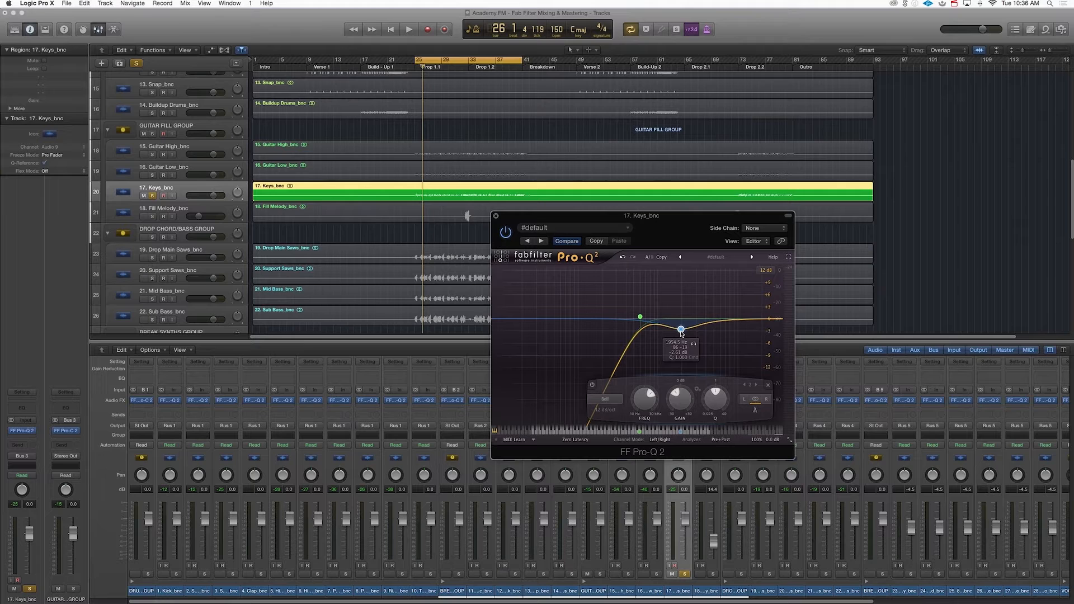
{"action": "left_click_drag", "start_coordinate": [689, 330], "coordinate": [693, 330]}
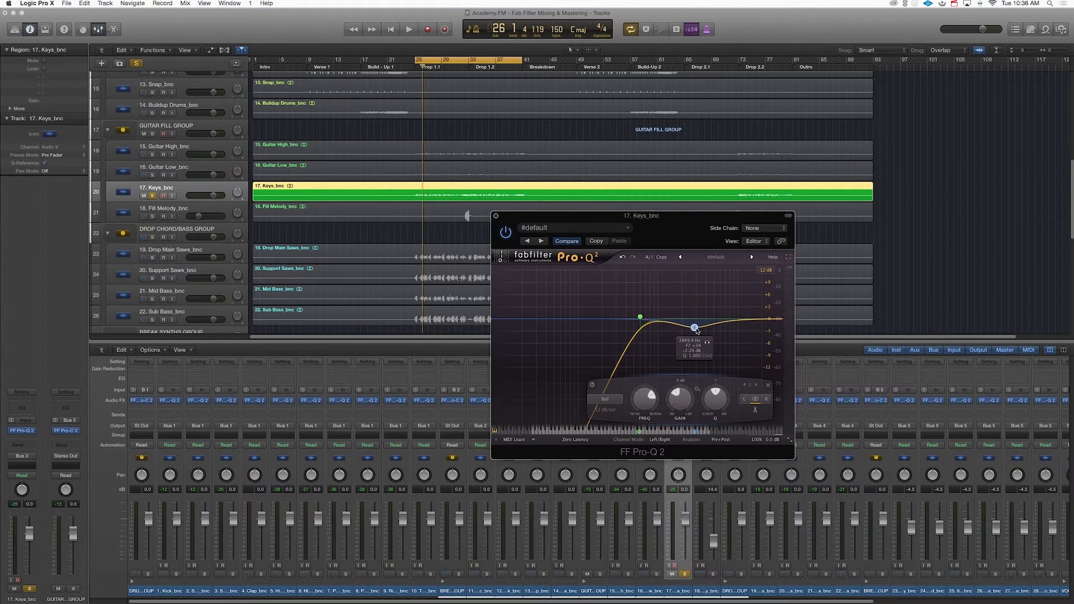
{"action": "mouse_move", "coordinate": [696, 330]}
{"action": "left_mouse_down"}
{"action": "mouse_move", "coordinate": [694, 350]}
{"action": "mouse_move", "coordinate": [693, 329]}
{"action": "left_mouse_up"}
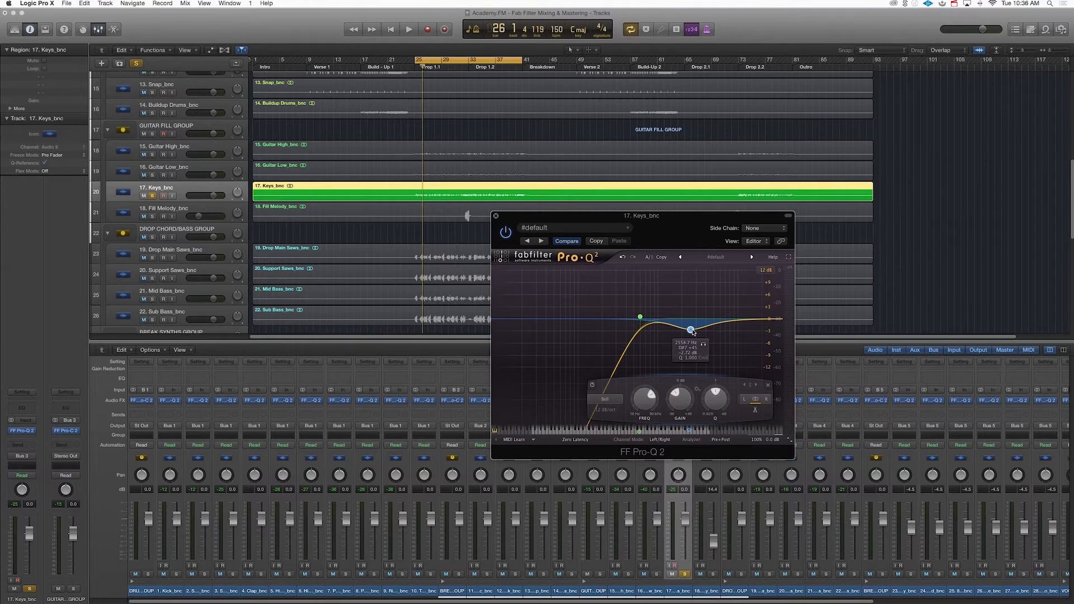
{"action": "key", "text": "space"}
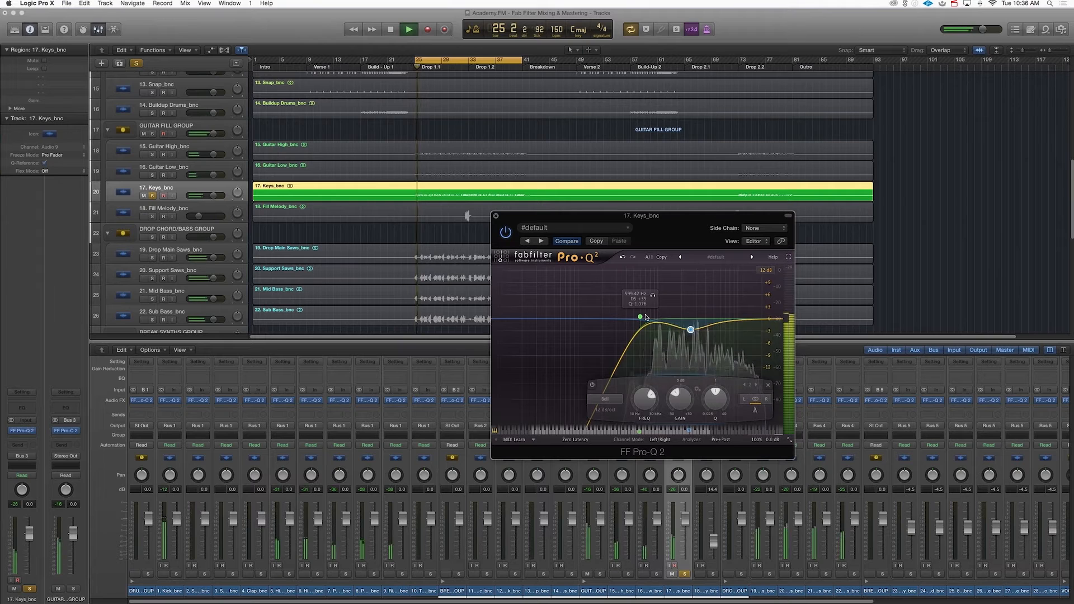
- Solo Fill Melody instead of Keys and play it with a one-bar cycle range at bar 32
{"action": "left_click", "coordinate": [157, 218]}
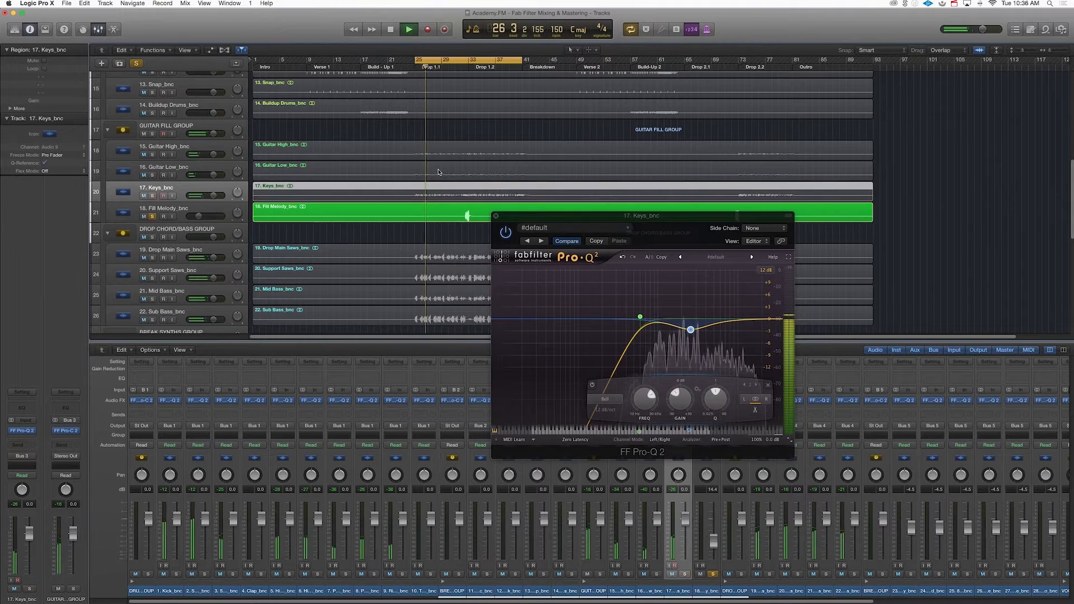
{"action": "key", "text": "space"}
{"action": "left_click", "coordinate": [464, 60]}
{"action": "left_click_drag", "start_coordinate": [464, 60], "coordinate": [468, 59]}
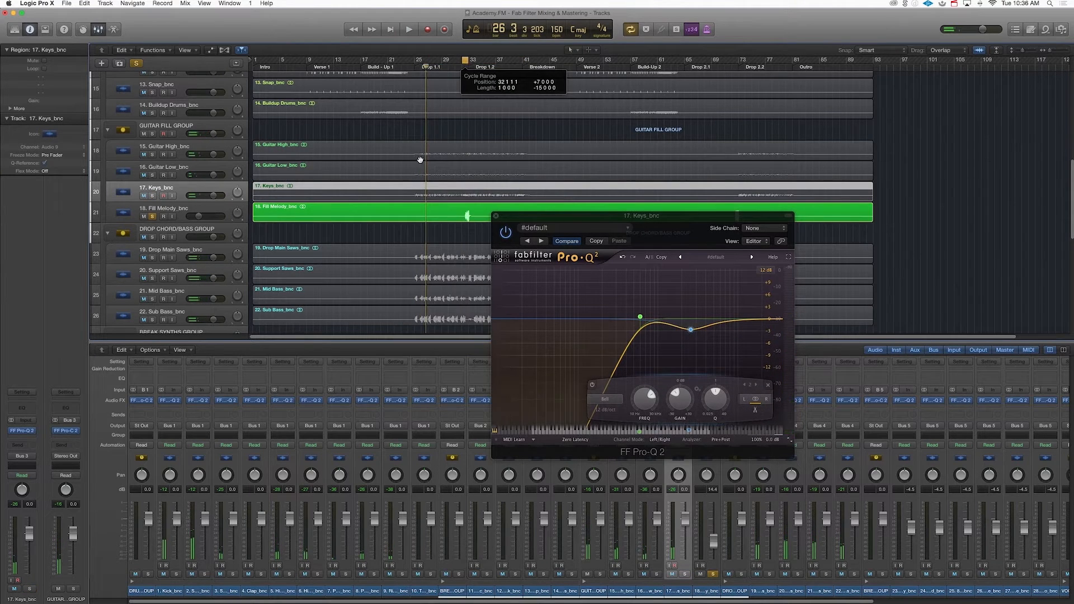
{"action": "key", "text": "space"}
- Select the Fill Melody track, replacing the open Keys EQ with the Fill Melody EQ
{"action": "left_click", "coordinate": [271, 218]}
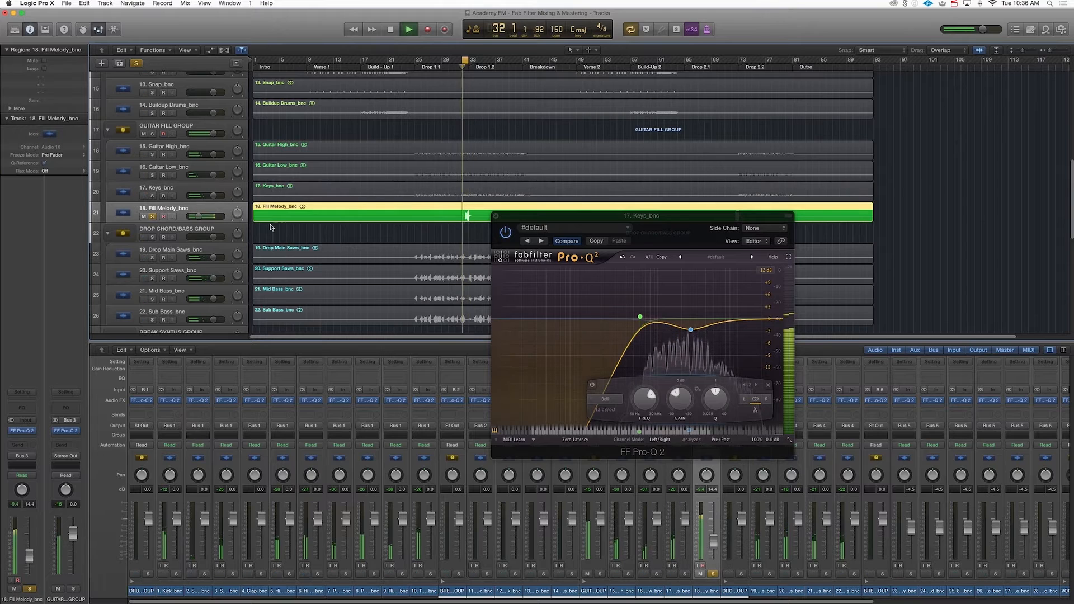
{"action": "left_click", "coordinate": [496, 216]}
{"action": "key", "text": "space"}
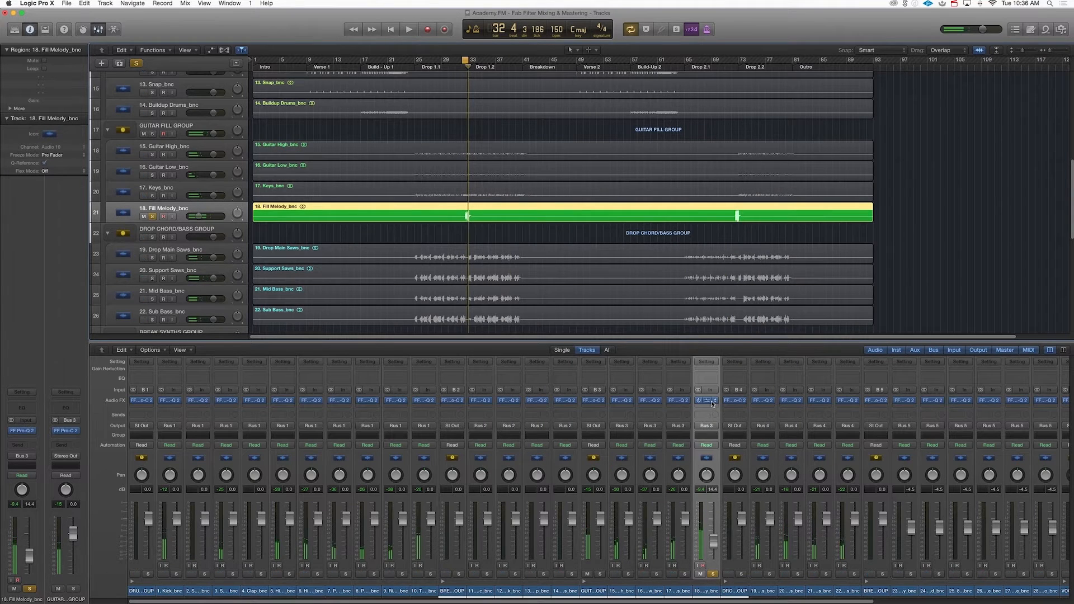
{"action": "left_click", "coordinate": [714, 401]}
{"action": "left_click", "coordinate": [555, 281]}
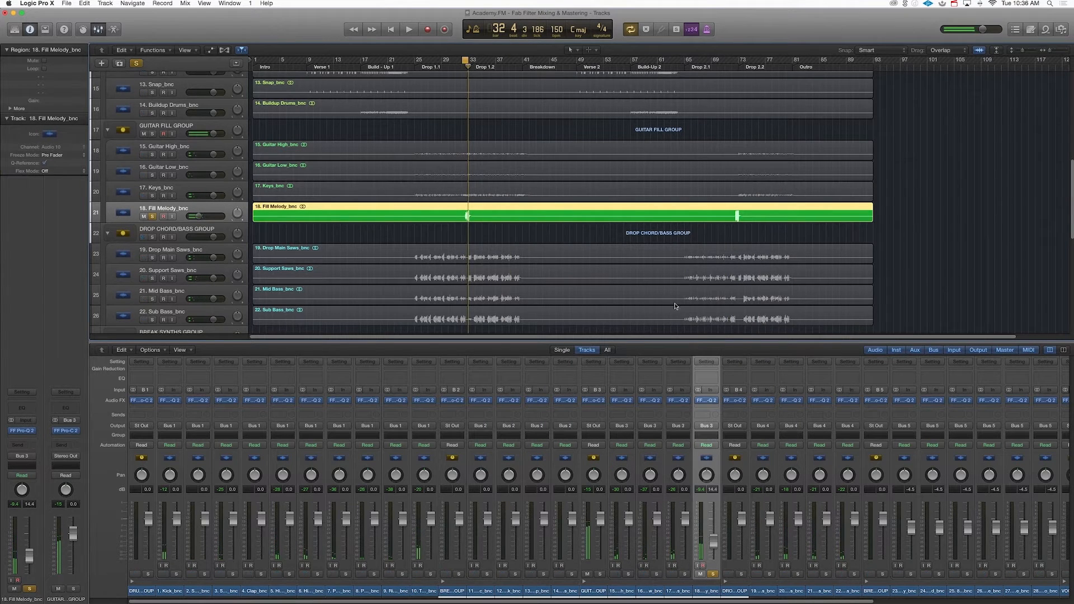
{"action": "left_click", "coordinate": [706, 400]}
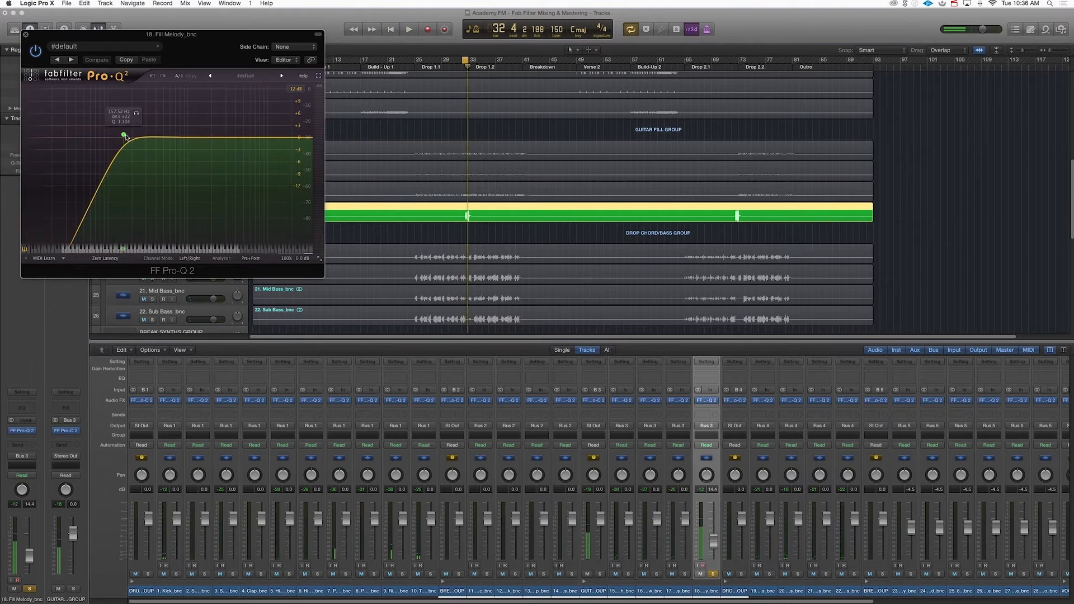
- In the Fill Melody EQ, raise the low cut and add a bell cut of about 5.2 dB near 579 Hz
{"action": "key", "text": "space"}
{"action": "left_click_drag", "start_coordinate": [137, 137], "coordinate": [169, 160]}
{"action": "key", "text": "space"}
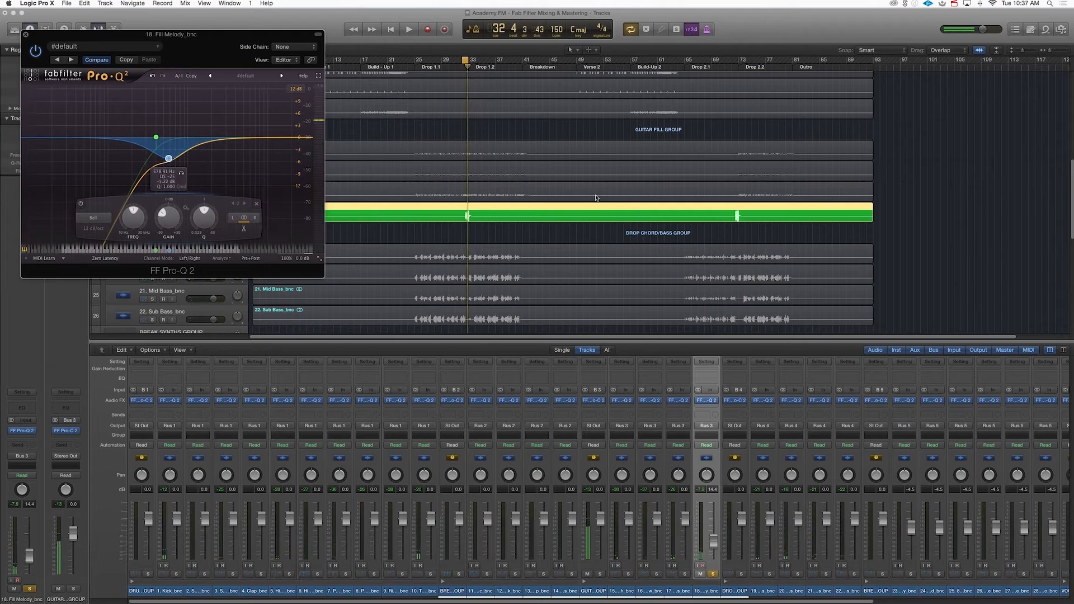
{"action": "key", "text": "space"}
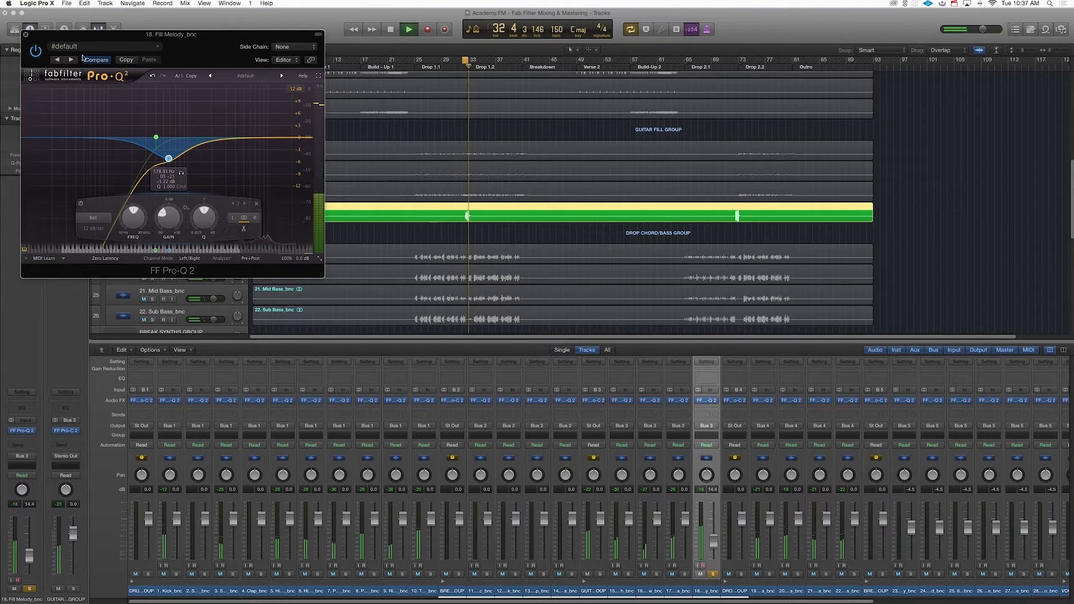
- Stop playback, close the Fill Melody EQ and unsolo the track
{"action": "key", "text": "space"}
{"action": "left_click", "coordinate": [26, 34]}
{"action": "left_click", "coordinate": [152, 216]}
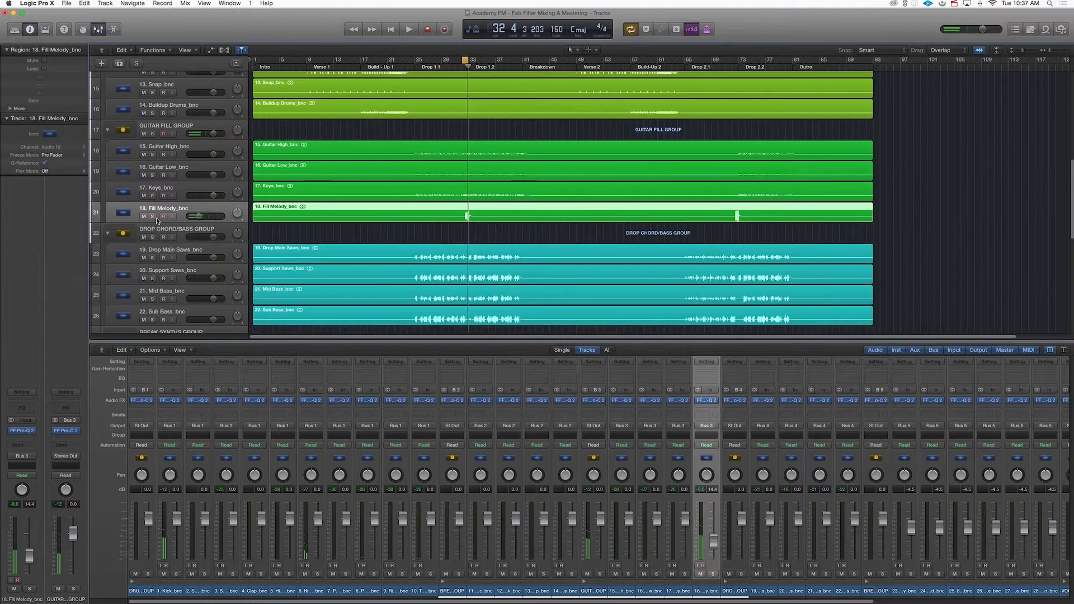
- Set the cycle range from bar 25 to bar 41, and play Drop Main Saws and Support Saws soloed together
{"action": "scroll", "coordinate": [464, 101], "scroll_direction": "down", "scroll_amount": 3}
{"action": "left_click_drag", "start_coordinate": [419, 58], "coordinate": [521, 59]}
{"action": "scroll", "coordinate": [187, 157], "scroll_direction": "down", "scroll_amount": 1}
{"action": "left_click", "coordinate": [178, 149]}
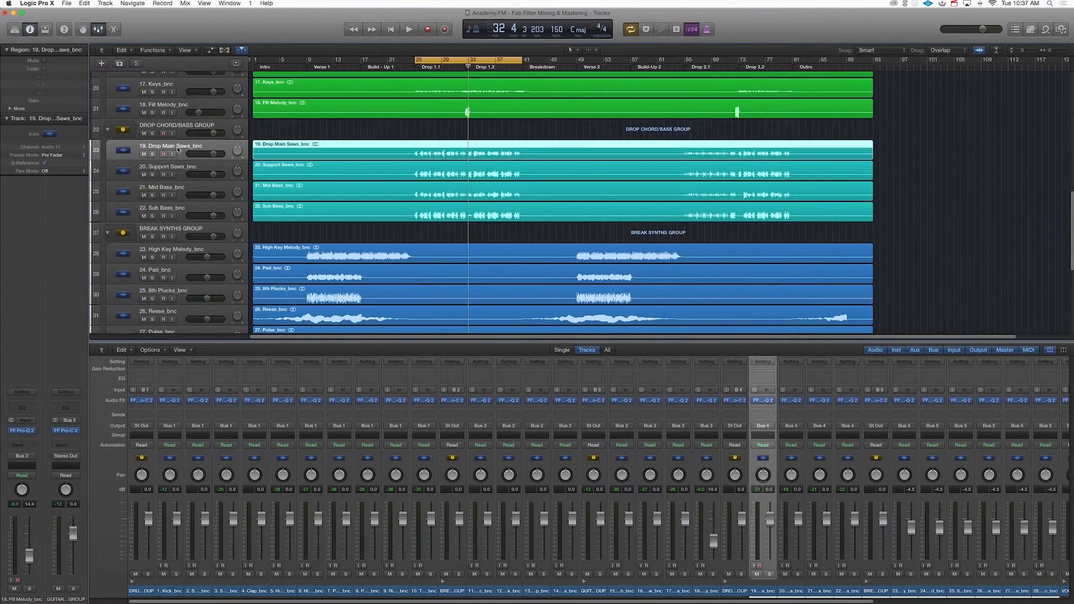
{"action": "left_click_drag", "start_coordinate": [152, 154], "coordinate": [157, 171]}
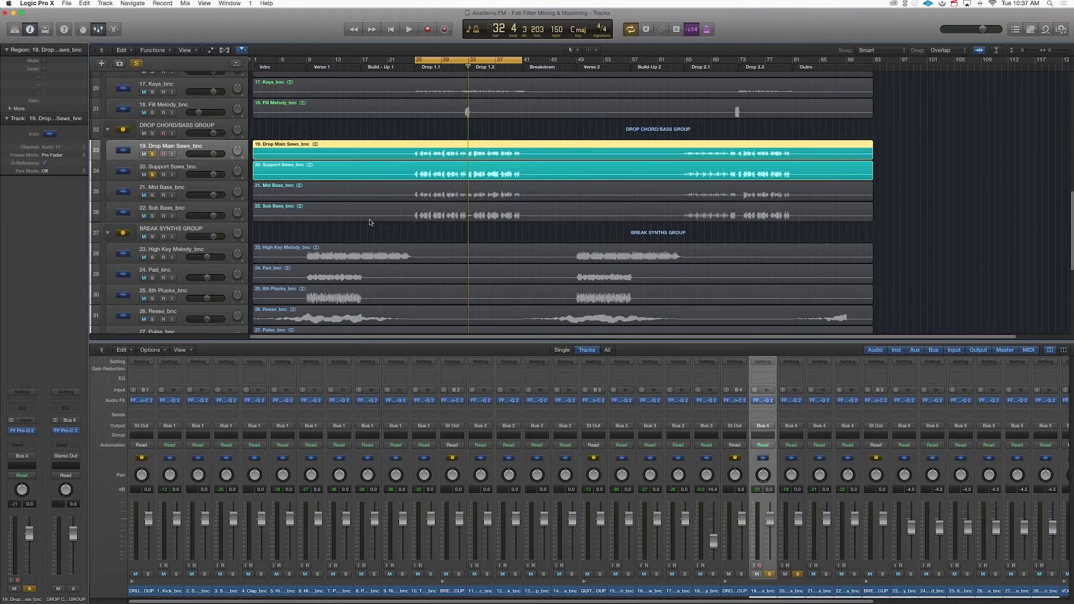
{"action": "key", "text": "space"}
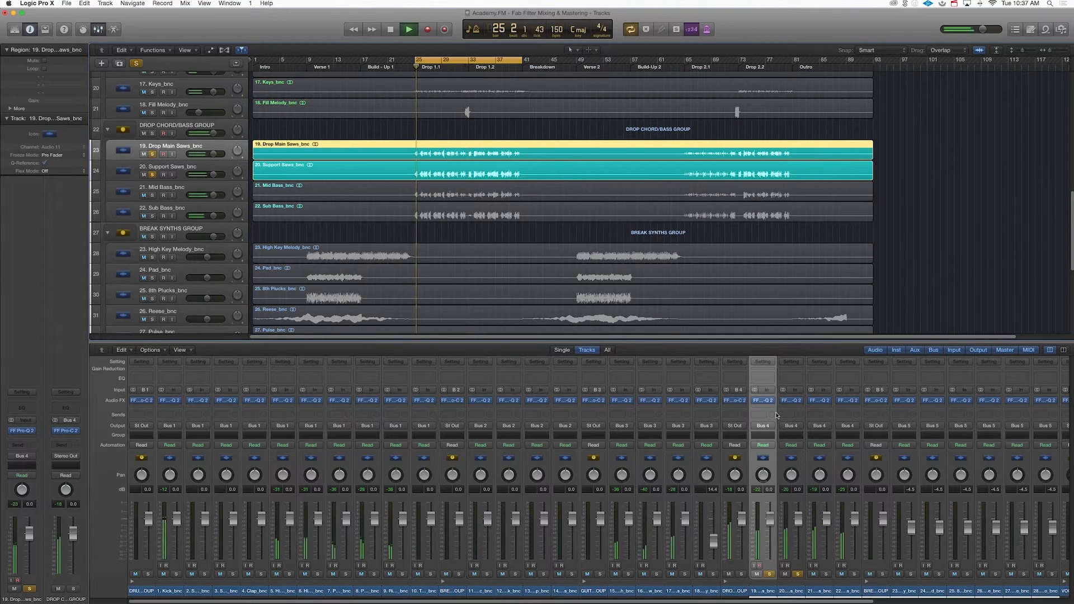
{"action": "key", "text": "space"}
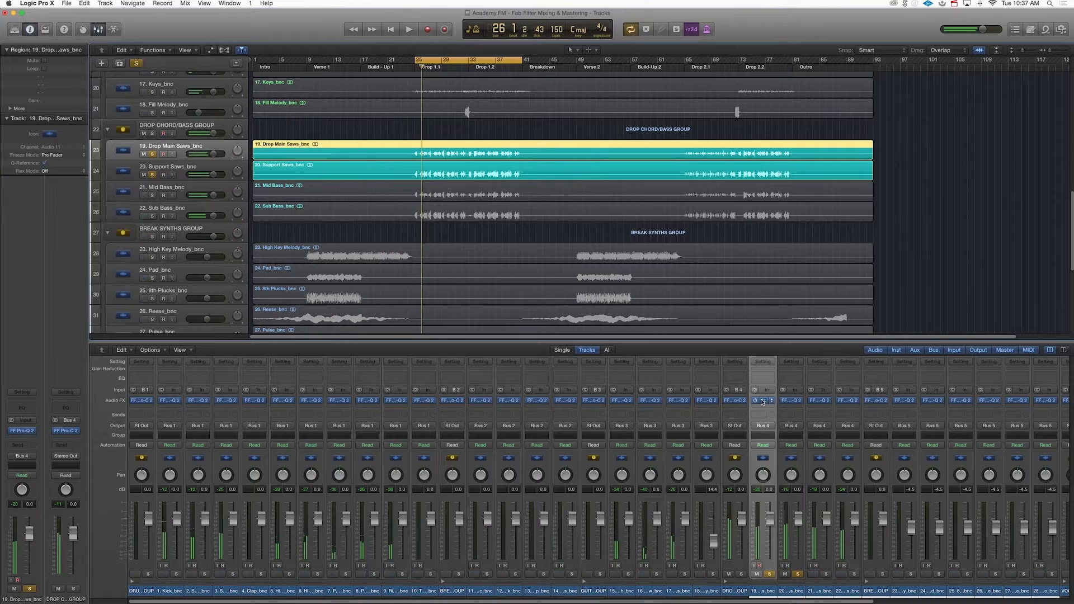
- Unsolo Support Saws and raise the low cut in the Drop Main Saws EQ to about 343 Hz during playback
{"action": "left_click", "coordinate": [764, 401]}
{"action": "left_click_drag", "start_coordinate": [220, 47], "coordinate": [614, 222]}
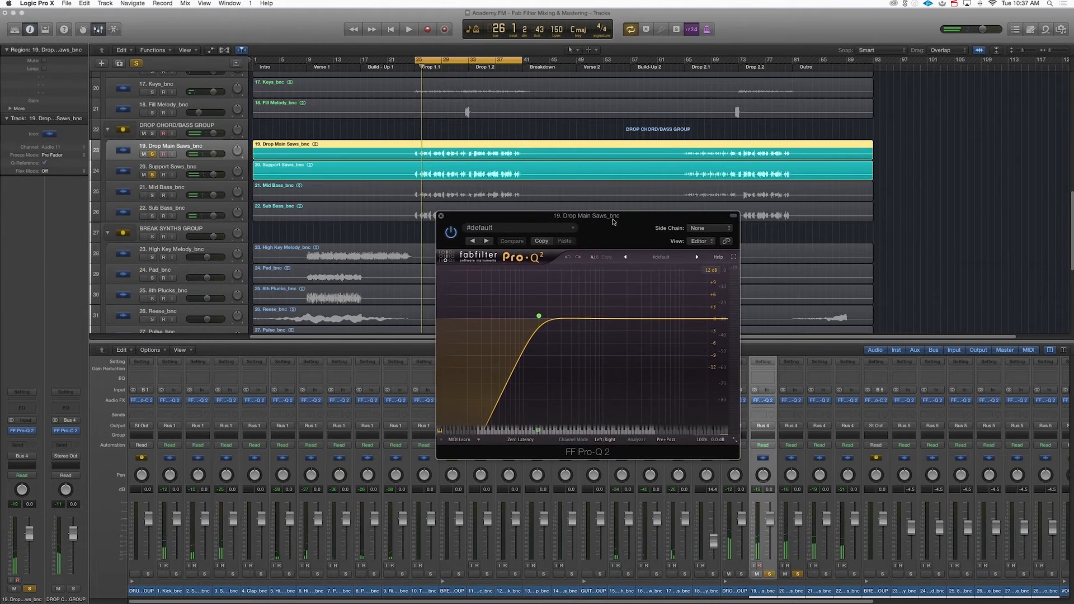
{"action": "left_click", "coordinate": [797, 574]}
{"action": "key", "text": "space"}
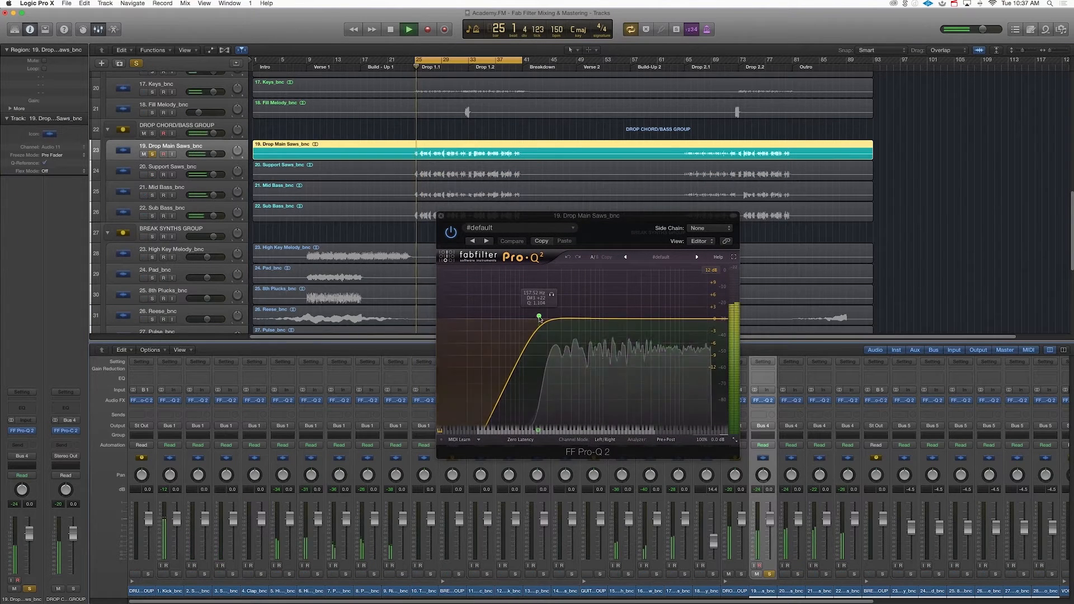
{"action": "left_click_drag", "start_coordinate": [538, 318], "coordinate": [566, 316]}
{"action": "key", "text": "space"}
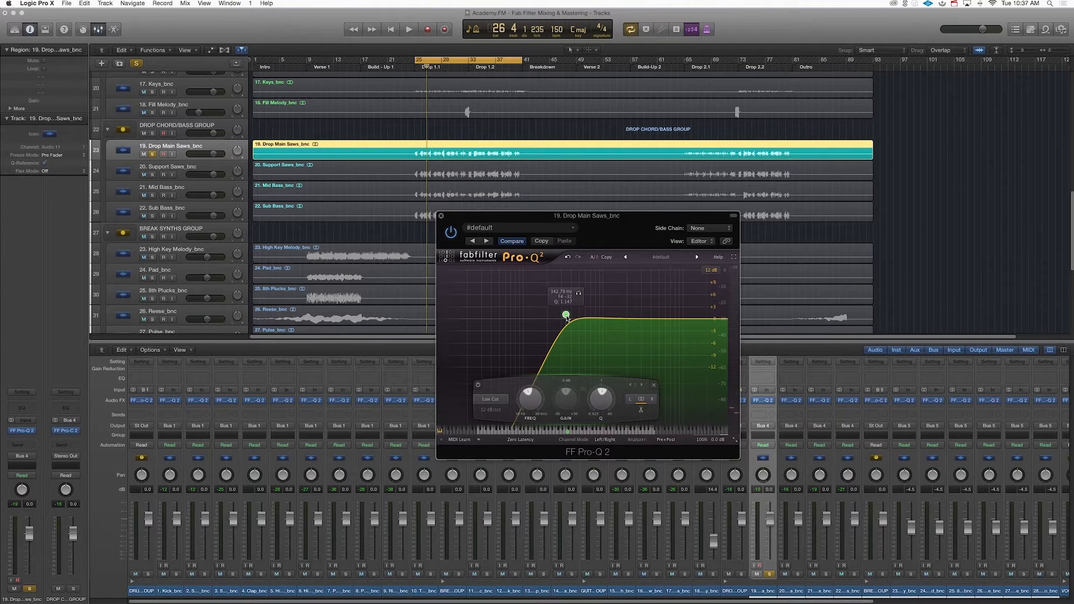
- Solo Mid Bass along with Drop Main Saws, and raise the Drop Main Saws low cut to about 464 Hz during playback
{"action": "left_click", "coordinate": [153, 196]}
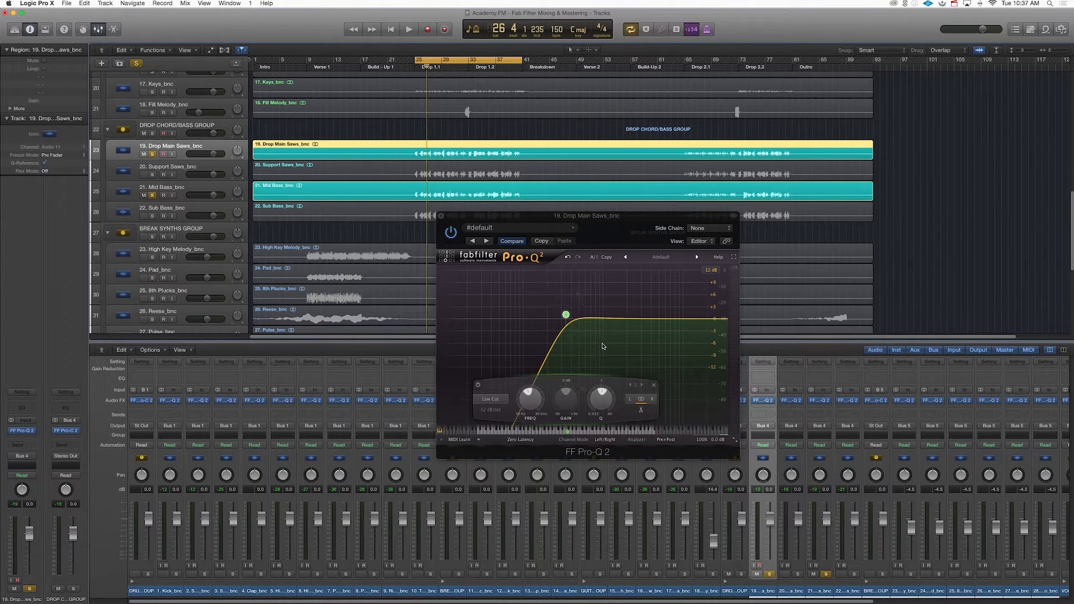
{"action": "key", "text": "space"}
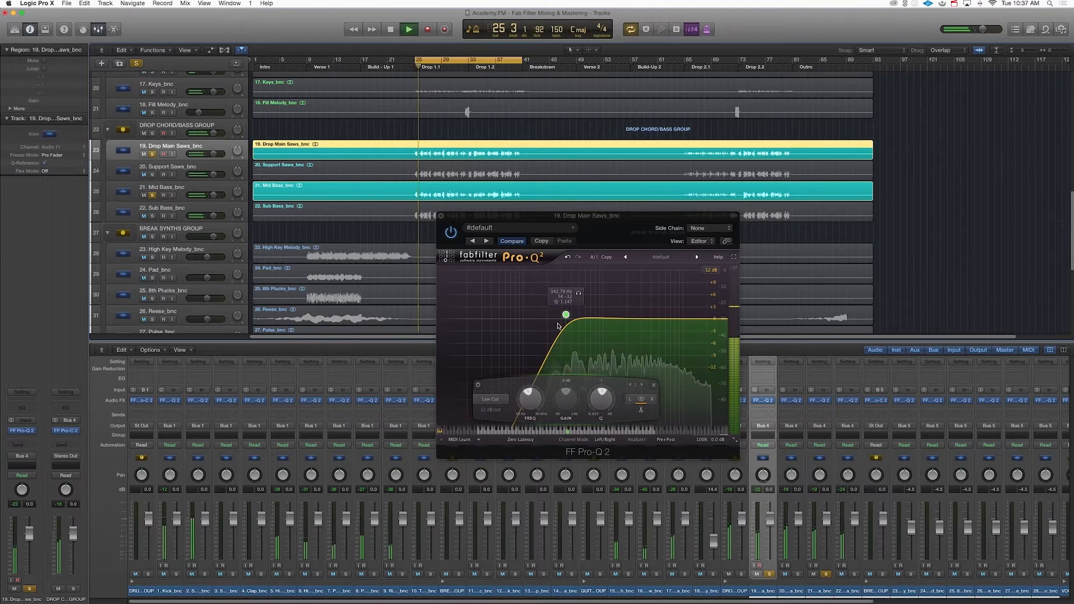
{"action": "left_click_drag", "start_coordinate": [565, 314], "coordinate": [576, 318]}
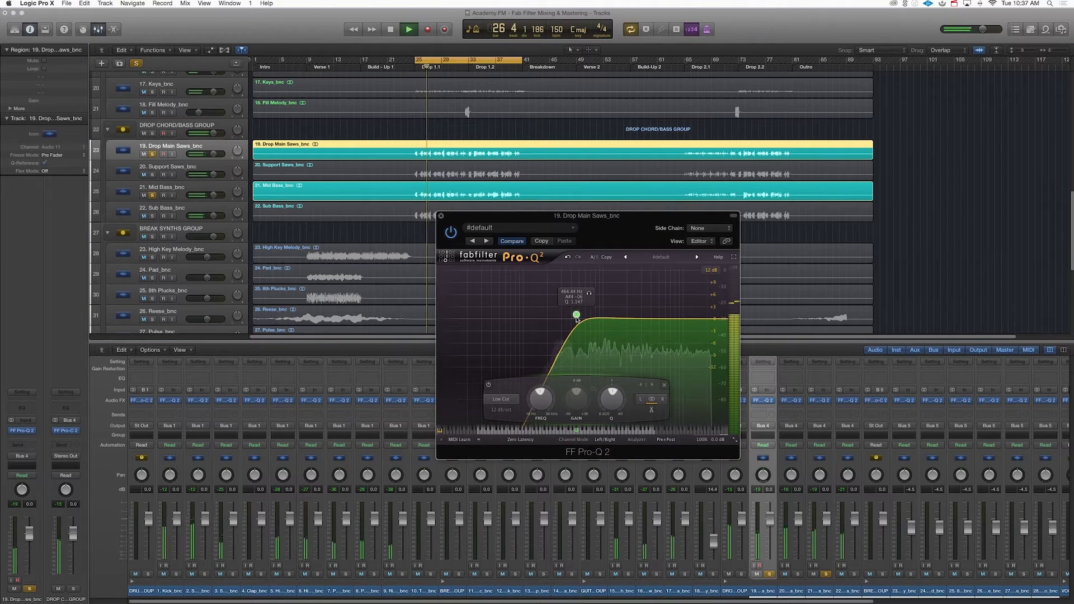
- Solo Support Saws as well and raise the low cut in its EQ to about 742 Hz
{"action": "left_click", "coordinate": [797, 574]}
{"action": "left_click", "coordinate": [789, 402]}
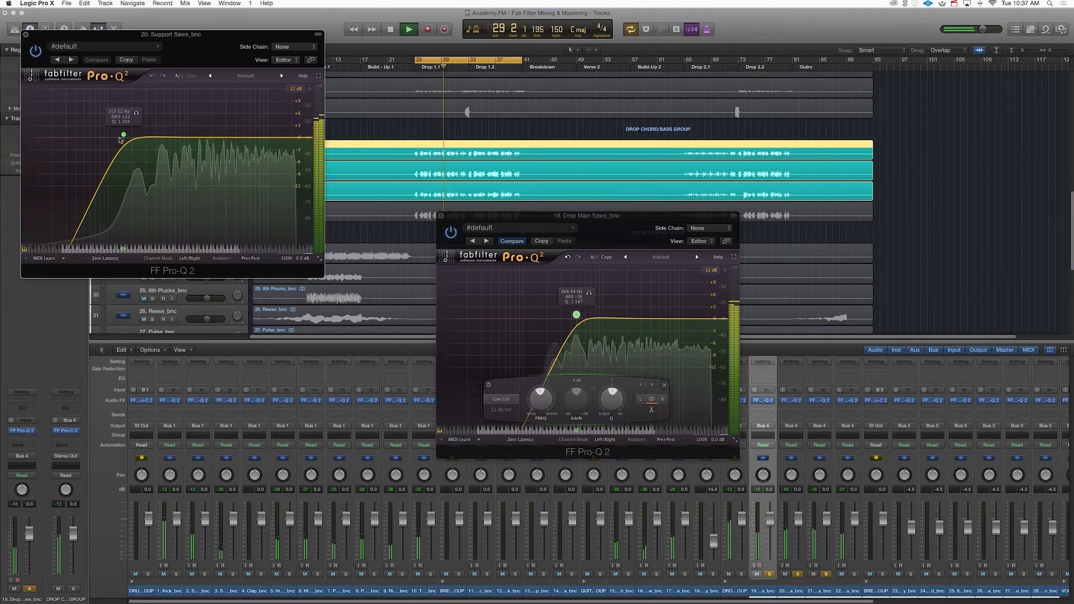
{"action": "left_click_drag", "start_coordinate": [146, 136], "coordinate": [174, 139]}
{"action": "key", "text": "space"}
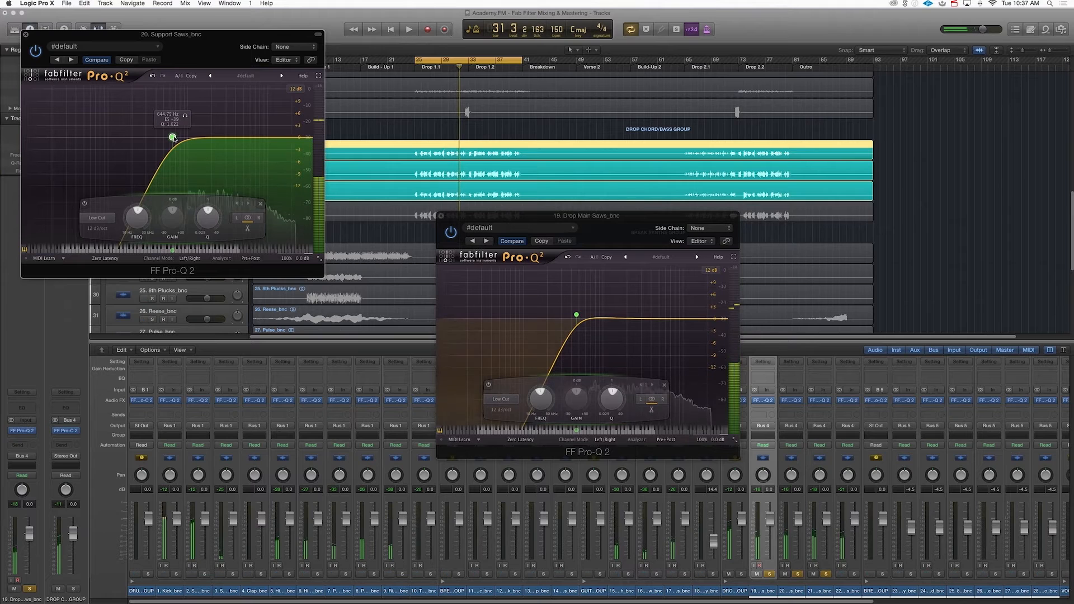
{"action": "left_click_drag", "start_coordinate": [206, 46], "coordinate": [314, 223]}
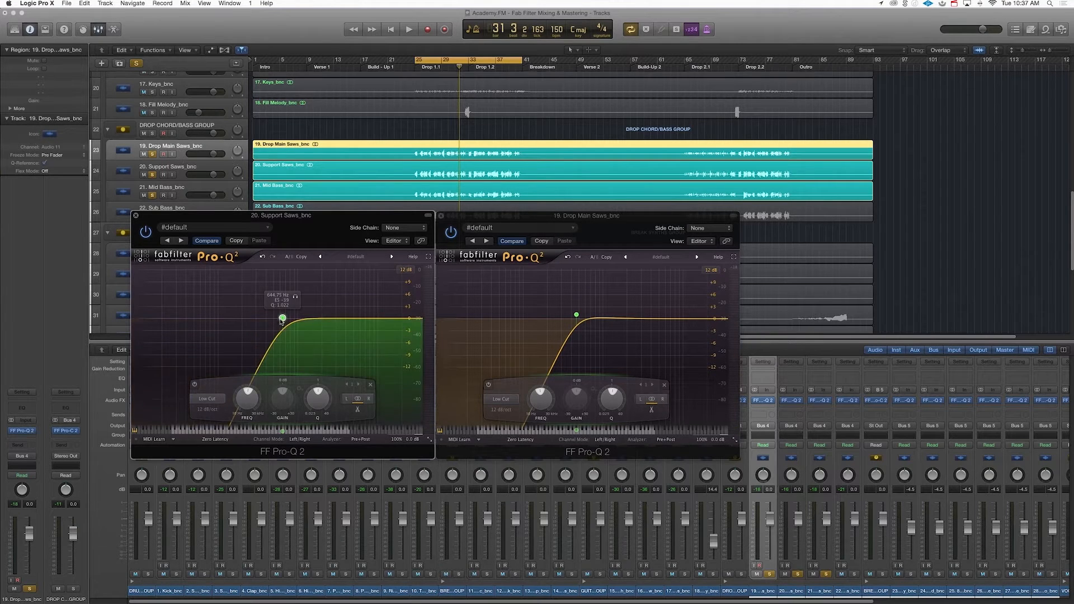
{"action": "left_click_drag", "start_coordinate": [282, 318], "coordinate": [285, 322]}
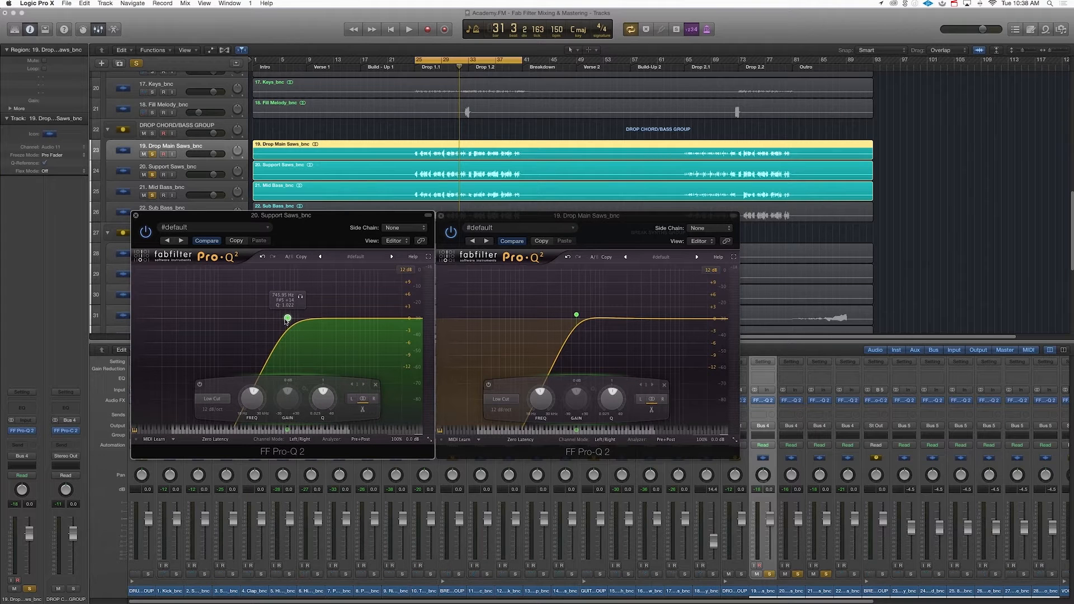
- Arrange the Drop Main Saws and Support Saws EQ windows next to each other, away from the track headers, and play the drop briefly
{"action": "left_click_drag", "start_coordinate": [559, 215], "coordinate": [756, 130]}
{"action": "left_click_drag", "start_coordinate": [378, 211], "coordinate": [737, 126]}
{"action": "key", "text": "space"}
{"action": "key", "text": "space"}
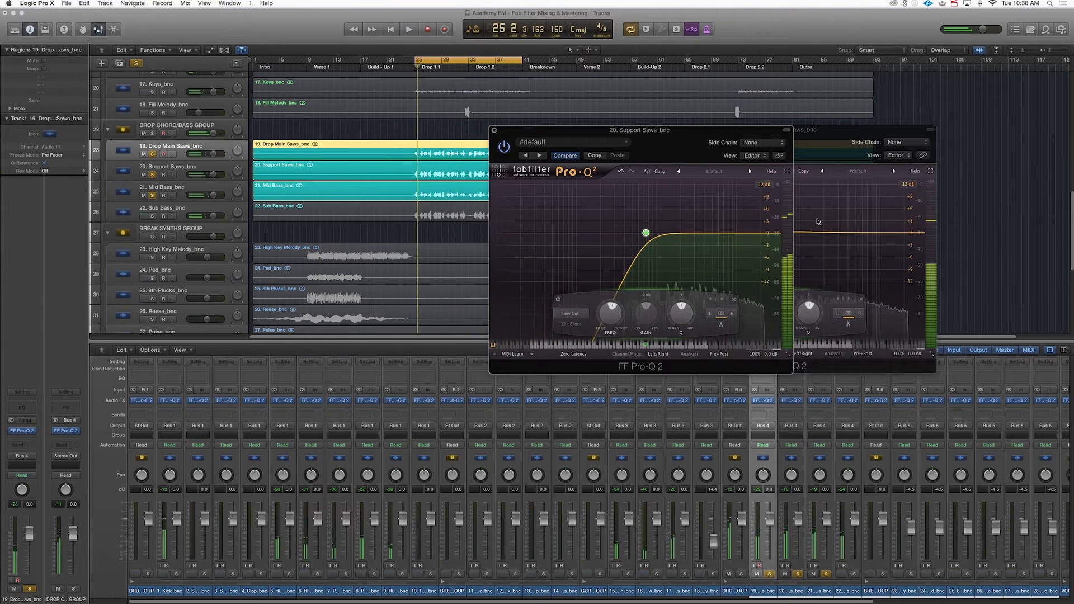
{"action": "left_click_drag", "start_coordinate": [843, 133], "coordinate": [921, 135]}
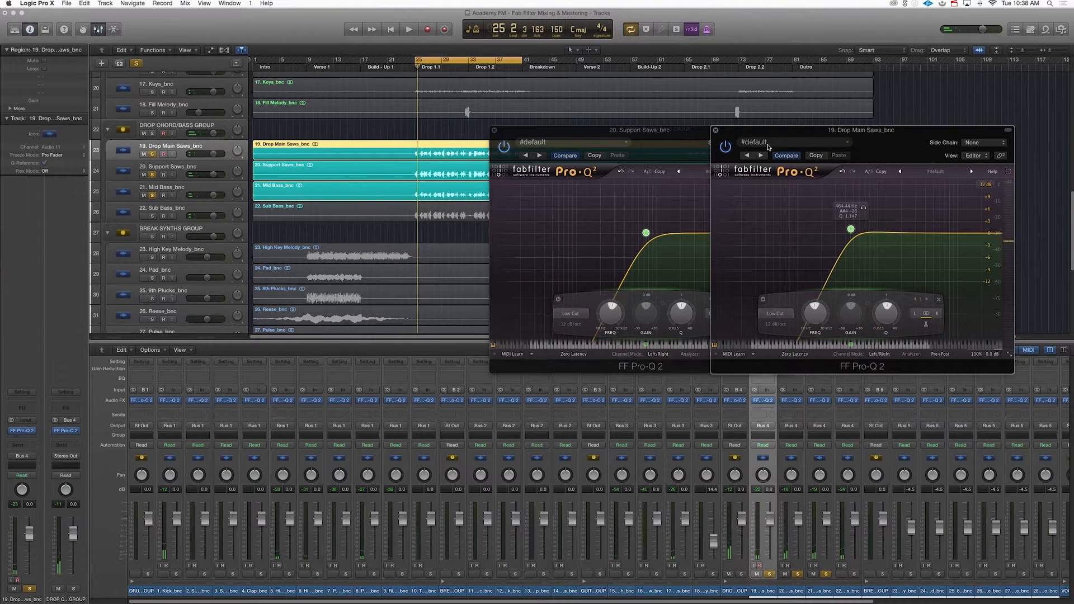
{"action": "left_click", "coordinate": [691, 132]}
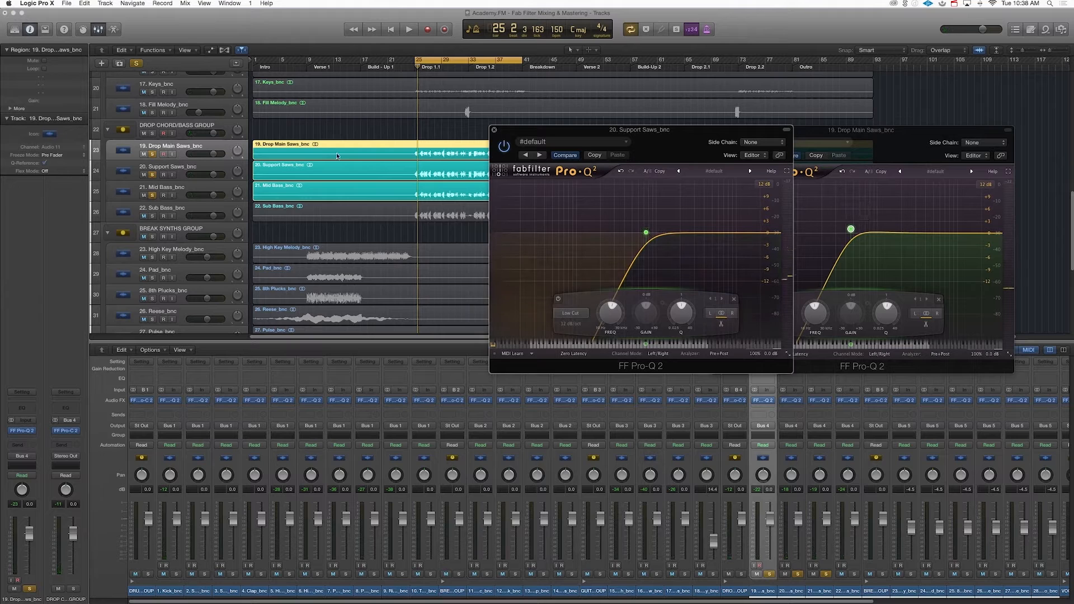
- Add a high cut at about 13 kHz to the Drop Main Saws EQ during playback
{"action": "left_click", "coordinate": [831, 135]}
{"action": "key", "text": "space"}
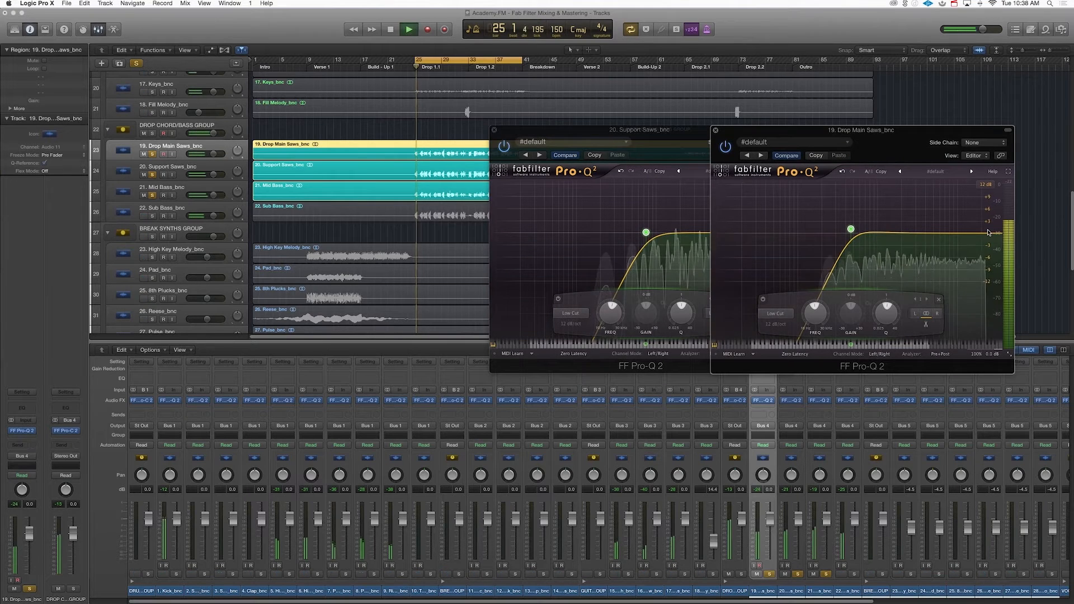
{"action": "double_click", "coordinate": [971, 233]}
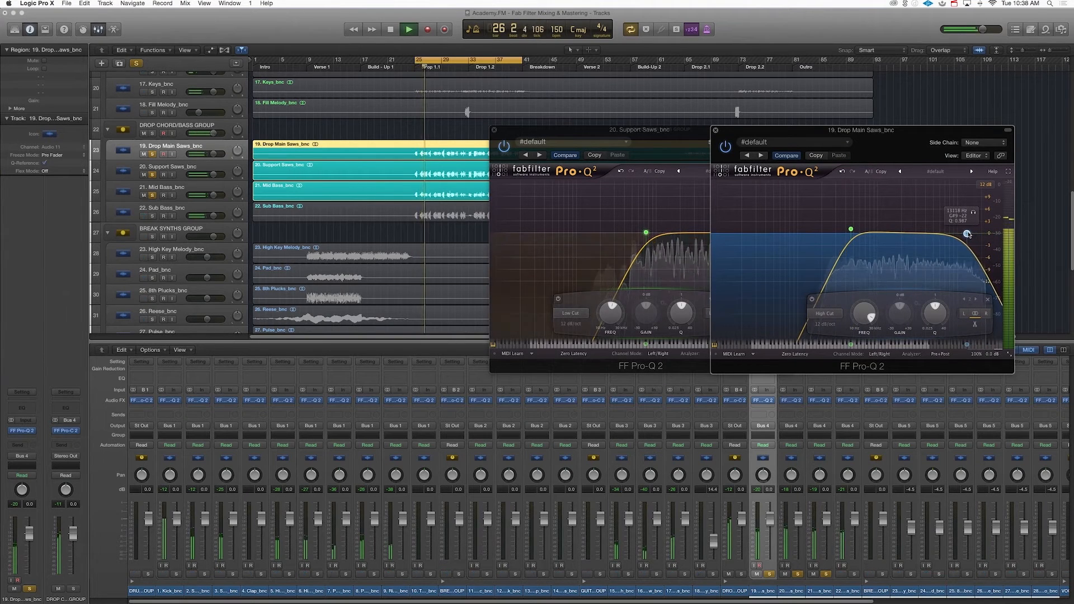
{"action": "key", "text": "space"}
- Add a high cut to the Support Saws EQ and set it to about 14.5 kHz during playback
{"action": "left_click", "coordinate": [699, 130]}
{"action": "key", "text": "space"}
{"action": "double_click", "coordinate": [742, 235]}
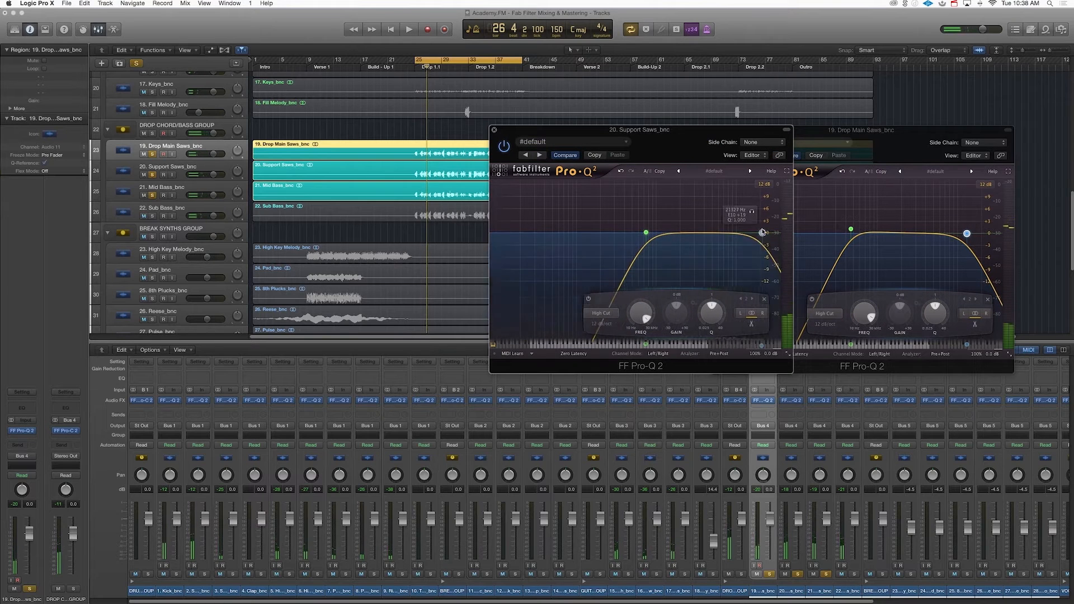
{"action": "left_click_drag", "start_coordinate": [743, 235], "coordinate": [750, 234]}
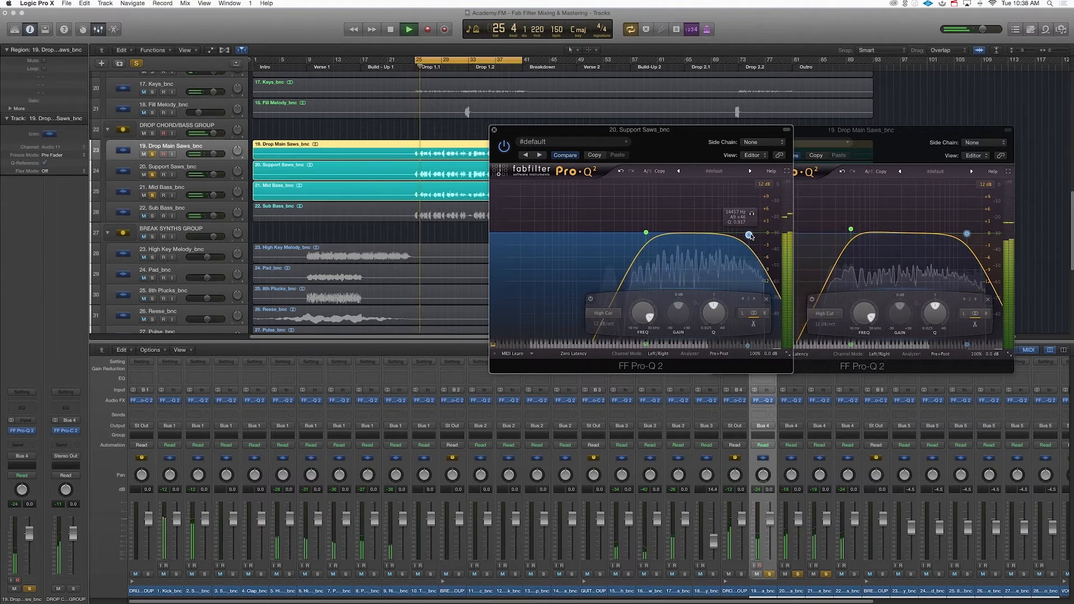
{"action": "key", "text": "space"}
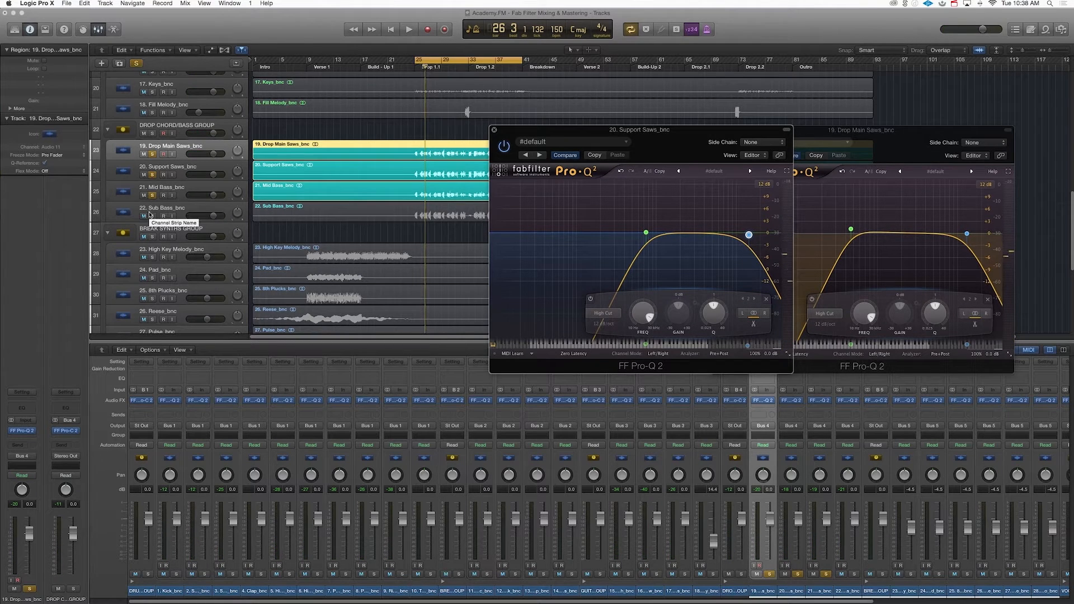
- Solo Sub Bass along with the other drop tracks and raise its volume to about +4.5 dB during playback
{"action": "left_click", "coordinate": [152, 216]}
{"action": "key", "text": "space"}
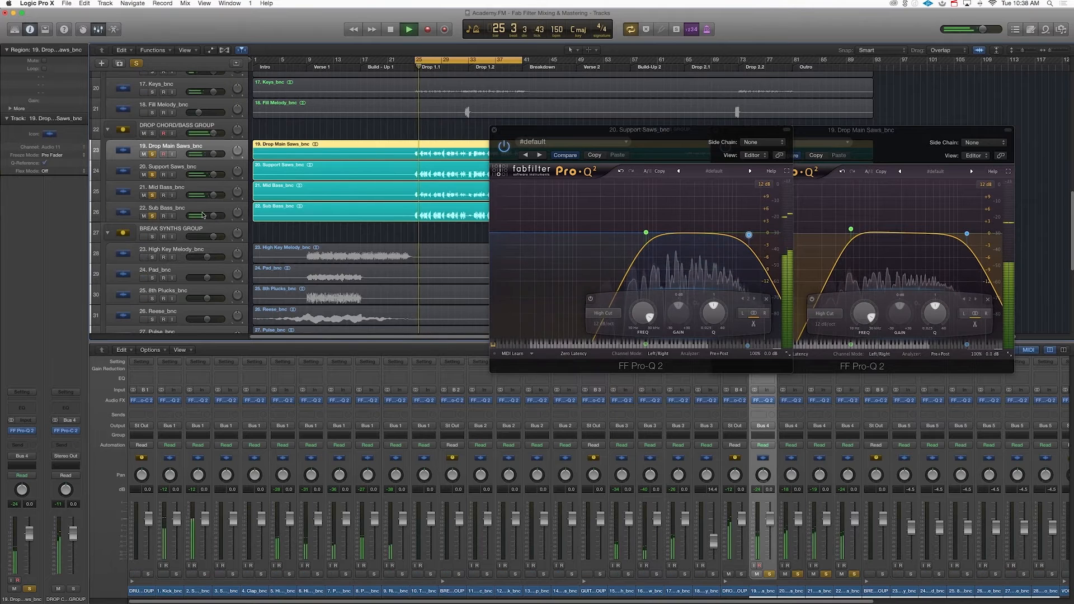
{"action": "left_click_drag", "start_coordinate": [202, 215], "coordinate": [220, 214]}
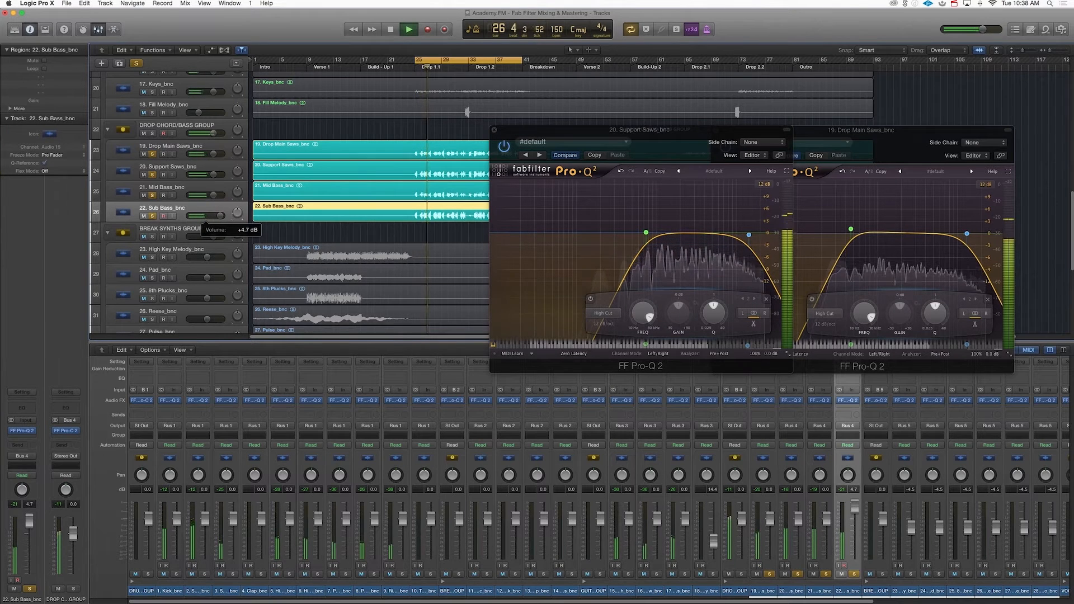
{"action": "key", "text": "space"}
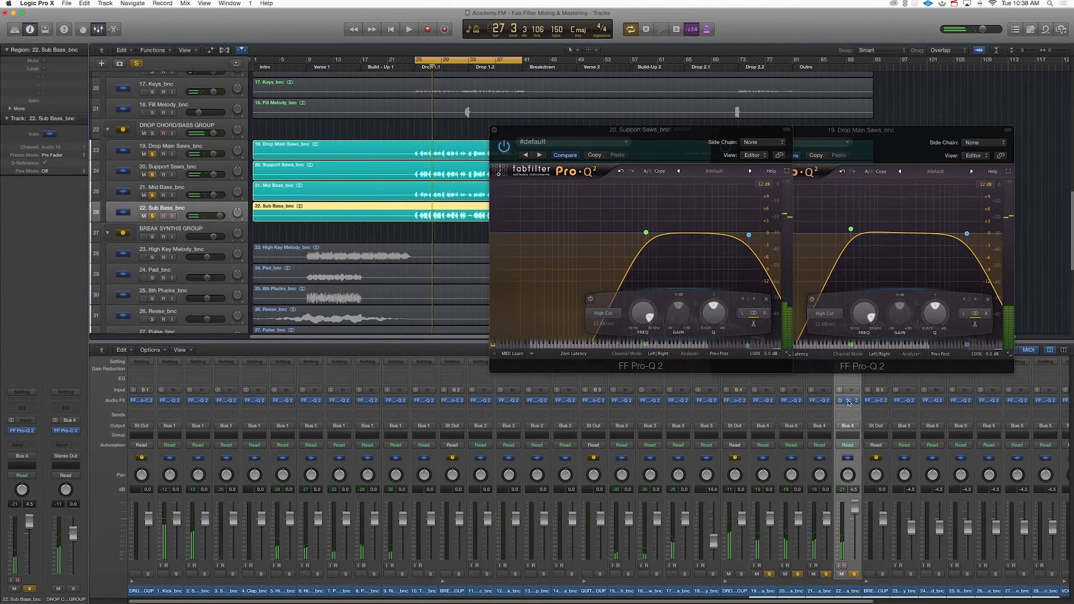
- Lower the low cut in the Sub Bass EQ to about 20 Hz and set the track's volume to about +1.4 dB
{"action": "left_click", "coordinate": [848, 400]}
{"action": "left_click_drag", "start_coordinate": [125, 137], "coordinate": [53, 138]}
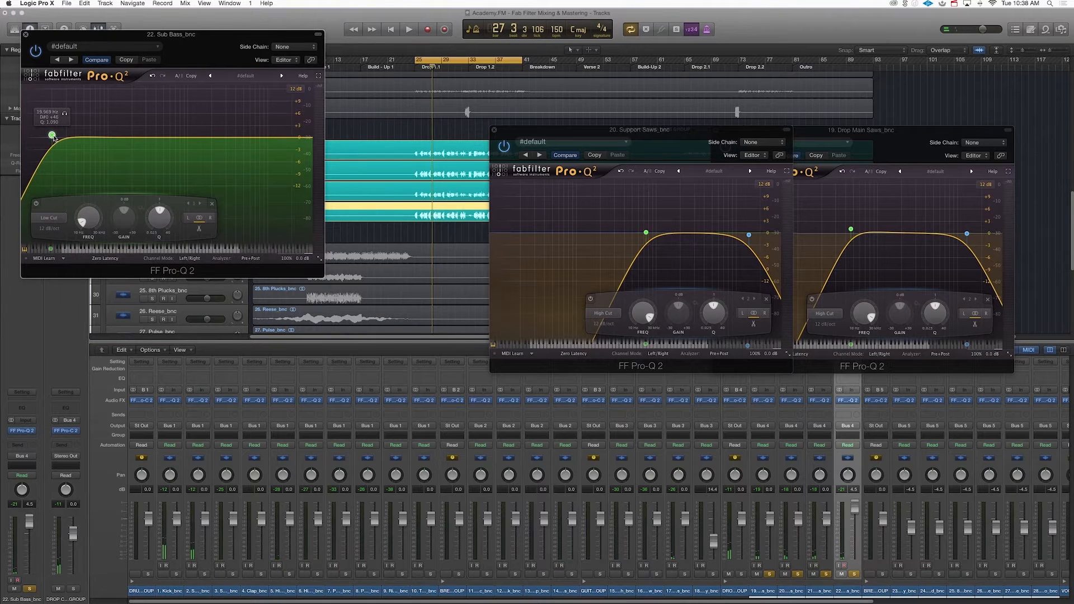
{"action": "key", "text": "space"}
{"action": "left_click", "coordinate": [26, 35]}
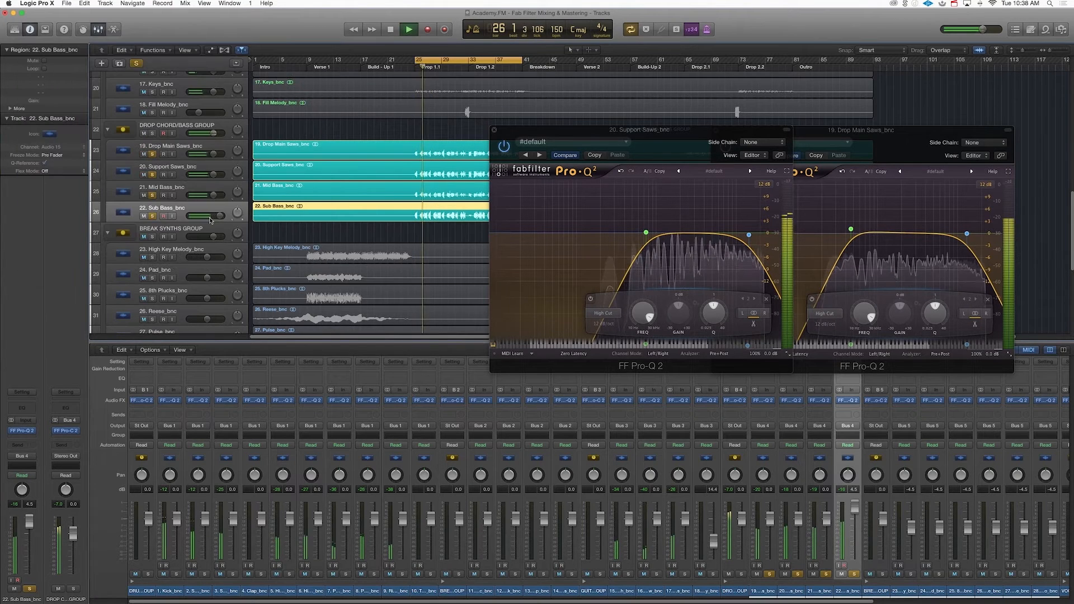
{"action": "left_click_drag", "start_coordinate": [210, 220], "coordinate": [221, 220]}
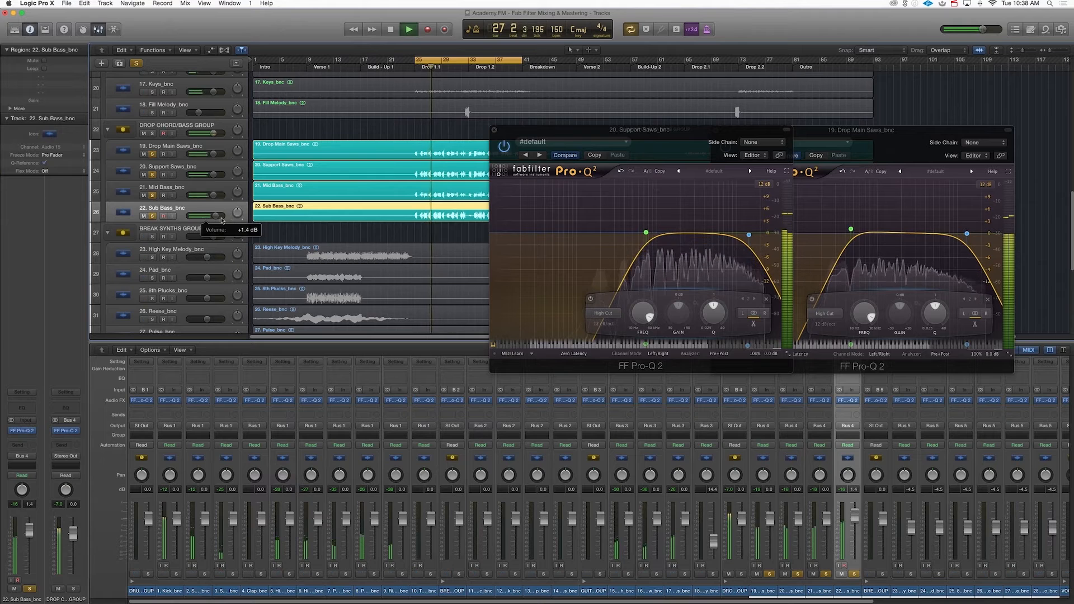
- Stop playback, close the Support Saws and Drop Main Saws EQs and unsolo all the drop tracks
{"action": "left_click", "coordinate": [494, 130]}
{"action": "key", "text": "space"}
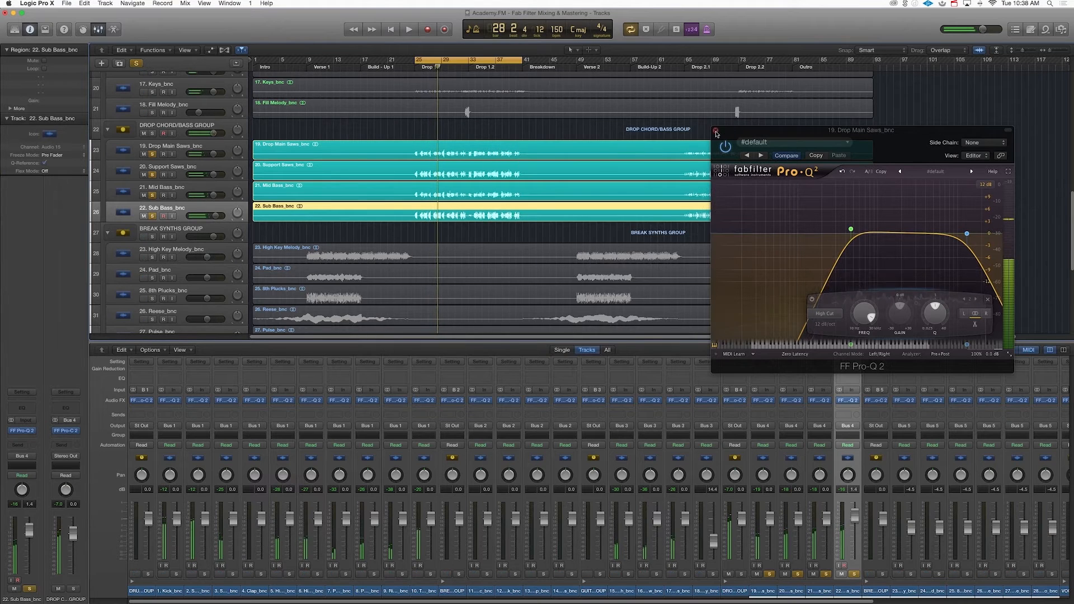
{"action": "left_click", "coordinate": [716, 131]}
{"action": "left_click", "coordinate": [152, 152]}
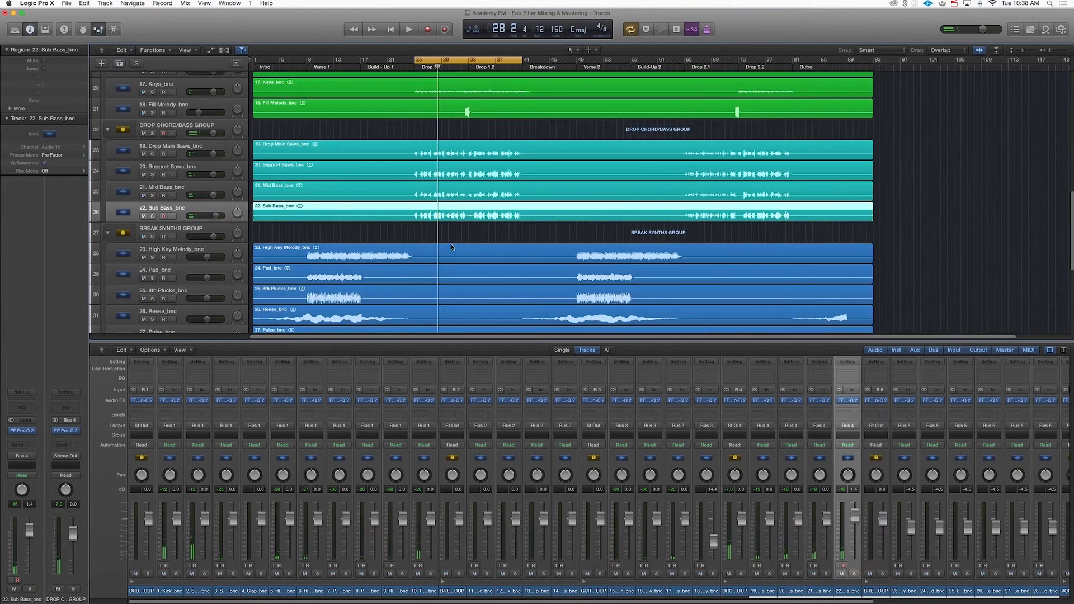
- Look over the track groups from percussion to vocals and play the start of the drop with nothing soloed
{"action": "scroll", "coordinate": [473, 250], "scroll_direction": "down", "scroll_amount": 5}
{"action": "scroll", "coordinate": [473, 250], "scroll_direction": "down", "scroll_amount": 3}
{"action": "scroll", "coordinate": [473, 249], "scroll_direction": "up", "scroll_amount": 3}
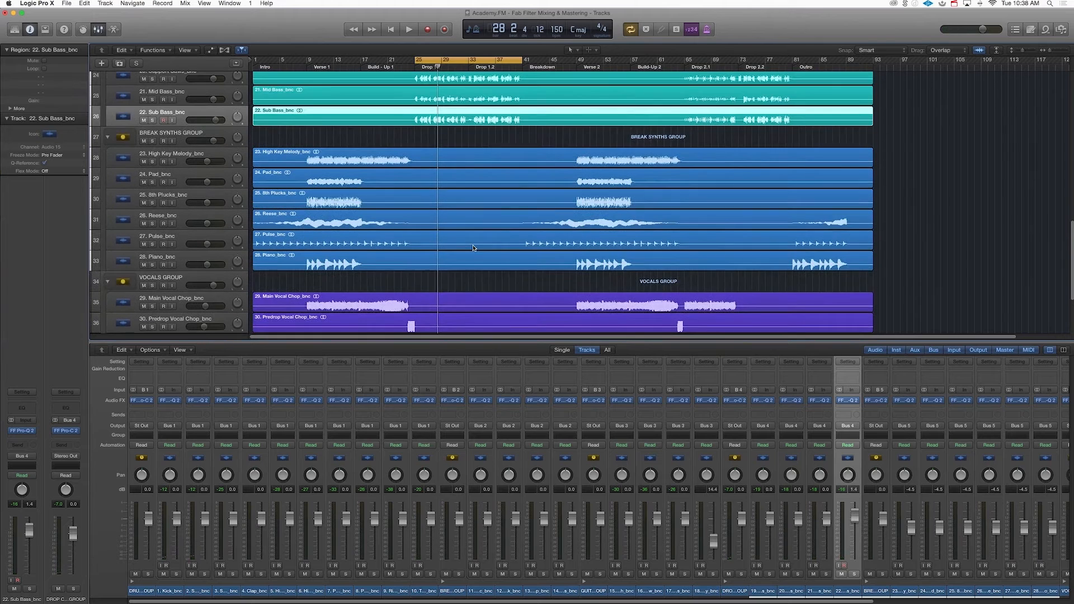
{"action": "scroll", "coordinate": [472, 248], "scroll_direction": "up", "scroll_amount": 2}
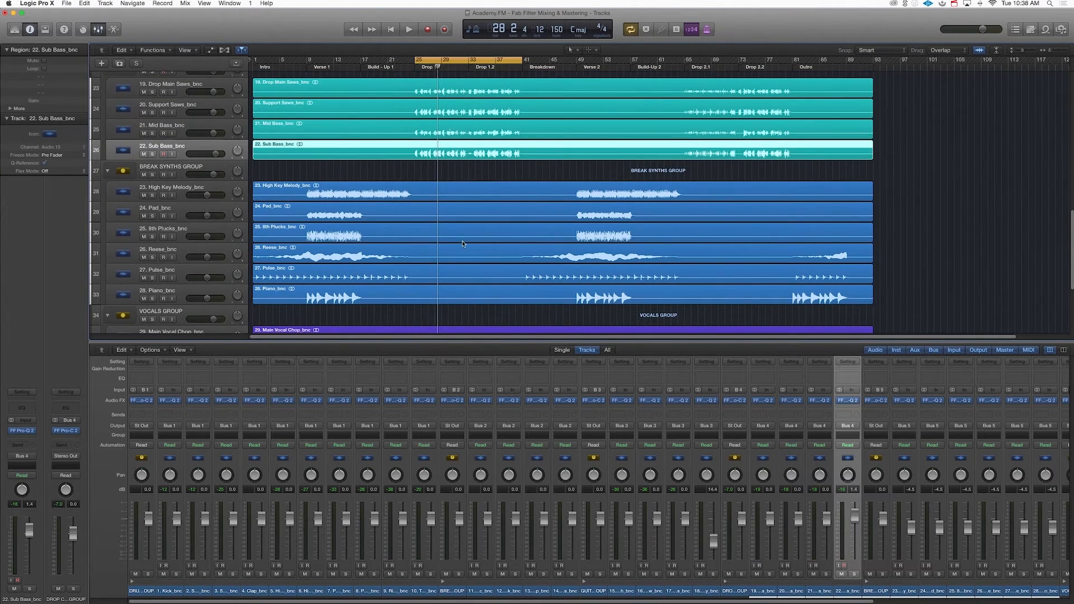
{"action": "scroll", "coordinate": [462, 244], "scroll_direction": "up", "scroll_amount": 10}
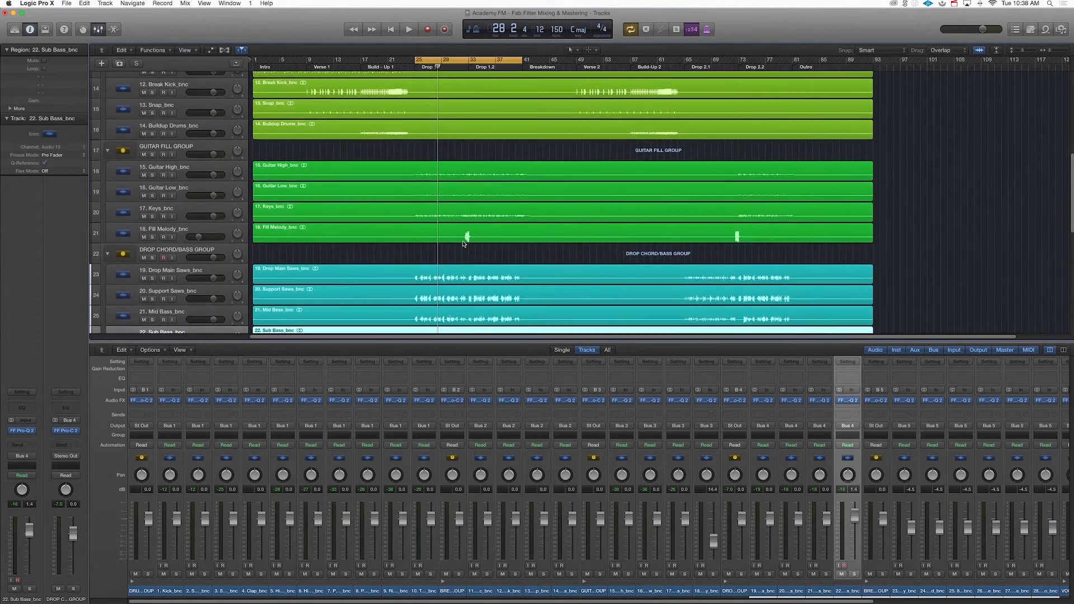
{"action": "scroll", "coordinate": [463, 244], "scroll_direction": "up", "scroll_amount": 3}
{"action": "key", "text": "space"}
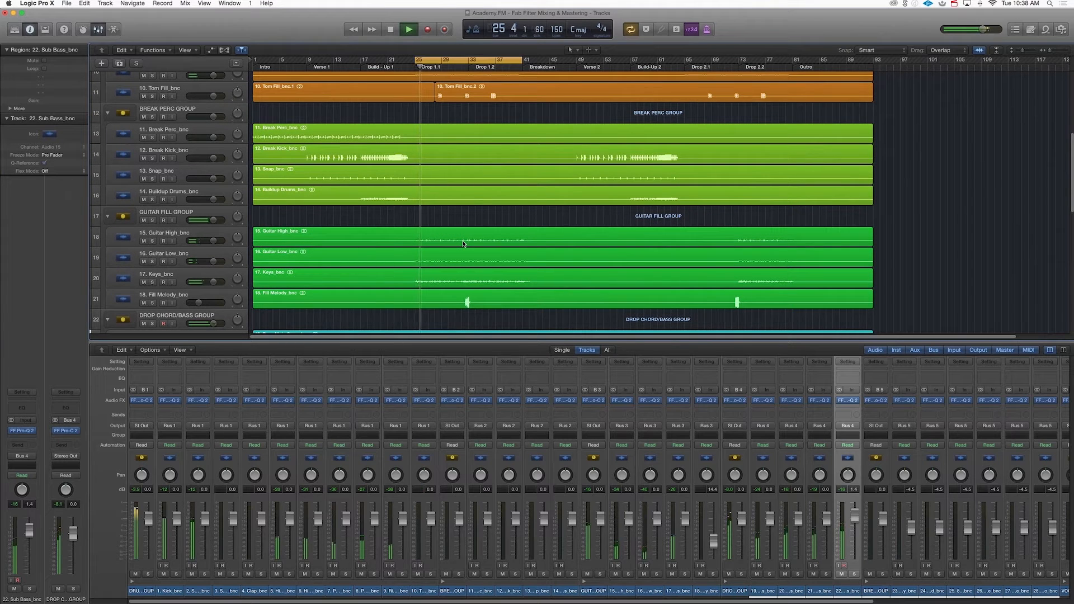
{"action": "key", "text": "space"}
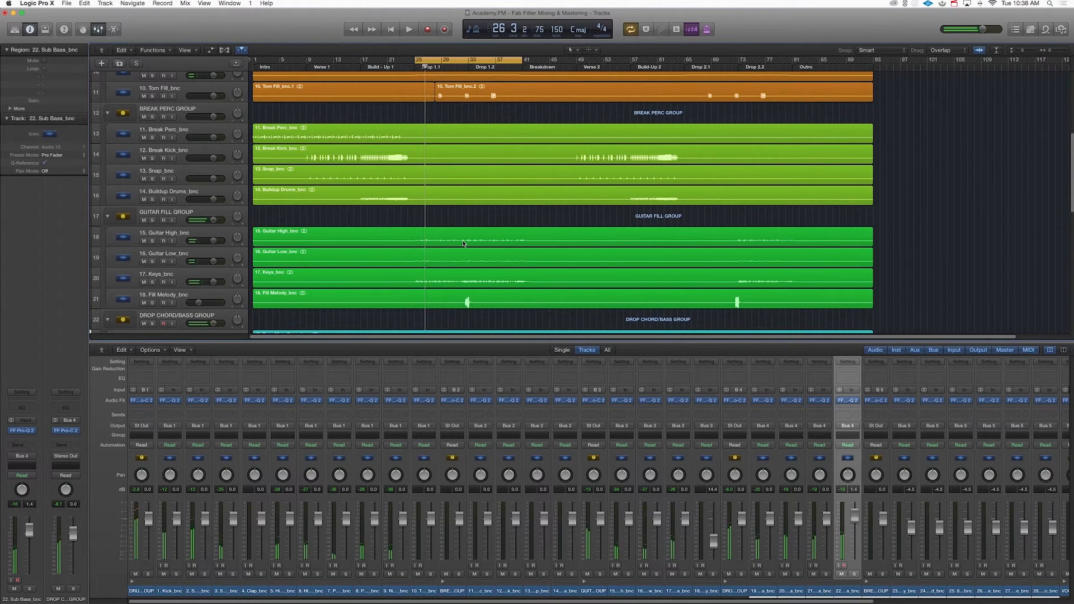
{"action": "scroll", "coordinate": [463, 243], "scroll_direction": "down", "scroll_amount": 3}
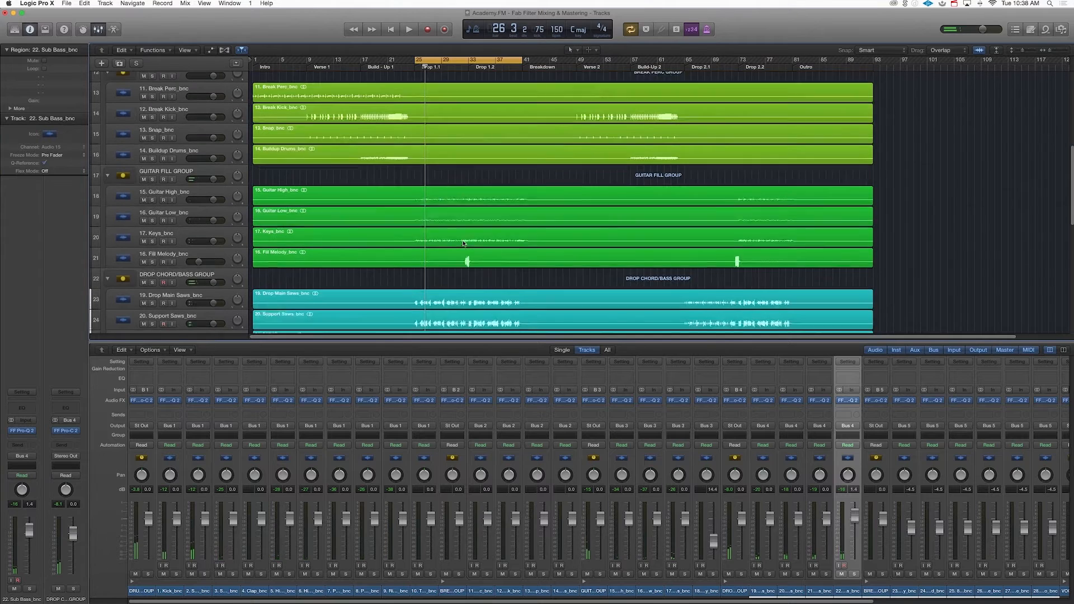
{"action": "scroll", "coordinate": [462, 221], "scroll_direction": "down", "scroll_amount": 2}
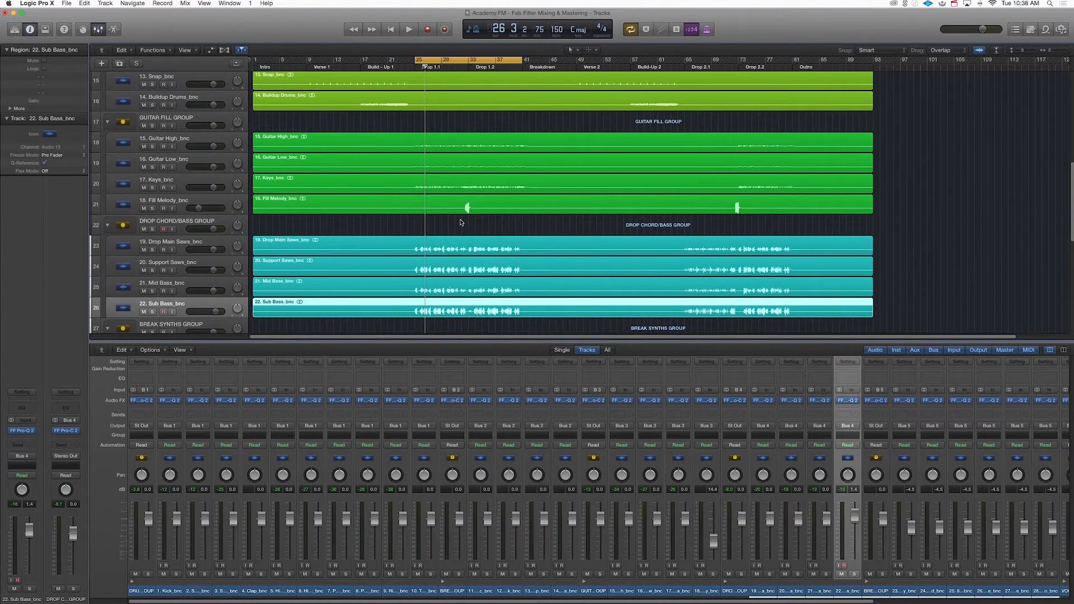
{"action": "scroll", "coordinate": [461, 222], "scroll_direction": "down", "scroll_amount": 4}
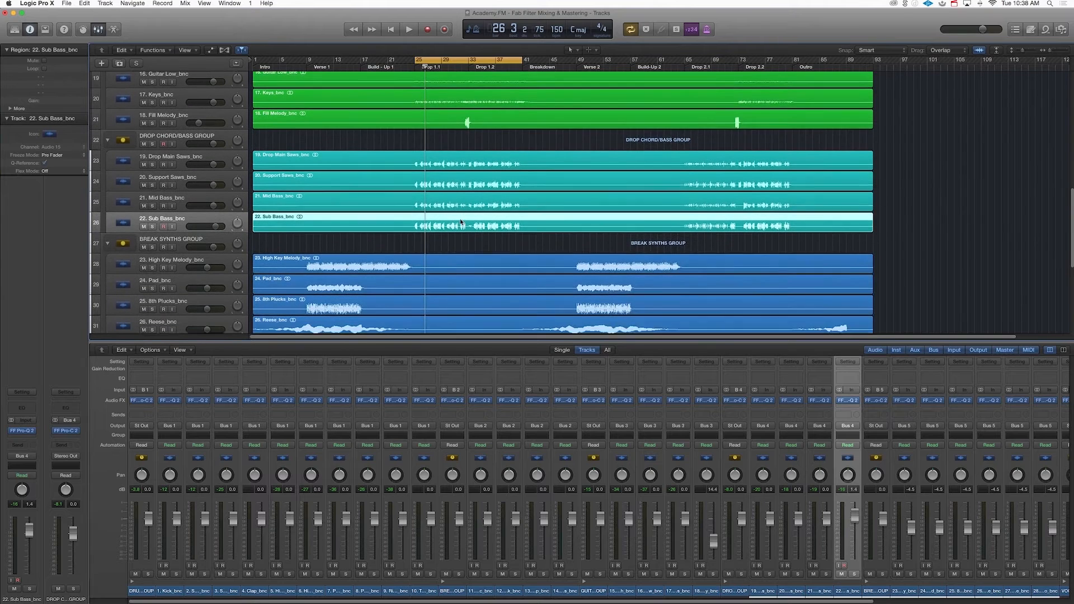
{"action": "scroll", "coordinate": [460, 221], "scroll_direction": "down", "scroll_amount": 6}
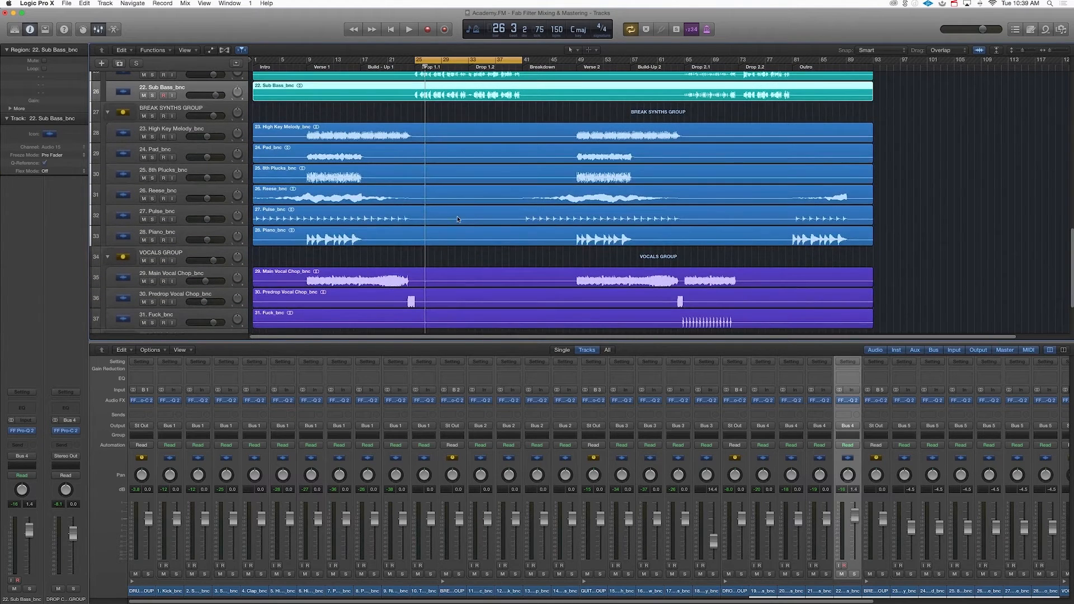
{"action": "scroll", "coordinate": [473, 206], "scroll_direction": "up", "scroll_amount": 3}
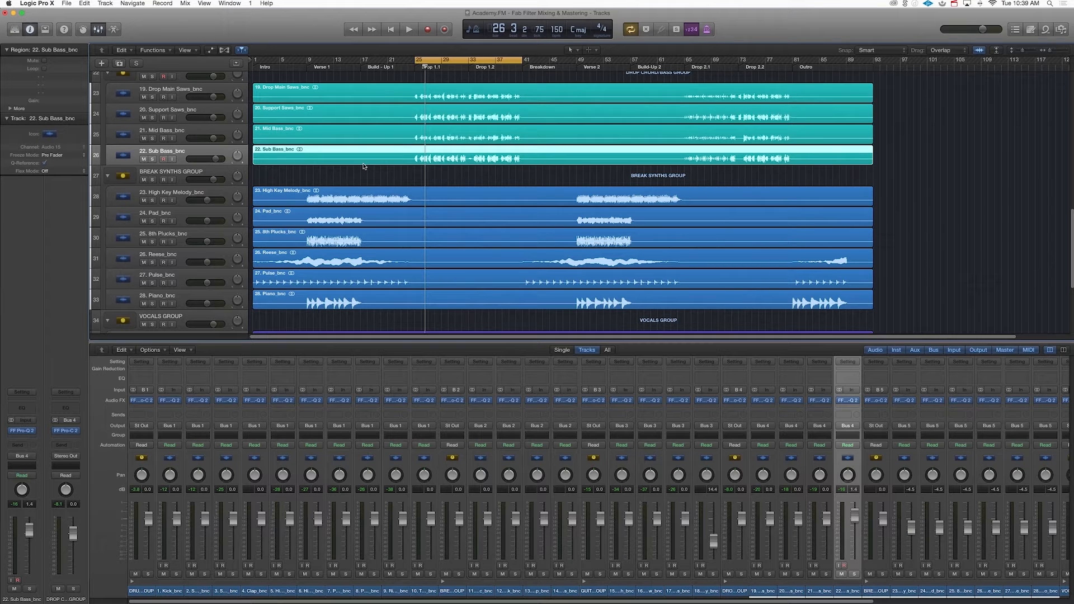
- Play Drop Main Saws and Mid Bass soloed together to check them, and unsolo both tracks
{"action": "left_click", "coordinate": [154, 99]}
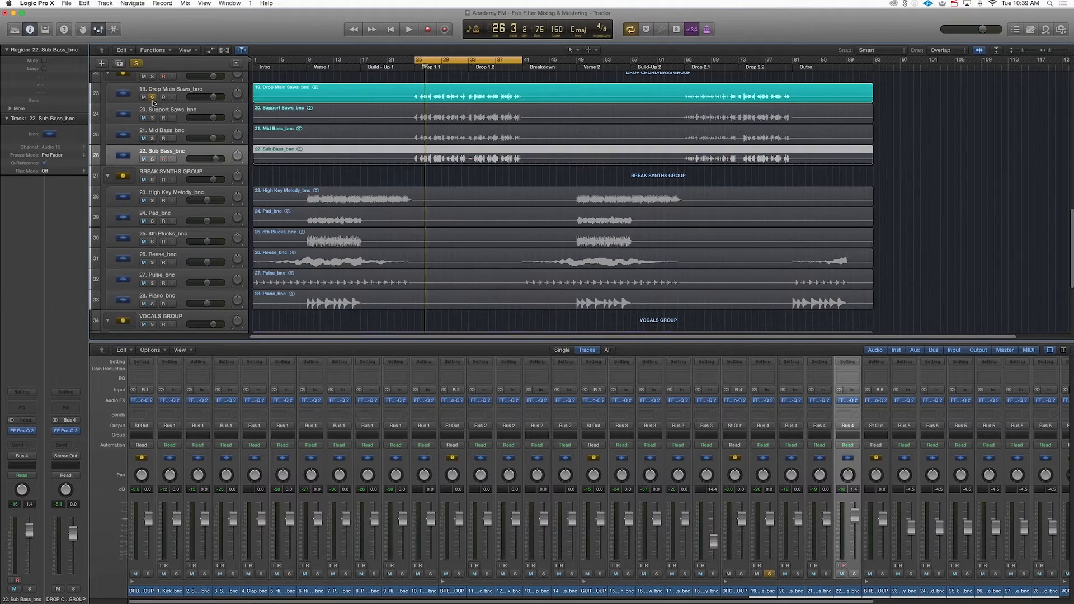
{"action": "left_click", "coordinate": [151, 138]}
{"action": "left_click", "coordinate": [179, 95]}
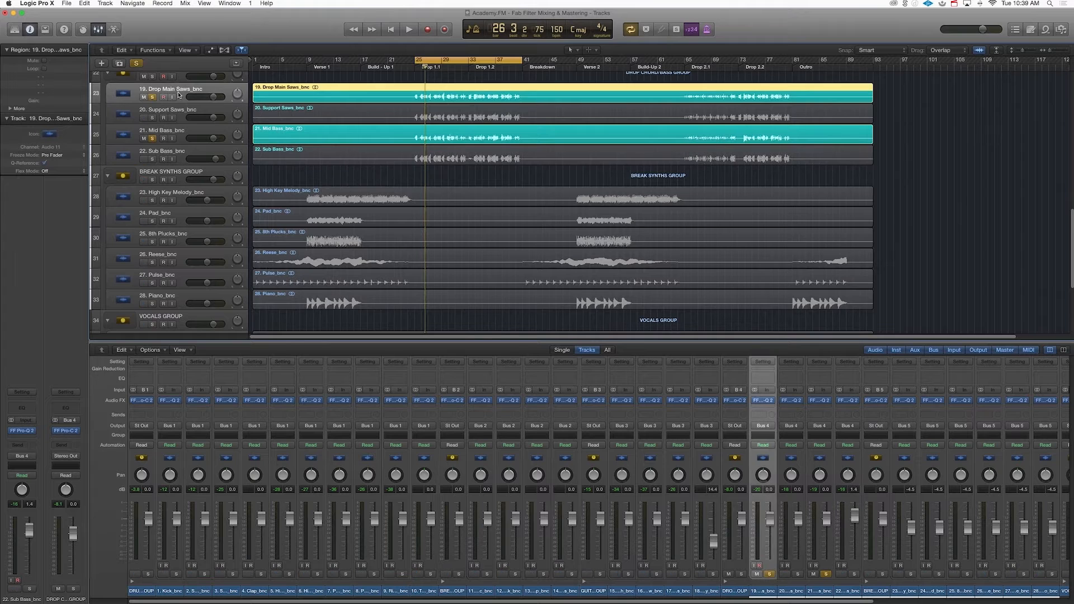
{"action": "left_click", "coordinate": [180, 130]}
{"action": "key", "text": "space"}
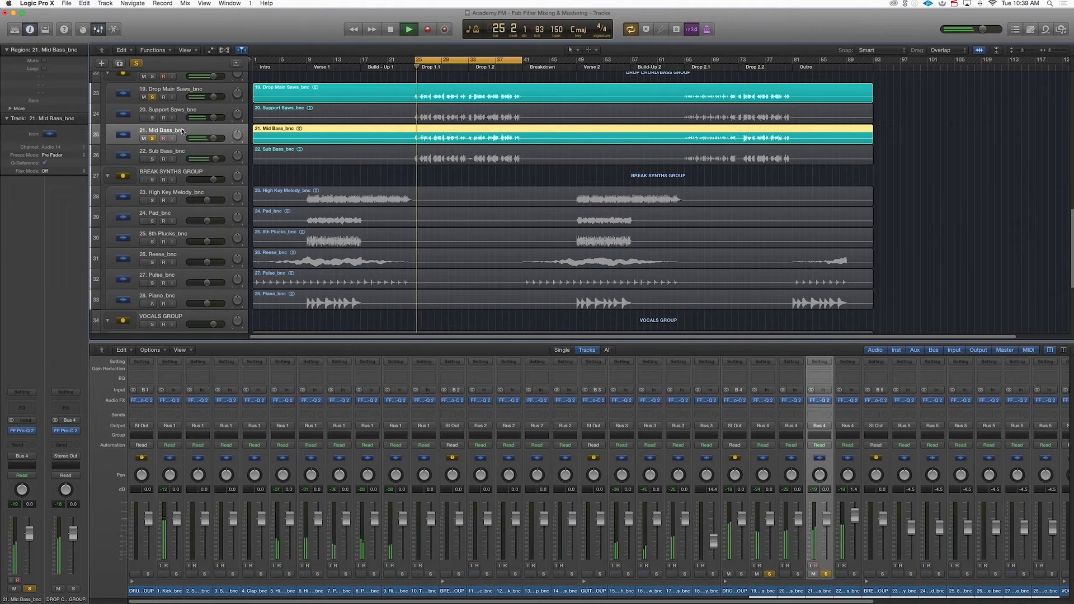
{"action": "key", "text": "space"}
{"action": "left_click", "coordinate": [152, 138]}
- Set the cycle range from bar 9 to bar 25 and select the High Key Melody track
{"action": "scroll", "coordinate": [306, 171], "scroll_direction": "down", "scroll_amount": 2}
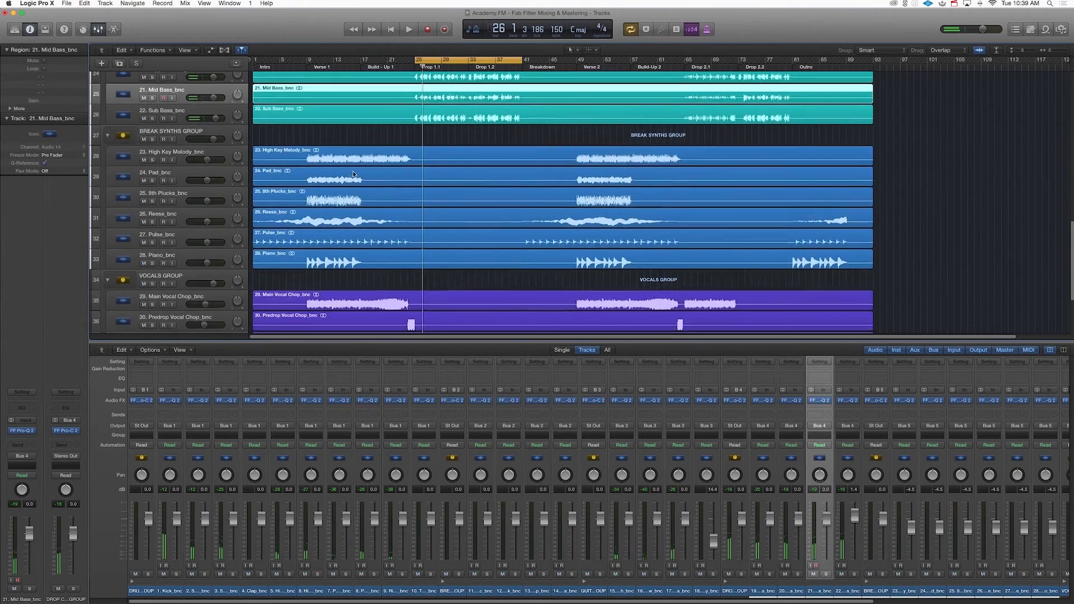
{"action": "left_click_drag", "start_coordinate": [310, 56], "coordinate": [415, 57]}
{"action": "scroll", "coordinate": [182, 126], "scroll_direction": "down", "scroll_amount": 1}
{"action": "left_click", "coordinate": [180, 132]}
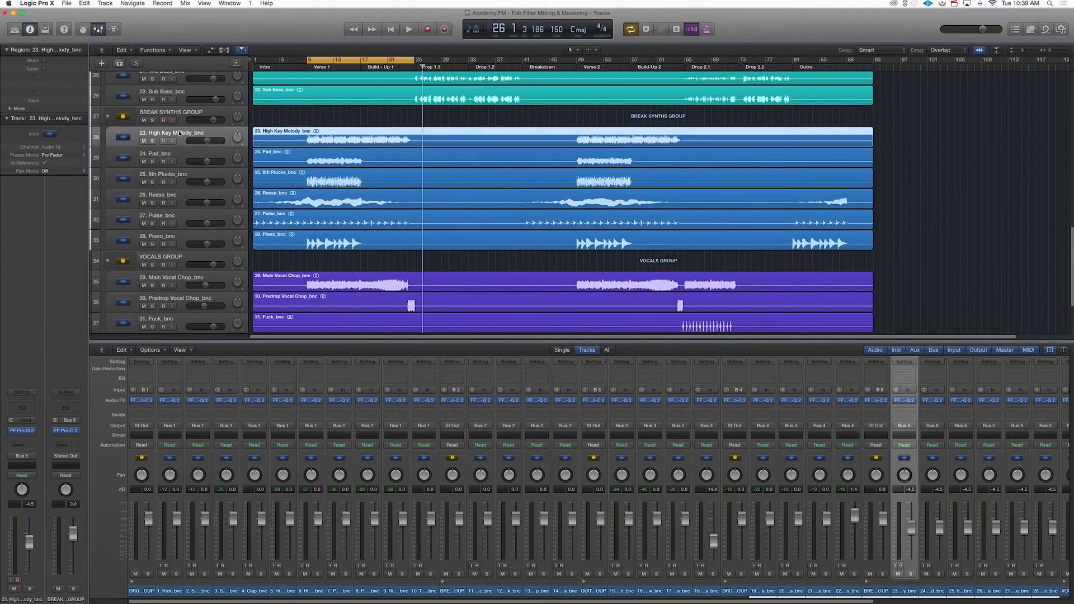
- Solo the High Key Melody track and raise its Pro-Q 2 low cut to about 427 Hz while playing the verse
{"action": "scroll", "coordinate": [174, 132], "scroll_direction": "down", "scroll_amount": 1}
{"action": "key", "text": "space"}
{"action": "left_click", "coordinate": [153, 129]}
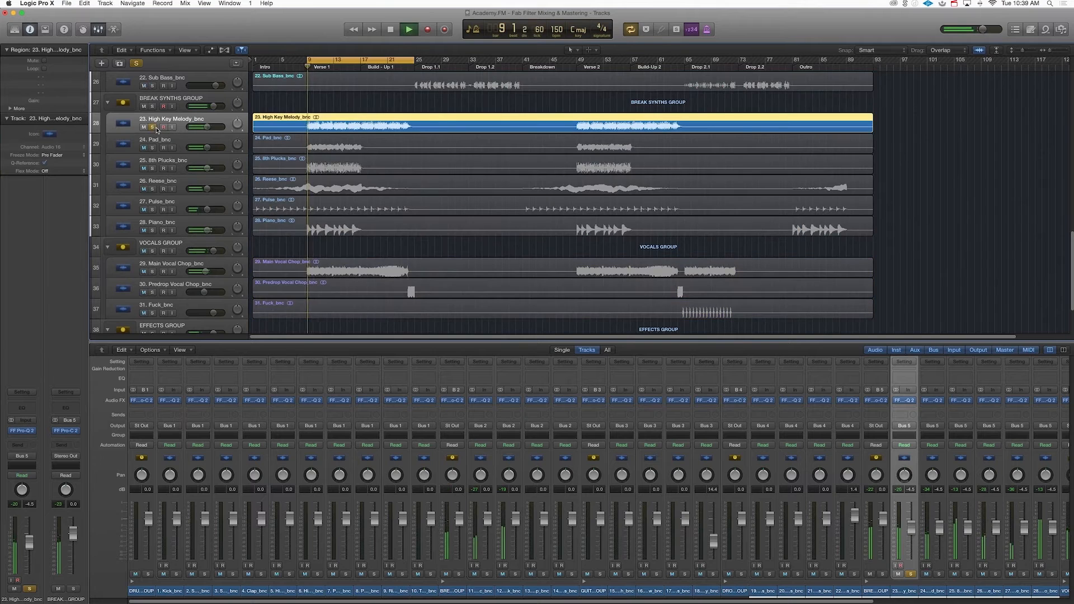
{"action": "left_click", "coordinate": [904, 403]}
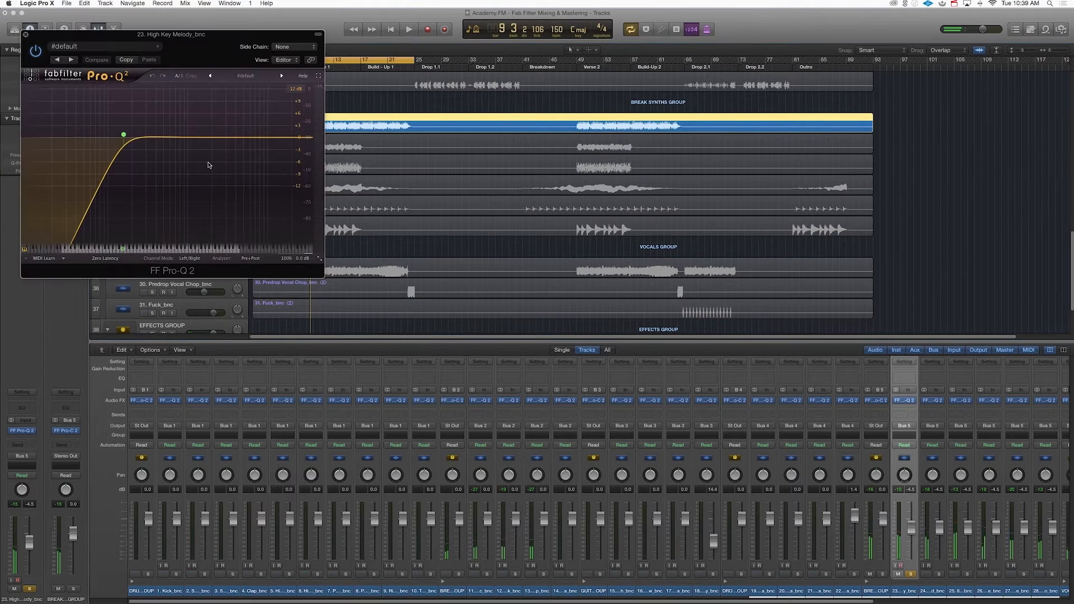
{"action": "key", "text": "space"}
{"action": "left_click_drag", "start_coordinate": [125, 135], "coordinate": [159, 135]}
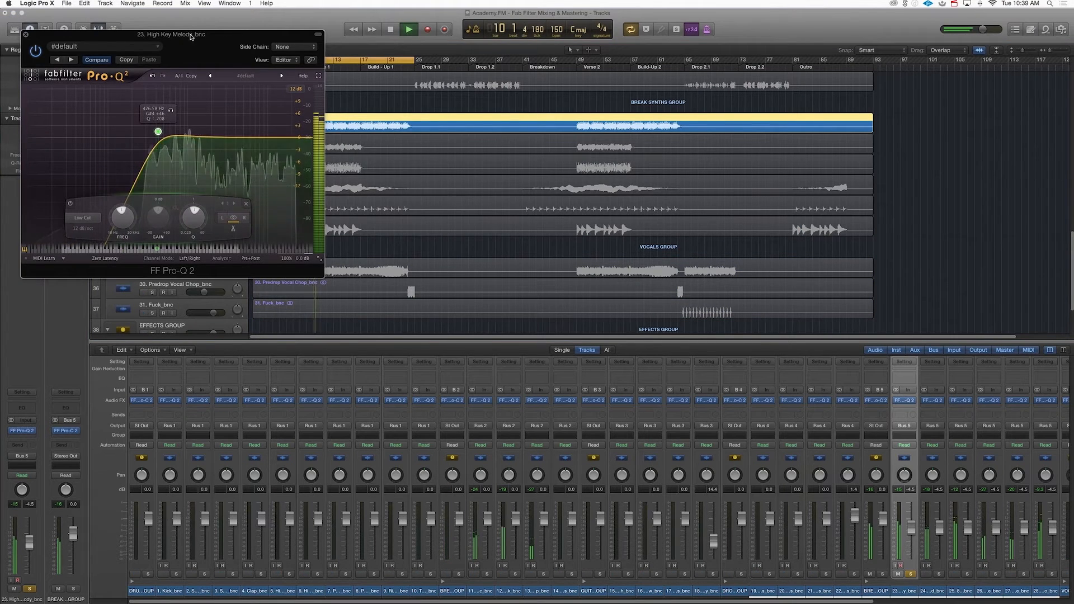
{"action": "left_click_drag", "start_coordinate": [194, 35], "coordinate": [557, 171]}
{"action": "key", "text": "space"}
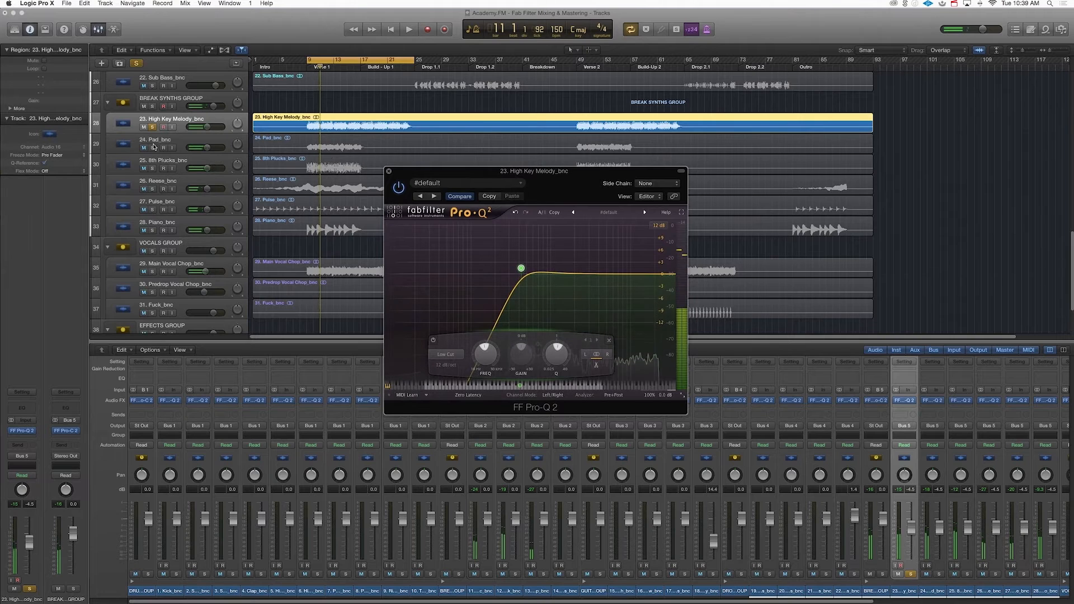
- Solo Reese alongside High Key Melody and raise the melody's low cut to about 470 Hz while both play
{"action": "left_click", "coordinate": [153, 189]}
{"action": "key", "text": "space"}
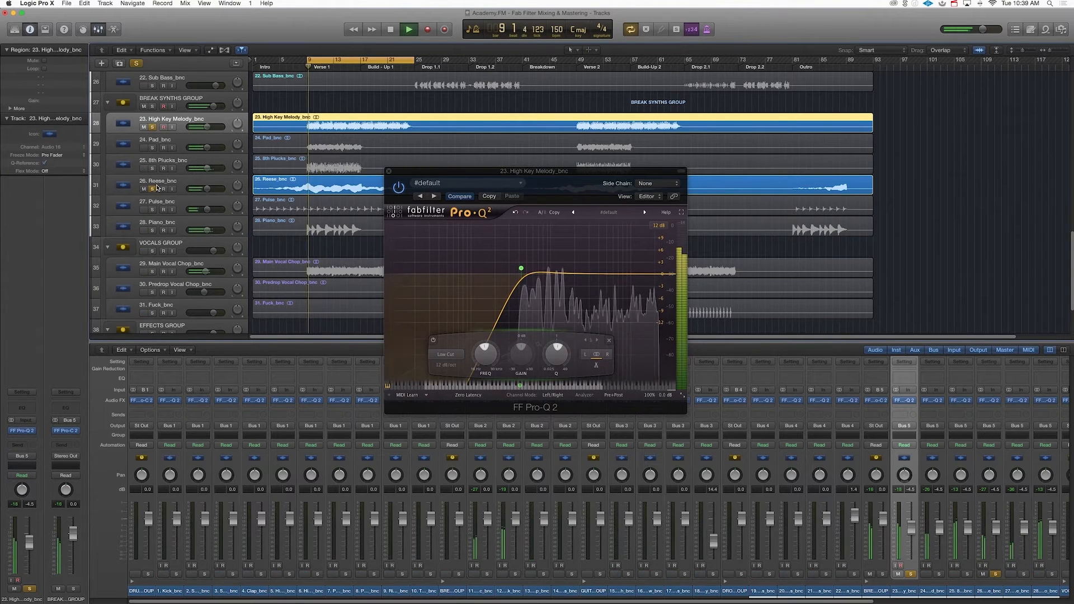
{"action": "key", "text": "space"}
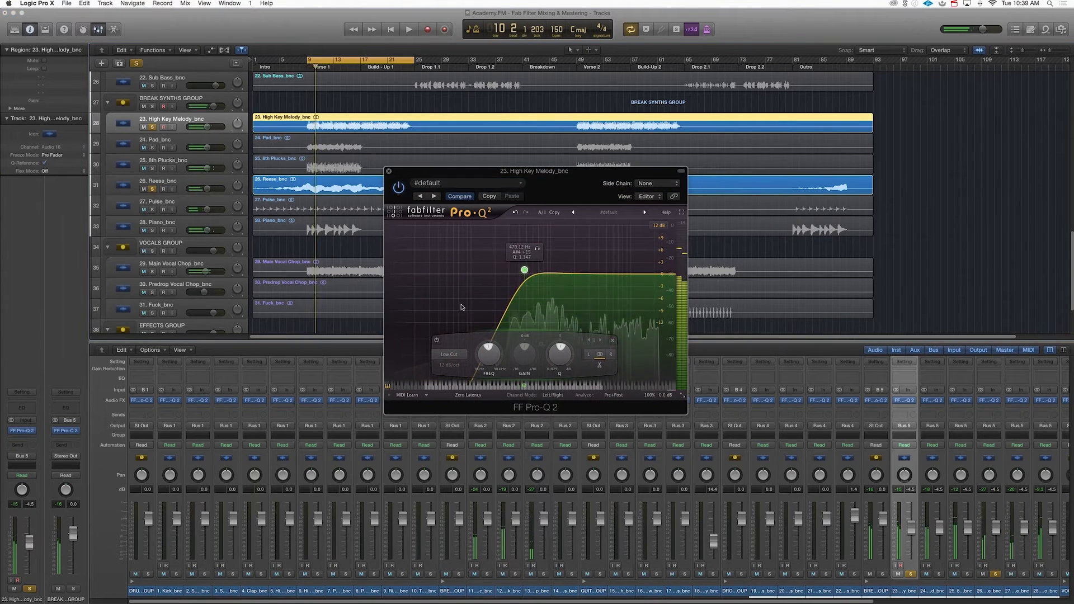
- Lower the low cut in the Reese track's Pro-Q 2 into the sub-bass range, play the result and close that EQ
{"action": "left_click", "coordinate": [200, 192]}
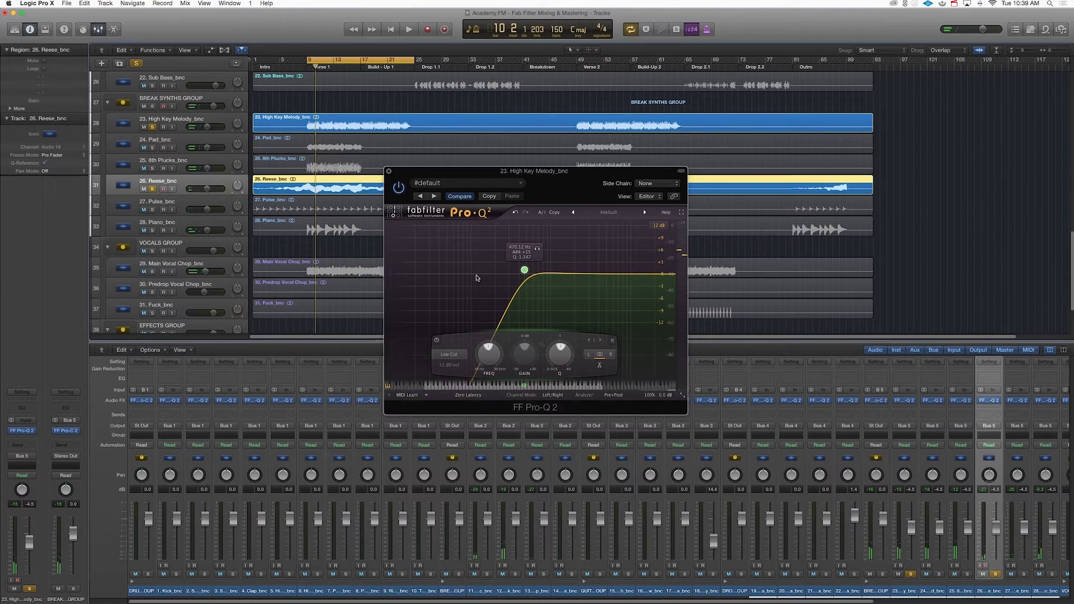
{"action": "left_click", "coordinate": [988, 400]}
{"action": "left_click_drag", "start_coordinate": [124, 134], "coordinate": [59, 137]}
{"action": "key", "text": "space"}
{"action": "left_click", "coordinate": [26, 35]}
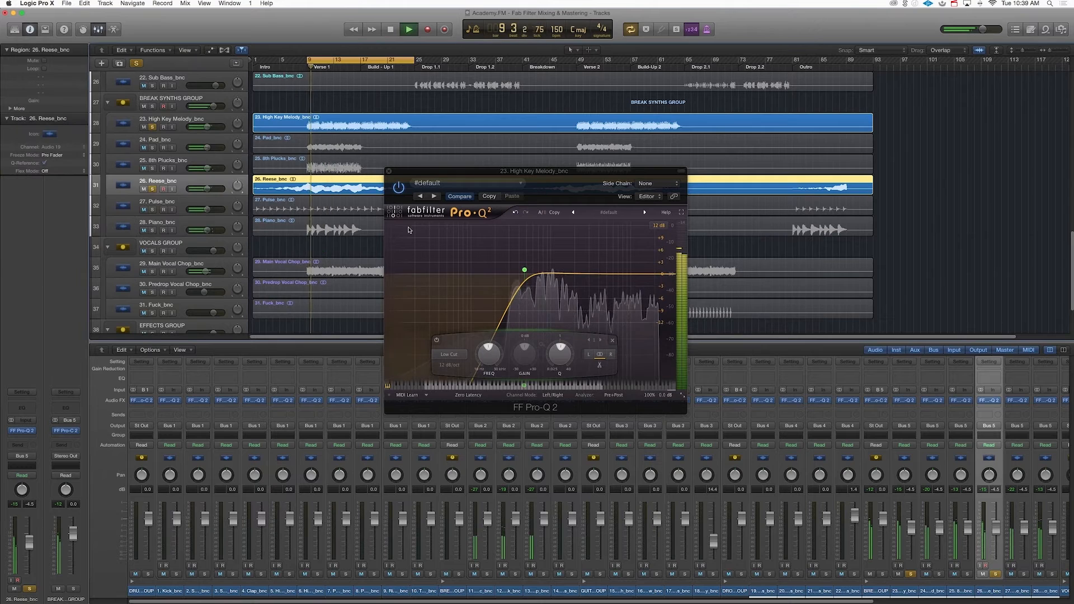
{"action": "key", "text": "space"}
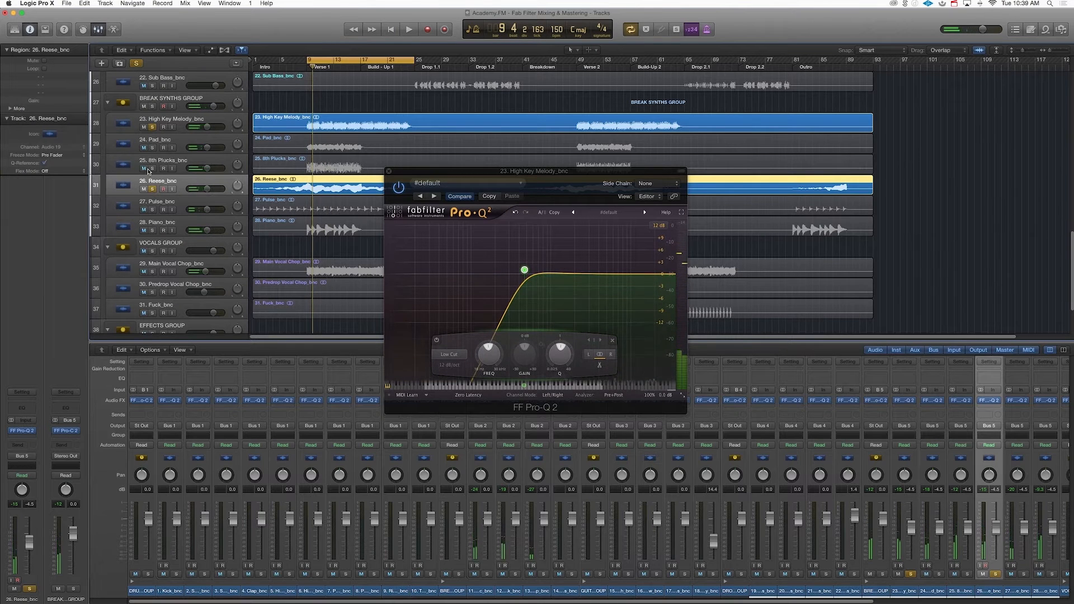
- Solo the 8th Plucks track and raise its Pro-Q 2 low cut to about 187 Hz during playback
{"action": "key", "text": "Up"}
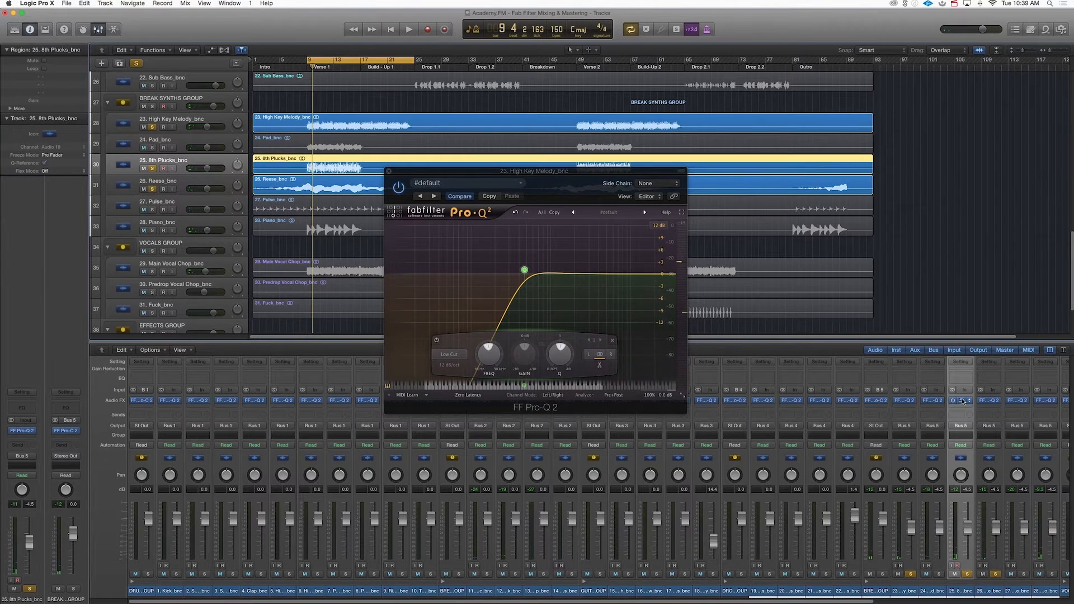
{"action": "left_click", "coordinate": [962, 401]}
{"action": "key", "text": "space"}
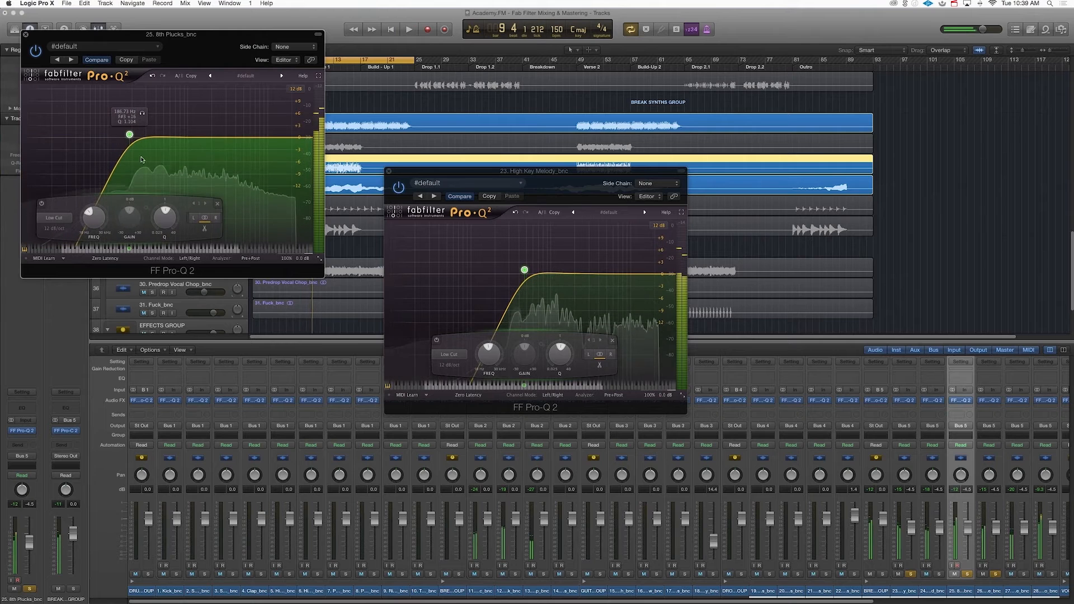
- Shape the 8th Plucks EQ with a slight low-mid cut and boosts near 675 Hz and in the highs, and close both open EQs
{"action": "double_click", "coordinate": [157, 144]}
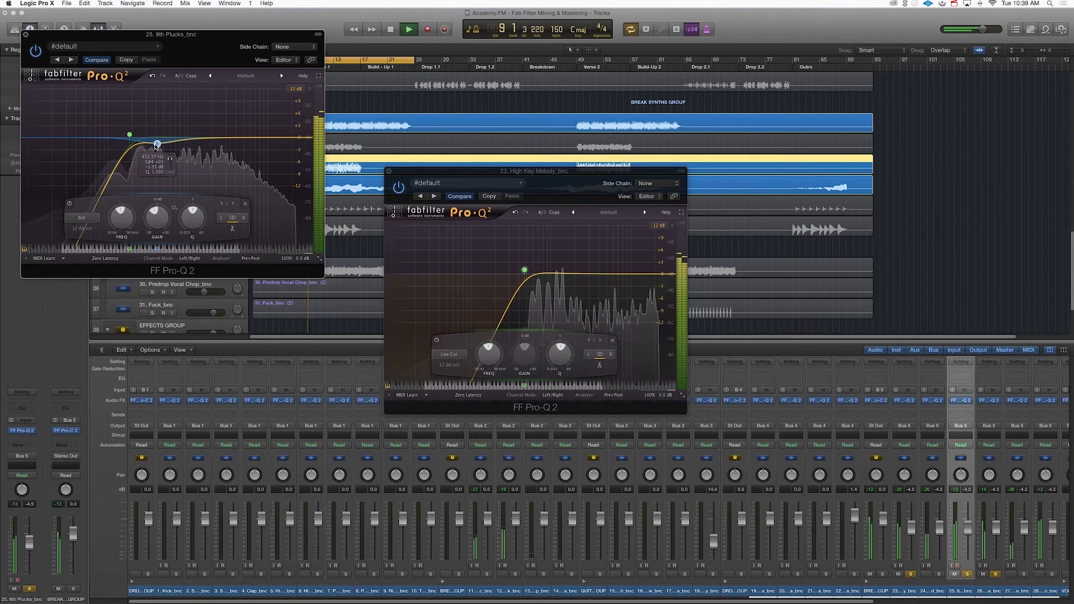
{"action": "left_click_drag", "start_coordinate": [157, 144], "coordinate": [174, 124]}
{"action": "double_click", "coordinate": [172, 127]}
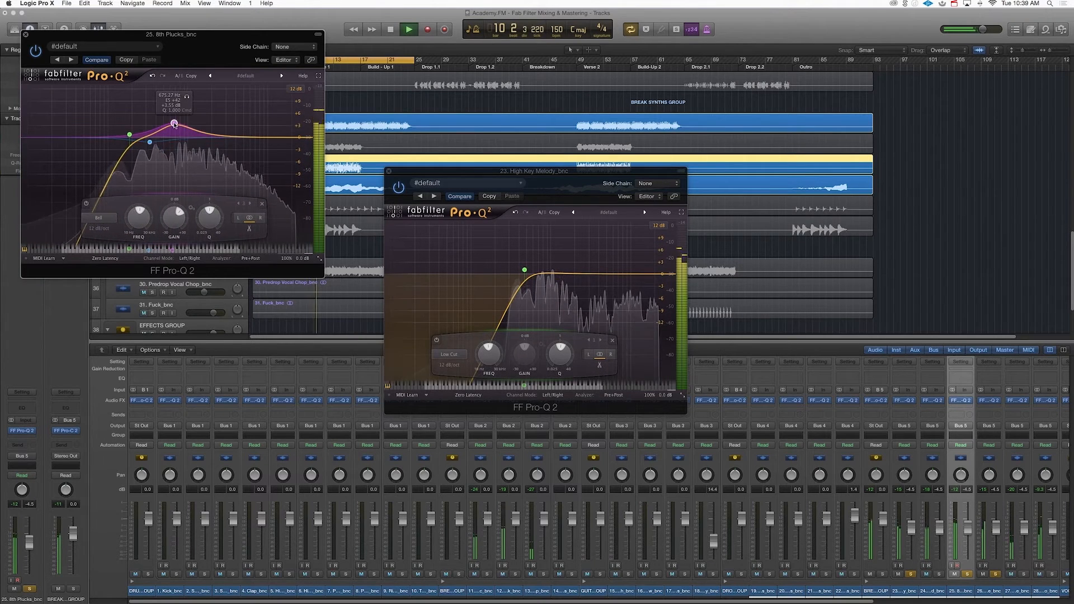
{"action": "left_click_drag", "start_coordinate": [235, 135], "coordinate": [270, 109]}
{"action": "key", "text": "space"}
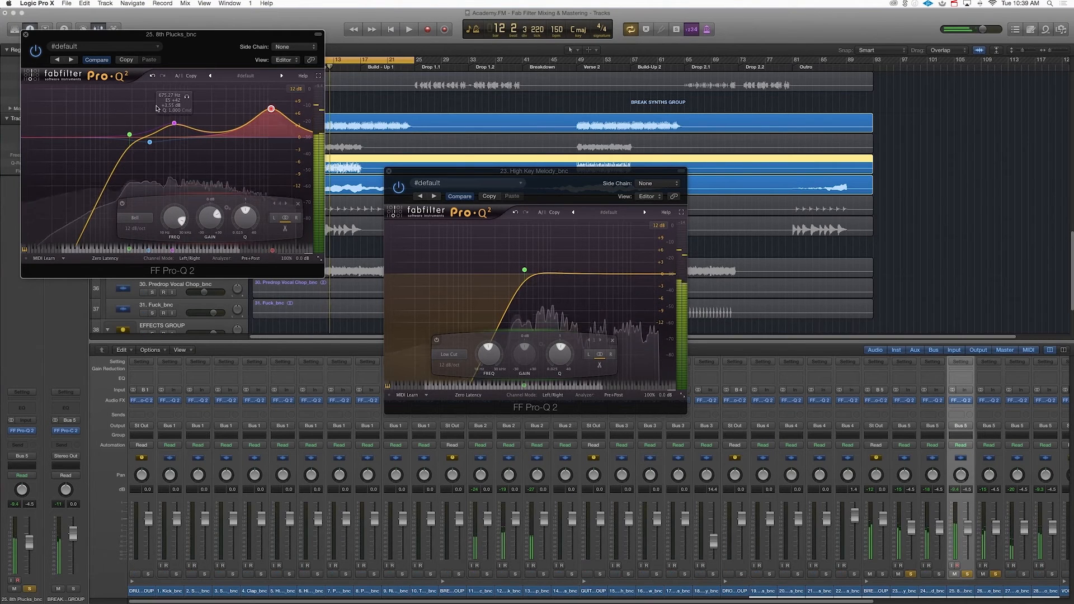
{"action": "left_click", "coordinate": [25, 34]}
{"action": "left_click", "coordinate": [388, 170]}
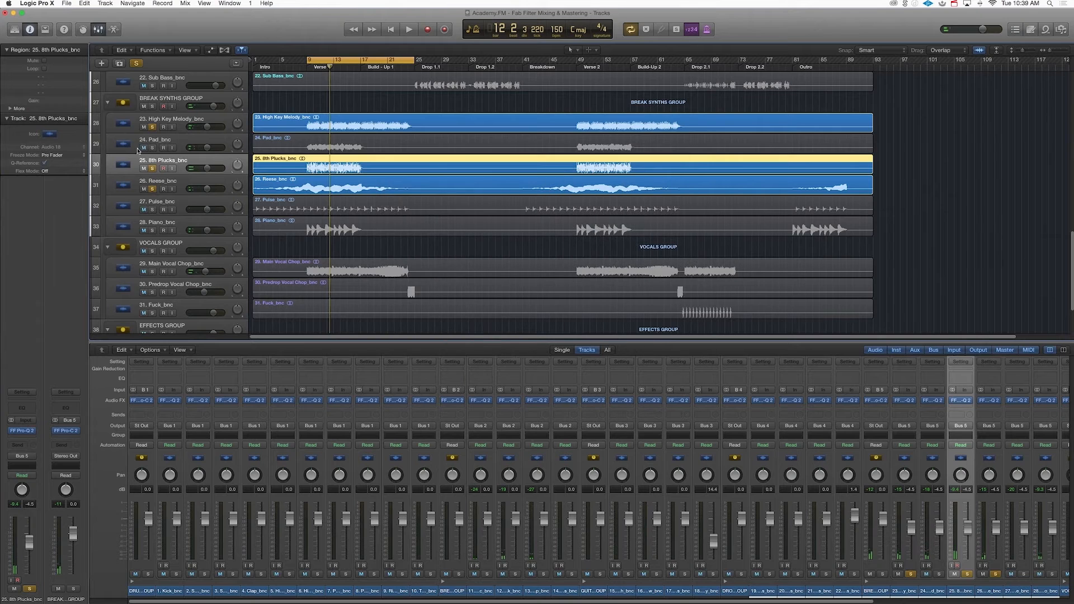
- Solo only the Pad track, raise its Pro-Q 2 low cut to about 400 Hz while playing, and close the EQ
{"action": "key", "text": "Up"}
{"action": "key", "text": "space"}
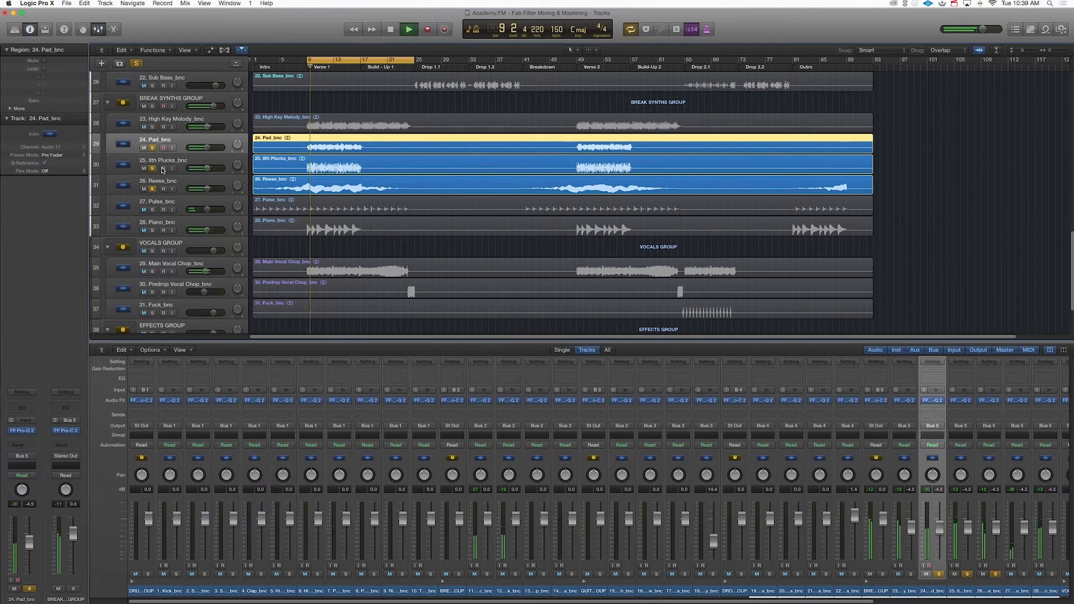
{"action": "left_click", "coordinate": [933, 401]}
{"action": "key", "text": "space"}
{"action": "left_click_drag", "start_coordinate": [124, 135], "coordinate": [156, 135]}
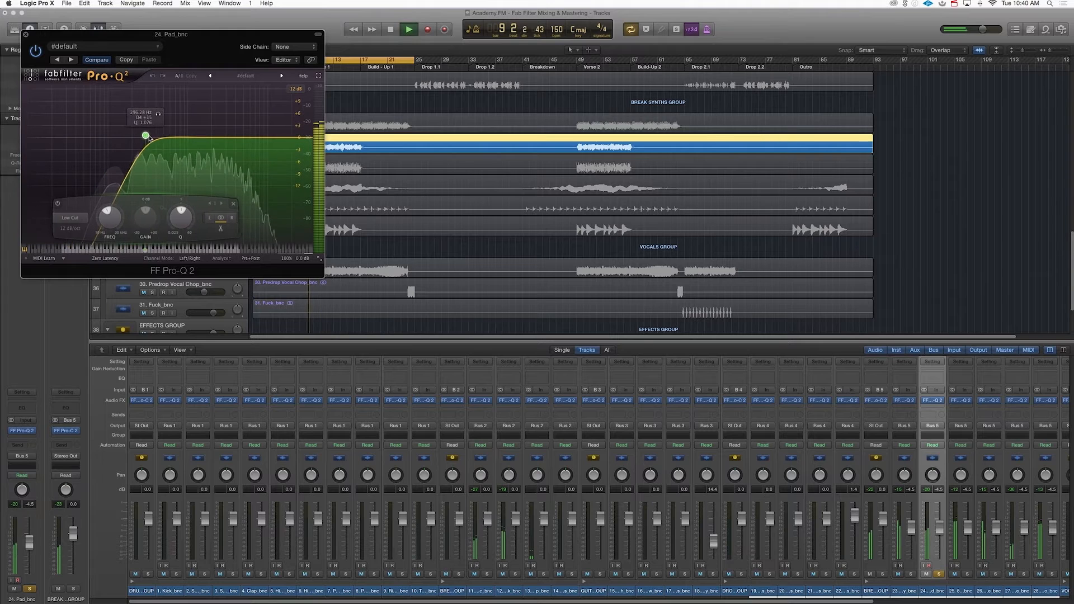
{"action": "left_click_drag", "start_coordinate": [168, 34], "coordinate": [725, 181]}
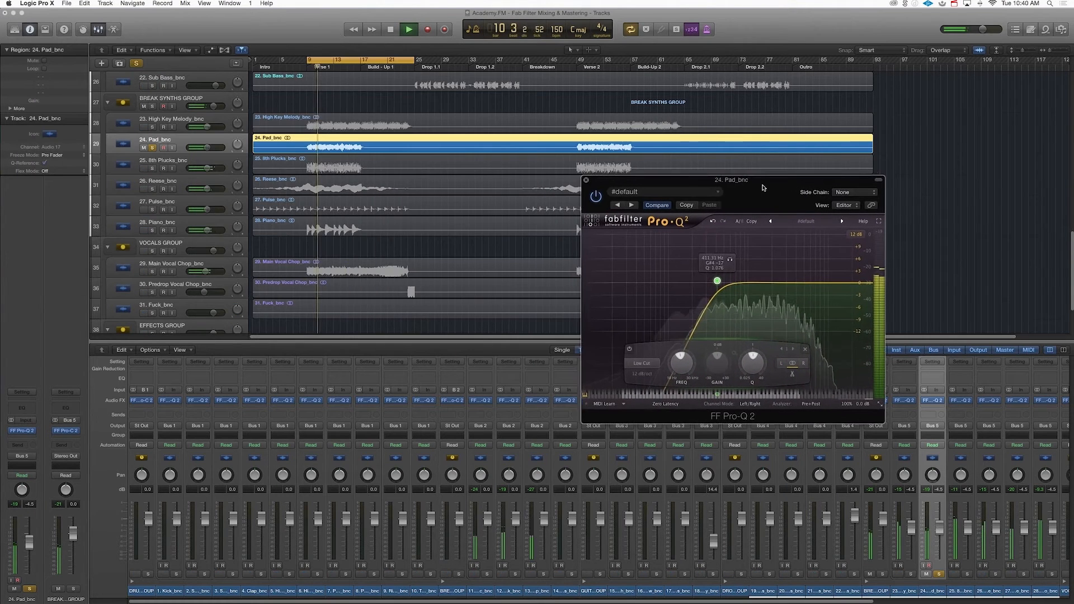
{"action": "key", "text": "space"}
{"action": "left_click", "coordinate": [582, 183]}
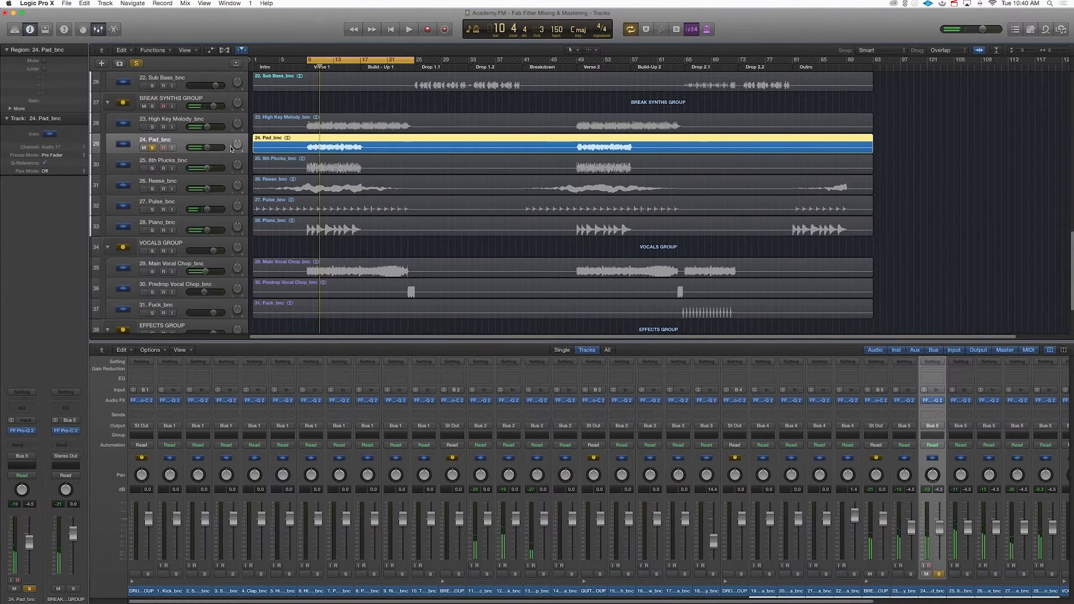
- Play High Key Melody, Pad and 8th Plucks soloed together, toggle the Pad and Plucks solos to compare, and add Reese
{"action": "left_click", "coordinate": [153, 127]}
{"action": "left_click", "coordinate": [152, 169]}
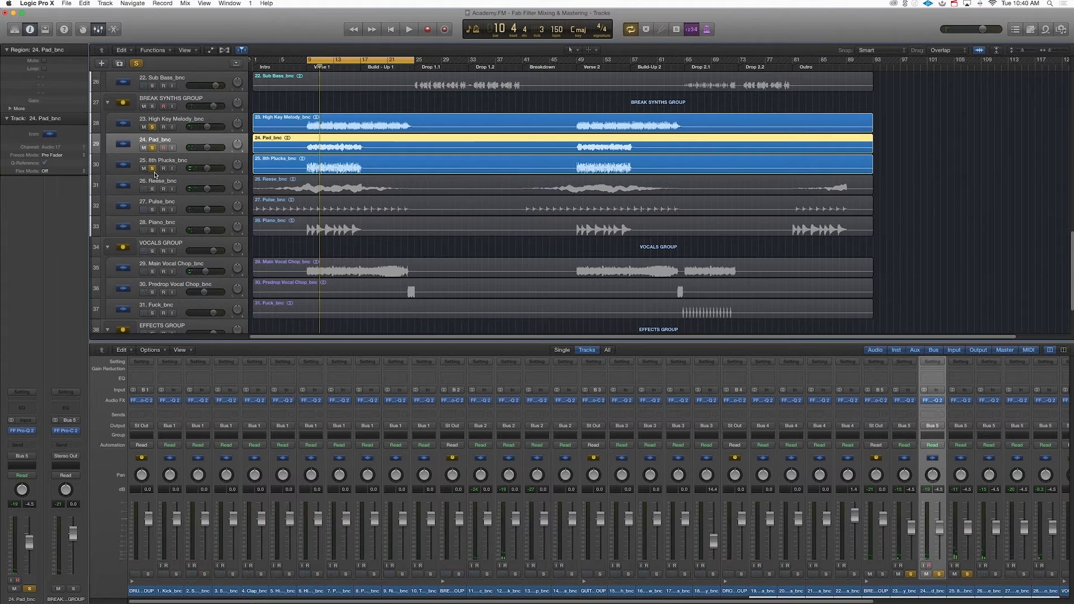
{"action": "key", "text": "space"}
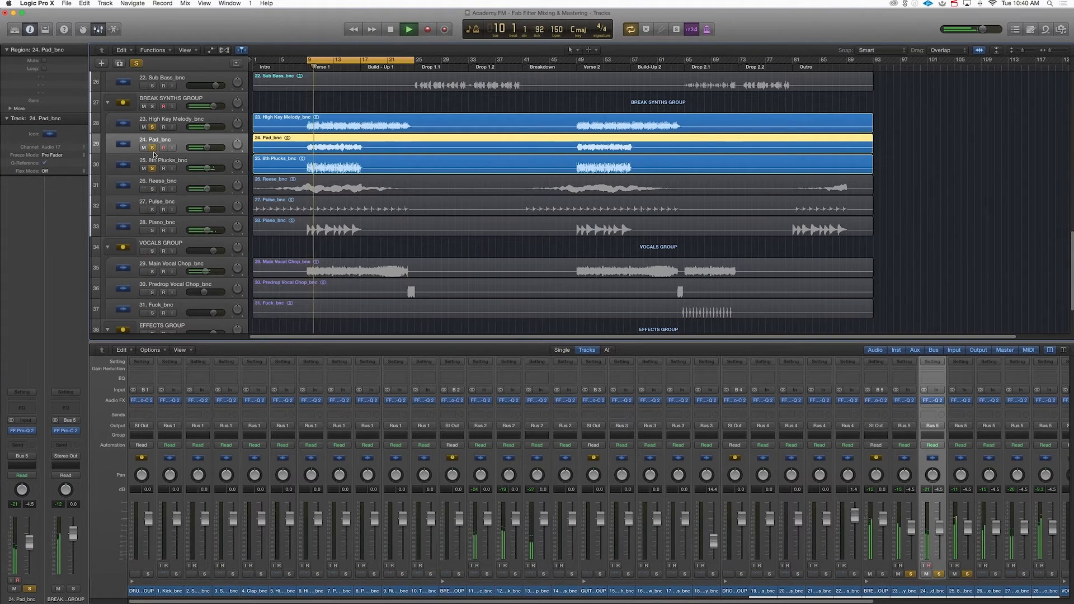
{"action": "left_click", "coordinate": [153, 149]}
{"action": "left_click", "coordinate": [153, 147]}
{"action": "left_click", "coordinate": [153, 168]}
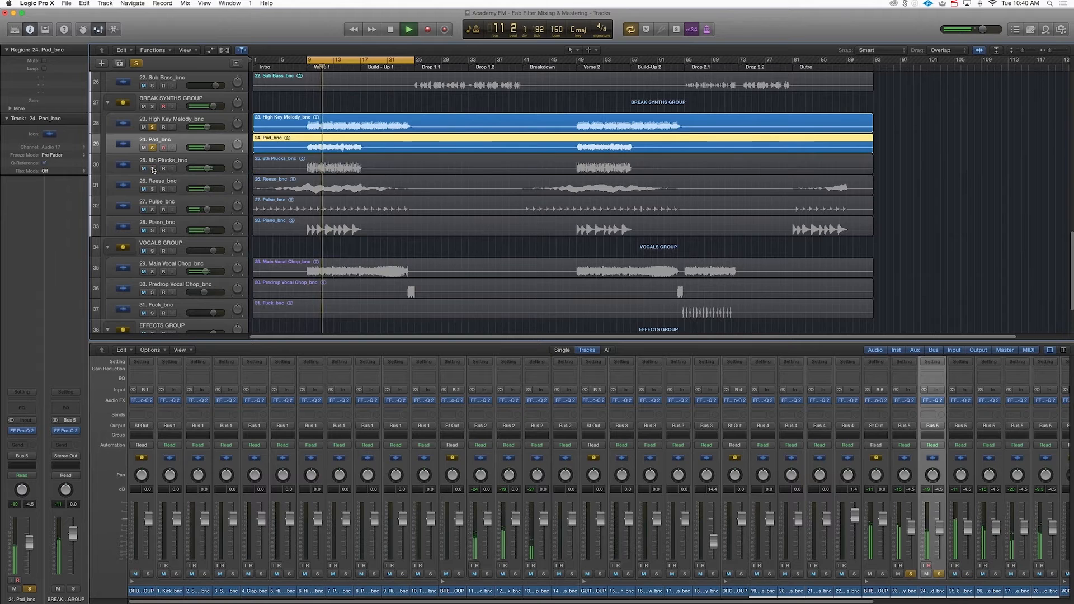
{"action": "left_click", "coordinate": [153, 168]}
{"action": "left_click", "coordinate": [152, 189]}
{"action": "key", "text": "space"}
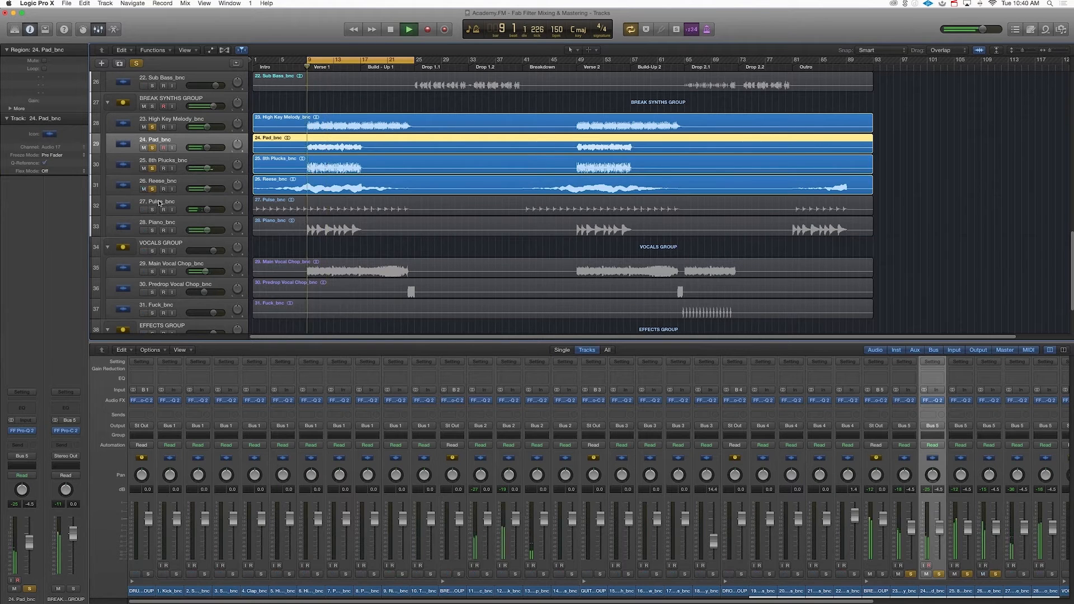
- Solo only the Pulse track and raise the low cut in its Pro-Q 2 while playing
{"action": "left_click", "coordinate": [152, 209]}
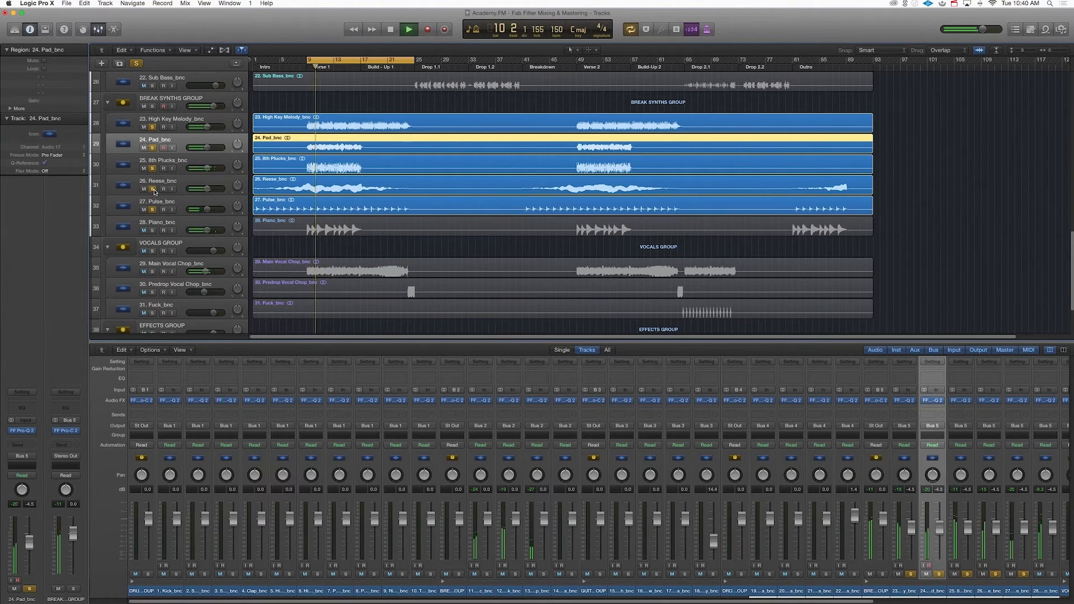
{"action": "left_click_drag", "start_coordinate": [153, 190], "coordinate": [153, 127]}
{"action": "left_click", "coordinate": [162, 202]}
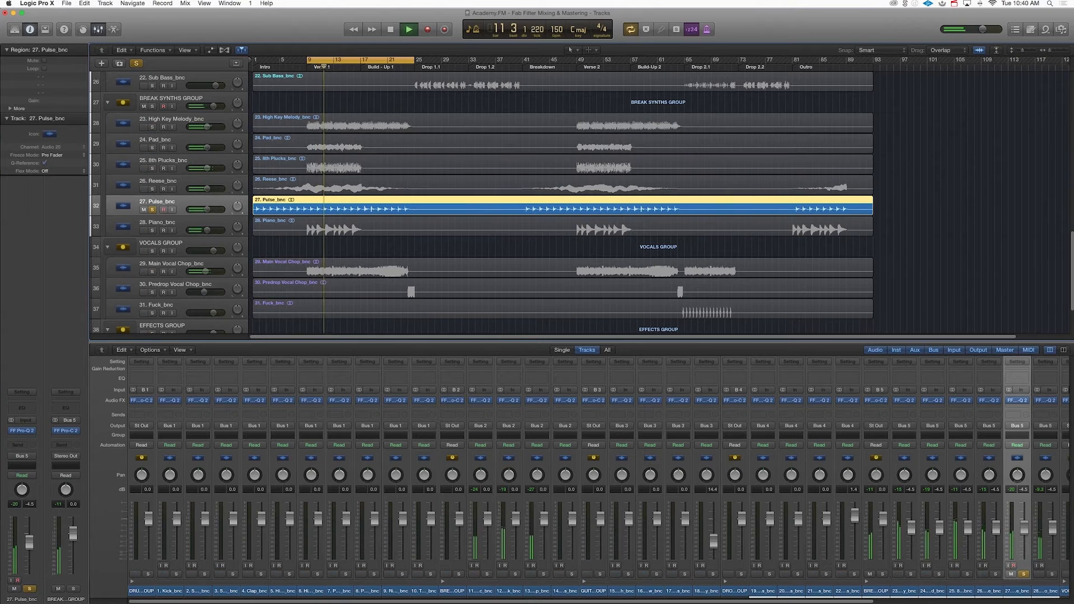
{"action": "left_click", "coordinate": [1016, 399]}
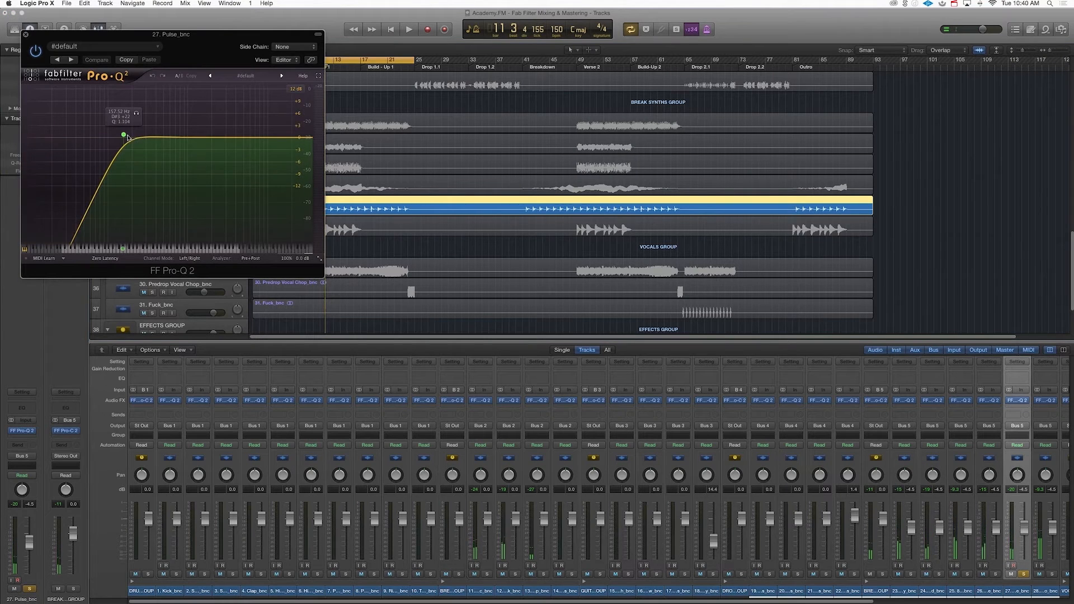
{"action": "key", "text": "space"}
{"action": "left_click_drag", "start_coordinate": [123, 135], "coordinate": [171, 135]}
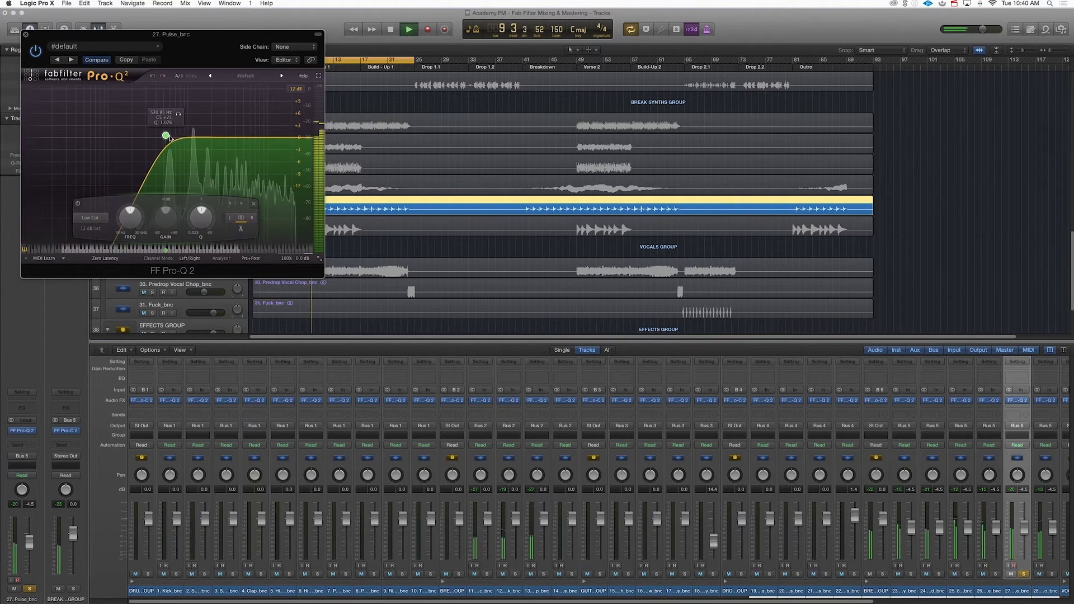
- Add a narrow bell cut of about -19.5 dB near 1.2 kHz to the Pulse EQ, auditioning the band in solo
{"action": "double_click", "coordinate": [192, 156]}
{"action": "left_click", "coordinate": [205, 171]}
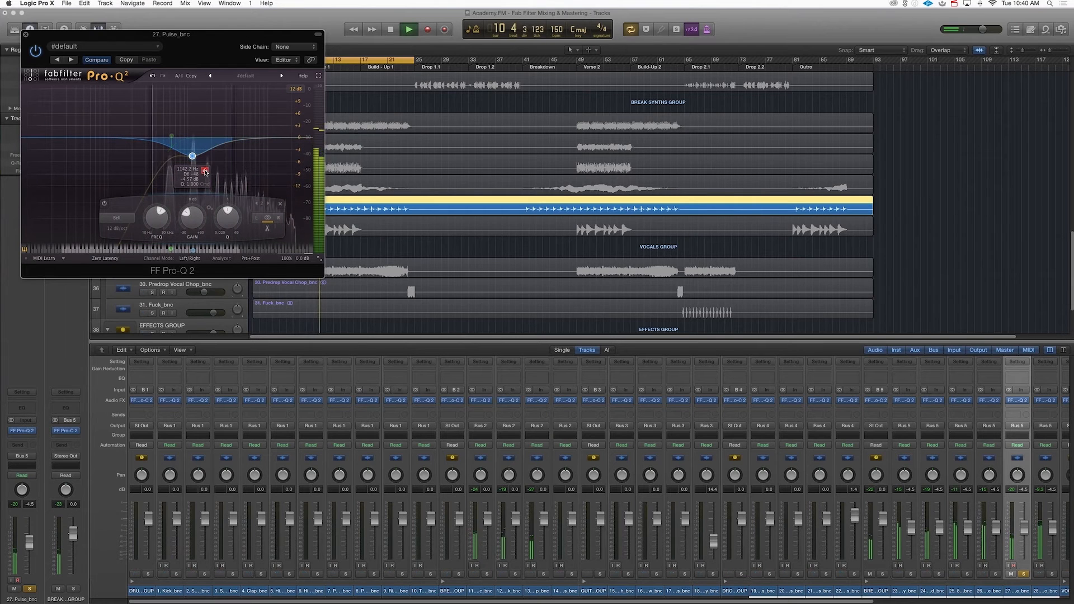
{"action": "key", "text": "space"}
{"action": "scroll", "coordinate": [197, 172], "scroll_direction": "up", "scroll_amount": 5}
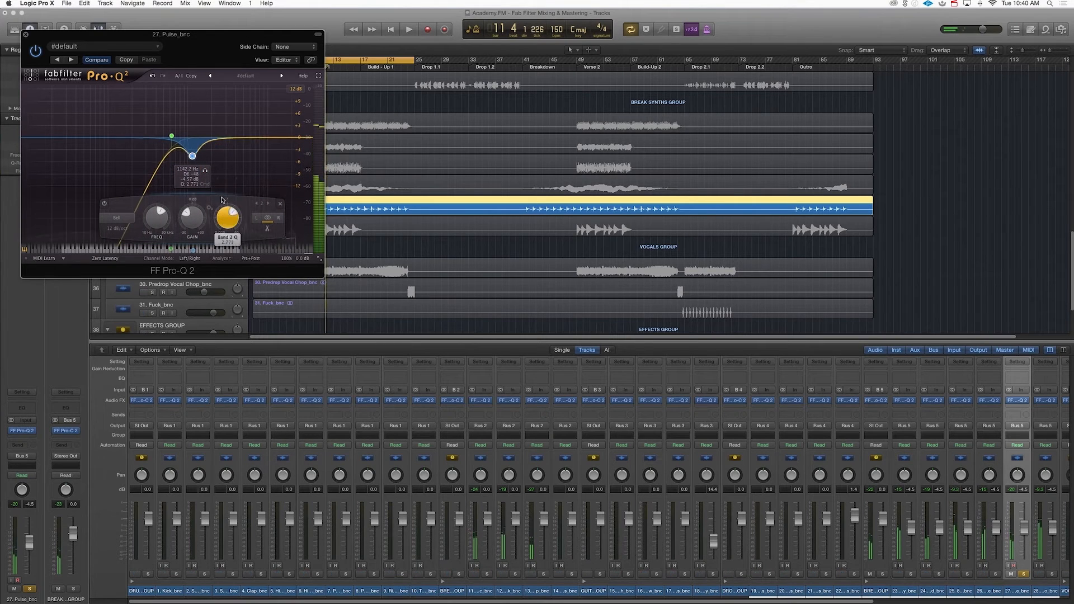
{"action": "mouse_move", "coordinate": [192, 156]}
{"action": "left_mouse_down"}
{"action": "mouse_move", "coordinate": [190, 190]}
{"action": "mouse_move", "coordinate": [194, 170]}
{"action": "left_mouse_up"}
{"action": "key", "text": "space"}
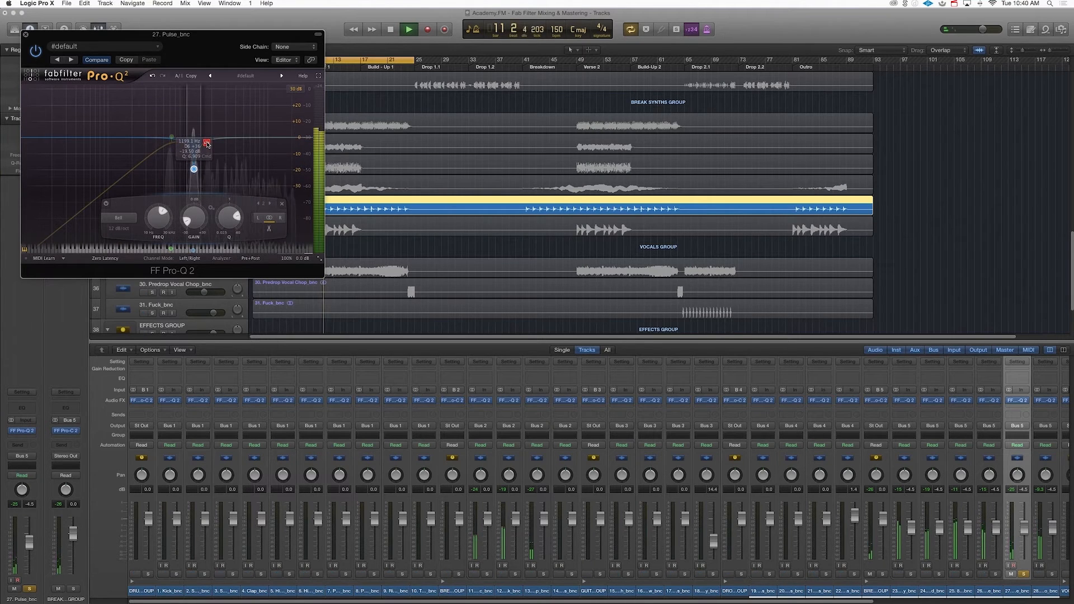
{"action": "key", "text": "space"}
- Set the Pulse low cut to about 533 Hz with a 36 dB/oct slope
{"action": "left_click_drag", "start_coordinate": [172, 137], "coordinate": [165, 136]}
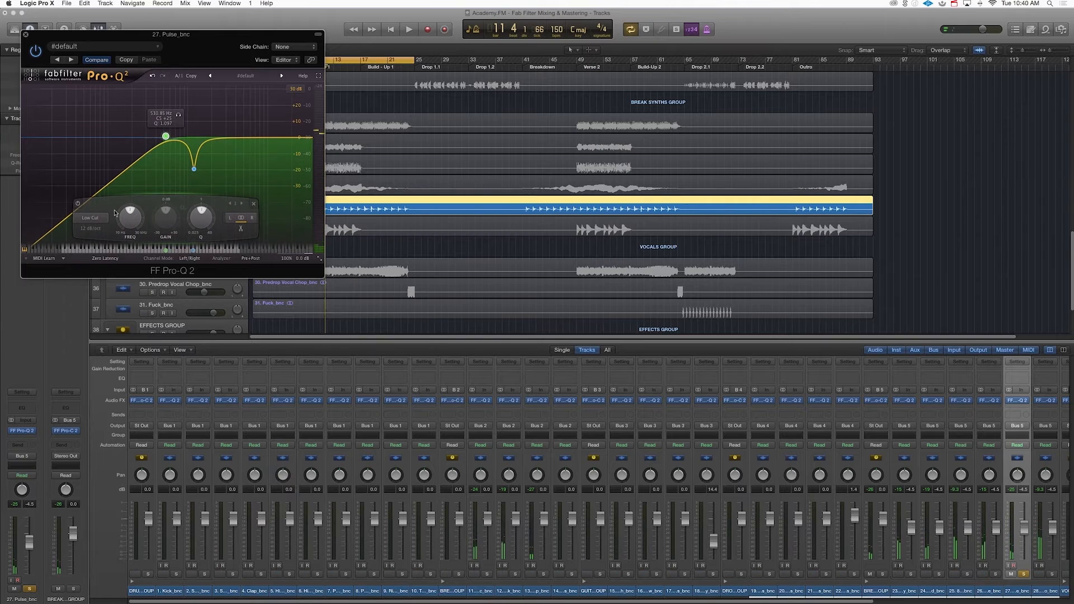
{"action": "left_click", "coordinate": [90, 228]}
{"action": "left_click", "coordinate": [88, 279]}
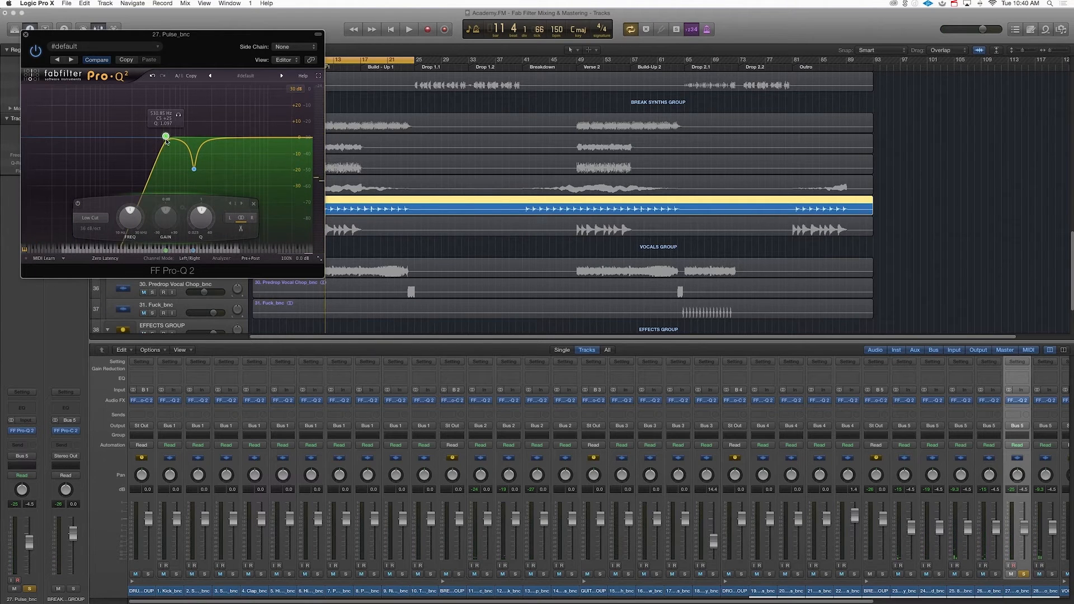
- Add a second narrow bell cut just above the Pulse low cut and retune the existing notch to about 1185 Hz while listening
{"action": "double_click", "coordinate": [176, 140]}
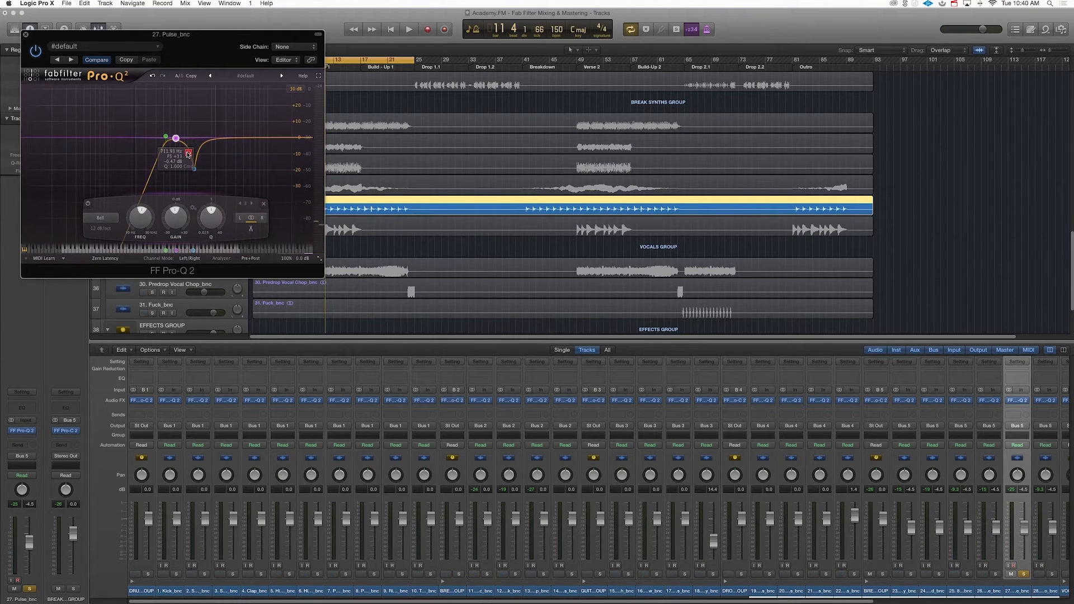
{"action": "key", "text": "space"}
{"action": "left_click_drag", "start_coordinate": [175, 138], "coordinate": [172, 163]}
{"action": "left_click_drag", "start_coordinate": [206, 218], "coordinate": [185, 162]}
{"action": "left_click", "coordinate": [183, 178]}
{"action": "key", "text": "space"}
{"action": "key", "text": "space"}
{"action": "key", "text": "space"}
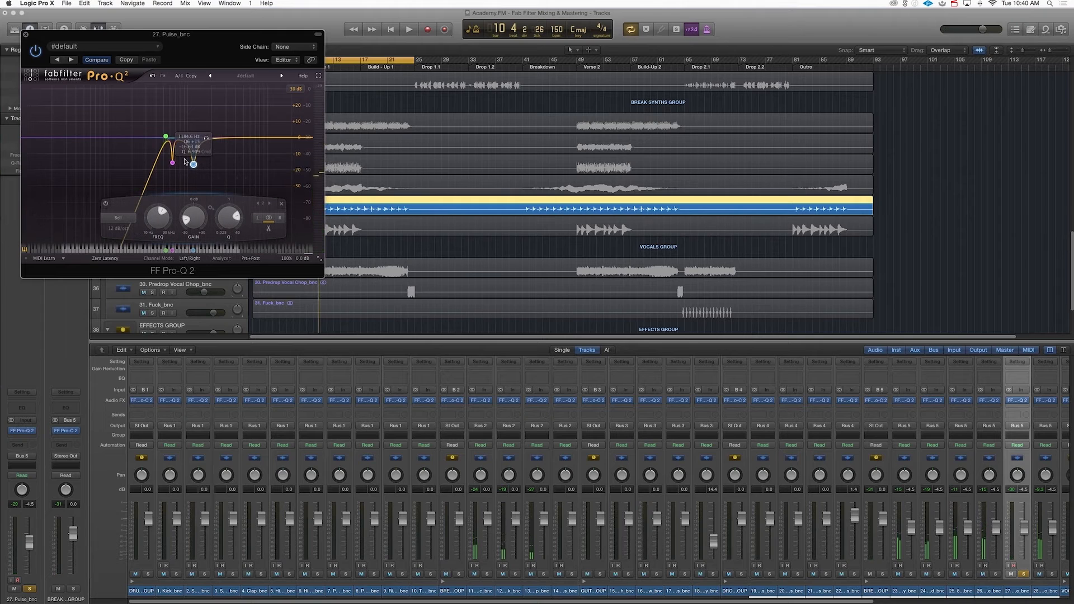
- Close the Pulse EQ and switch the solo to the Piano track
{"action": "left_click", "coordinate": [24, 35]}
{"action": "left_click", "coordinate": [151, 231]}
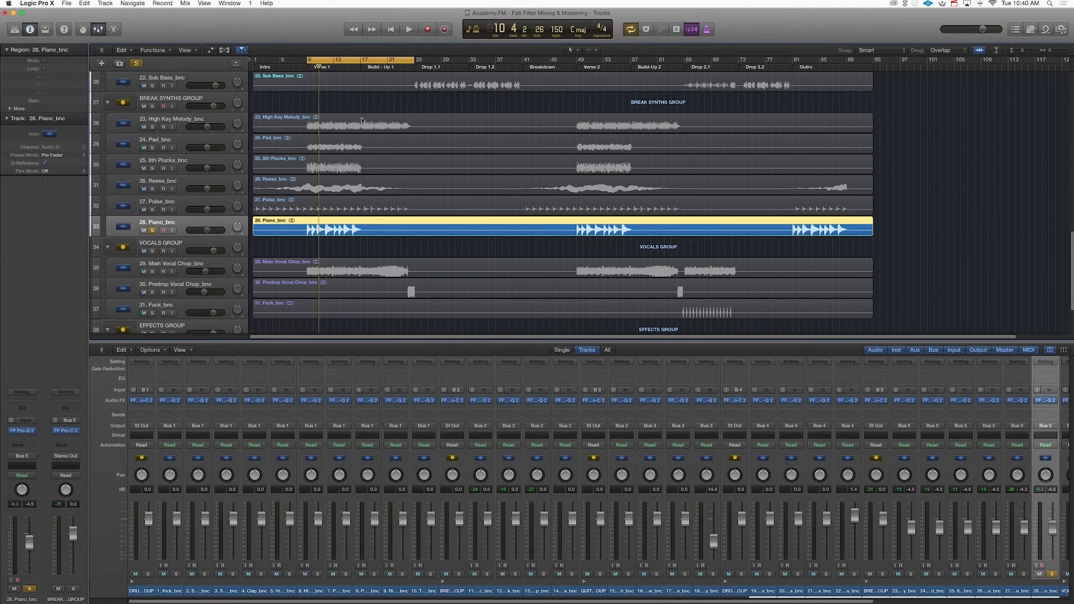
- Open the Piano EQ, move its window clear of the track list, and solo Reese together with Piano
{"action": "key", "text": "space"}
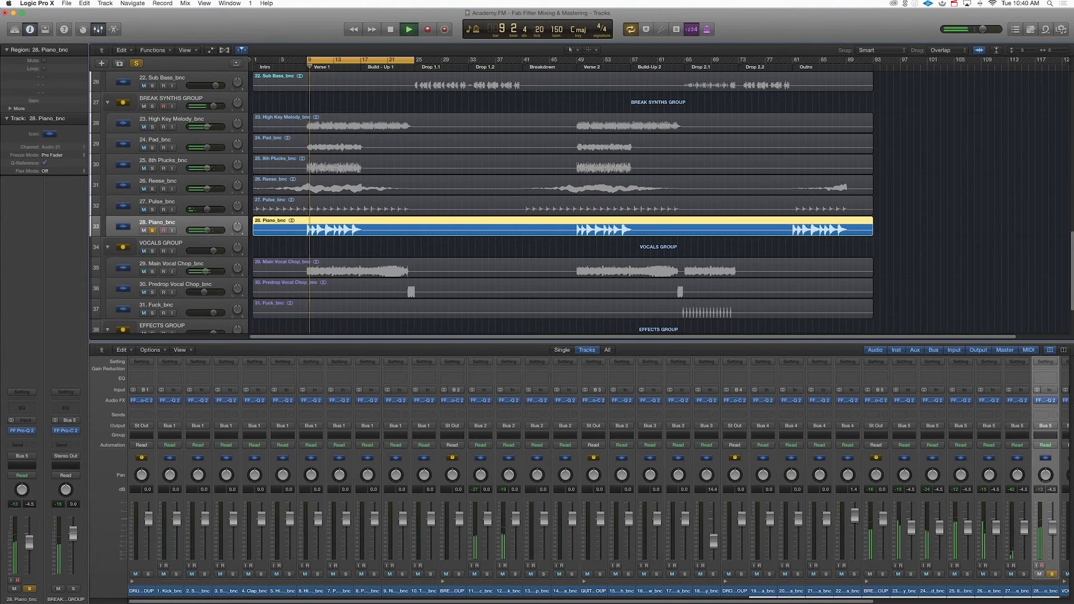
{"action": "left_click", "coordinate": [1044, 399]}
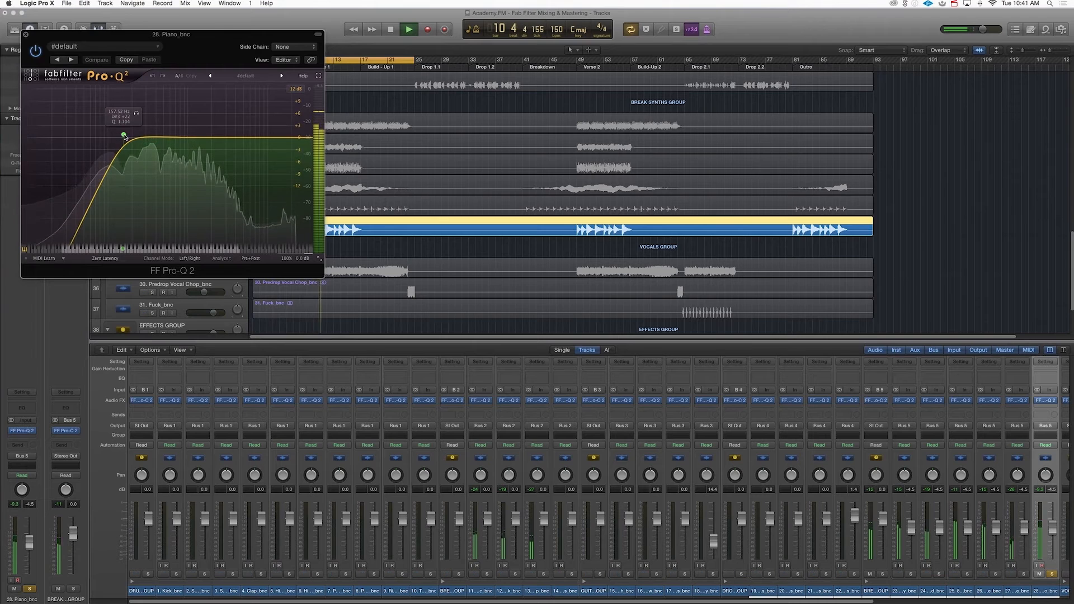
{"action": "key", "text": "space"}
{"action": "left_click_drag", "start_coordinate": [171, 37], "coordinate": [661, 293]}
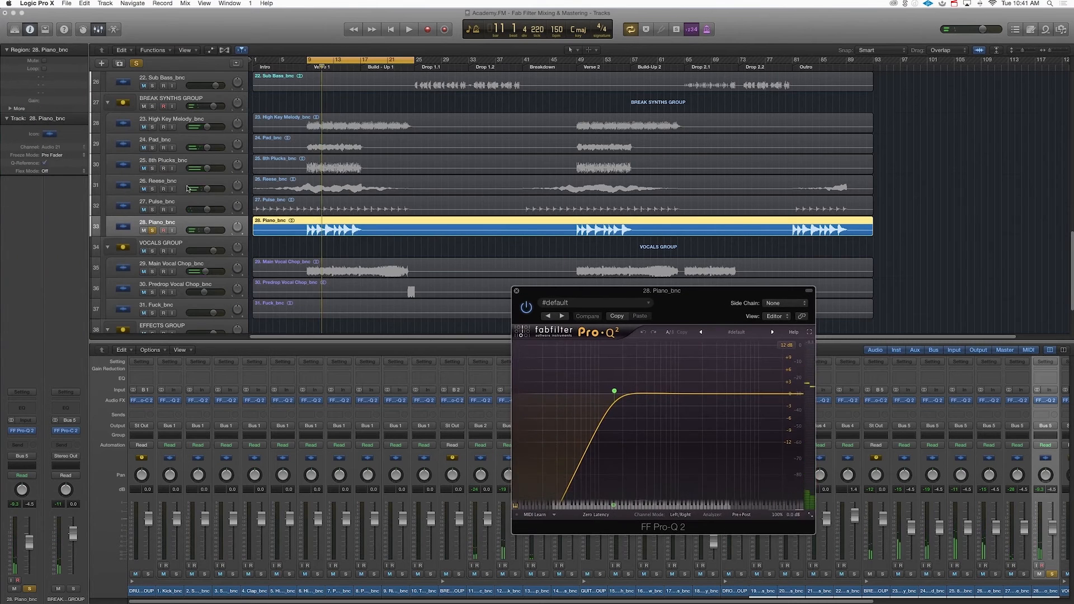
{"action": "left_click", "coordinate": [152, 189]}
{"action": "left_click", "coordinate": [195, 184]}
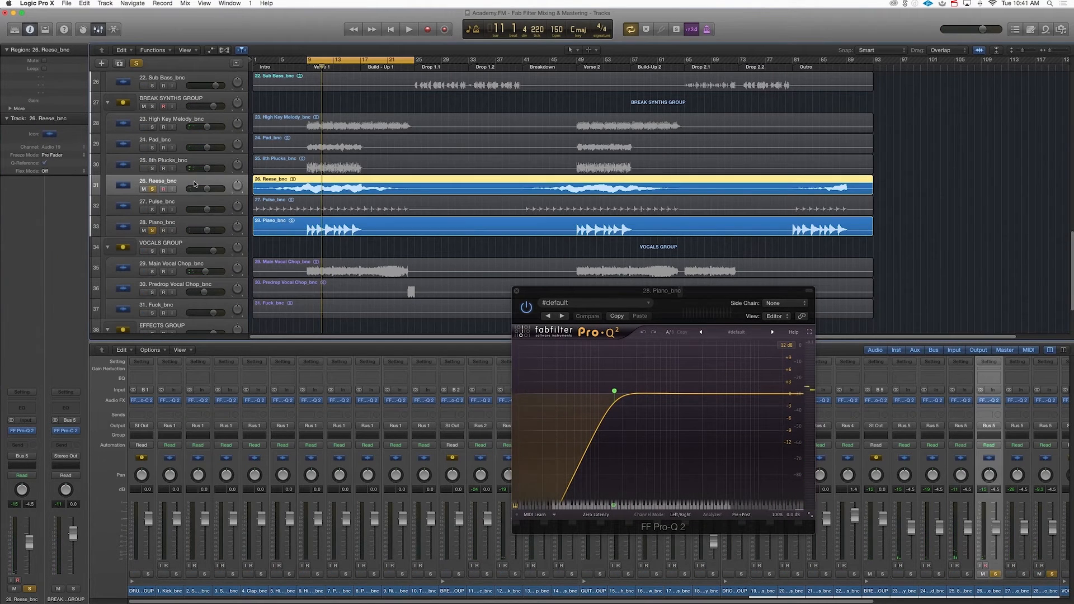
- Set the Piano low cut to about 165 Hz with a steeper slope while listening
{"action": "key", "text": "space"}
{"action": "left_click_drag", "start_coordinate": [614, 391], "coordinate": [627, 391]}
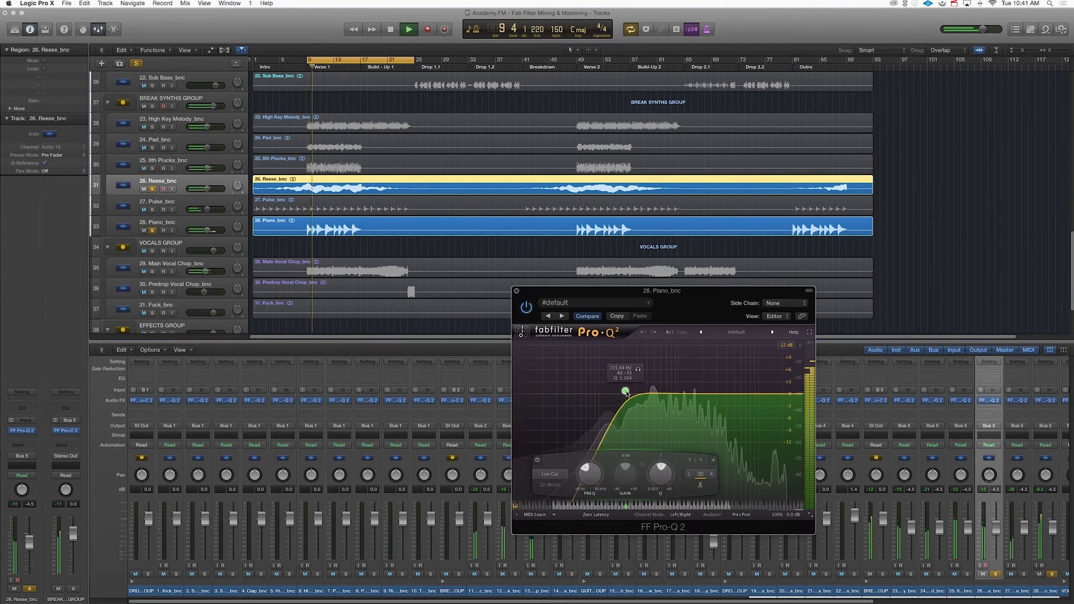
{"action": "key", "text": "space"}
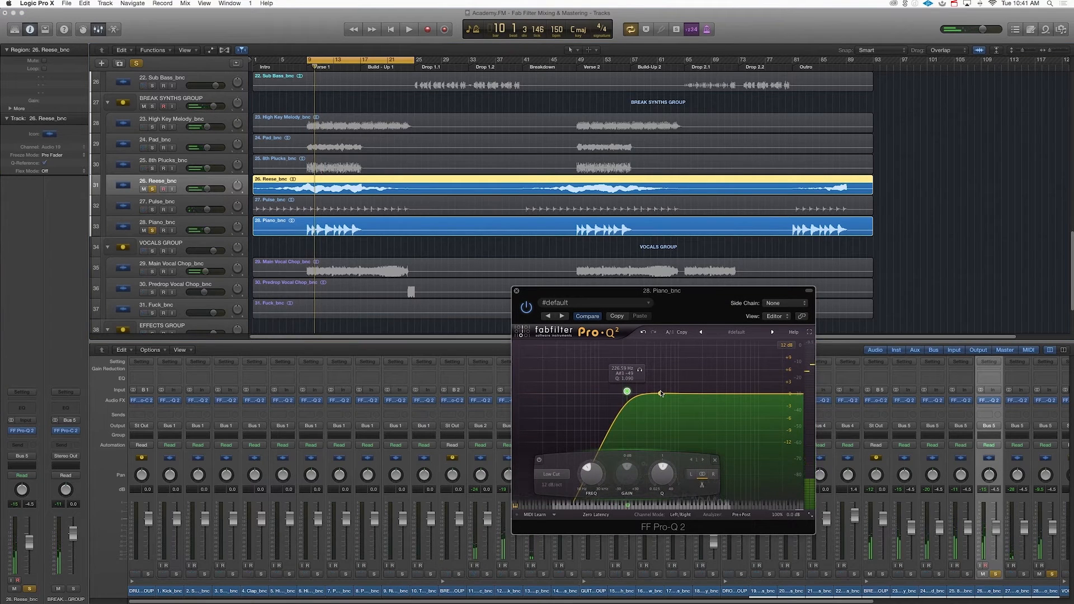
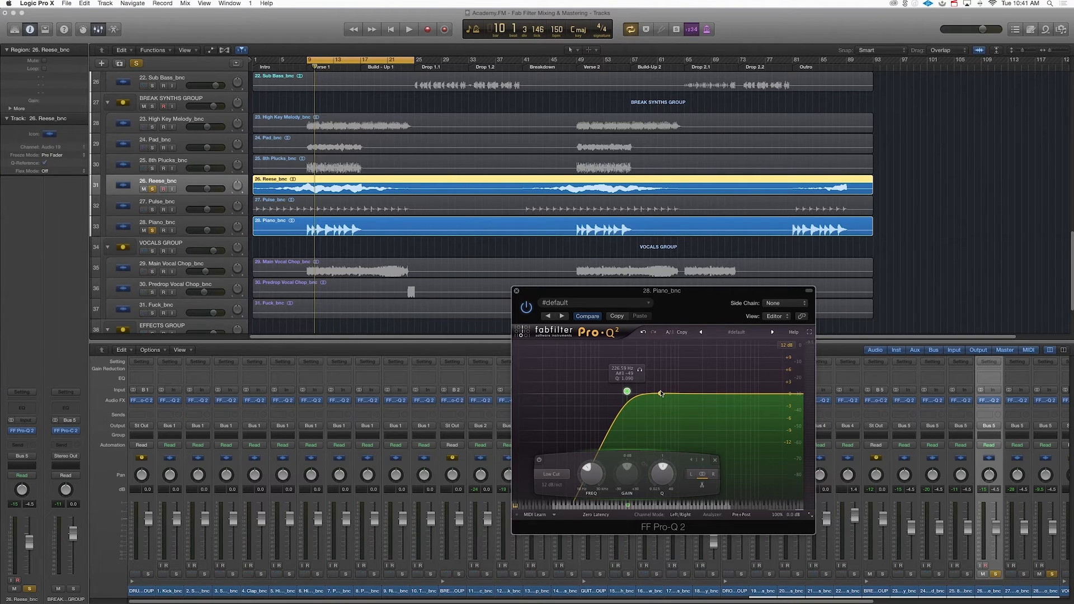
{"action": "key", "text": "space"}
{"action": "mouse_move", "coordinate": [627, 391]}
{"action": "left_mouse_down"}
{"action": "mouse_move", "coordinate": [635, 392]}
{"action": "mouse_move", "coordinate": [616, 393]}
{"action": "left_mouse_up"}
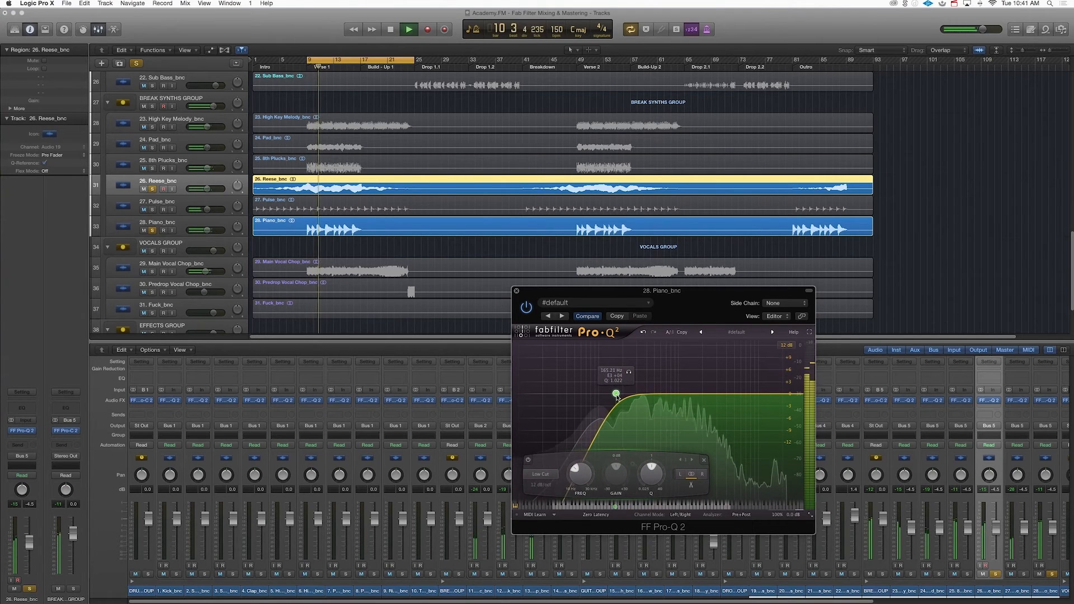
{"action": "left_click", "coordinate": [541, 484]}
{"action": "left_click", "coordinate": [543, 519]}
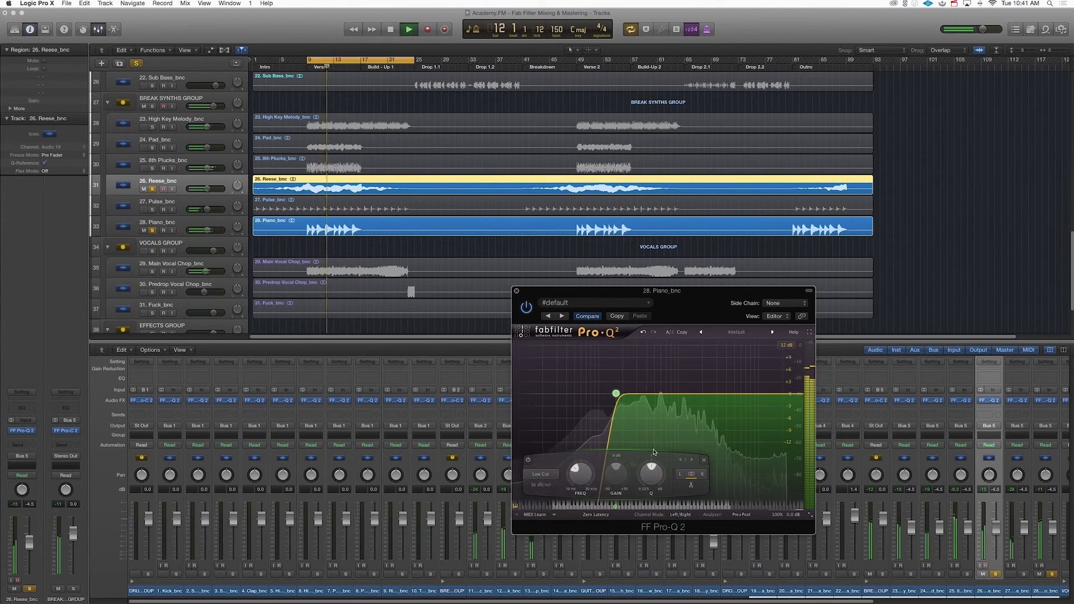
- Add a bell boost of about +7 dB near 7.2 kHz and a shallow midrange cut to the Piano EQ
{"action": "left_click_drag", "start_coordinate": [744, 405], "coordinate": [747, 368]}
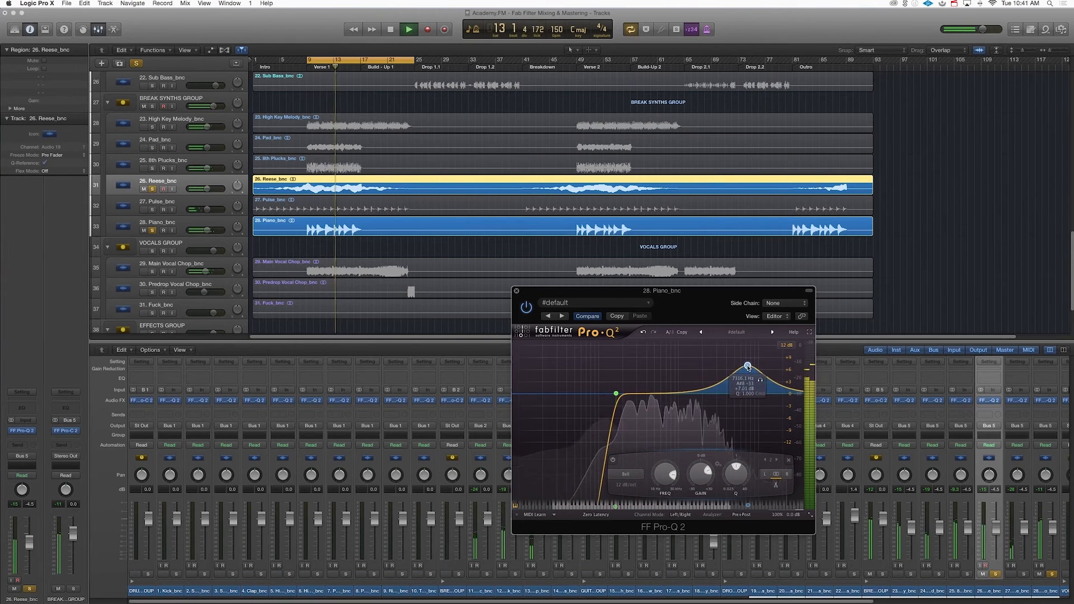
{"action": "left_click_drag", "start_coordinate": [648, 401], "coordinate": [666, 400]}
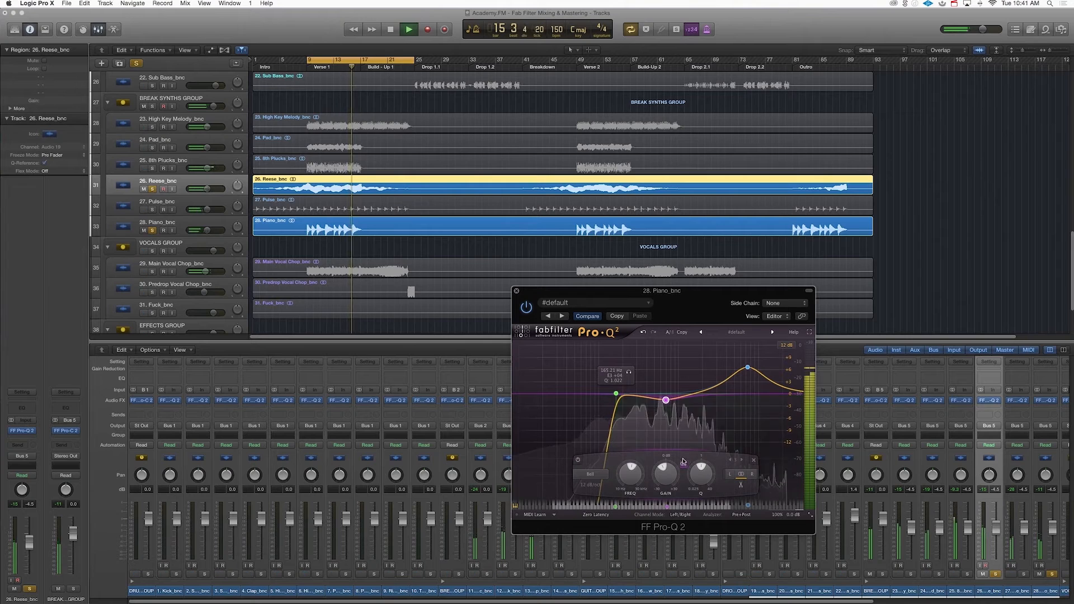
{"action": "key", "text": "space"}
- Freeze the analyzer during playback to examine the Piano's spectrum, and switch the freeze off again
{"action": "left_click", "coordinate": [736, 507]}
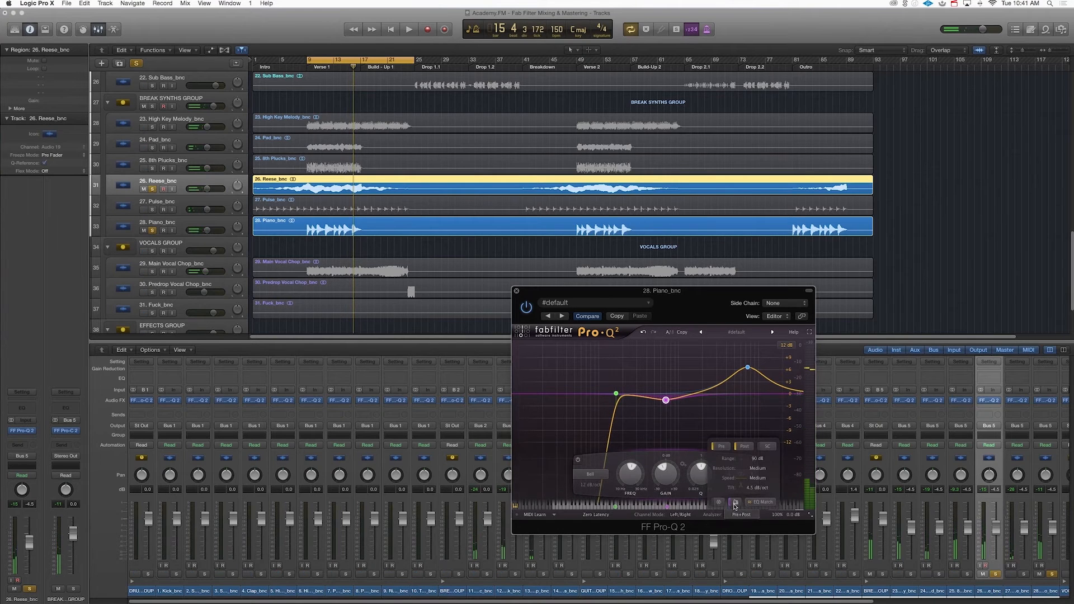
{"action": "key", "text": "space"}
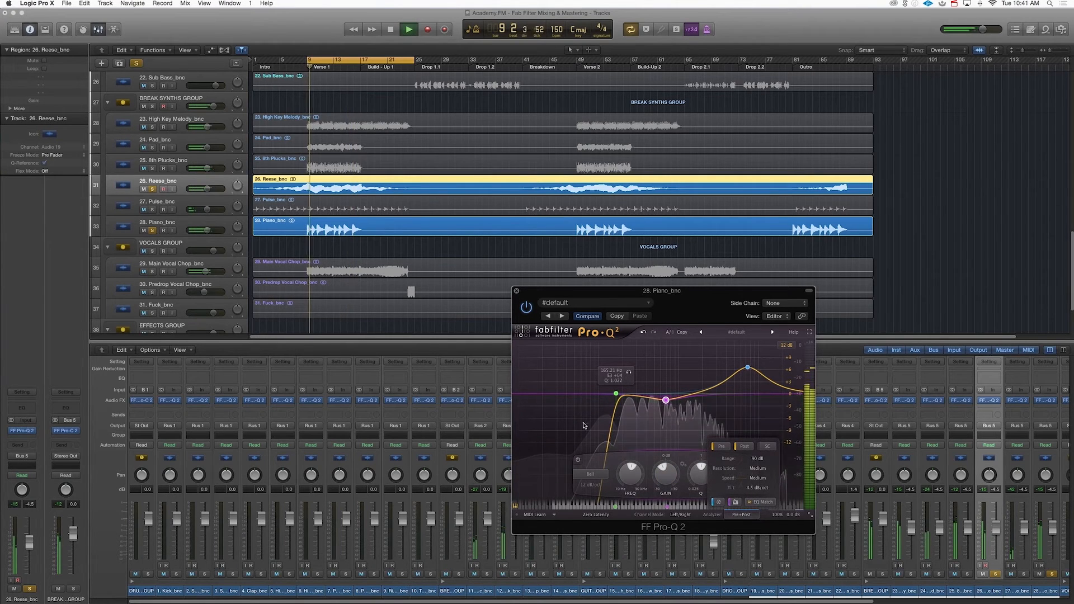
{"action": "key", "text": "space"}
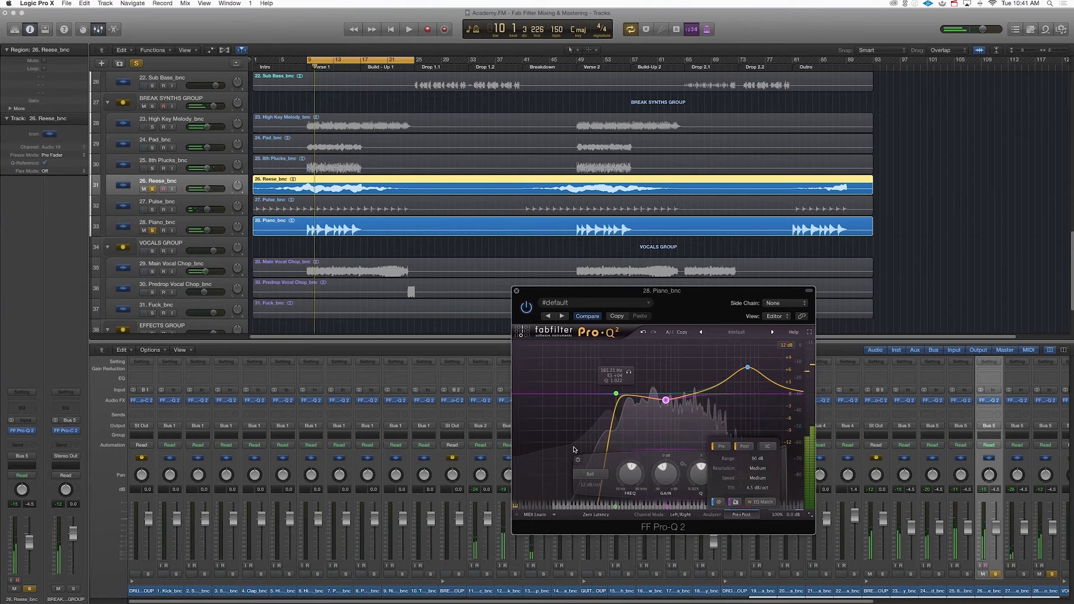
{"action": "left_click", "coordinate": [722, 501]}
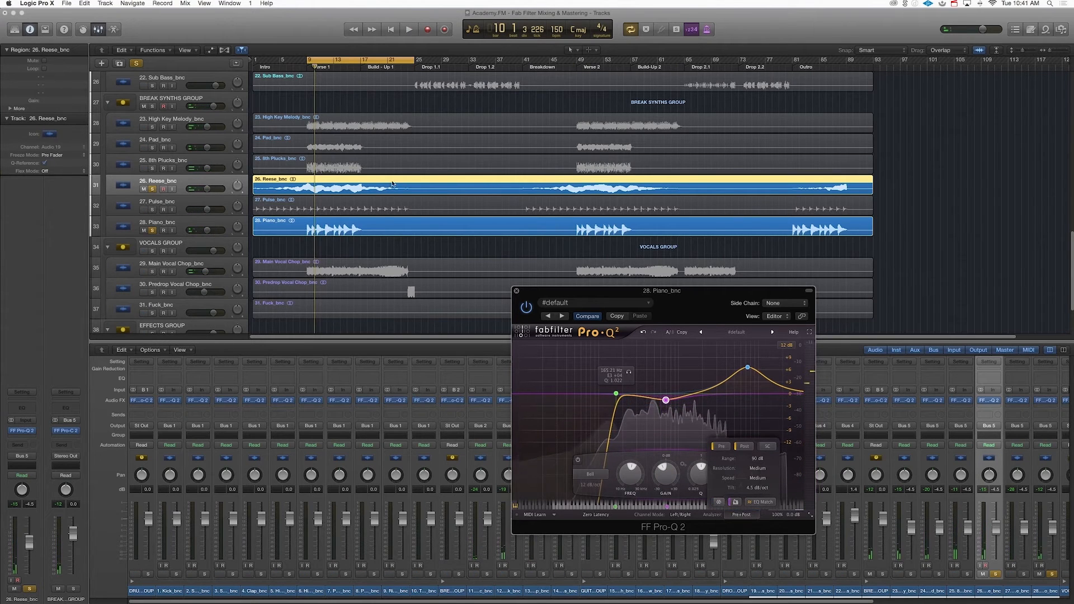
- Lower the 8th Plucks volume to about -6 dB while auditioning the break synths group in solo instead of individual tracks
{"action": "left_click", "coordinate": [152, 189], "text": "alt"}
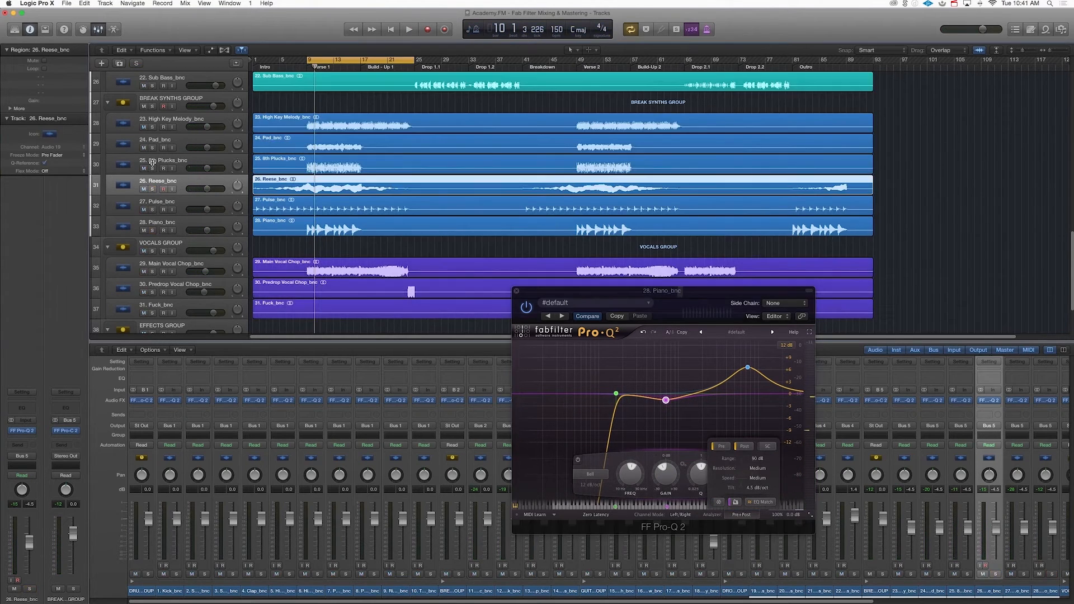
{"action": "left_click", "coordinate": [152, 107]}
{"action": "key", "text": "space"}
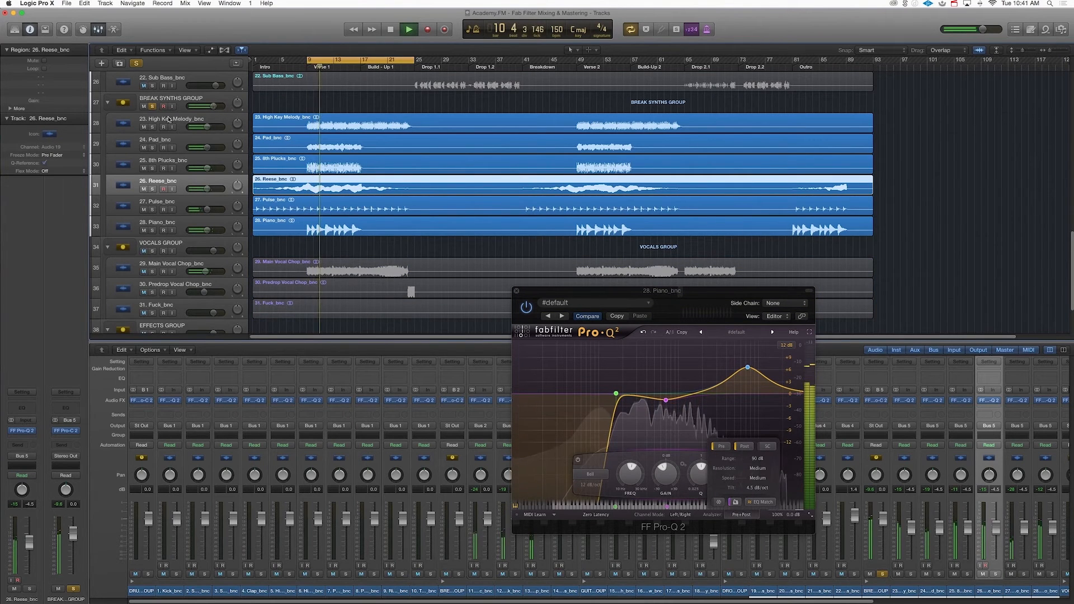
{"action": "left_click", "coordinate": [185, 162]}
{"action": "left_click_drag", "start_coordinate": [207, 168], "coordinate": [205, 169]}
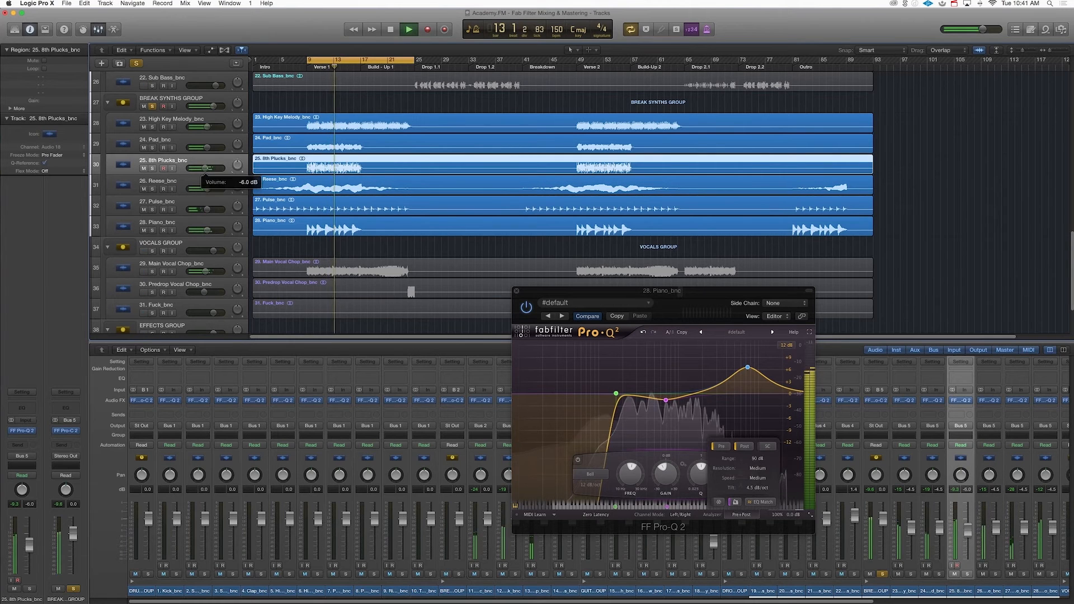
{"action": "key", "text": "space"}
{"action": "left_click", "coordinate": [152, 106]}
- Close the Piano EQ and set the low cut in the Main Vocal Chop EQ to about 334 Hz
{"action": "scroll", "coordinate": [343, 224], "scroll_direction": "down", "scroll_amount": 2}
{"action": "left_click", "coordinate": [343, 236]}
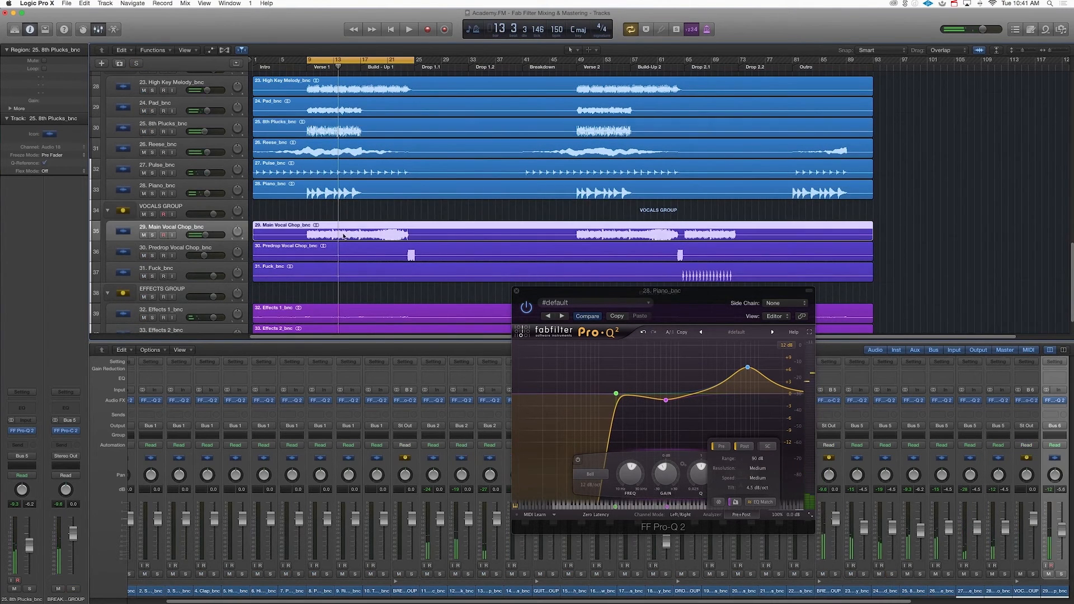
{"action": "left_click", "coordinate": [516, 291]}
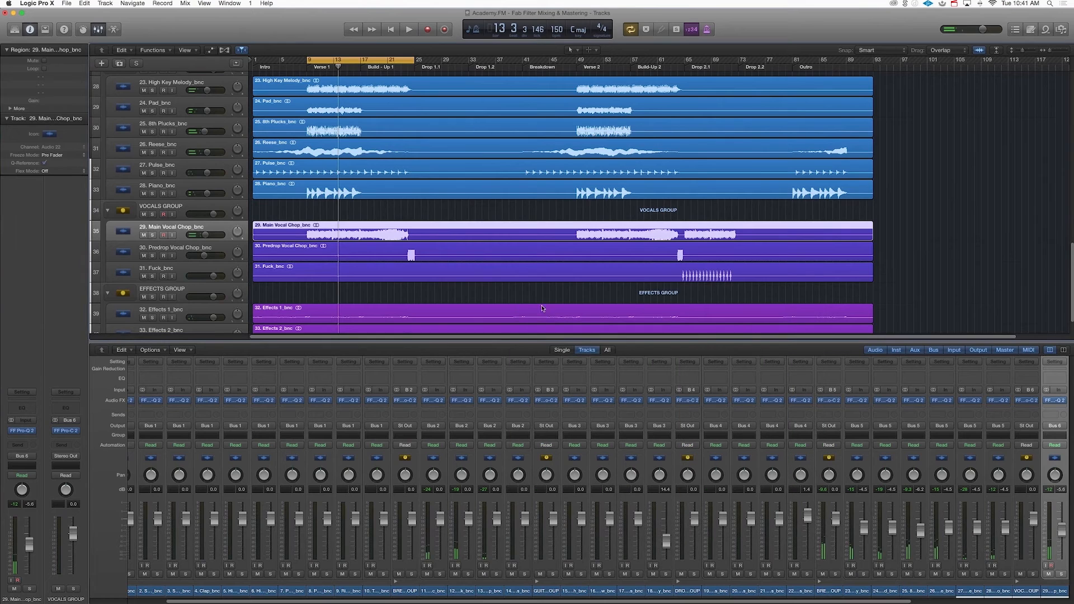
{"action": "left_click", "coordinate": [1057, 402]}
{"action": "left_click_drag", "start_coordinate": [123, 135], "coordinate": [150, 136]}
{"action": "key", "text": "space"}
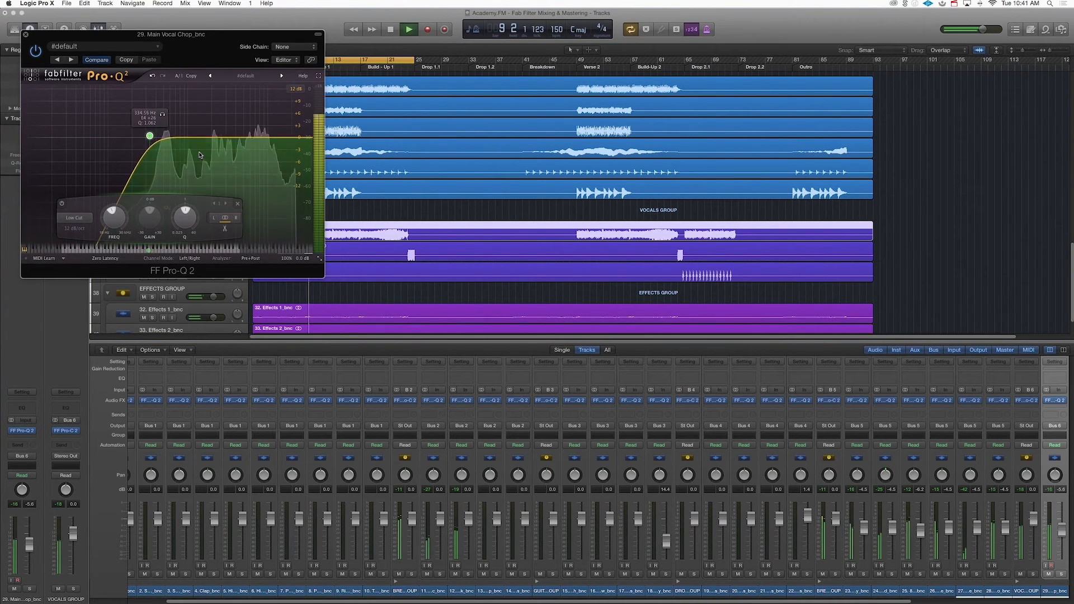
- Add three shallow bell cuts to the Main Vocal Chop EQ, near 544 Hz, near 1.5 kHz and in the highs
{"action": "double_click", "coordinate": [167, 151]}
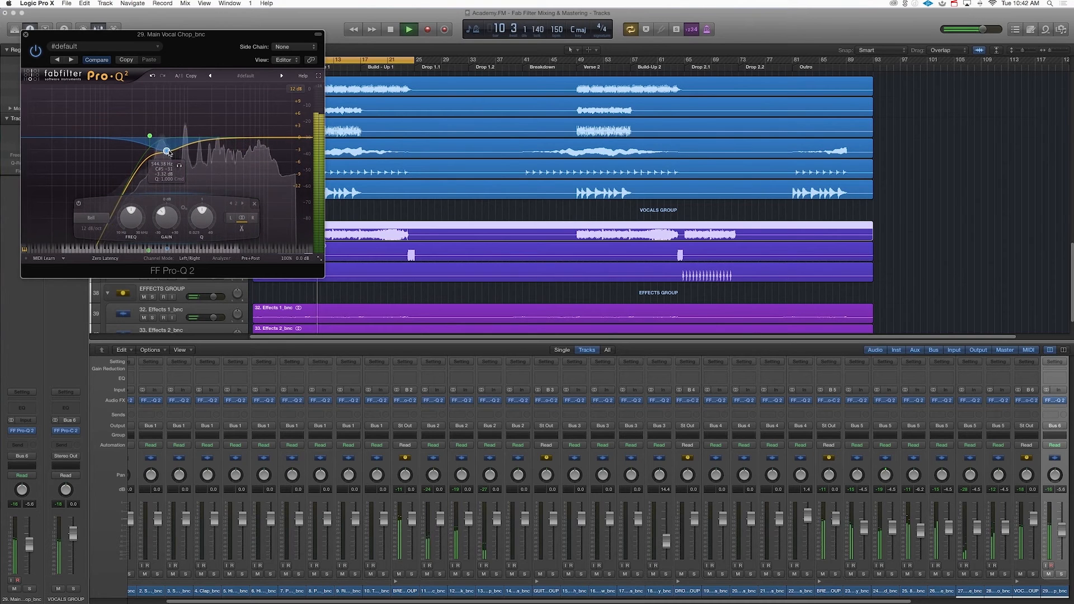
{"action": "double_click", "coordinate": [201, 149]}
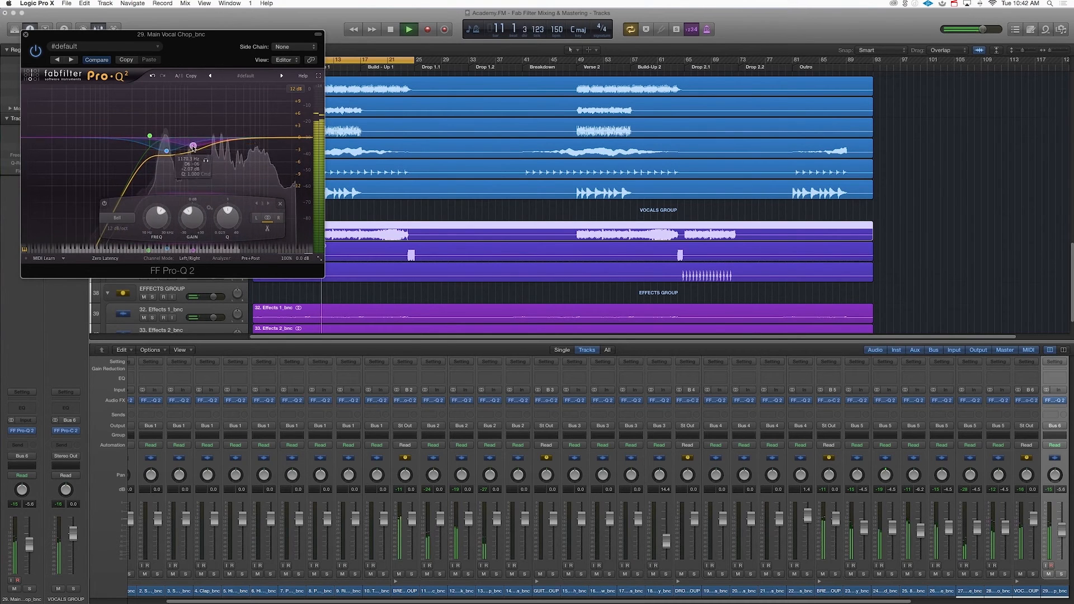
{"action": "double_click", "coordinate": [259, 152]}
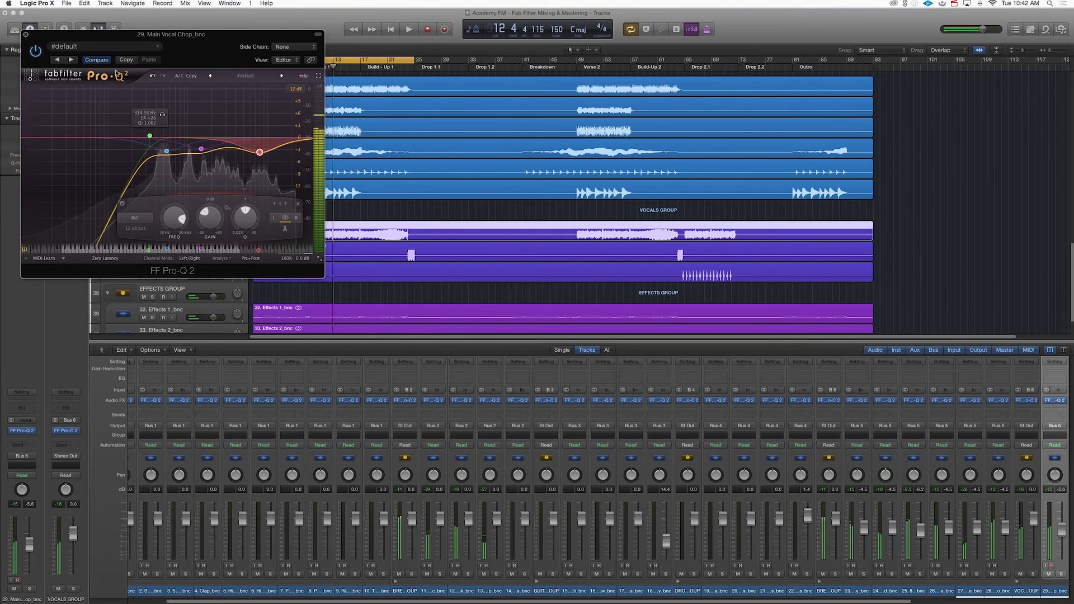
{"action": "key", "text": "space"}
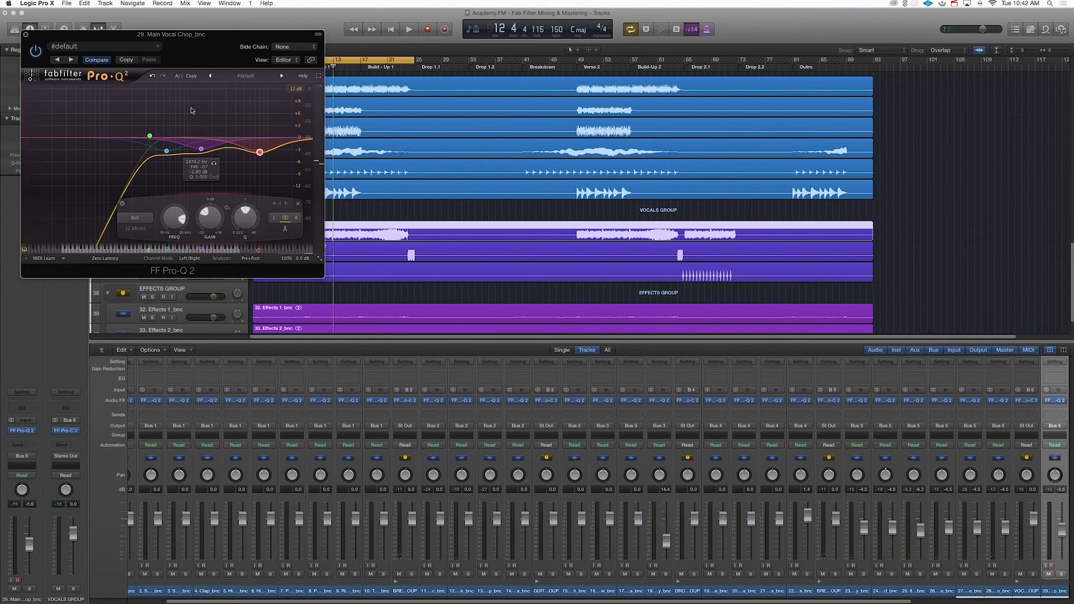
- Add a nearly flat bell near 3.4 kHz to the Main Vocal Chop EQ and ease its lowest bell cut to about -2.1 dB near 476 Hz
{"action": "double_click", "coordinate": [229, 103]}
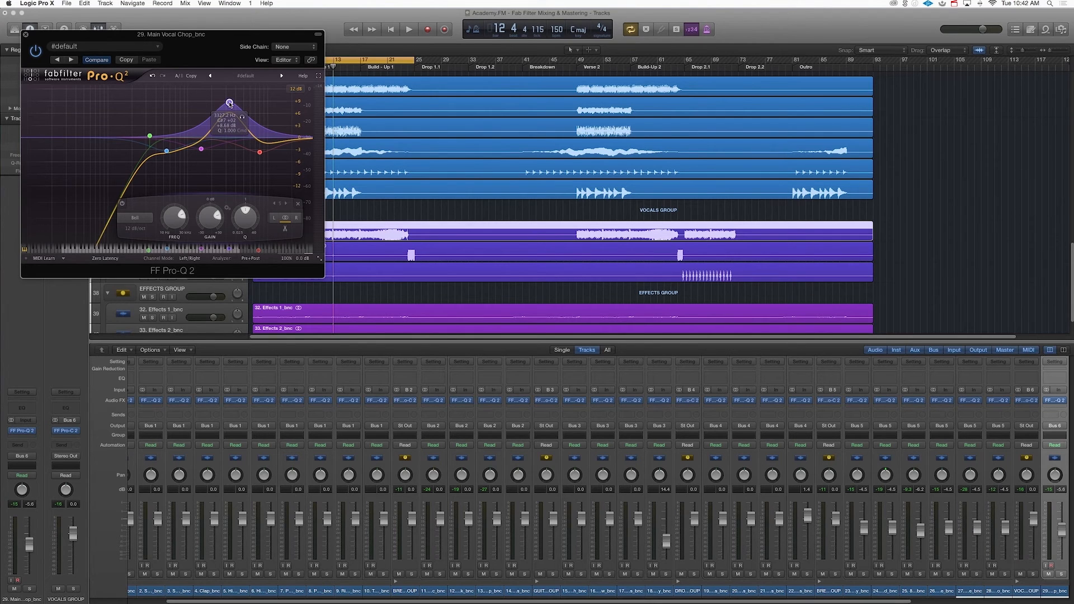
{"action": "left_click_drag", "start_coordinate": [229, 103], "coordinate": [230, 137]}
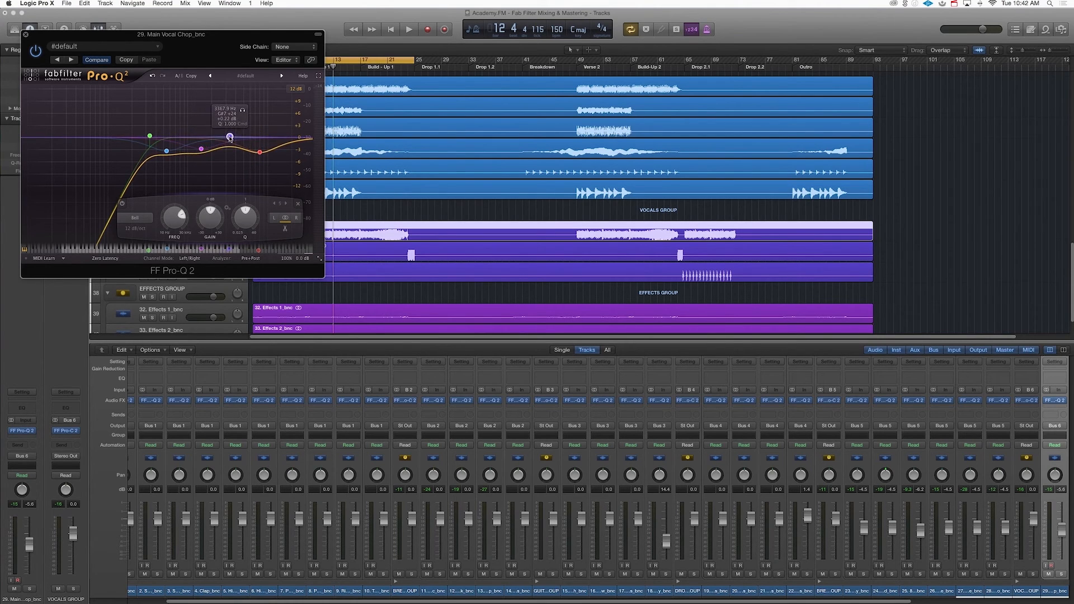
{"action": "left_click_drag", "start_coordinate": [167, 152], "coordinate": [165, 148]}
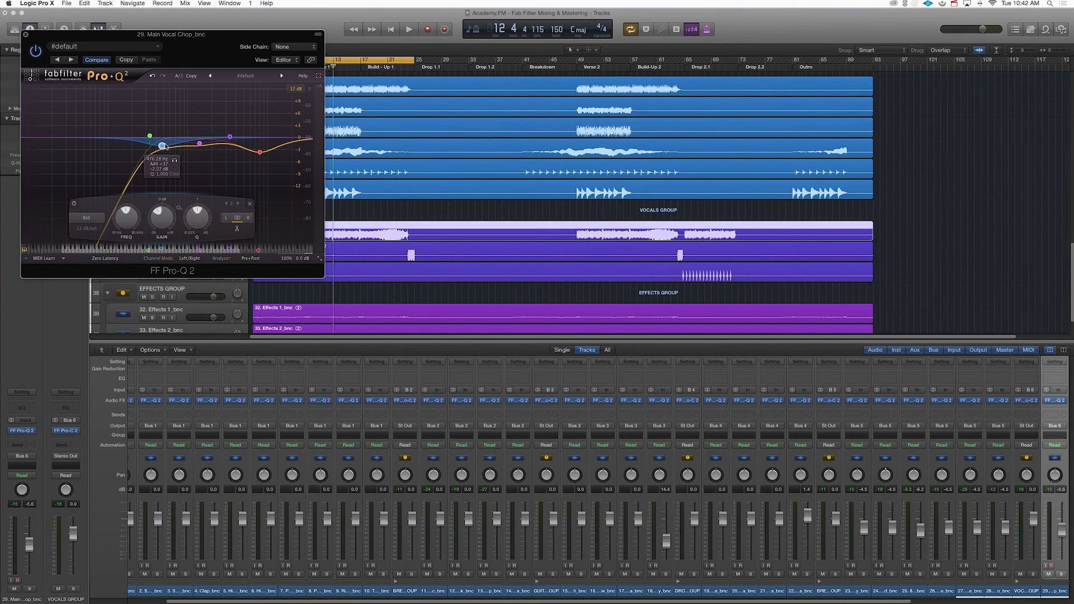
{"action": "key", "text": "space"}
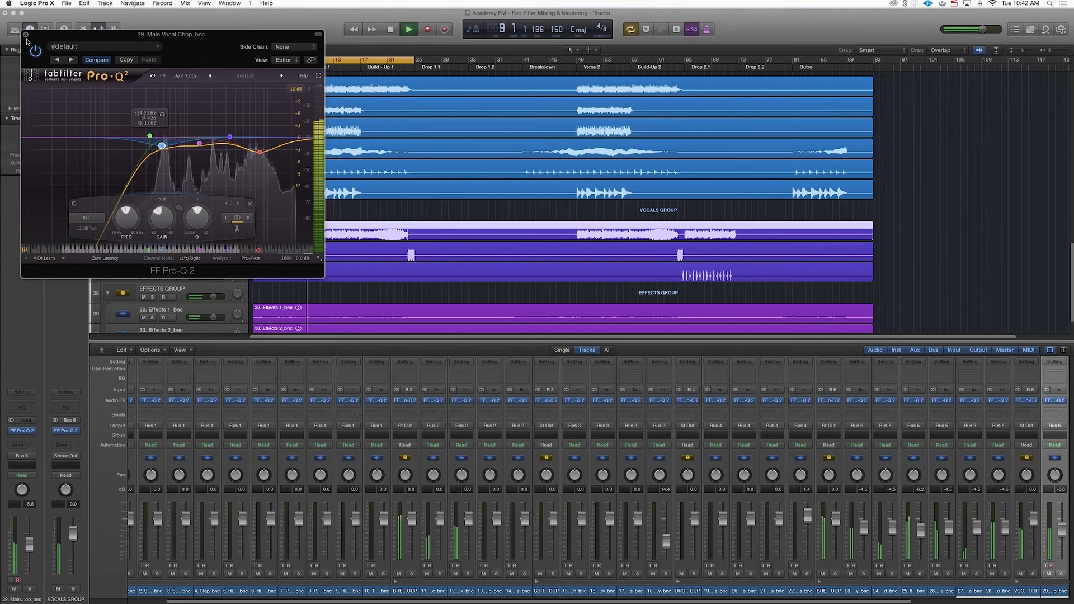
- Switch to the Predrop Vocal Chop EQ and loop playback over the short chop just before Drop 1.1
{"action": "left_click", "coordinate": [26, 34]}
{"action": "left_click", "coordinate": [187, 248]}
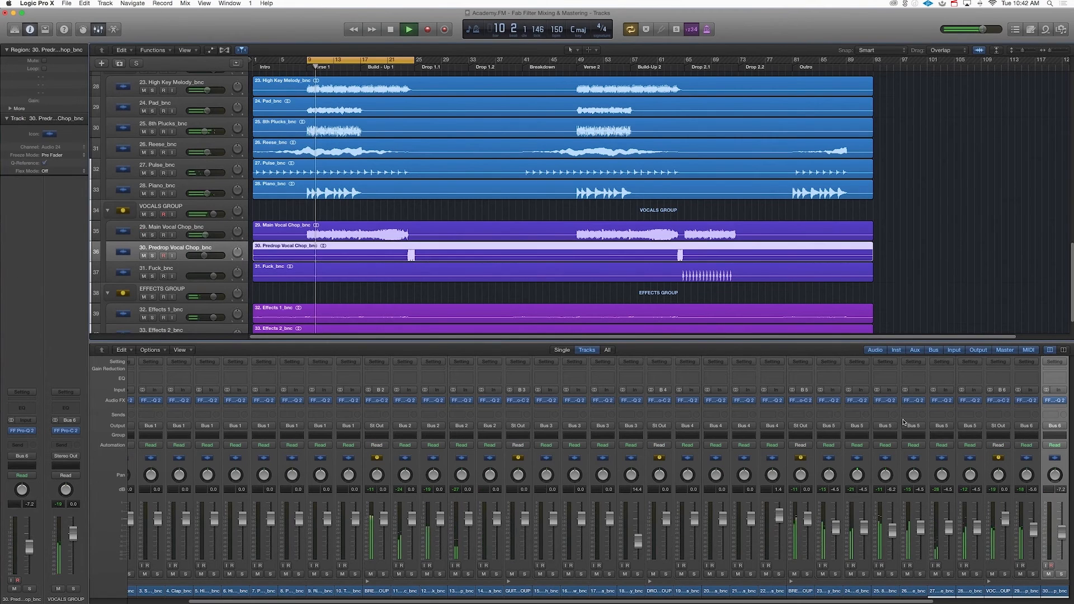
{"action": "left_click", "coordinate": [1056, 401]}
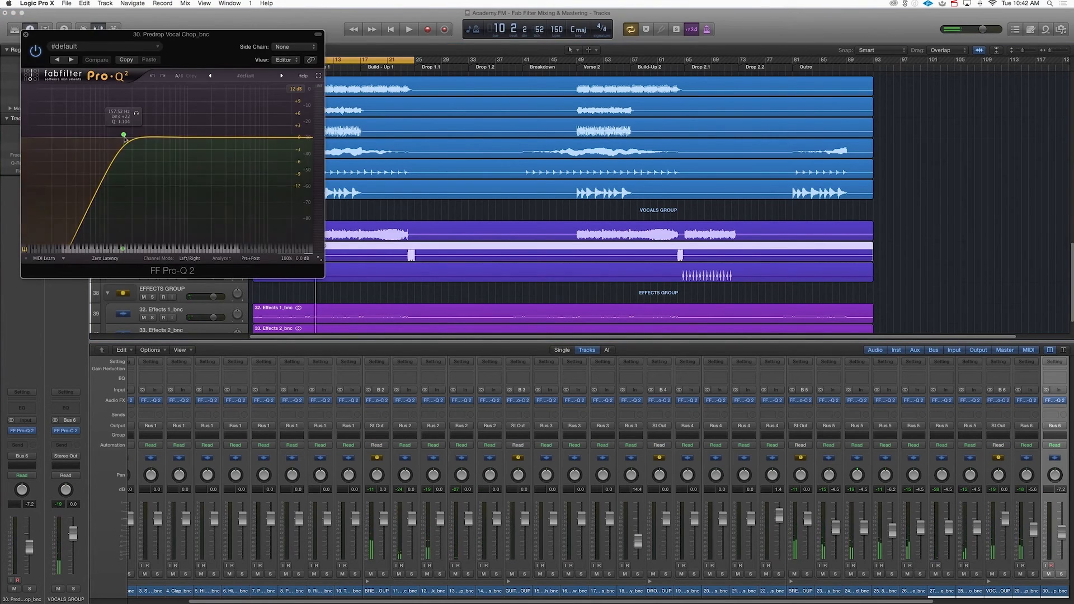
{"action": "left_click_drag", "start_coordinate": [401, 61], "coordinate": [415, 62]}
{"action": "key", "text": "space"}
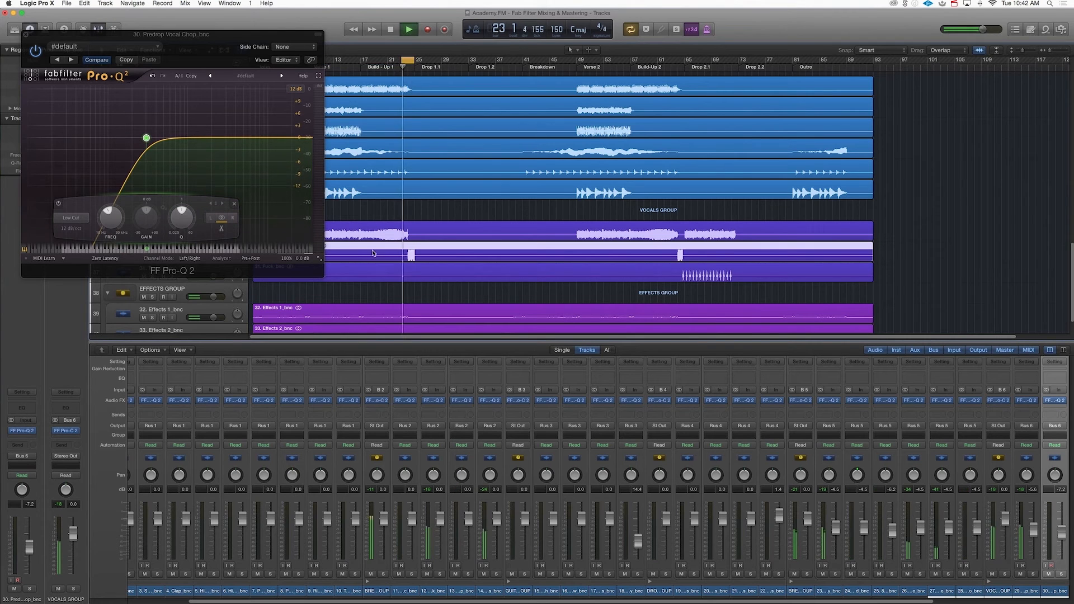
- Add a bell cut of about -3.5 dB near 524 Hz to the Predrop Vocal Chop EQ and set its low cut to about 387 Hz
{"action": "left_click", "coordinate": [165, 151]}
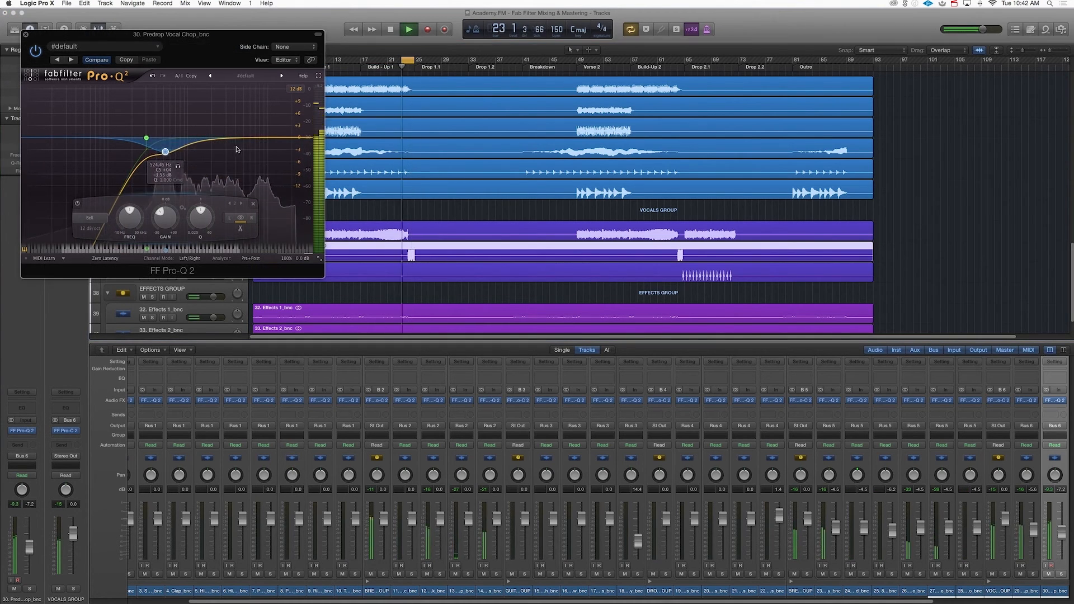
{"action": "left_click_drag", "start_coordinate": [146, 137], "coordinate": [155, 137]}
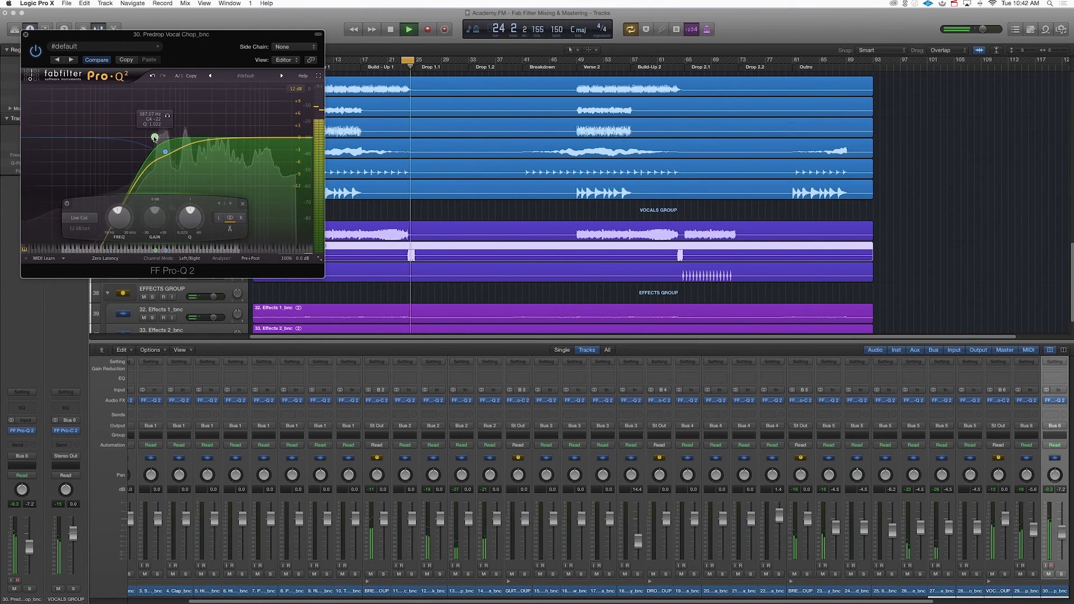
{"action": "left_click", "coordinate": [26, 35]}
{"action": "key", "text": "space"}
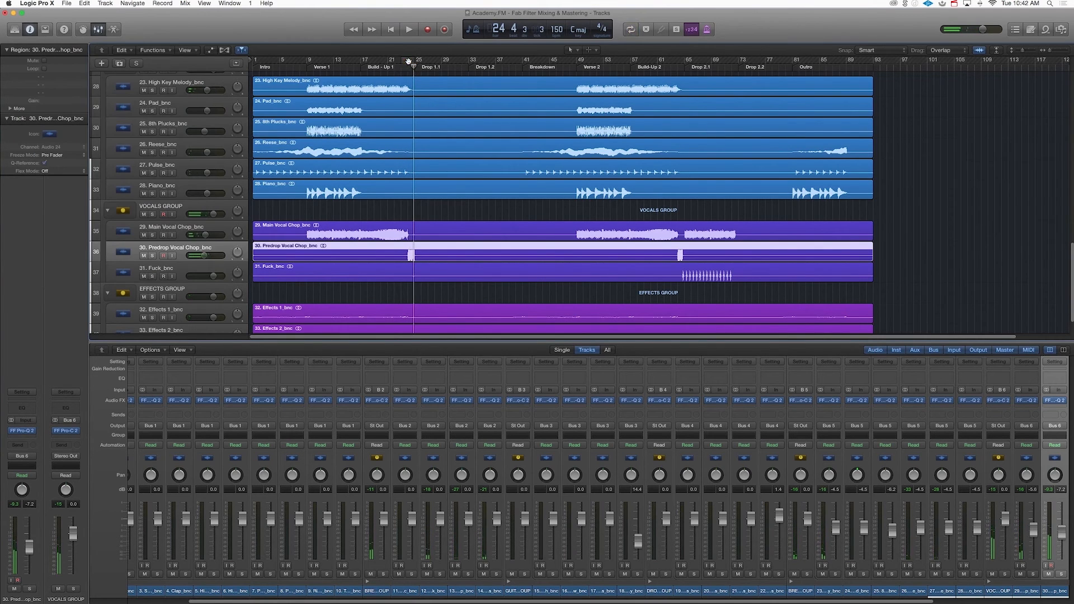
- Loop playback over Drop 2.1 and open the EQ of track 31 in the vocals group
{"action": "scroll", "coordinate": [423, 109], "scroll_direction": "down", "scroll_amount": 3}
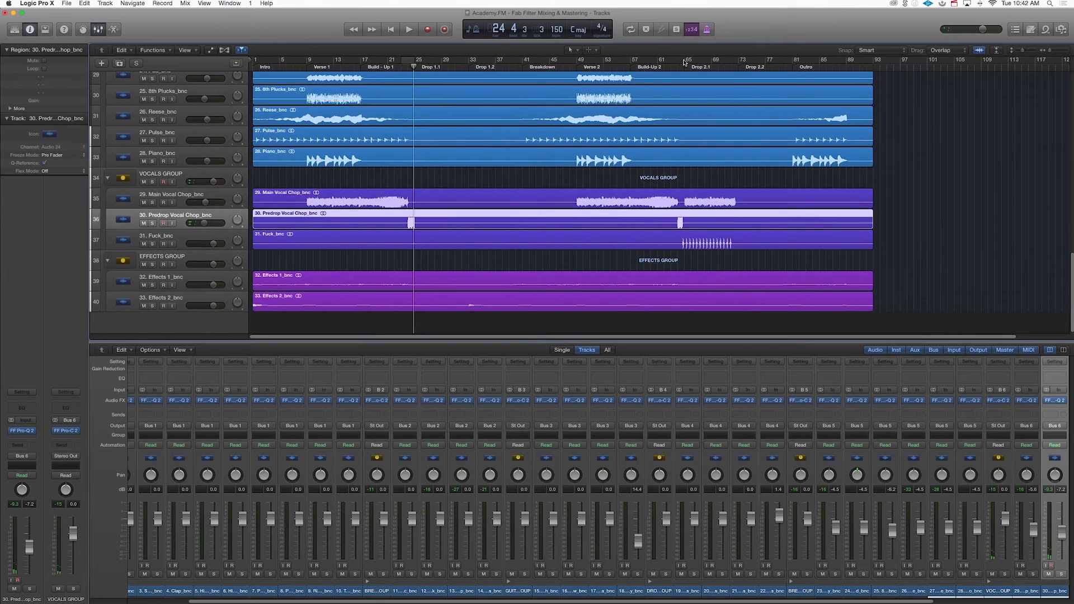
{"action": "left_click_drag", "start_coordinate": [687, 60], "coordinate": [737, 60]}
{"action": "key", "text": "Down"}
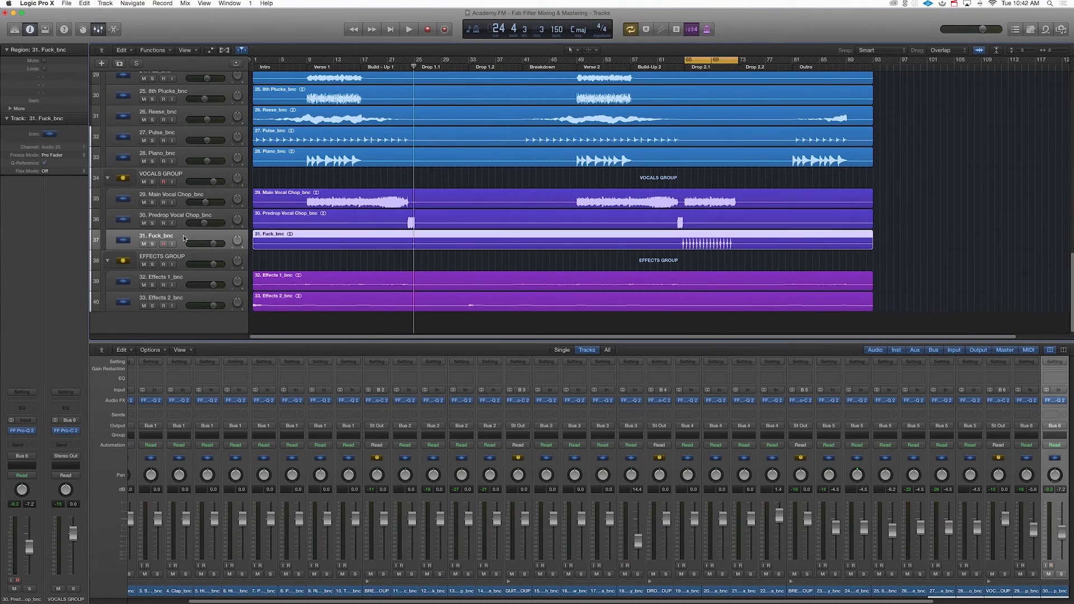
{"action": "left_click", "coordinate": [1059, 400]}
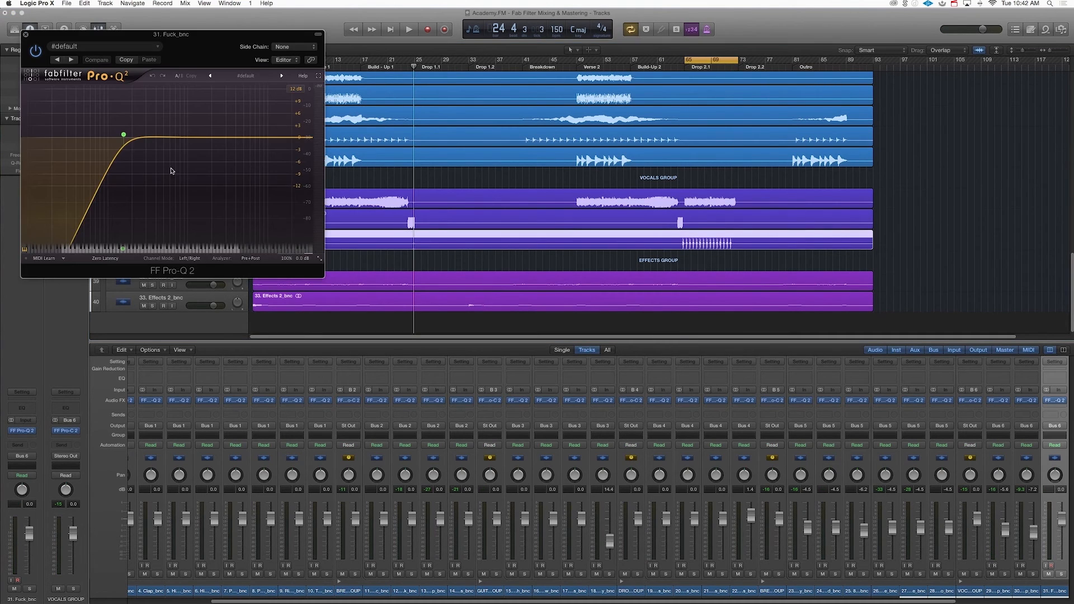
- Raise track 31's low cut and add bell cuts of about -6 dB near 802 Hz and -4.5 dB near 16.5 kHz
{"action": "key", "text": "space"}
{"action": "left_click_drag", "start_coordinate": [124, 135], "coordinate": [150, 138]}
{"action": "double_click", "coordinate": [179, 161]}
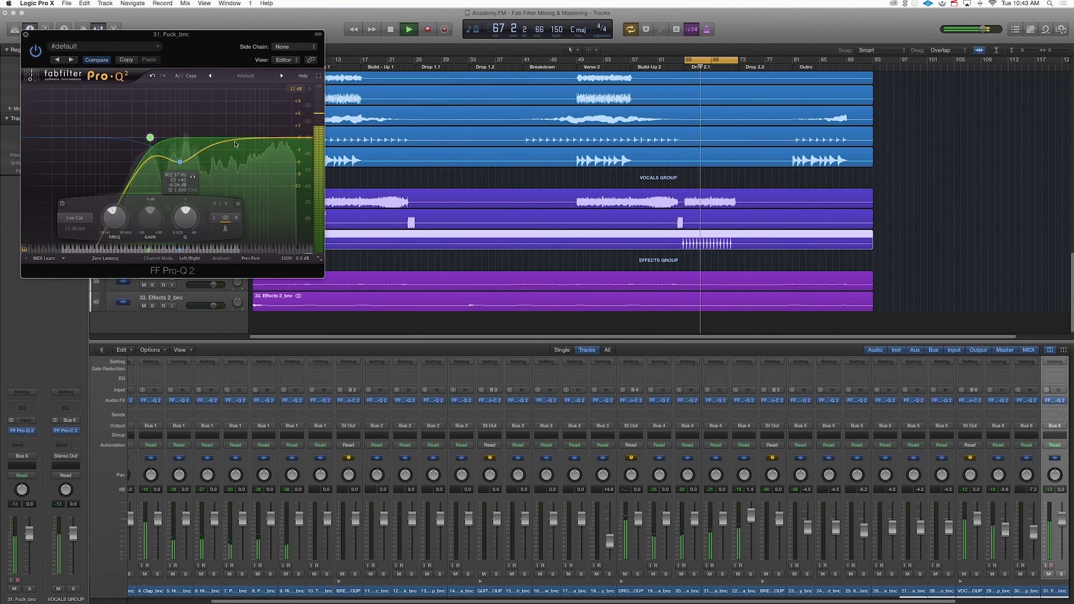
{"action": "left_click_drag", "start_coordinate": [262, 138], "coordinate": [286, 157]}
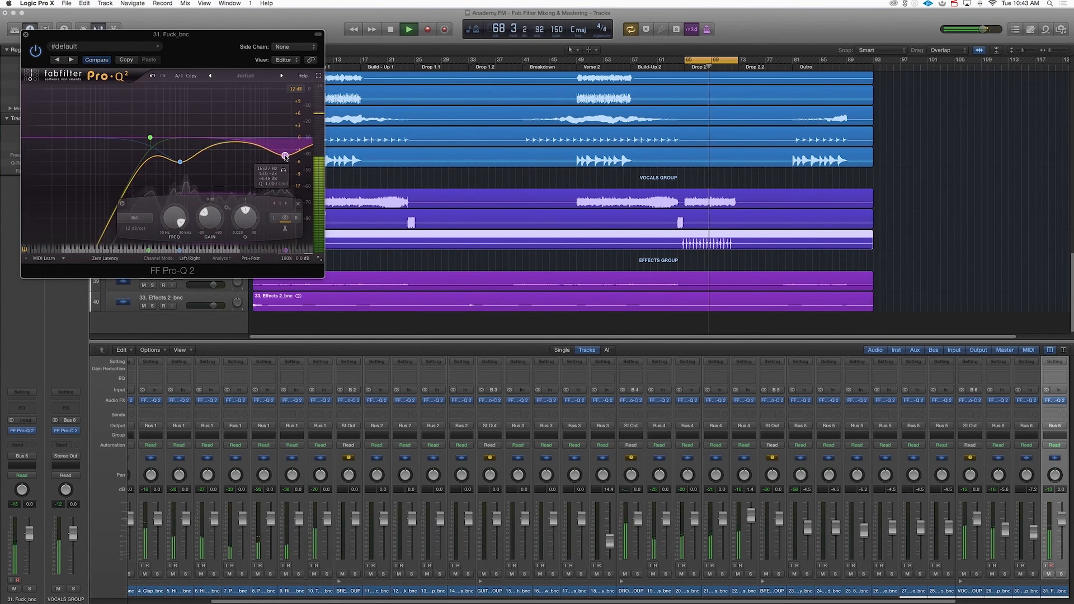
{"action": "key", "text": "space"}
{"action": "left_click", "coordinate": [26, 35]}
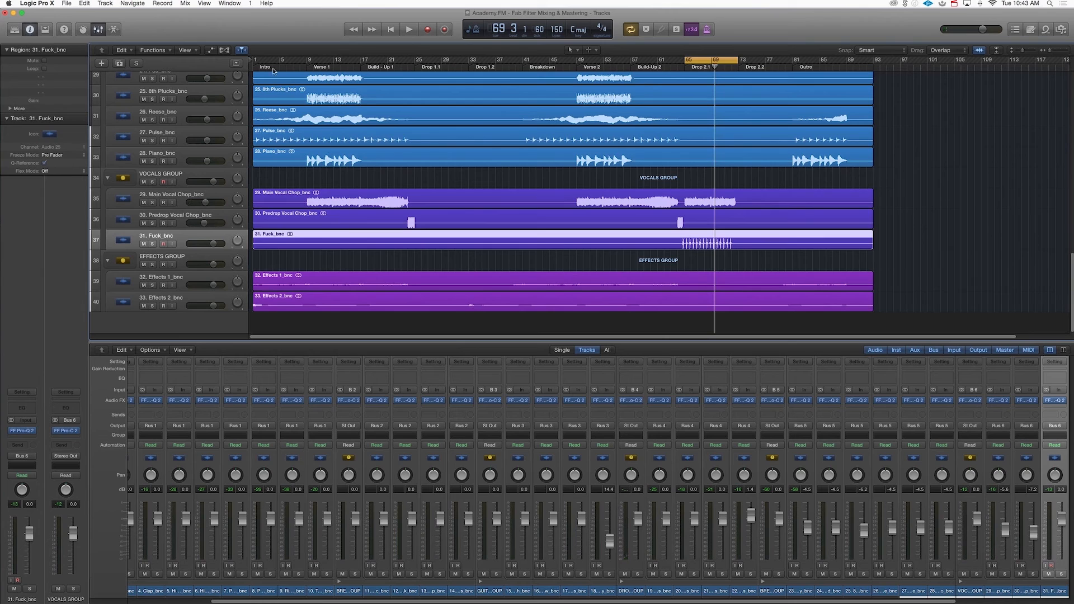
- Loop playback from the Intro up to Drop 1.1 and solo the Effects 1 track
{"action": "mouse_move", "coordinate": [258, 59]}
{"action": "left_mouse_down"}
{"action": "mouse_move", "coordinate": [414, 60]}
{"action": "mouse_move", "coordinate": [254, 59]}
{"action": "left_mouse_up"}
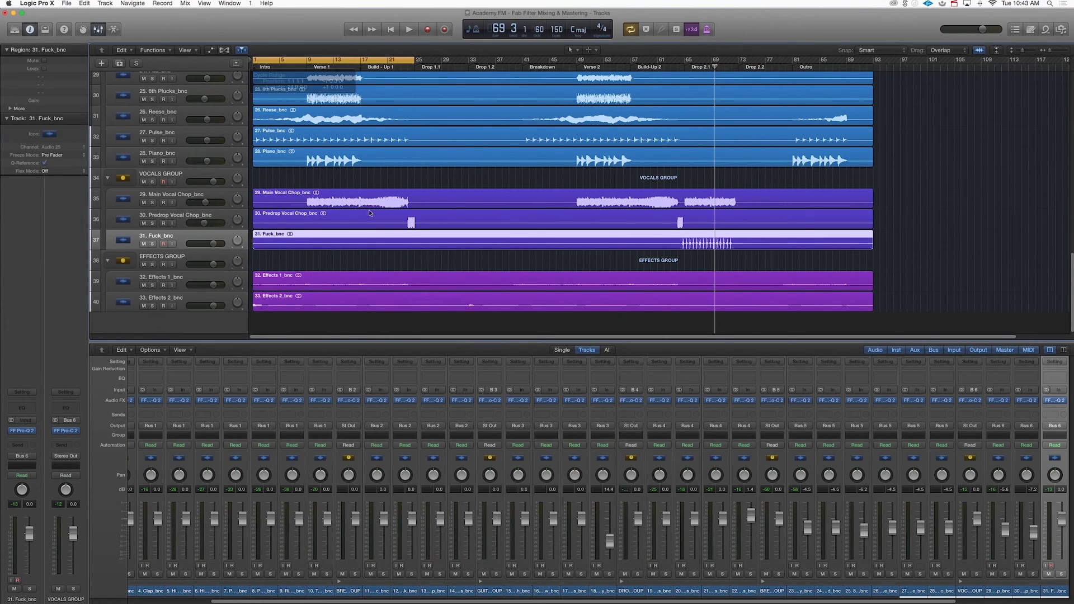
{"action": "left_click", "coordinate": [184, 283]}
{"action": "left_click", "coordinate": [152, 285]}
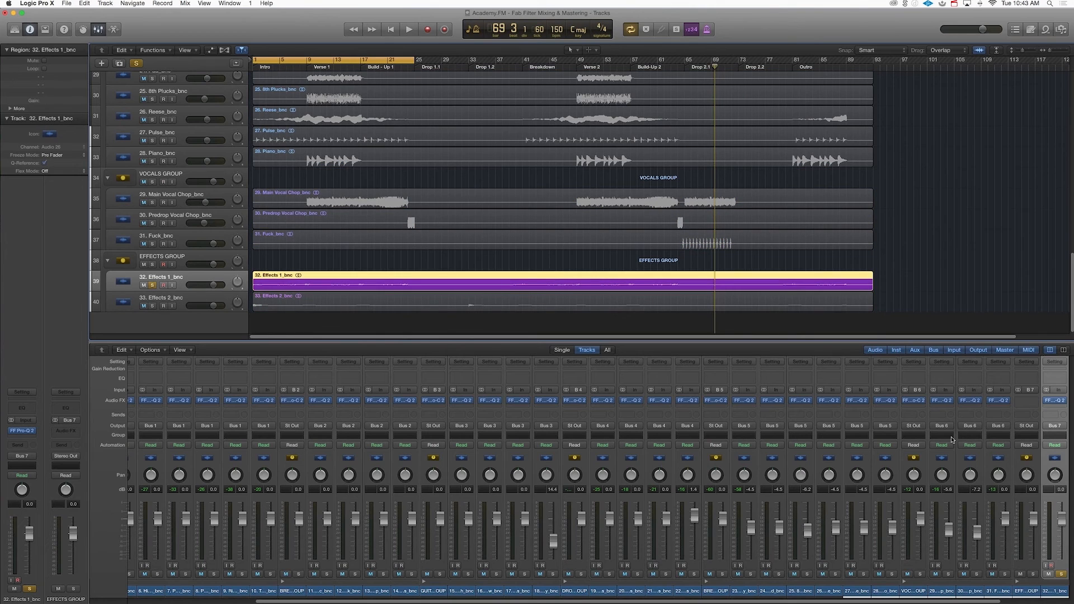
{"action": "scroll", "coordinate": [973, 401], "scroll_direction": "right", "scroll_amount": 3}
- Open the Effects 1 EQ and set its low cut to about 585 Hz
{"action": "key", "text": "space"}
{"action": "left_click", "coordinate": [973, 401]}
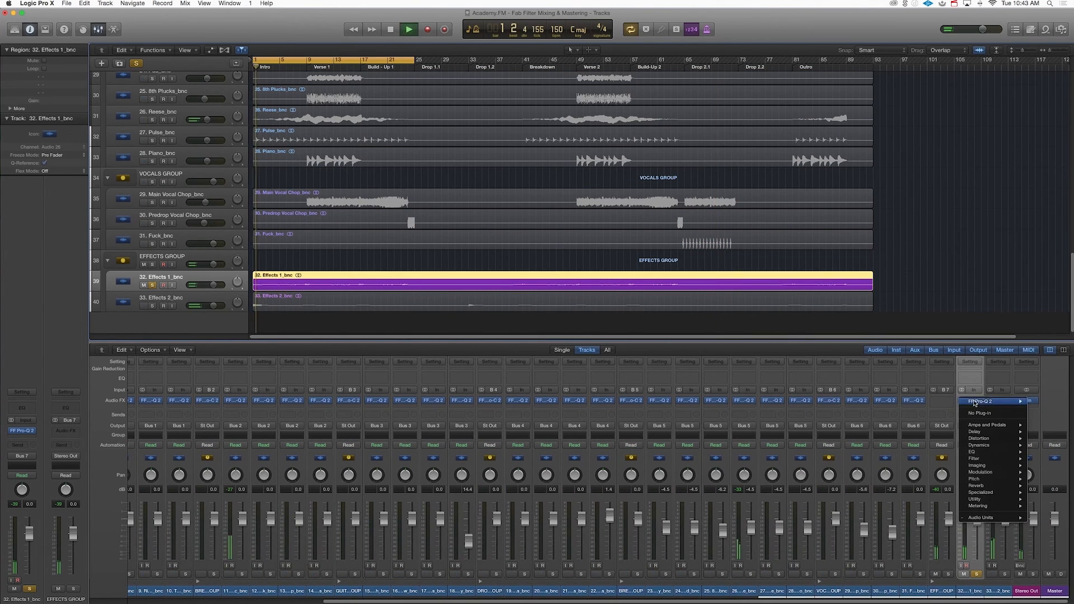
{"action": "left_click", "coordinate": [984, 401]}
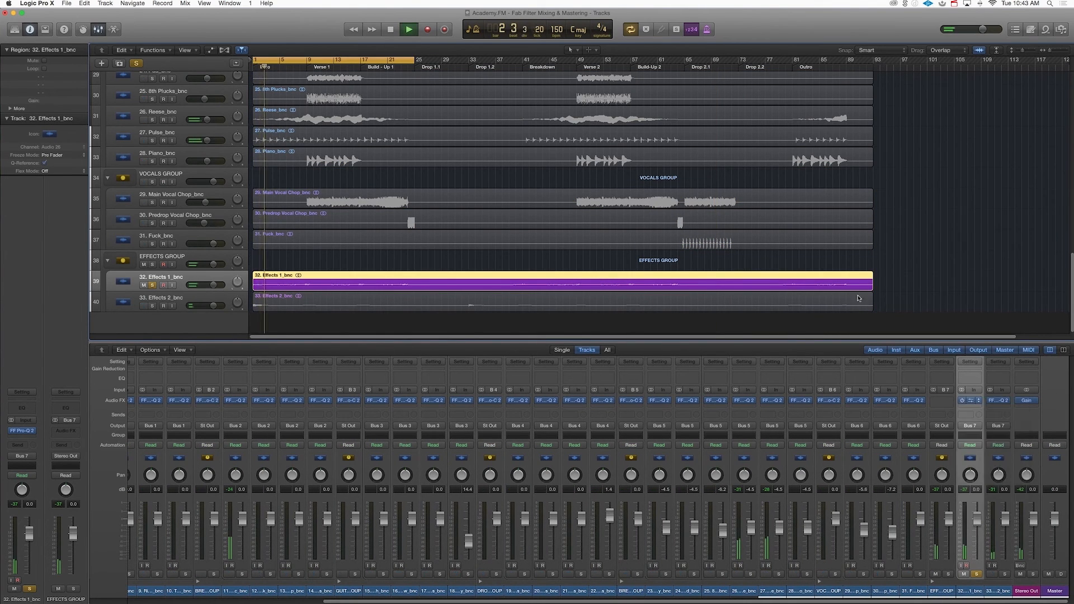
{"action": "left_click", "coordinate": [970, 401]}
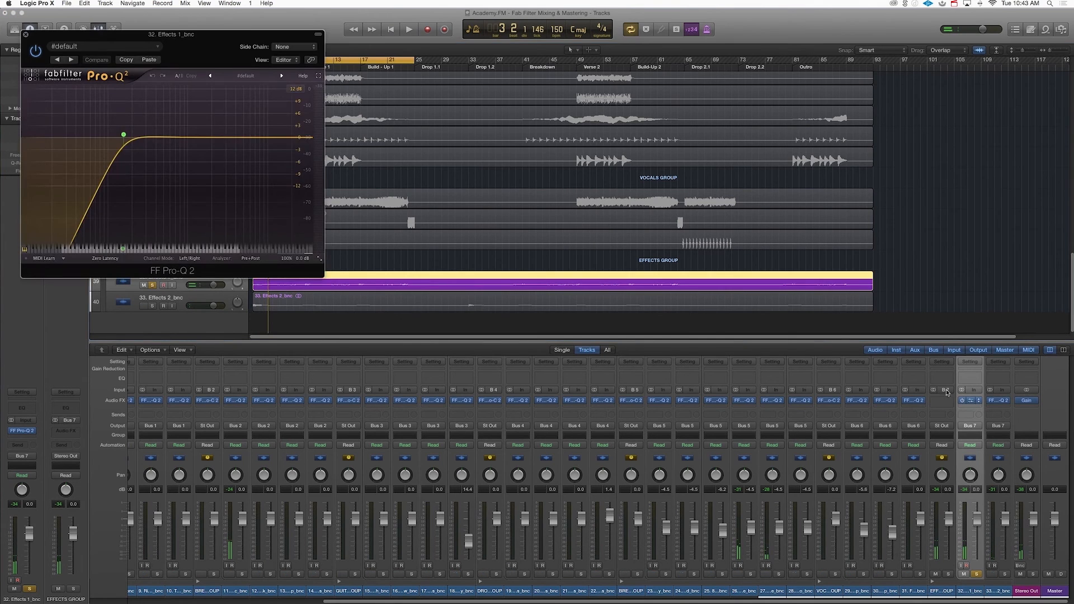
{"action": "left_click_drag", "start_coordinate": [119, 138], "coordinate": [170, 139]}
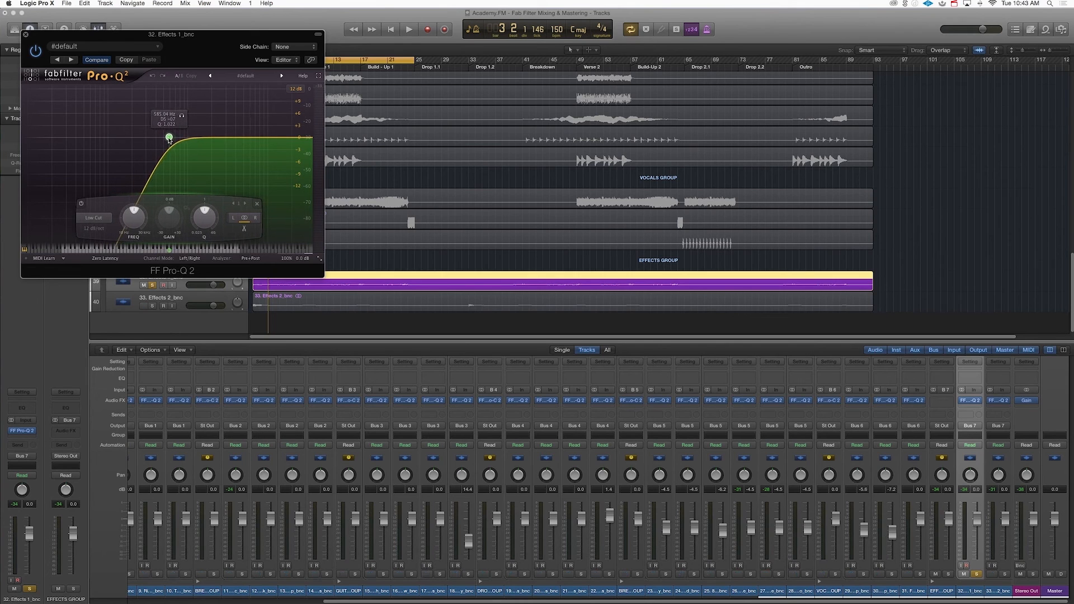
- Solo Effects 2 in place of Effects 1, listen to its opening, and move the Effects 1 EQ window clear of the track list
{"action": "left_click", "coordinate": [153, 306]}
{"action": "left_click", "coordinate": [152, 285]}
{"action": "left_click", "coordinate": [197, 293]}
{"action": "key", "text": "space"}
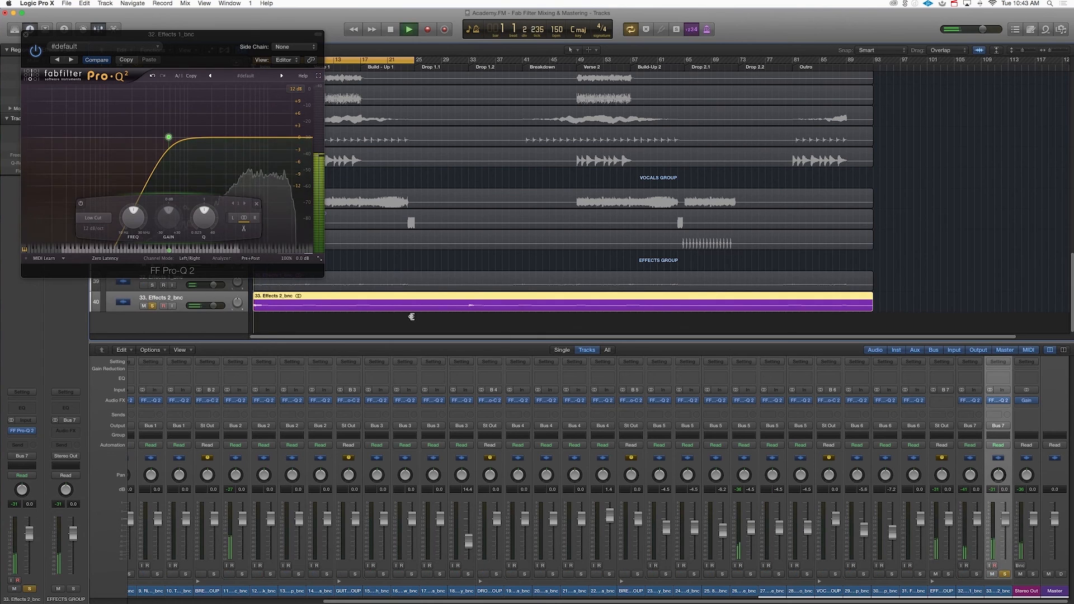
{"action": "key", "text": "space"}
{"action": "left_click_drag", "start_coordinate": [168, 137], "coordinate": [111, 138]}
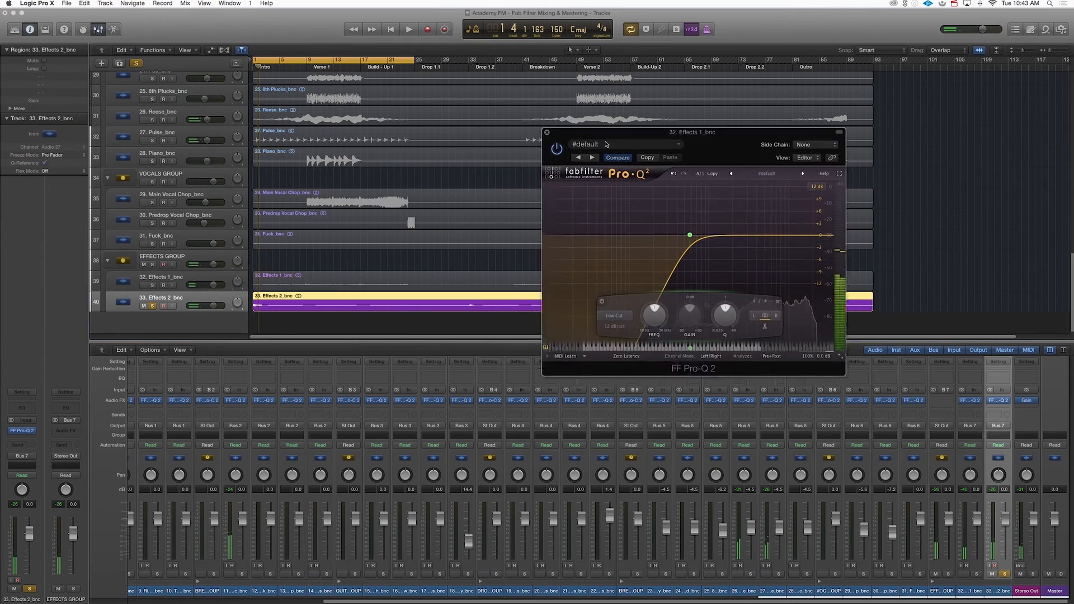
{"action": "left_click_drag", "start_coordinate": [606, 144], "coordinate": [633, 151]}
- Solo Effects 1 in place of Effects 2, turn off looping, and play from bar 14
{"action": "left_click", "coordinate": [152, 285]}
{"action": "left_click", "coordinate": [153, 305]}
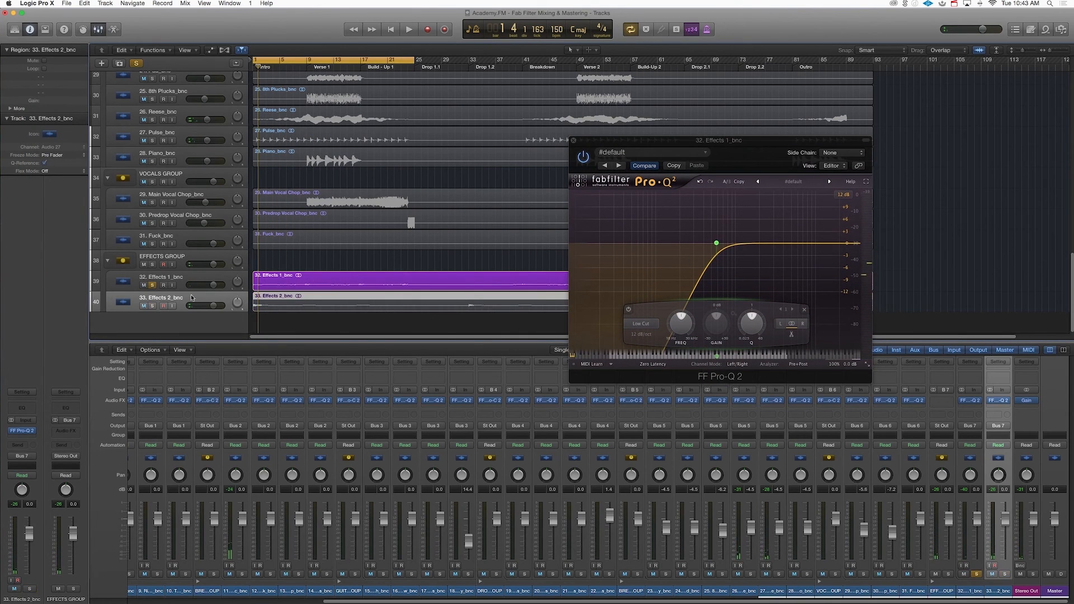
{"action": "left_click", "coordinate": [341, 66]}
{"action": "key", "text": "c"}
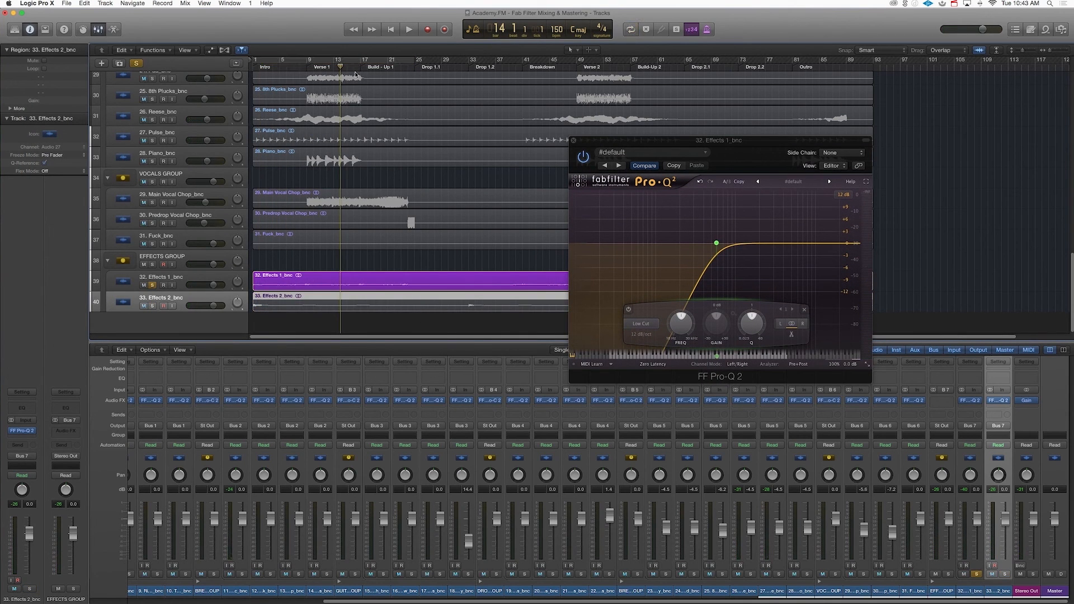
{"action": "key", "text": "space"}
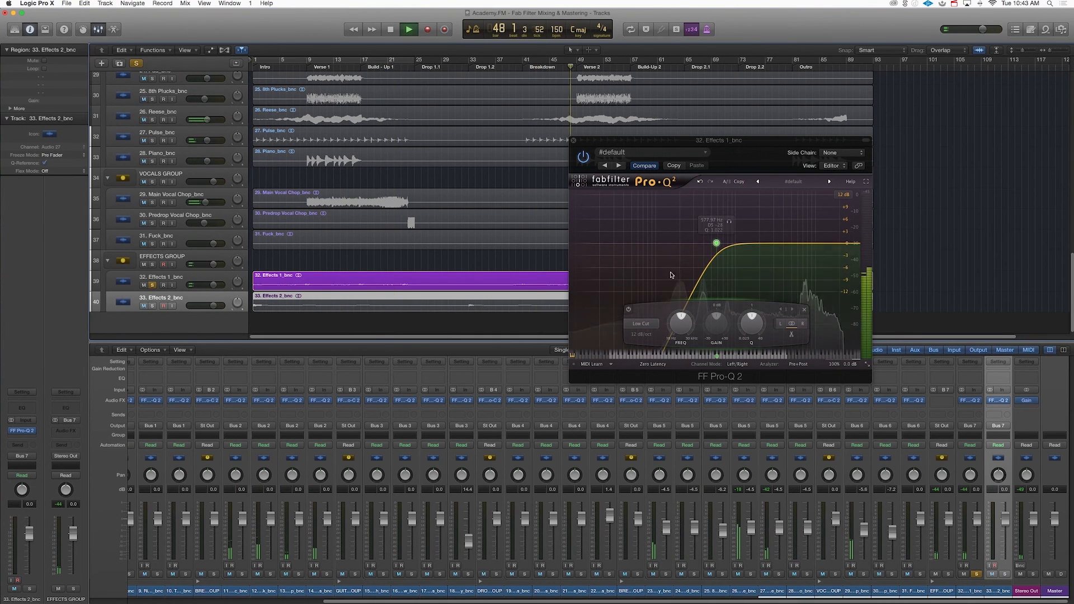
- Raise the Effects 1 low cut further, add a high cut near 18.2 kHz, and hide the EQ window
{"action": "left_click_drag", "start_coordinate": [716, 243], "coordinate": [736, 244]}
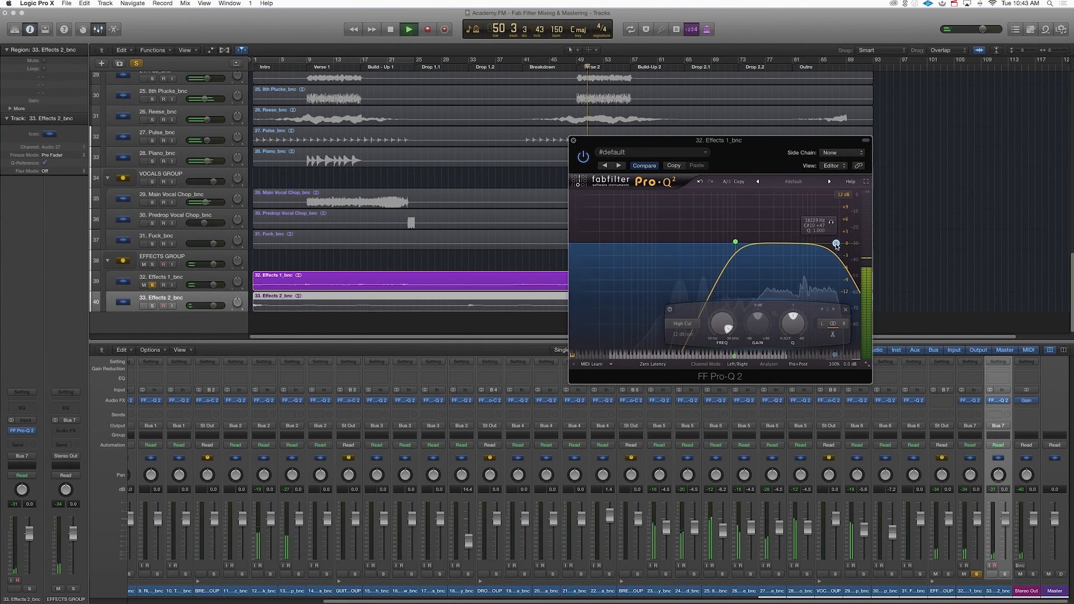
{"action": "key", "text": "space"}
{"action": "key", "text": "v"}
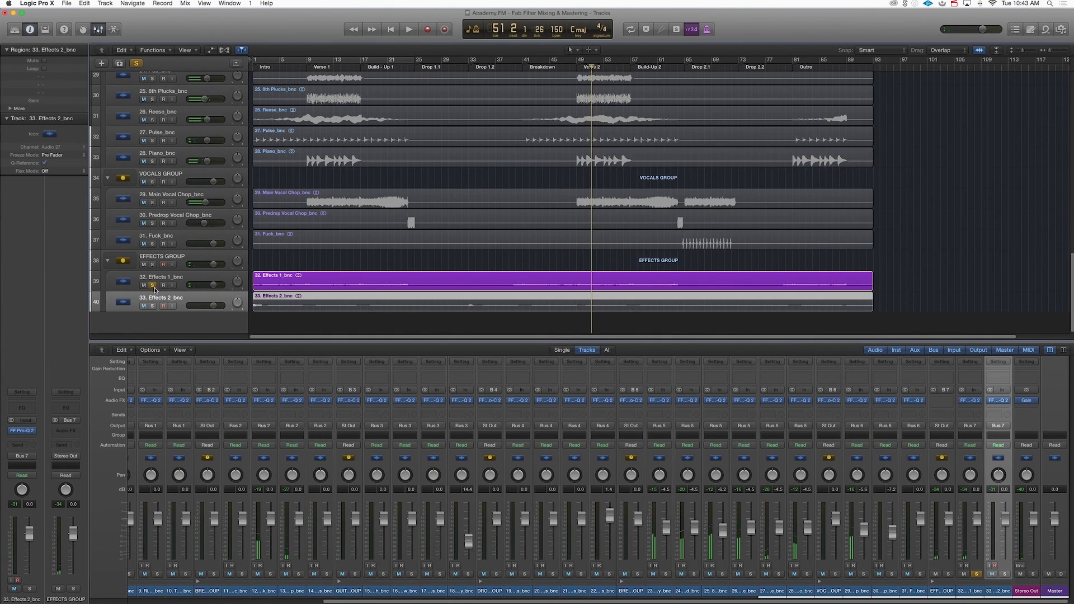
- Unsolo Effects 1, return to the Drum Group tracks, and hide the mixer
{"action": "left_click", "coordinate": [153, 286]}
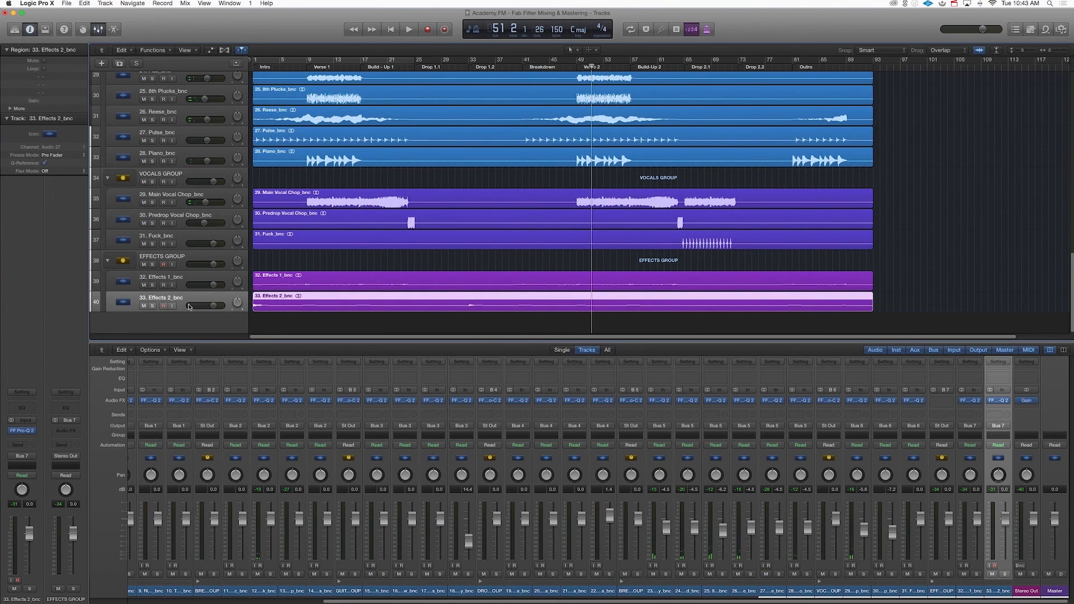
{"action": "scroll", "coordinate": [189, 306], "scroll_direction": "up", "scroll_amount": 15}
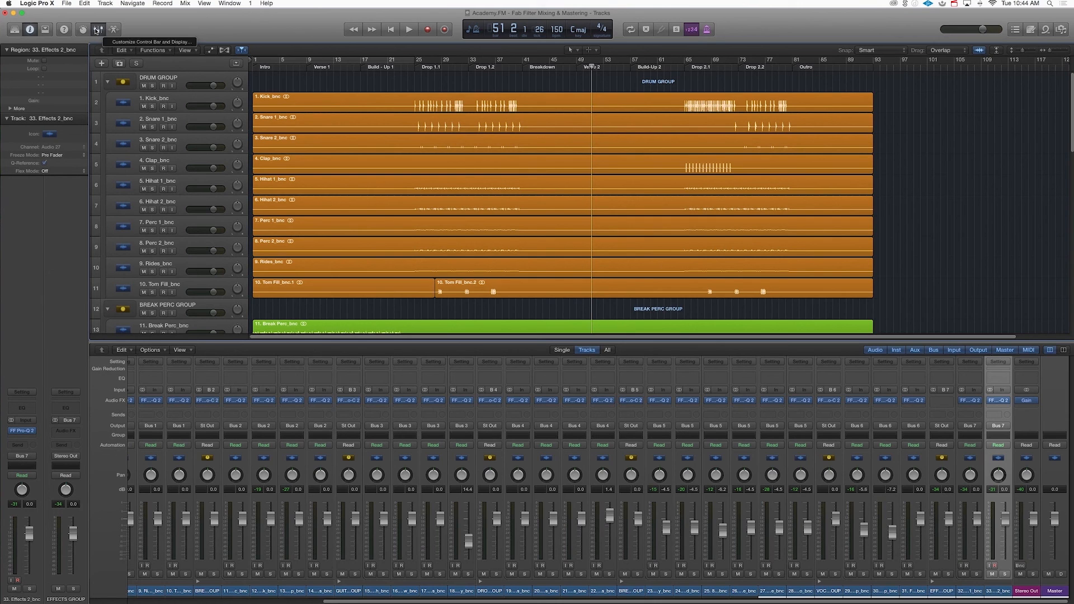
{"action": "left_click", "coordinate": [98, 29]}
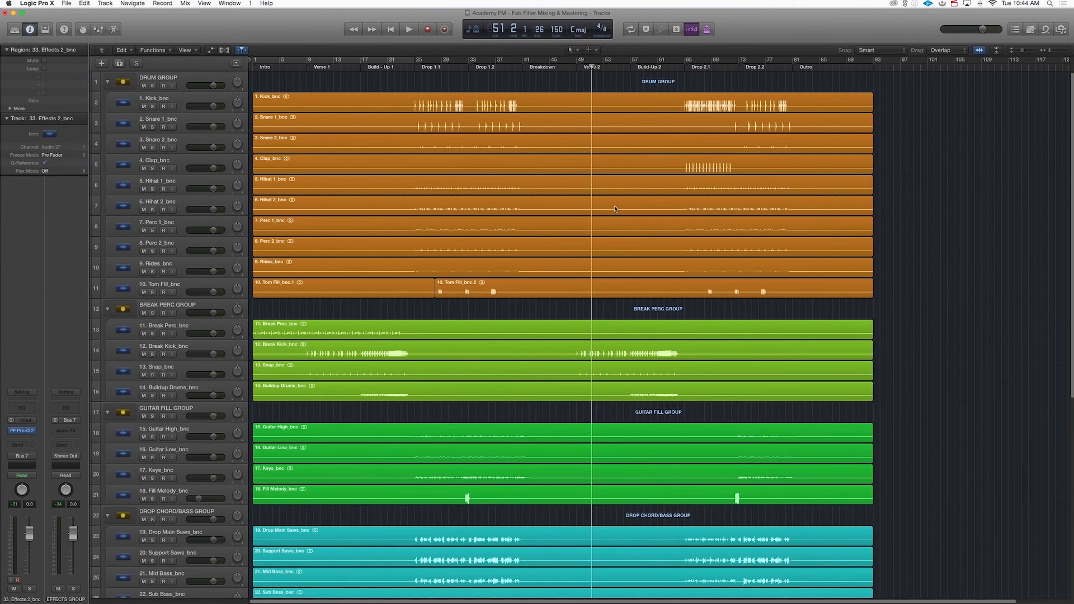